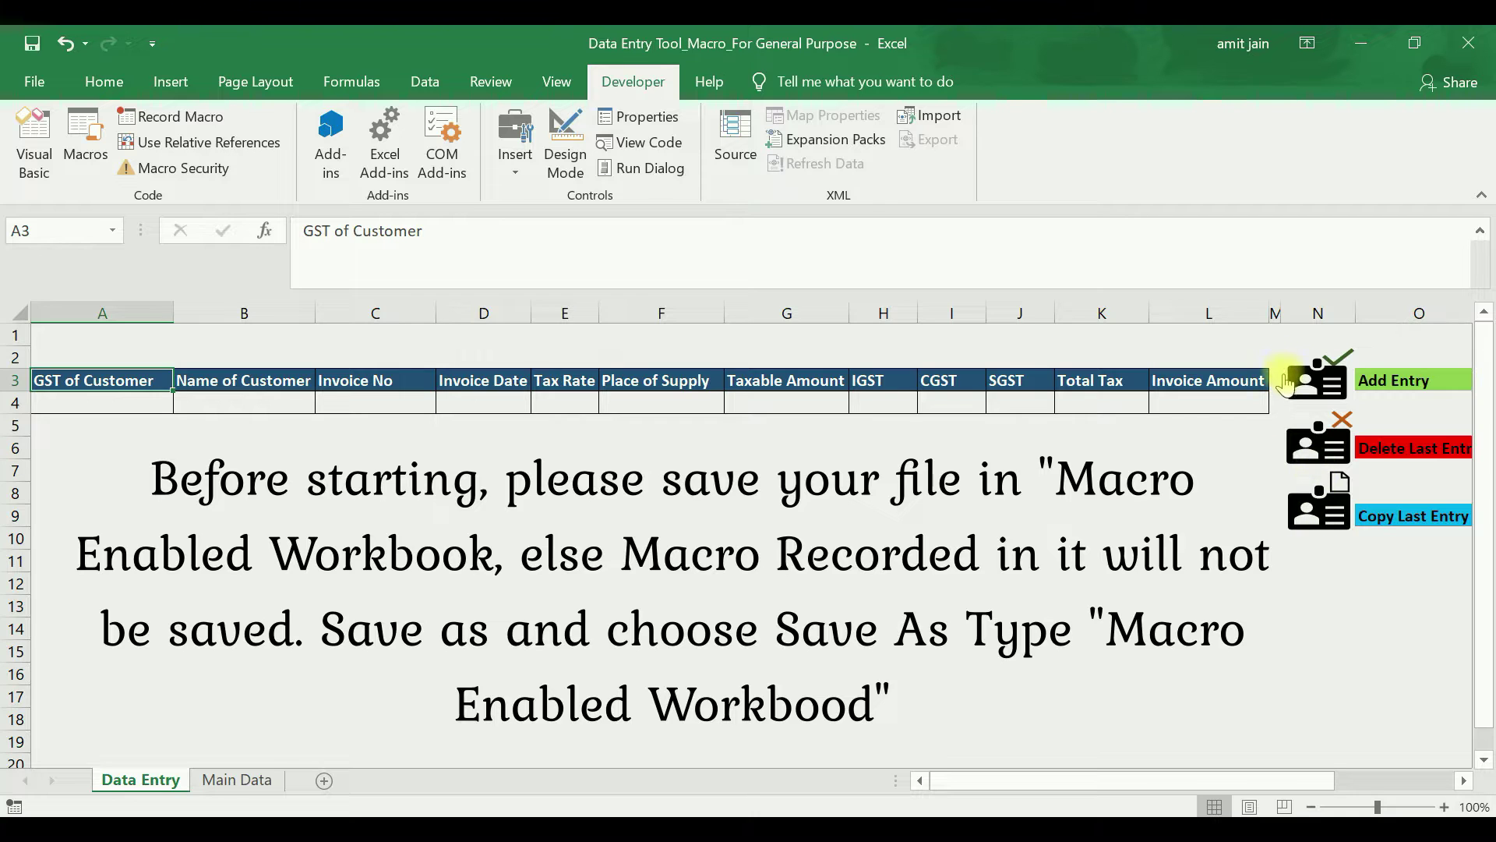
- Delete the existing customer entry in row 4 of the Main Data sheet, leaving only the header row
{"action": "left_click", "coordinate": [1383, 448]}
{"action": "left_click", "coordinate": [1397, 516]}
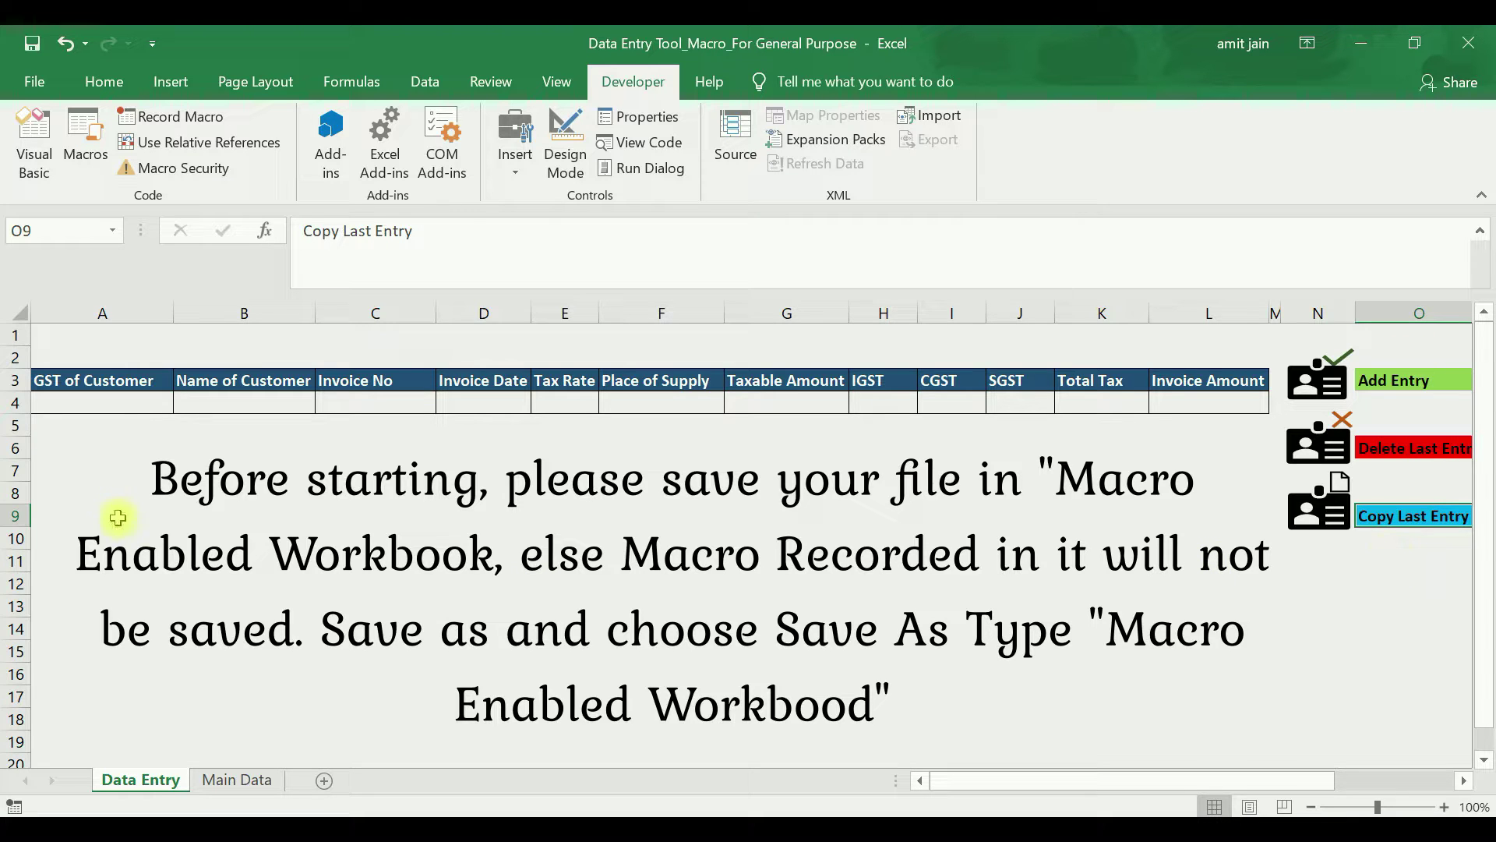
{"action": "left_click", "coordinate": [231, 778]}
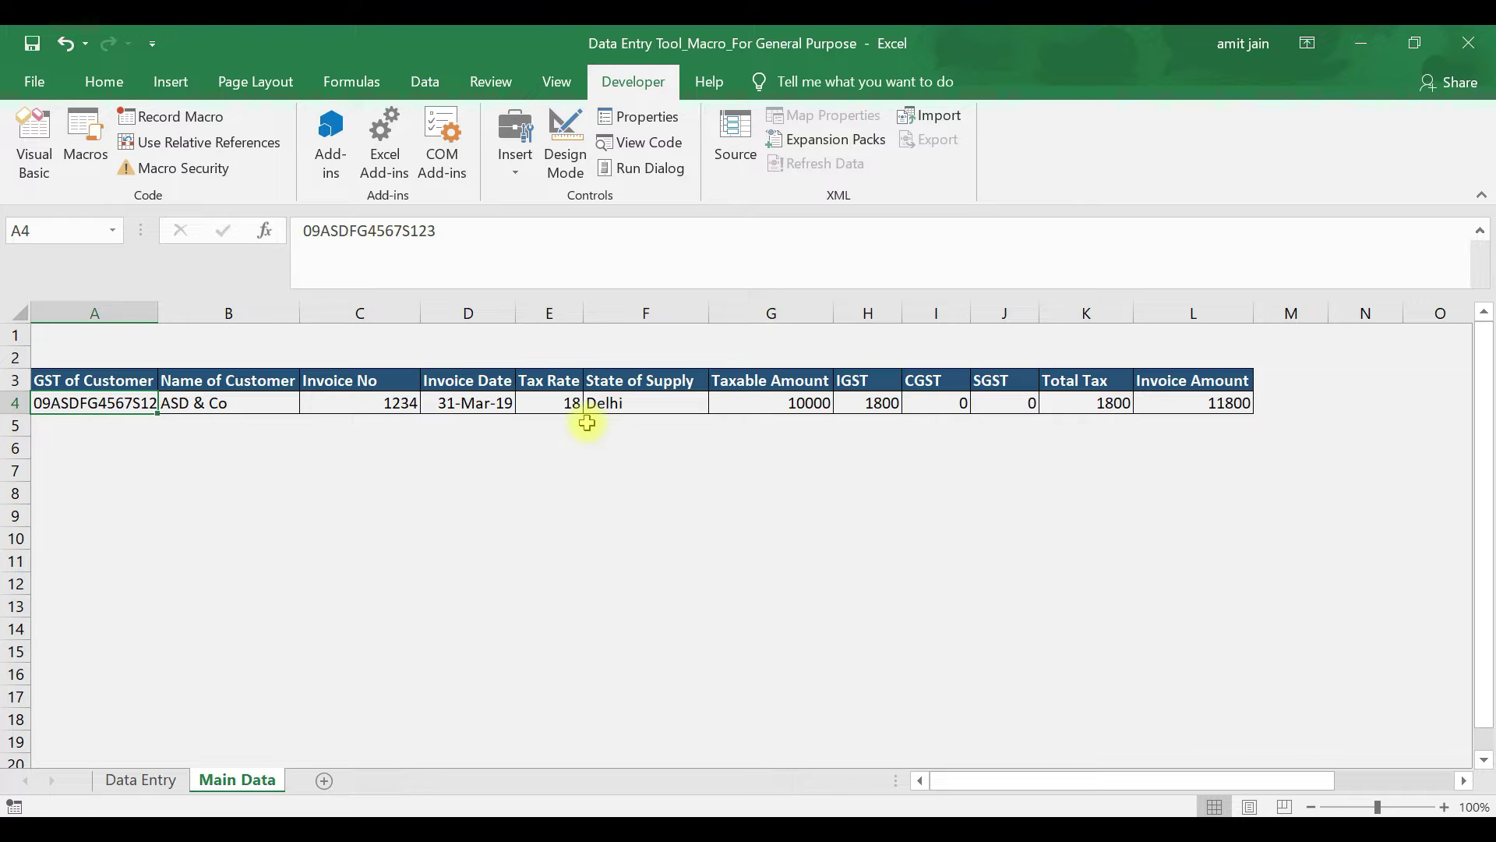
{"action": "key", "text": "shift+space"}
{"action": "key", "text": "ctrl+minus"}
{"action": "key", "text": "Up"}
{"action": "key", "text": "Up"}
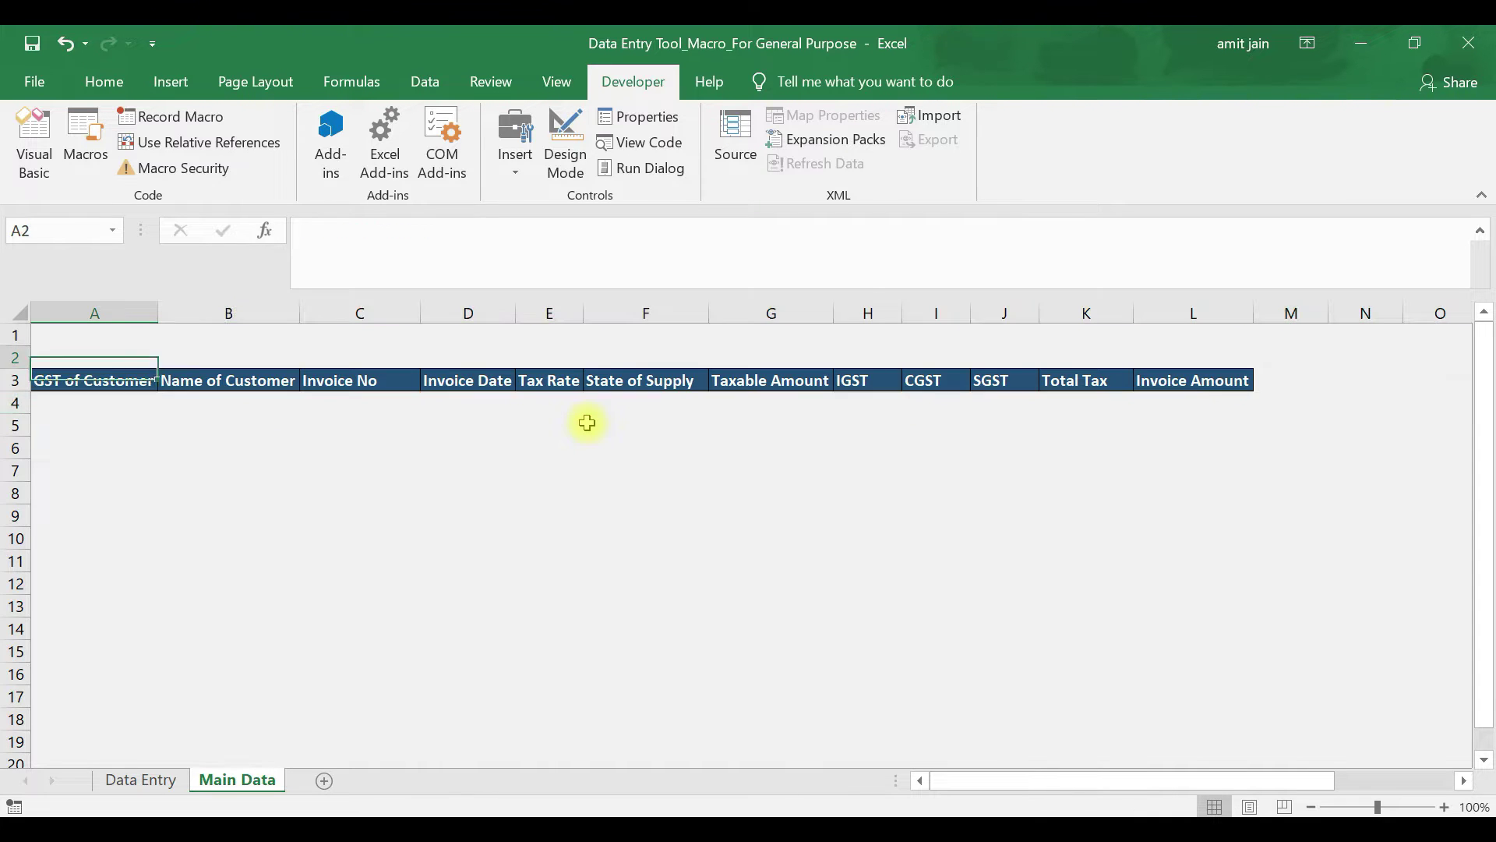
{"action": "key", "text": "Down"}
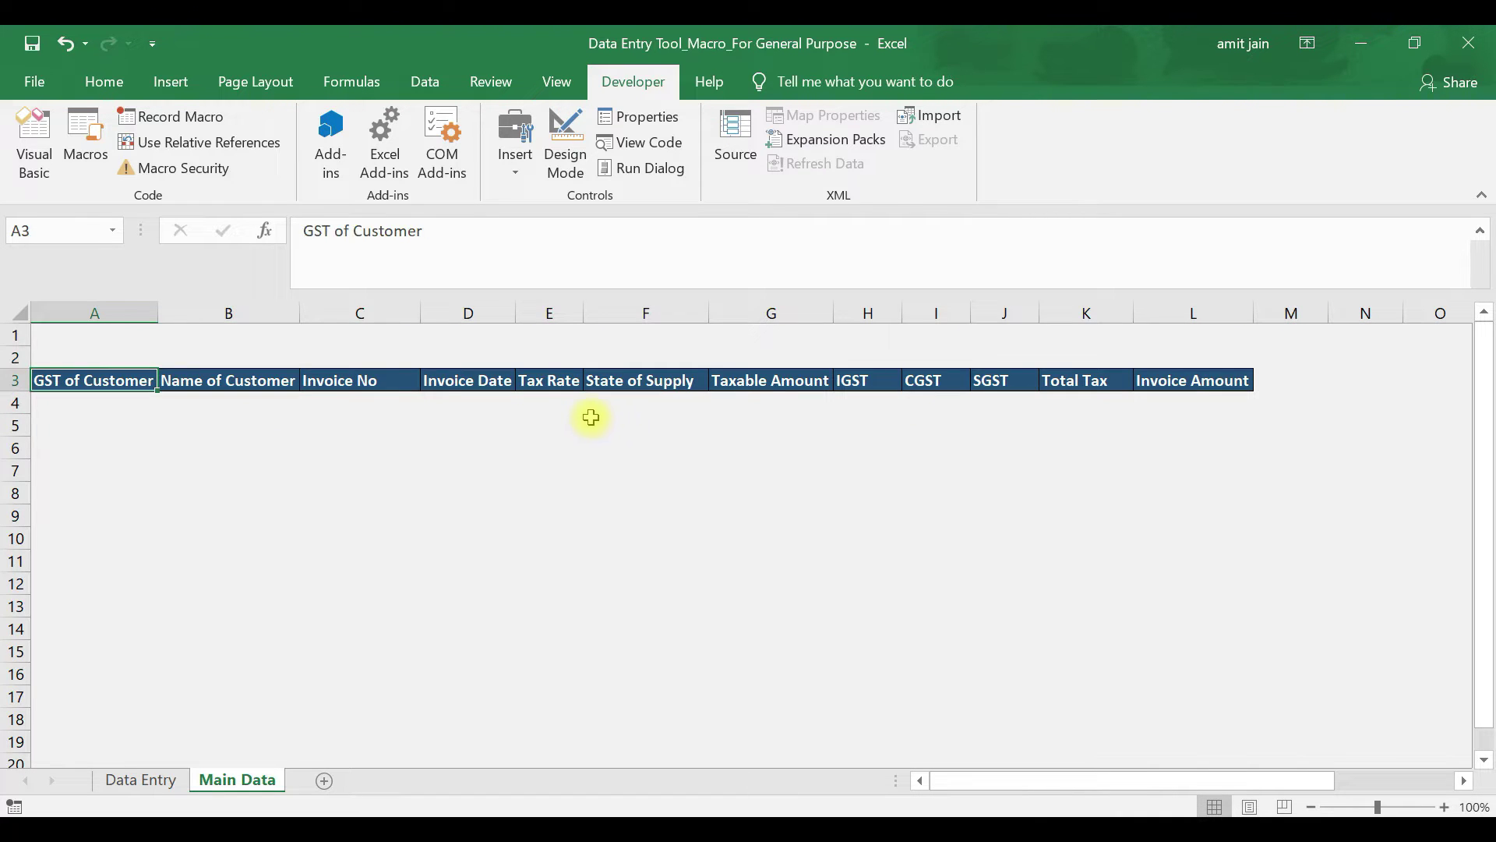
{"action": "left_click", "coordinate": [155, 779]}
{"action": "left_click", "coordinate": [265, 775]}
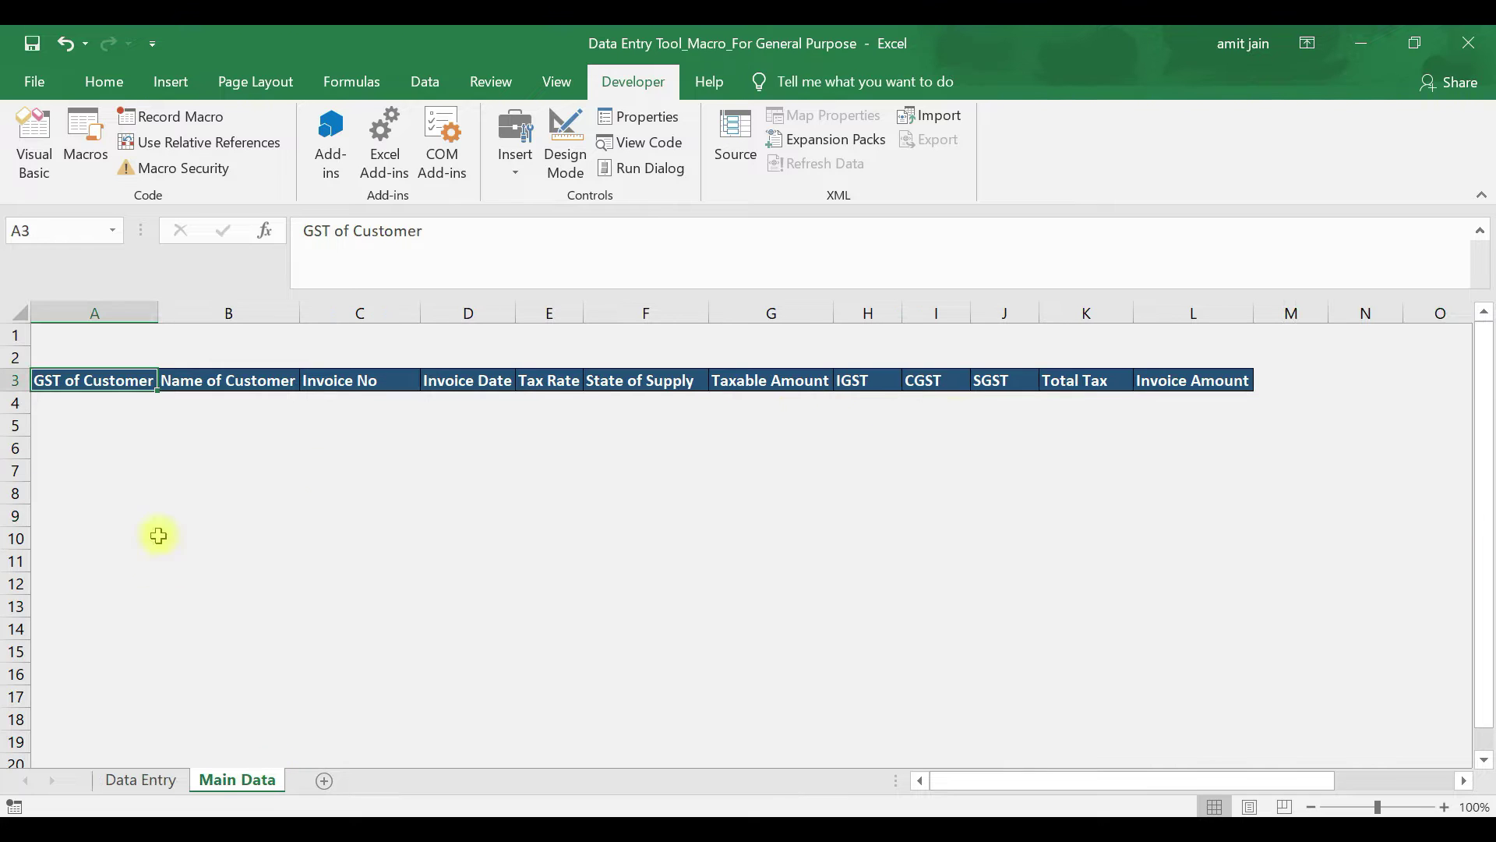
{"action": "left_click", "coordinate": [137, 777]}
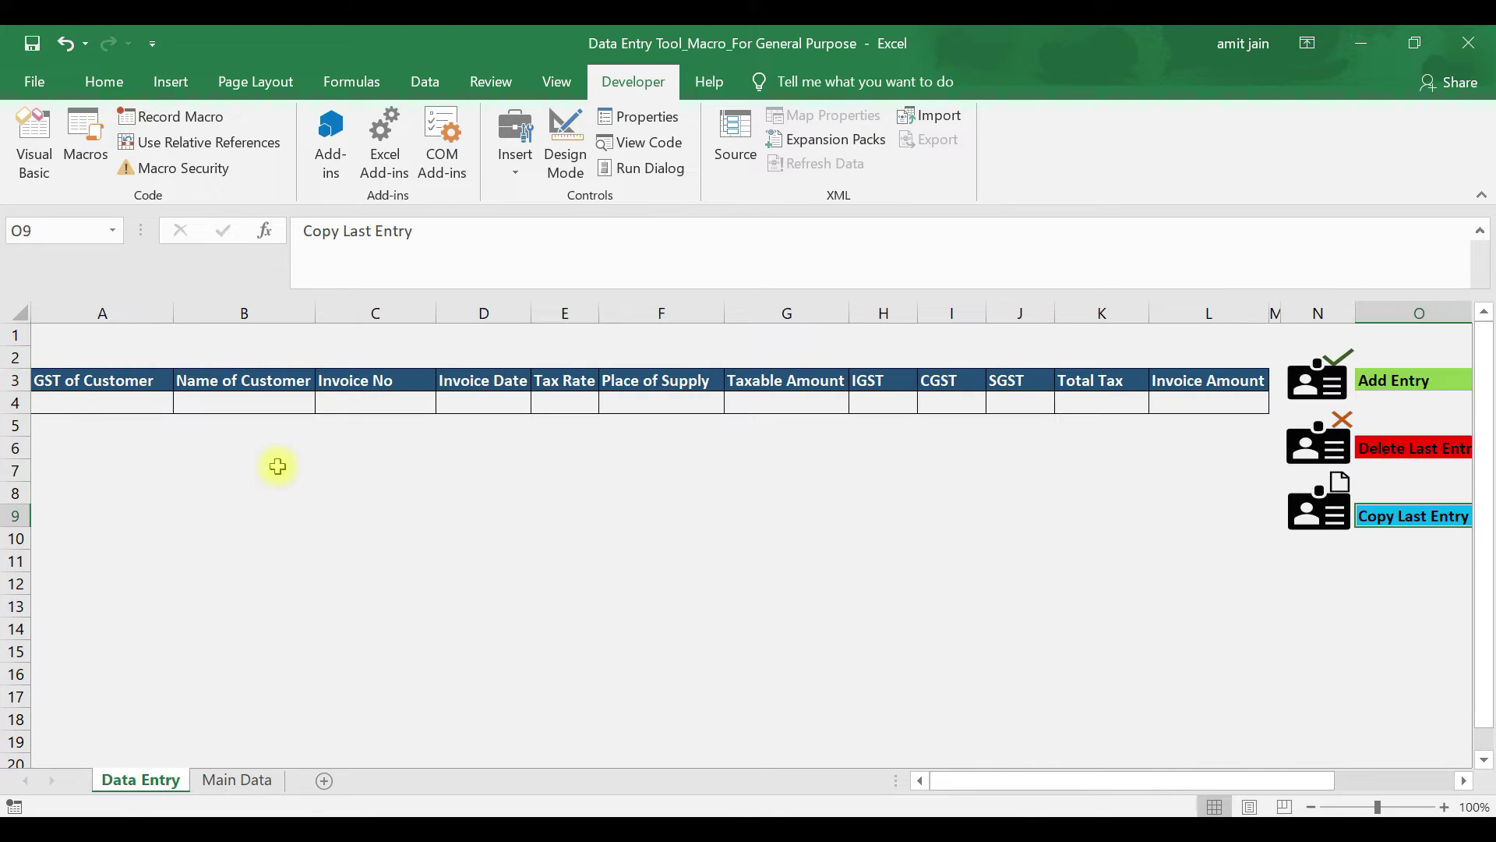
{"action": "left_click", "coordinate": [264, 779]}
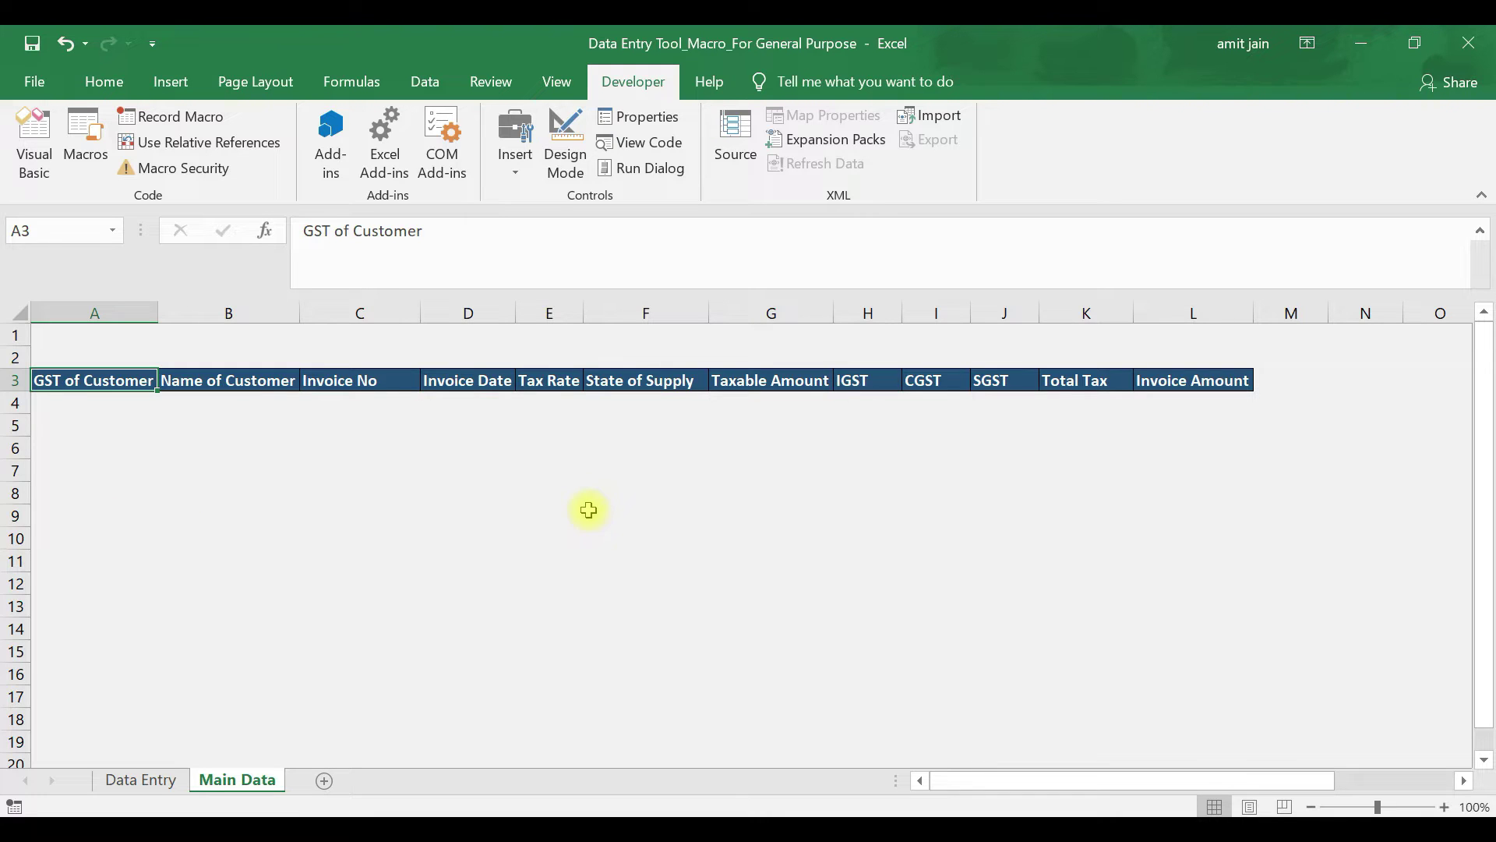
- Enter the customer's GST number in cell A4 of the Data Entry sheet
{"action": "left_click", "coordinate": [134, 779]}
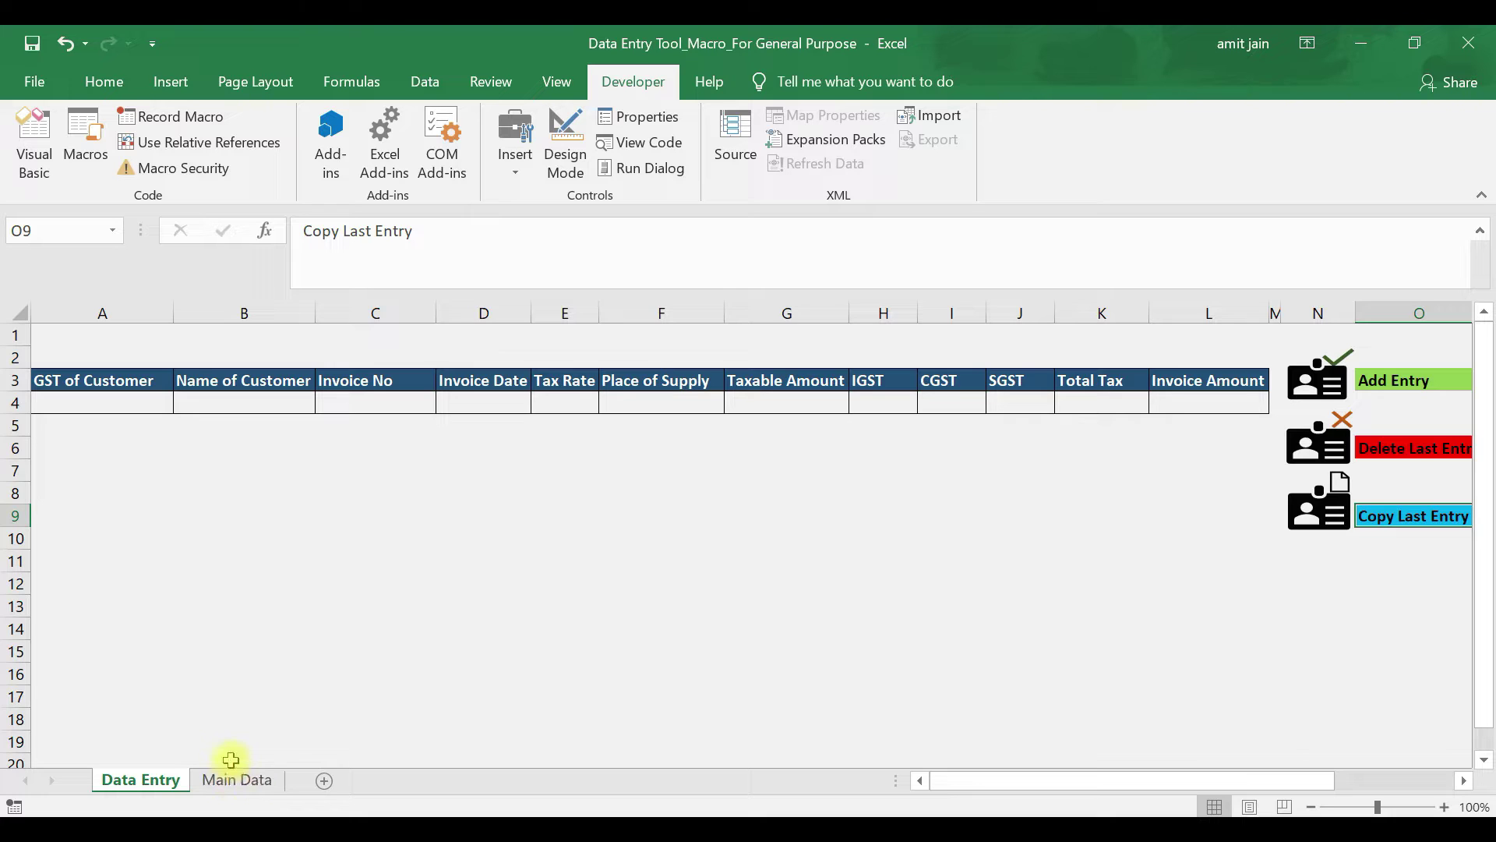
{"action": "left_click", "coordinate": [150, 403]}
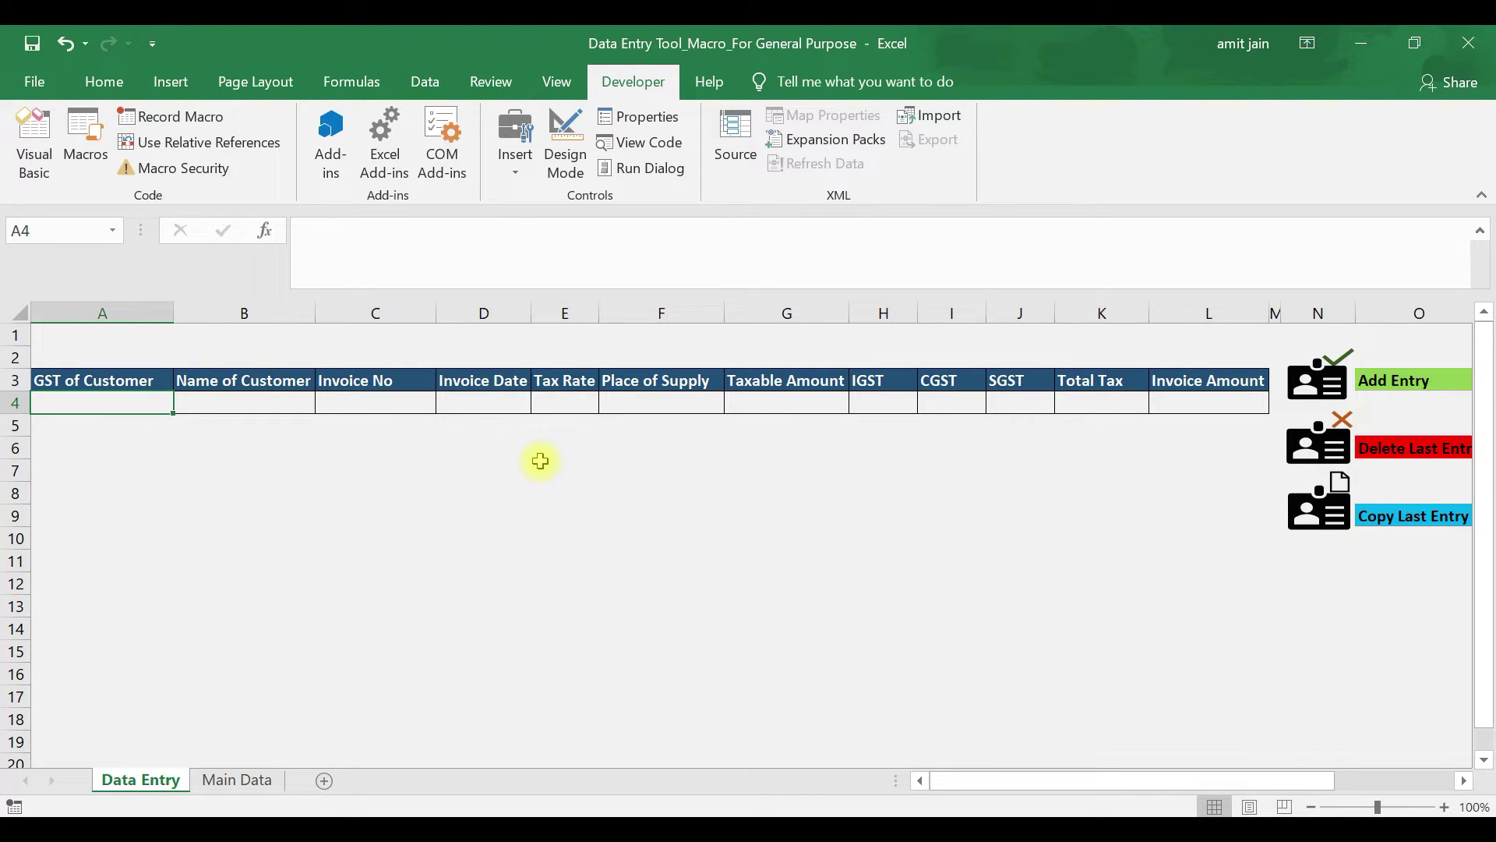
{"action": "type", "text": "09ASDEr"}
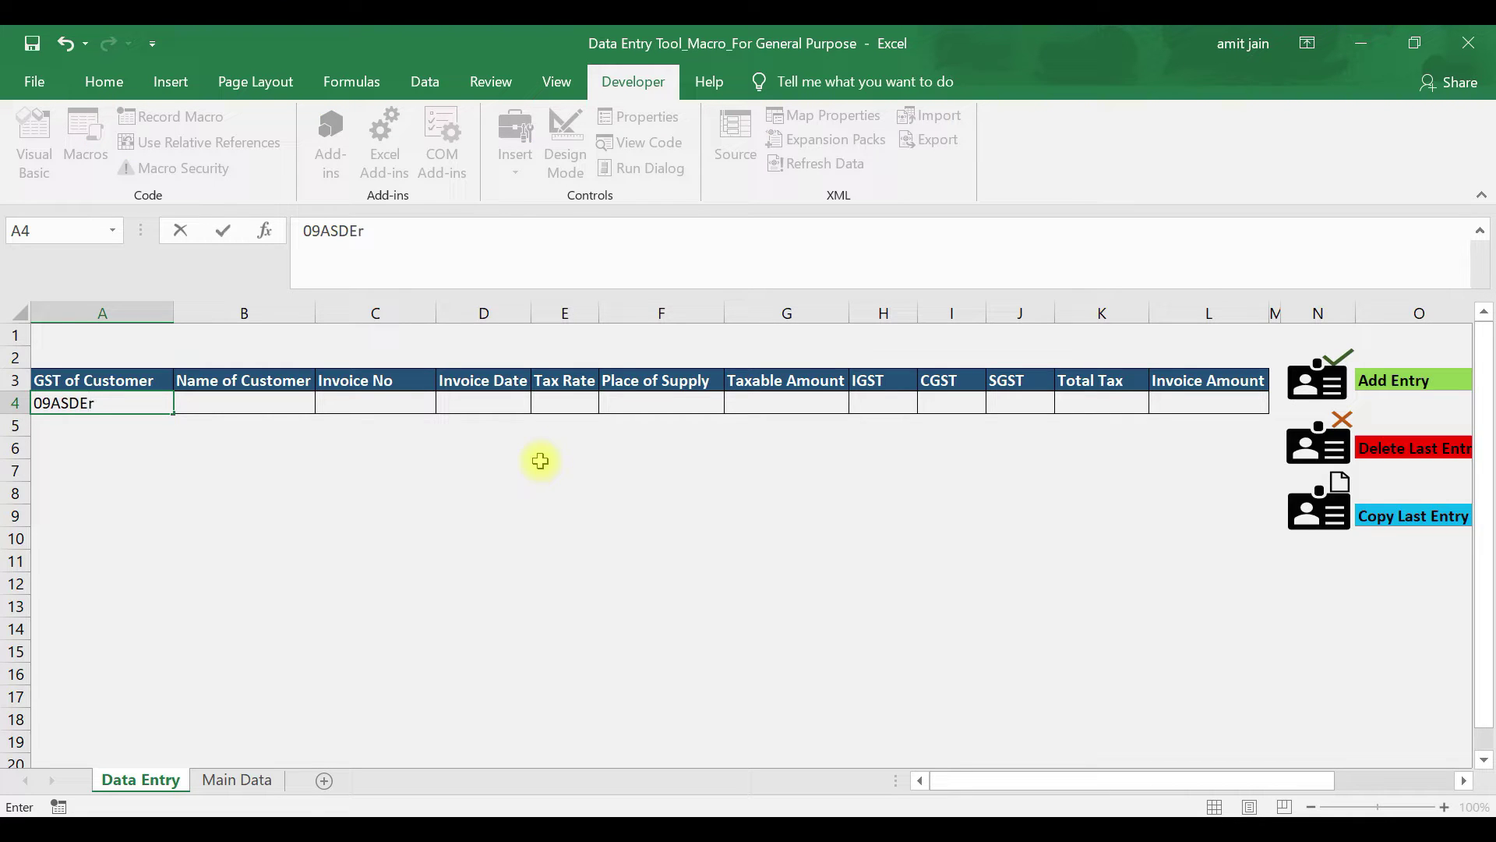
{"action": "type", "text": "4567W1XC"}
{"action": "key", "text": "Tab"}
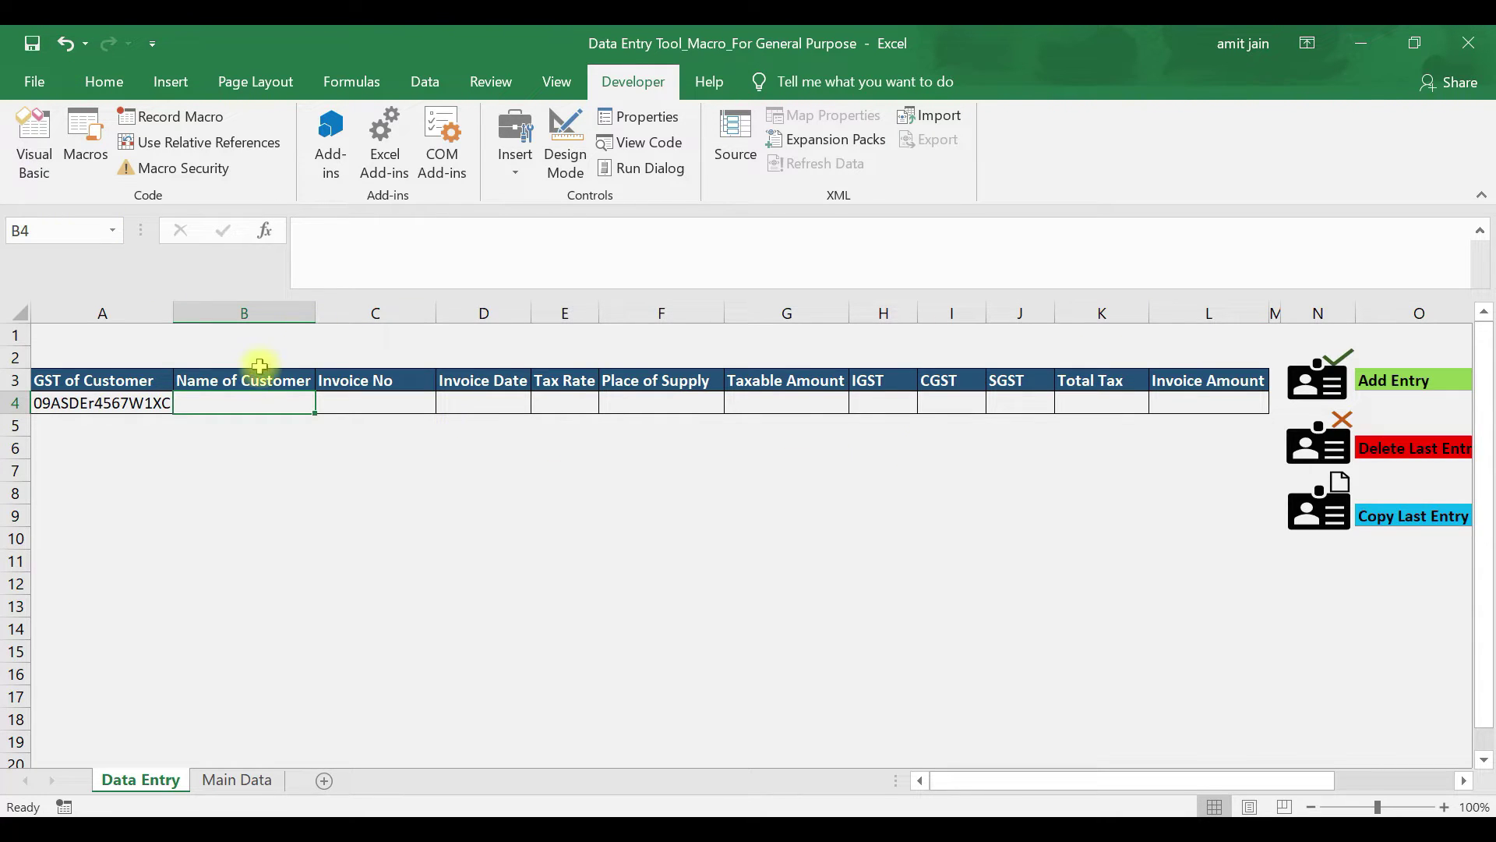
- Compare the layout of columns A to L on the Data Entry and Main Data sheets
{"action": "left_click", "coordinate": [1232, 304]}
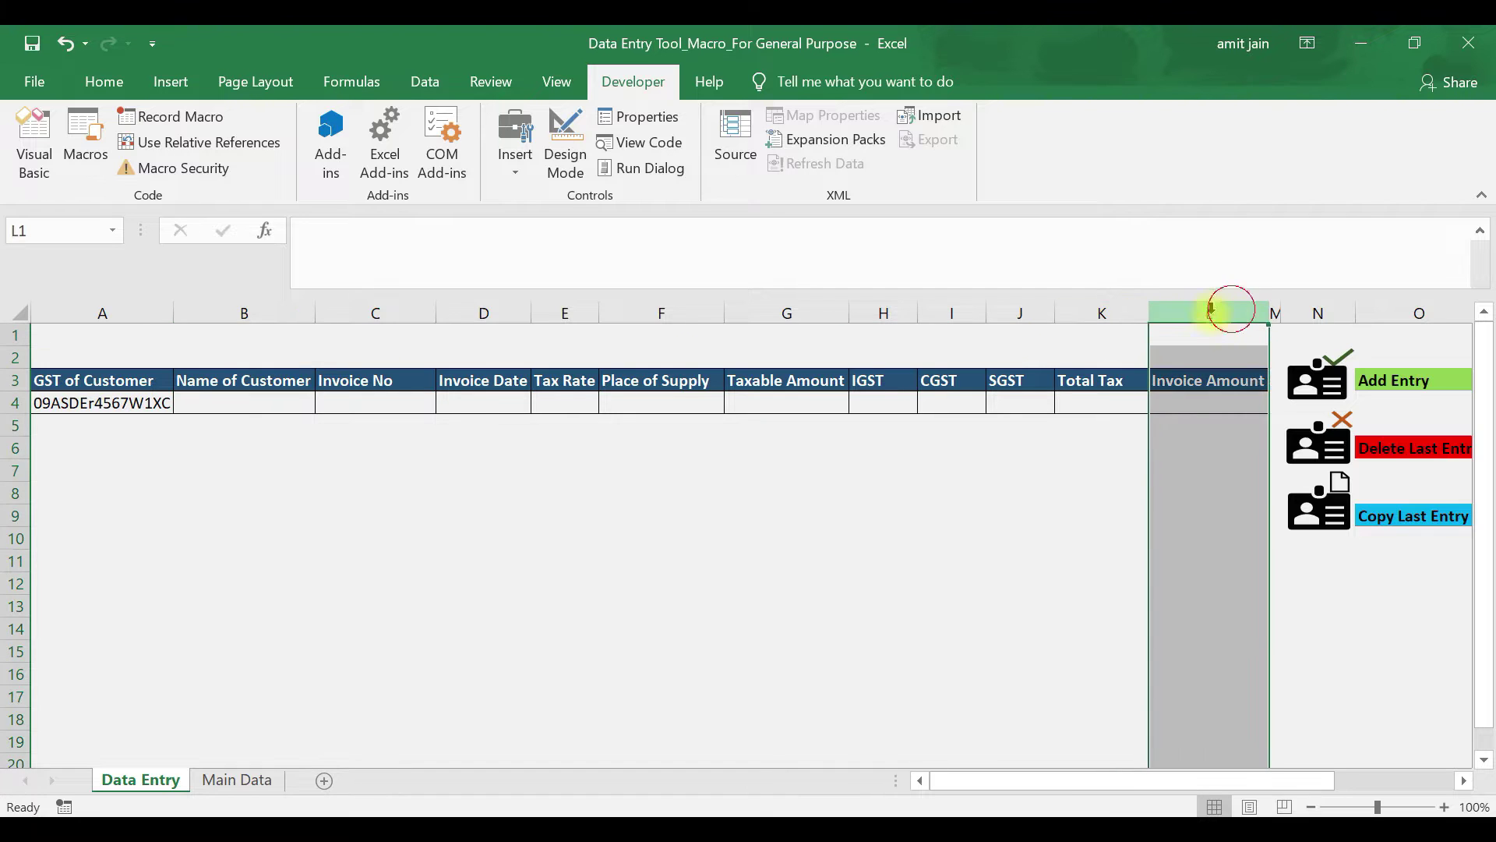
{"action": "left_click", "coordinate": [269, 781]}
{"action": "left_click_drag", "start_coordinate": [98, 308], "coordinate": [1208, 311]}
{"action": "left_click", "coordinate": [1209, 311]}
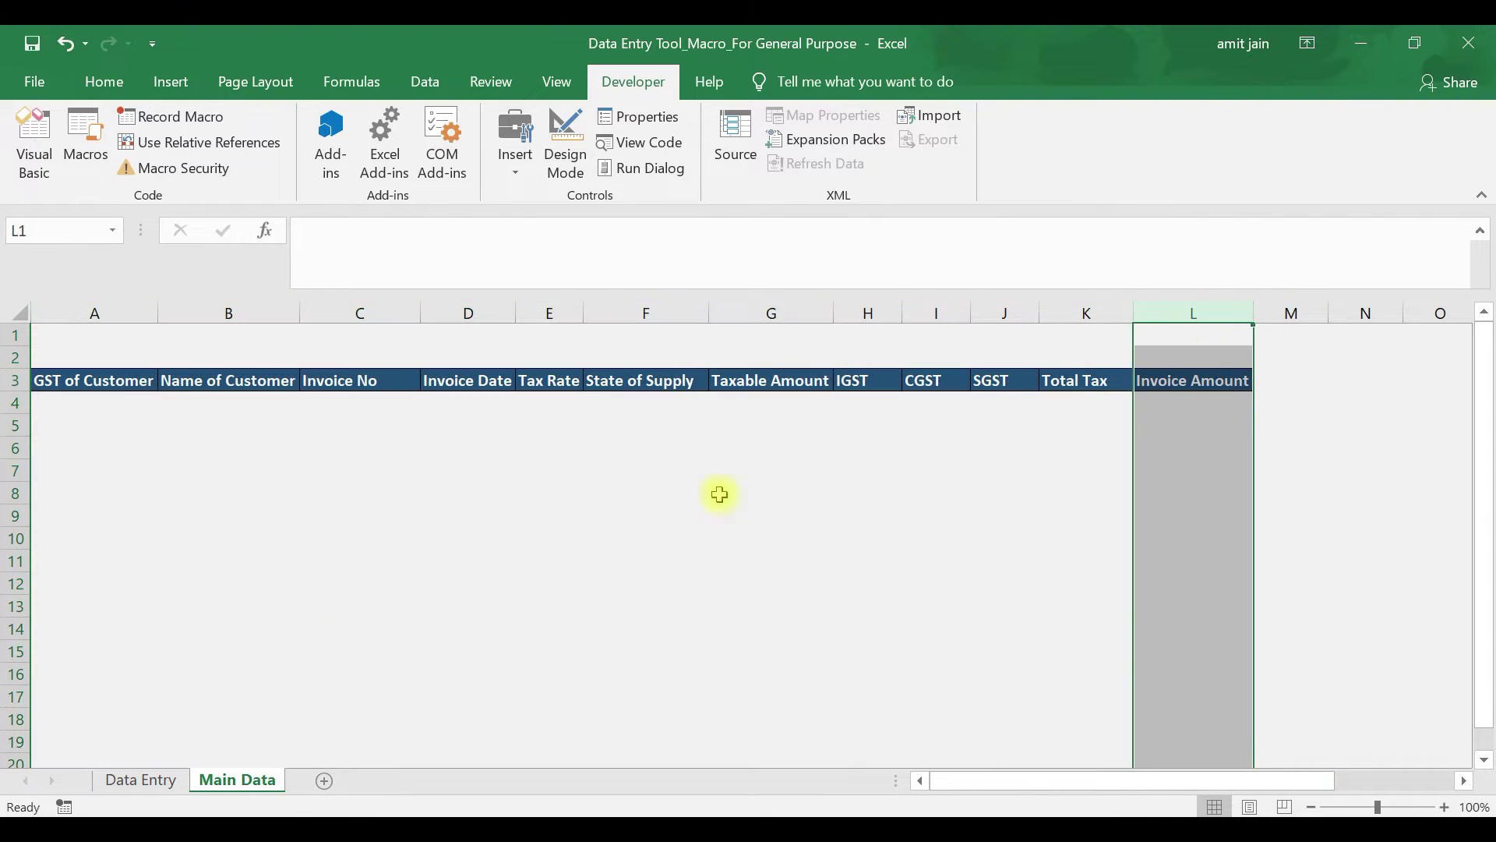
{"action": "left_click", "coordinate": [124, 779]}
{"action": "left_click", "coordinate": [94, 312]}
{"action": "left_click_drag", "start_coordinate": [94, 312], "coordinate": [1269, 312]}
{"action": "left_click", "coordinate": [1079, 425]}
{"action": "left_click", "coordinate": [1083, 405]}
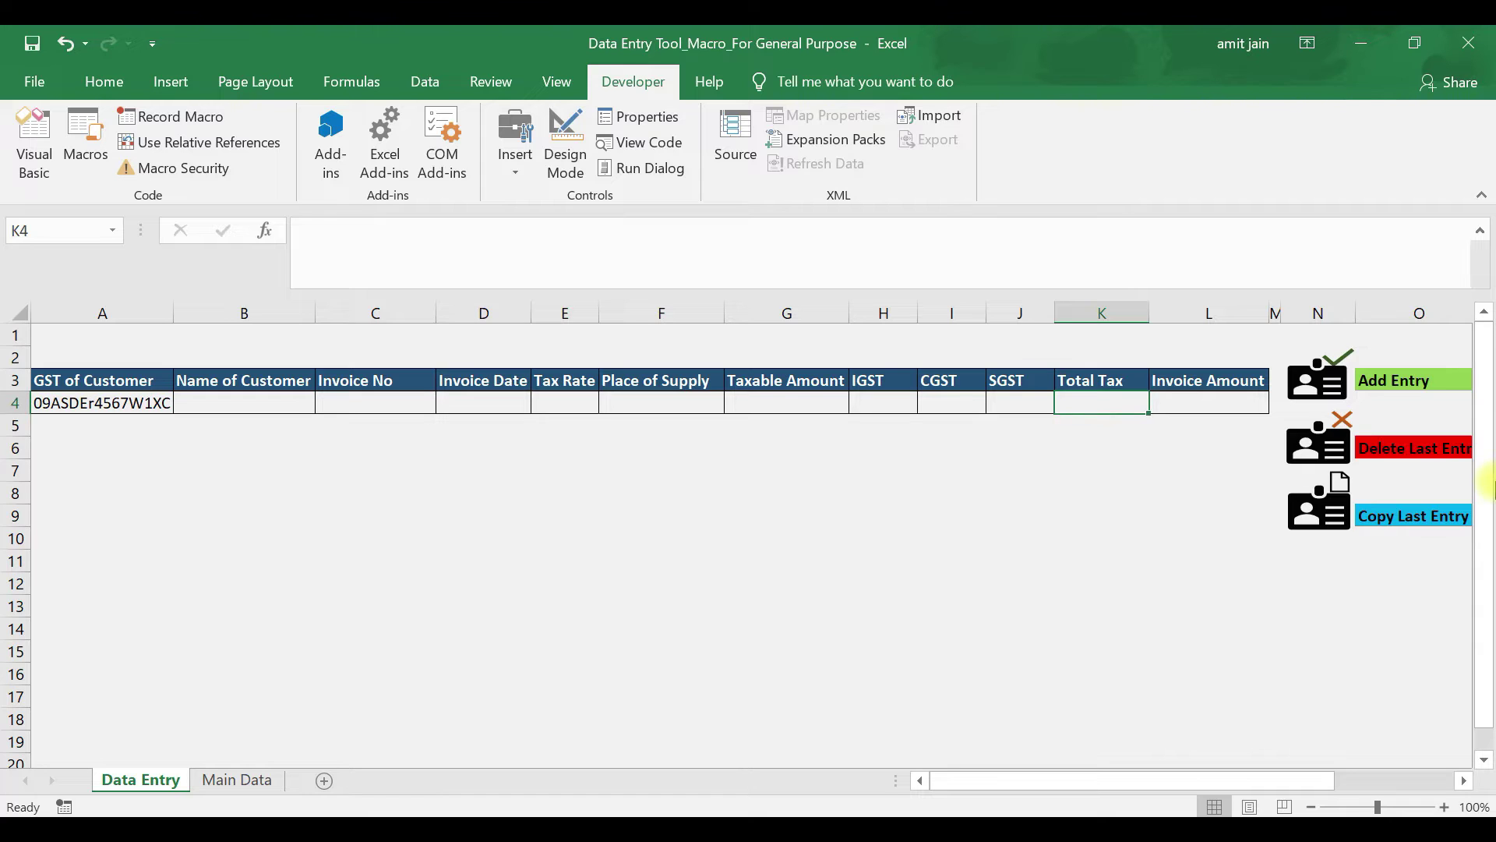
- Enter ABC & Co as the customer name in B4 and fill in the invoice number in C4
{"action": "key", "text": "Left"}
{"action": "key", "text": "Left"}
{"action": "key", "text": "Left"}
{"action": "key", "text": "Left"}
{"action": "key", "text": "Left"}
{"action": "key", "text": "Left"}
{"action": "key", "text": "Left"}
{"action": "key", "text": "Left"}
{"action": "key", "text": "Left"}
{"action": "key", "text": "Left"}
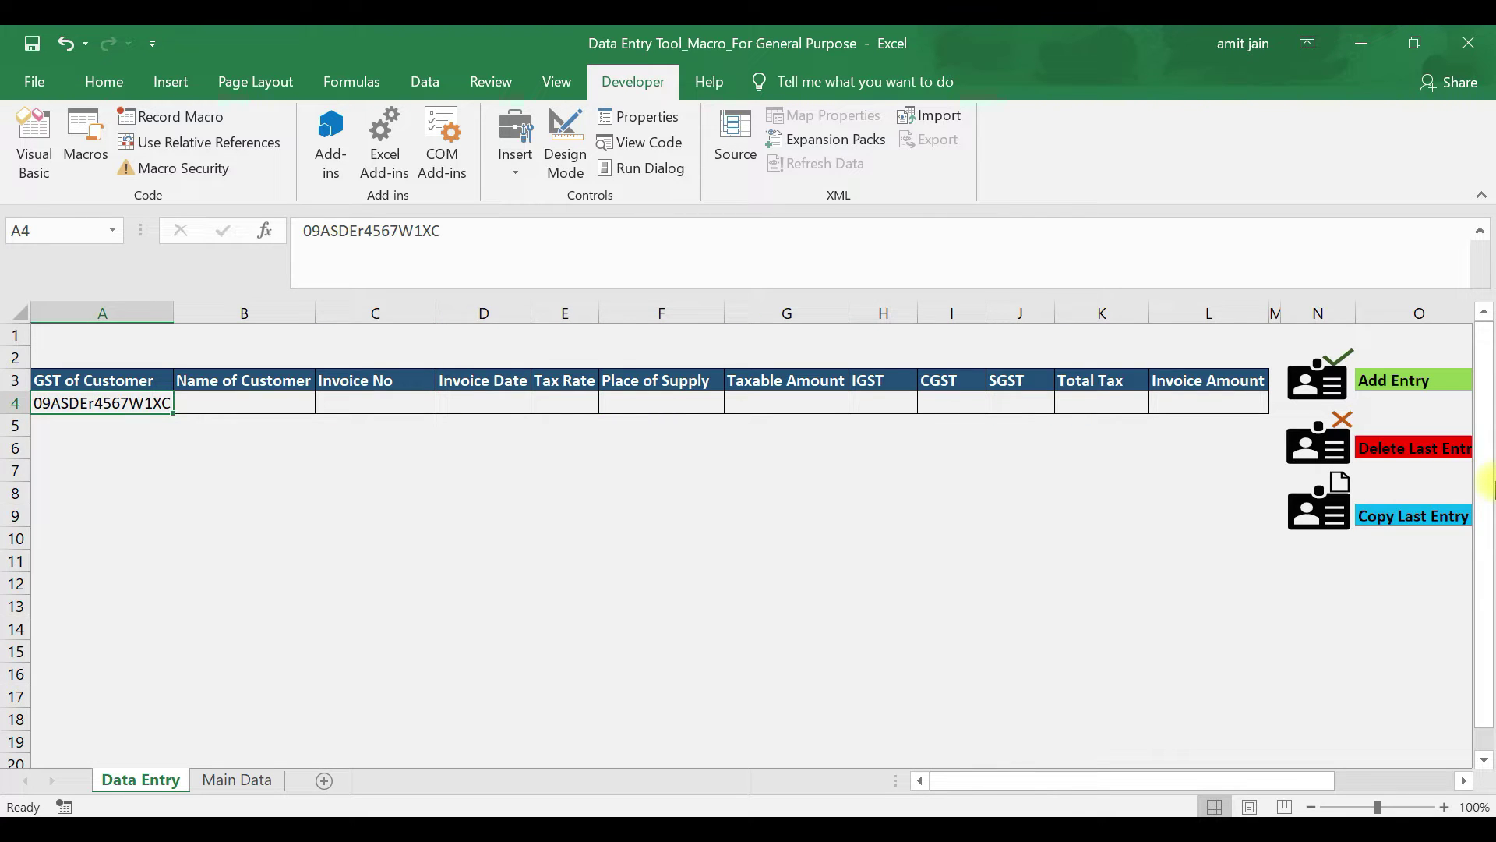
{"action": "key", "text": "Right"}
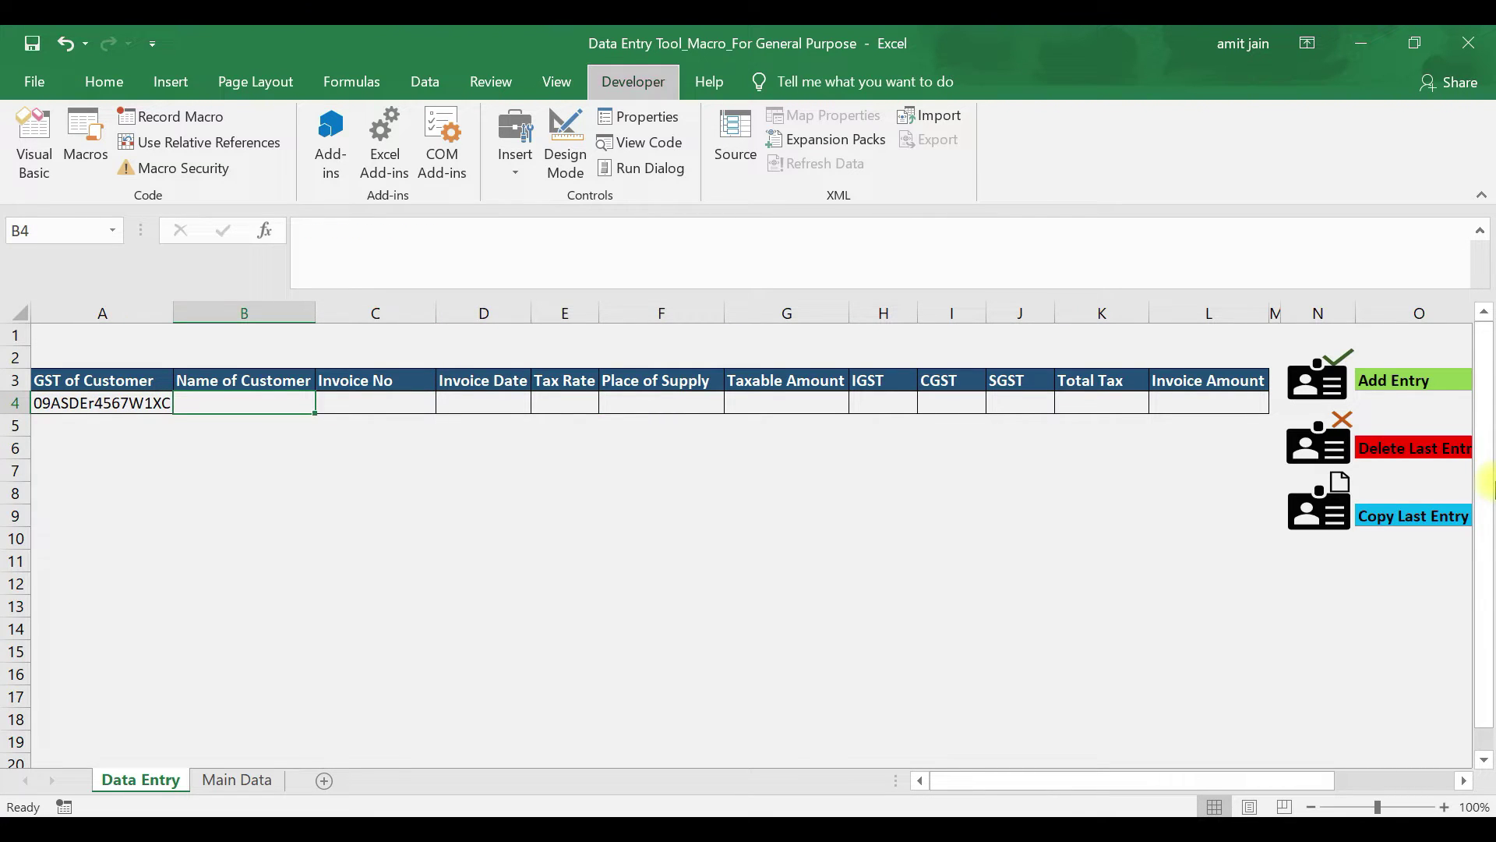
{"action": "key", "text": "alt+a"}
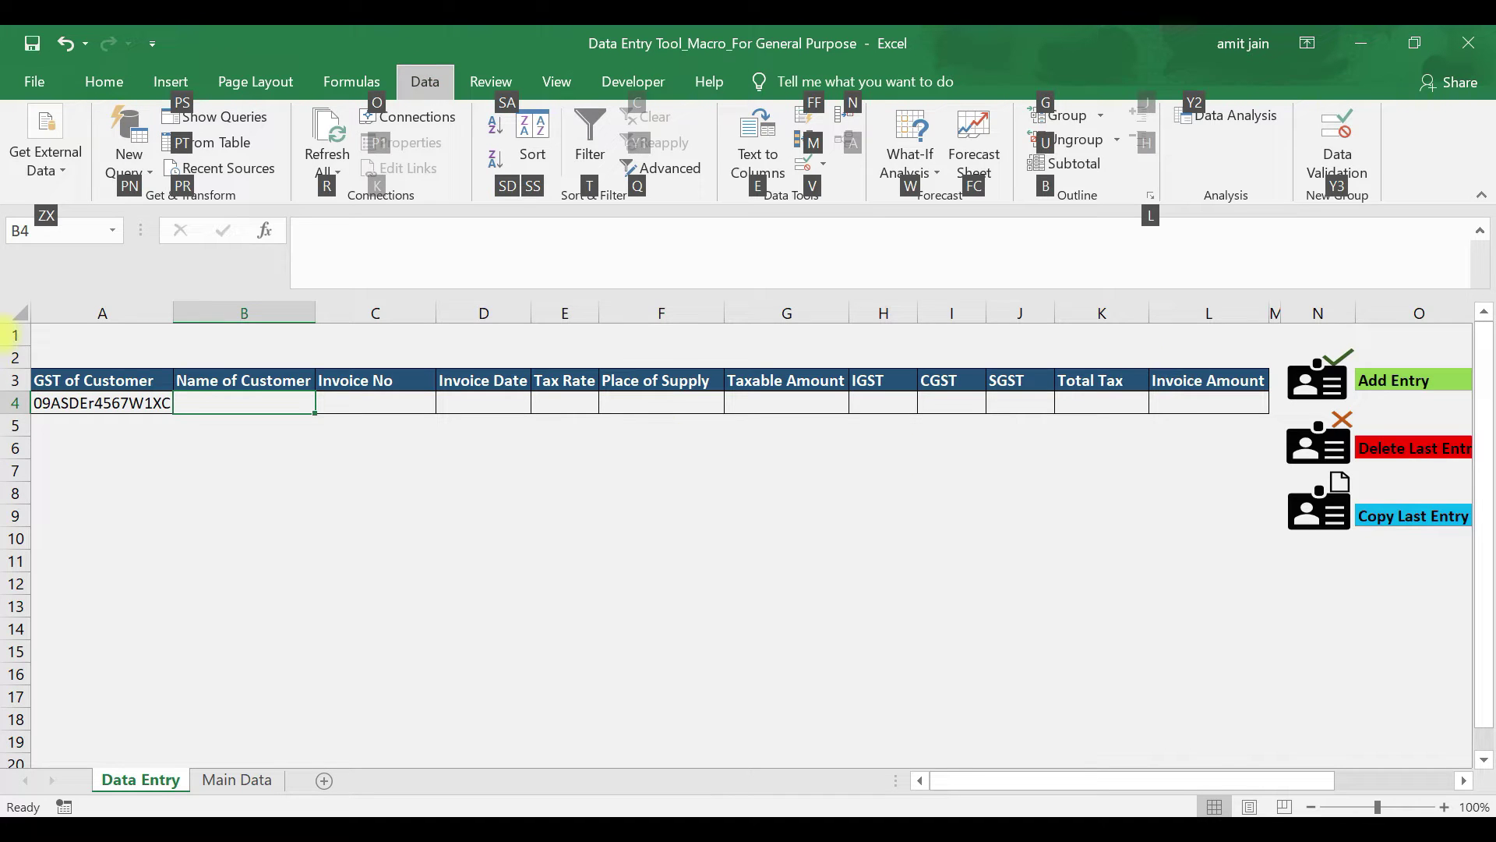
{"action": "left_click", "coordinate": [215, 405]}
{"action": "type", "text": "ABC & Co"}
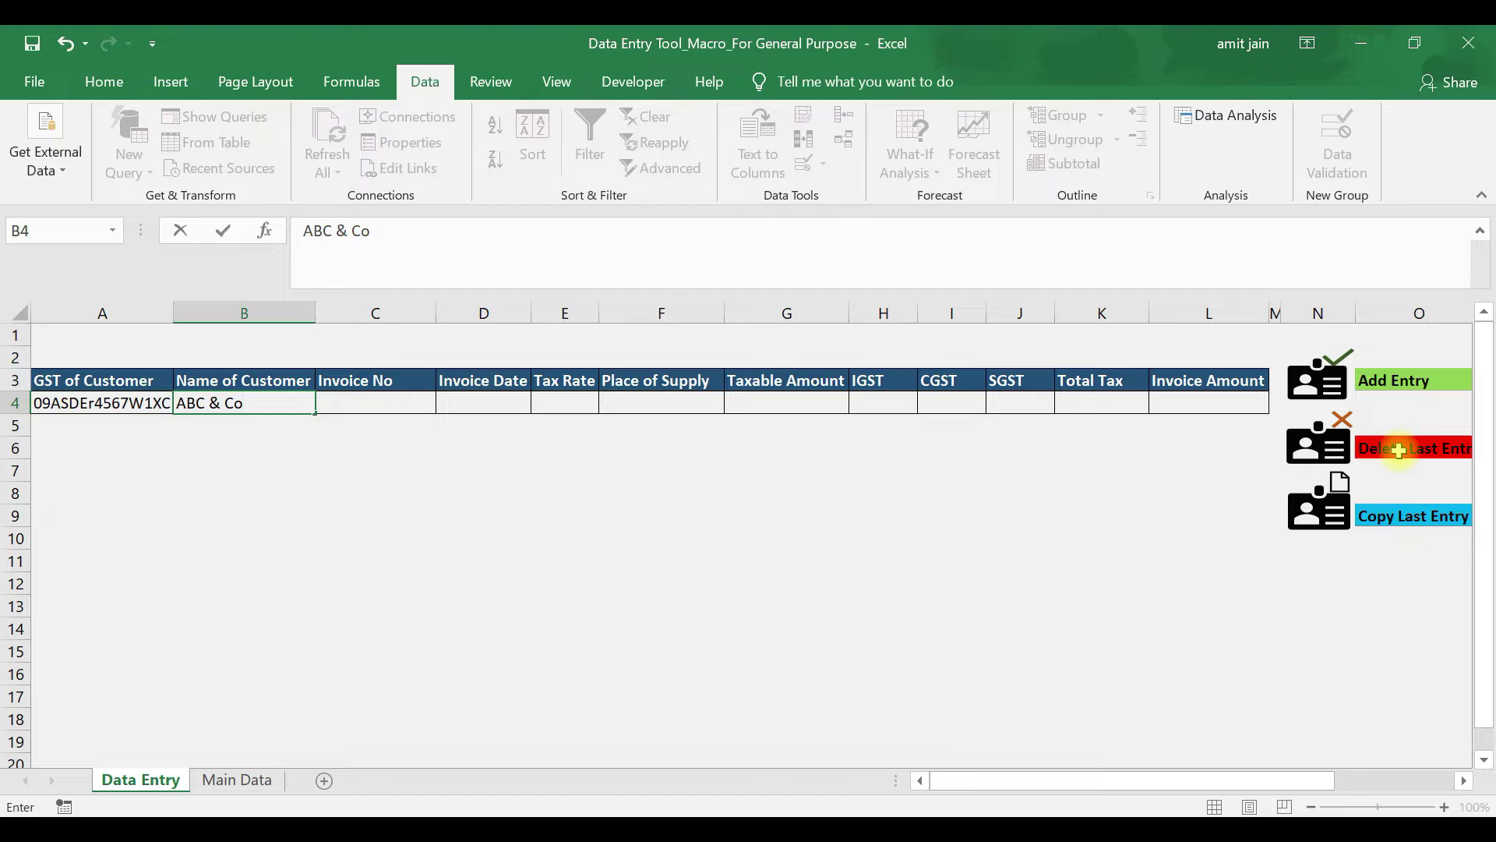
{"action": "key", "text": "Tab"}
{"action": "type", "text": "1"}
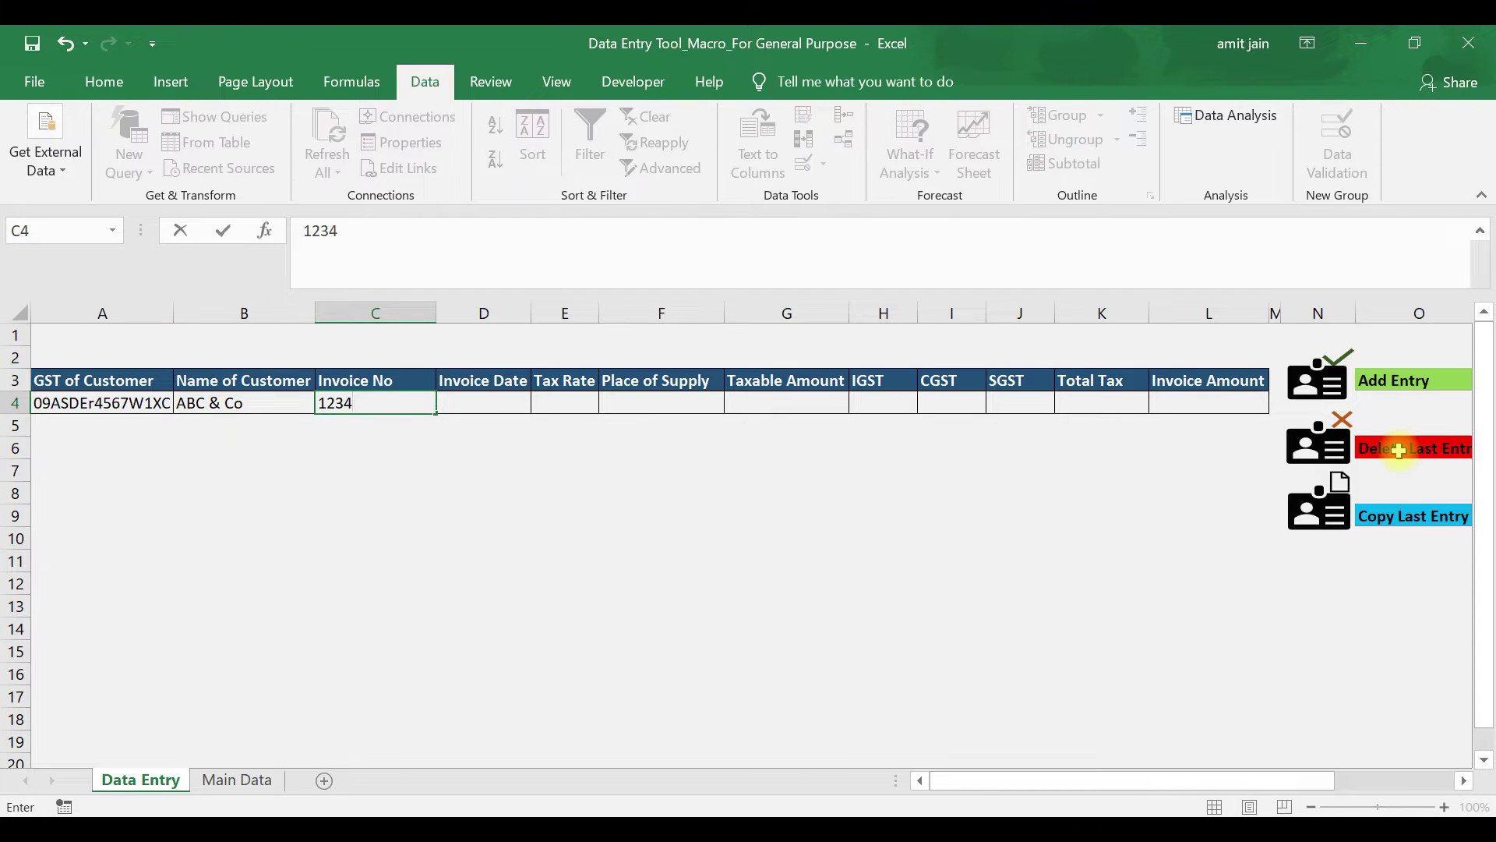
- Enter 31-Mar-19 as the invoice date in D4 and 18 as the tax rate in E4
{"action": "key", "text": "Tab"}
{"action": "type", "text": "31 m"}
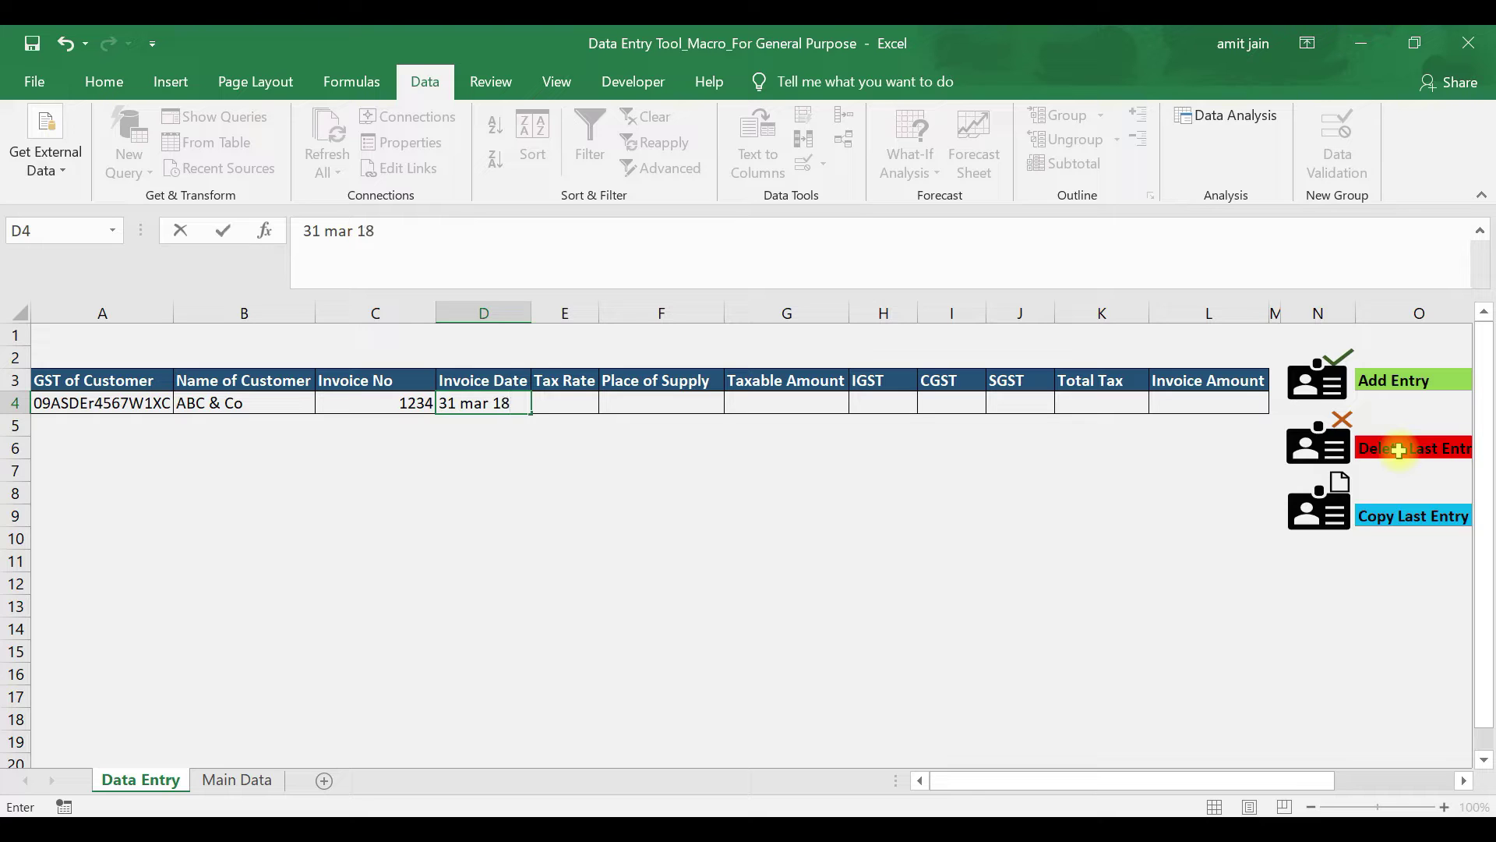
{"action": "key", "text": "Tab"}
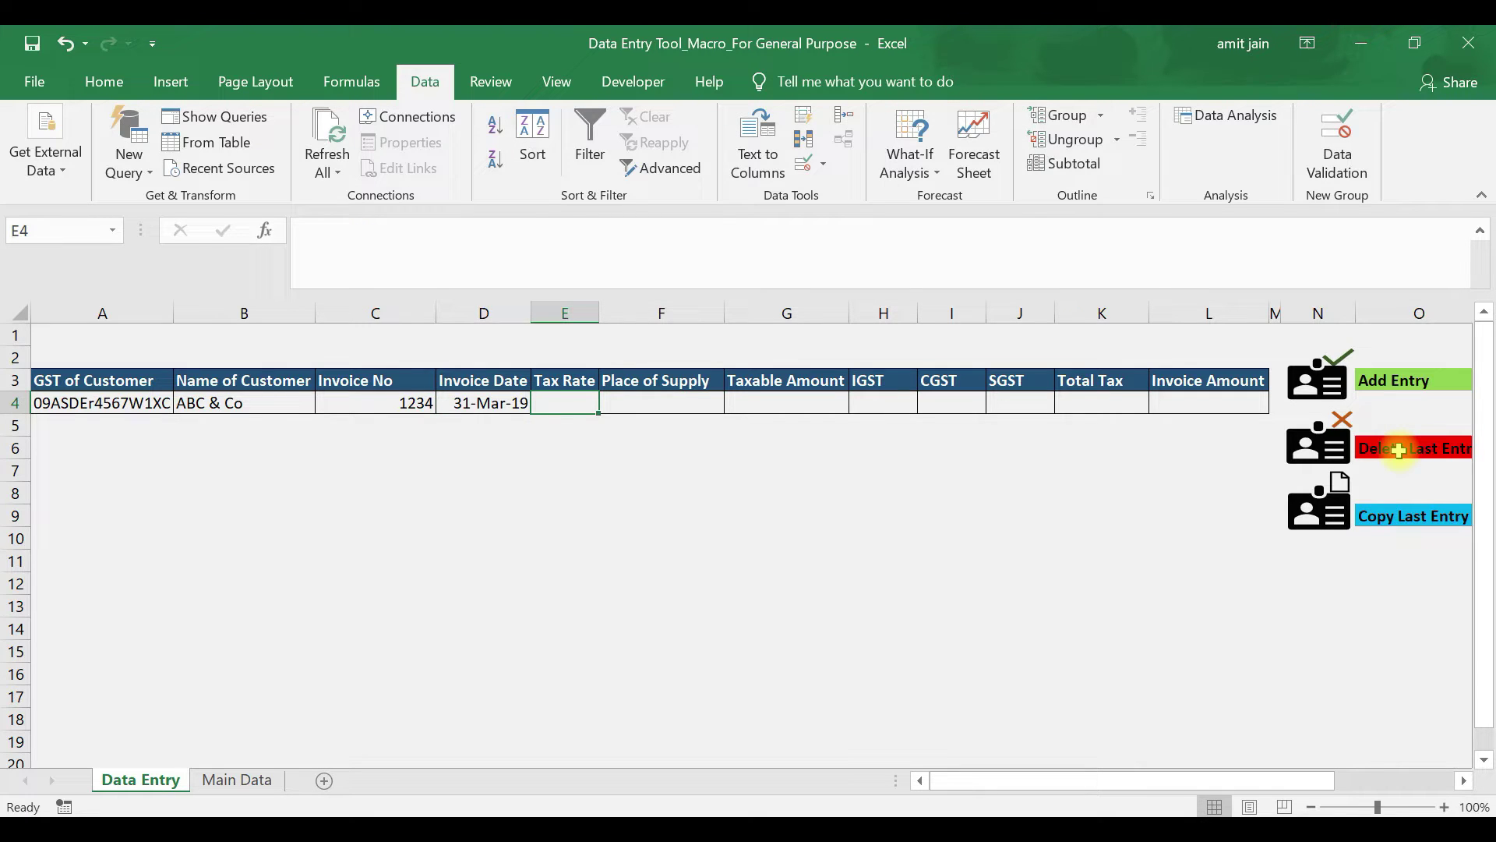
{"action": "type", "text": "16"}
{"action": "key", "text": "Tab"}
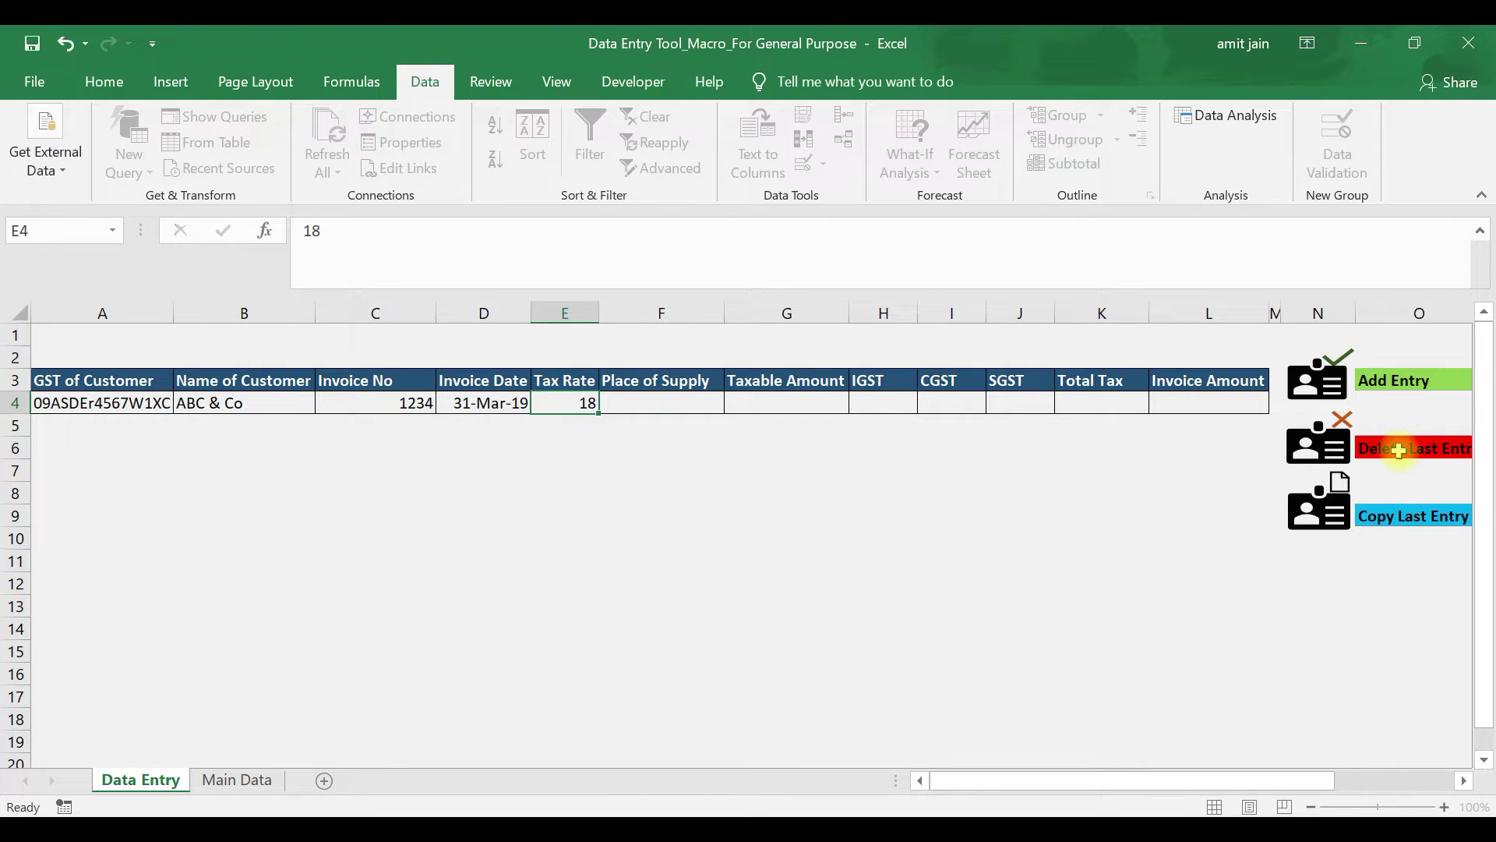
- Enter Delhi as the place of supply in F4 and 10000 as the taxable amount in G4
{"action": "type", "text": "Delhi"}
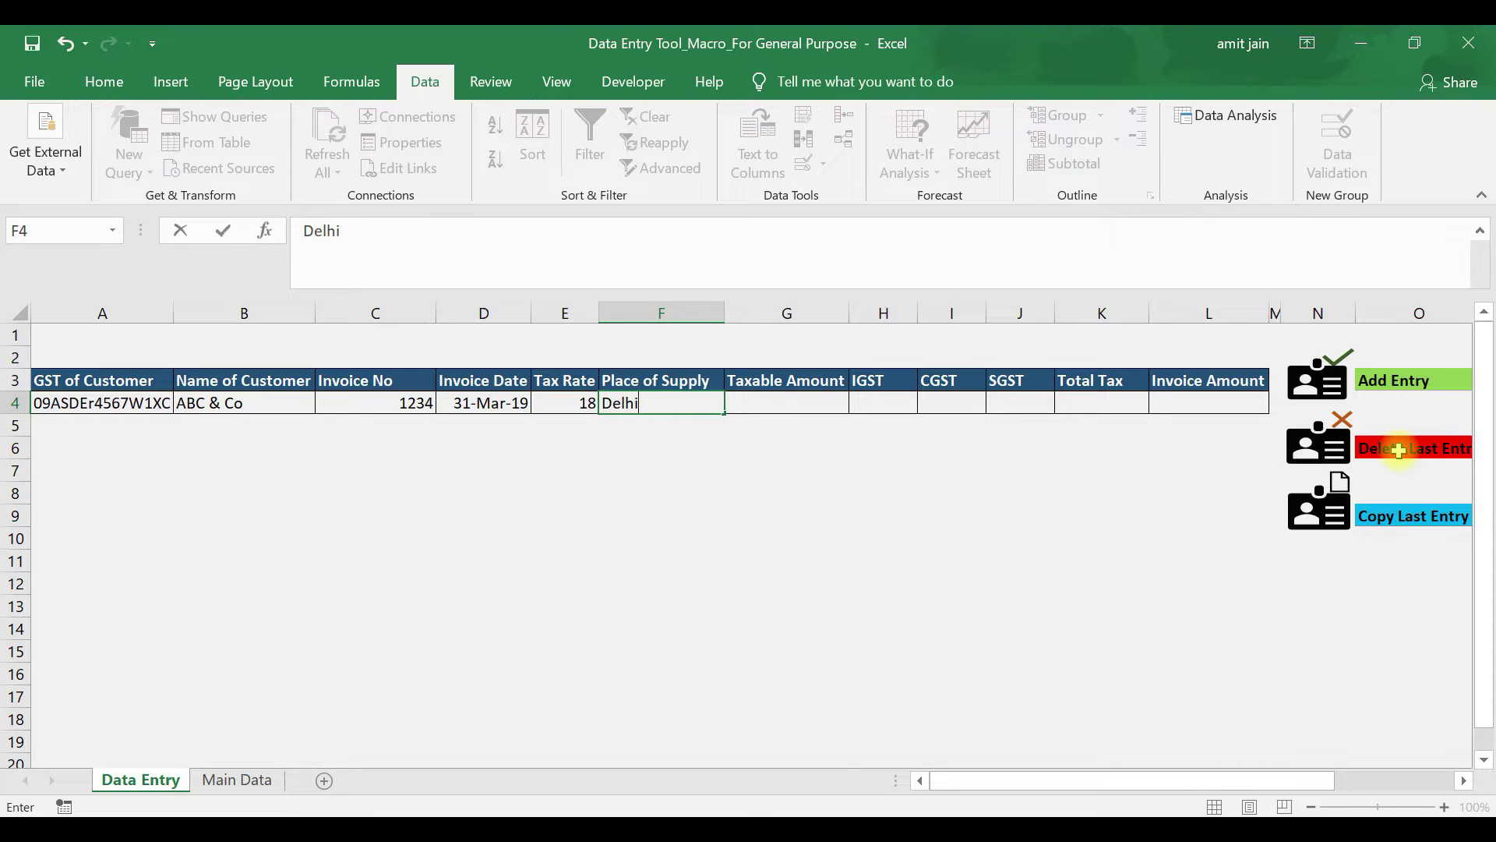
{"action": "key", "text": "Tab"}
{"action": "type", "text": "100"}
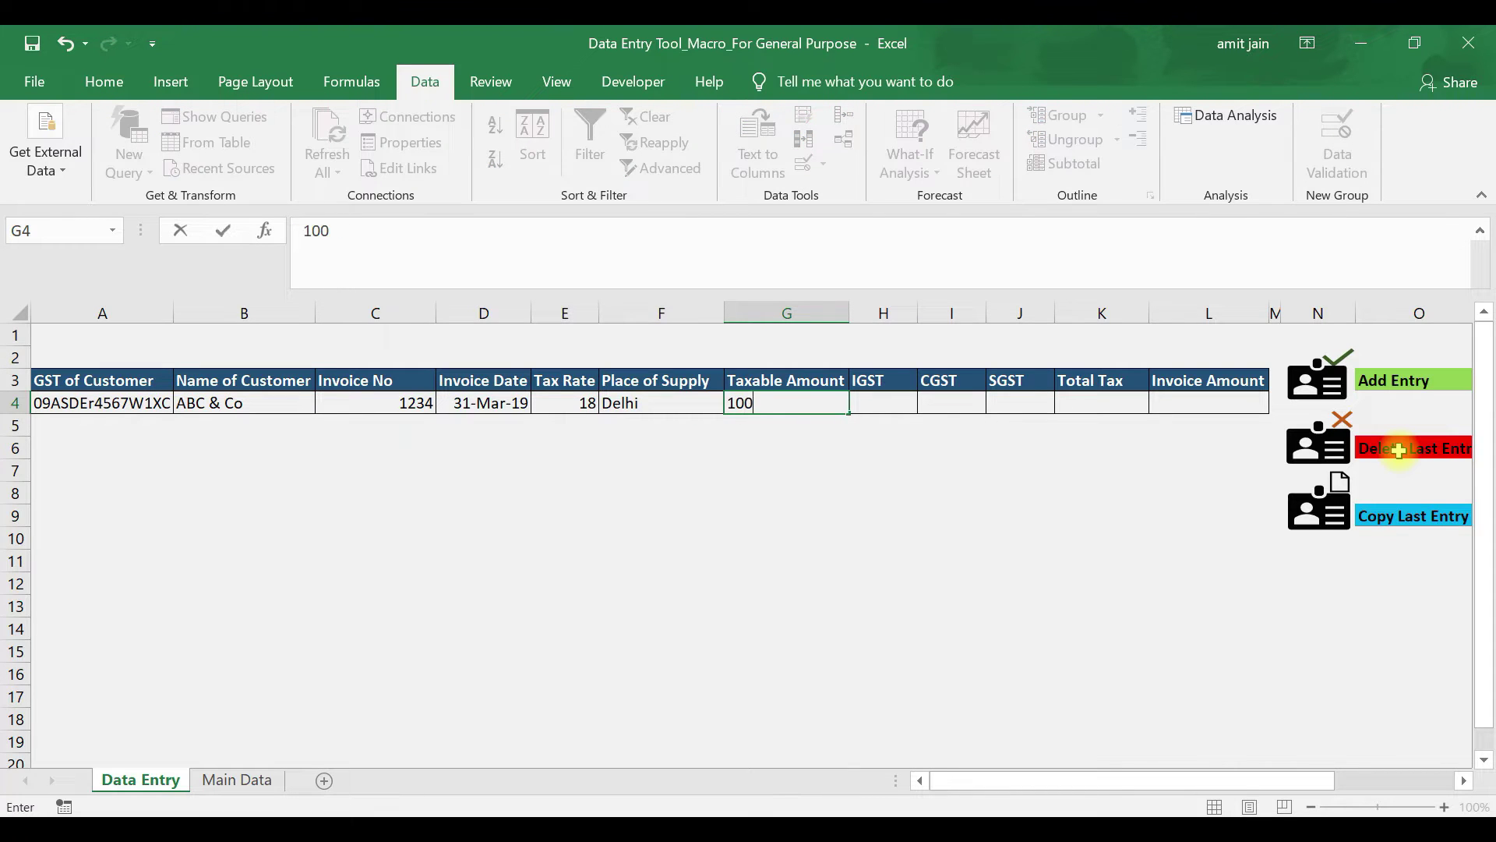
{"action": "key", "text": "Tab"}
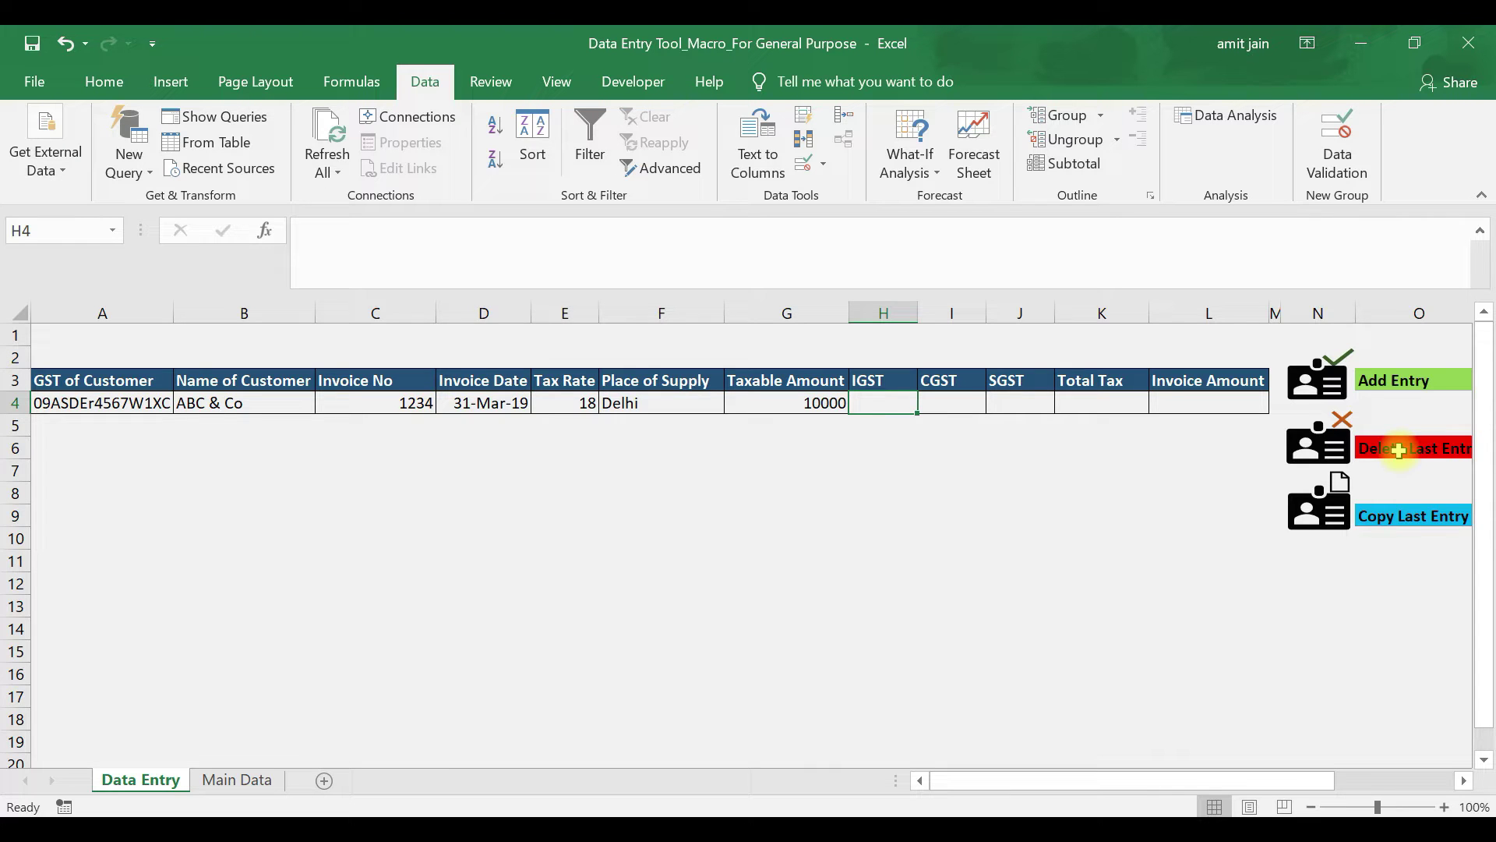
- Fill in the tax amounts in row 4: IGST 1800, CGST 0 and SGST 0
{"action": "type", "text": "1800"}
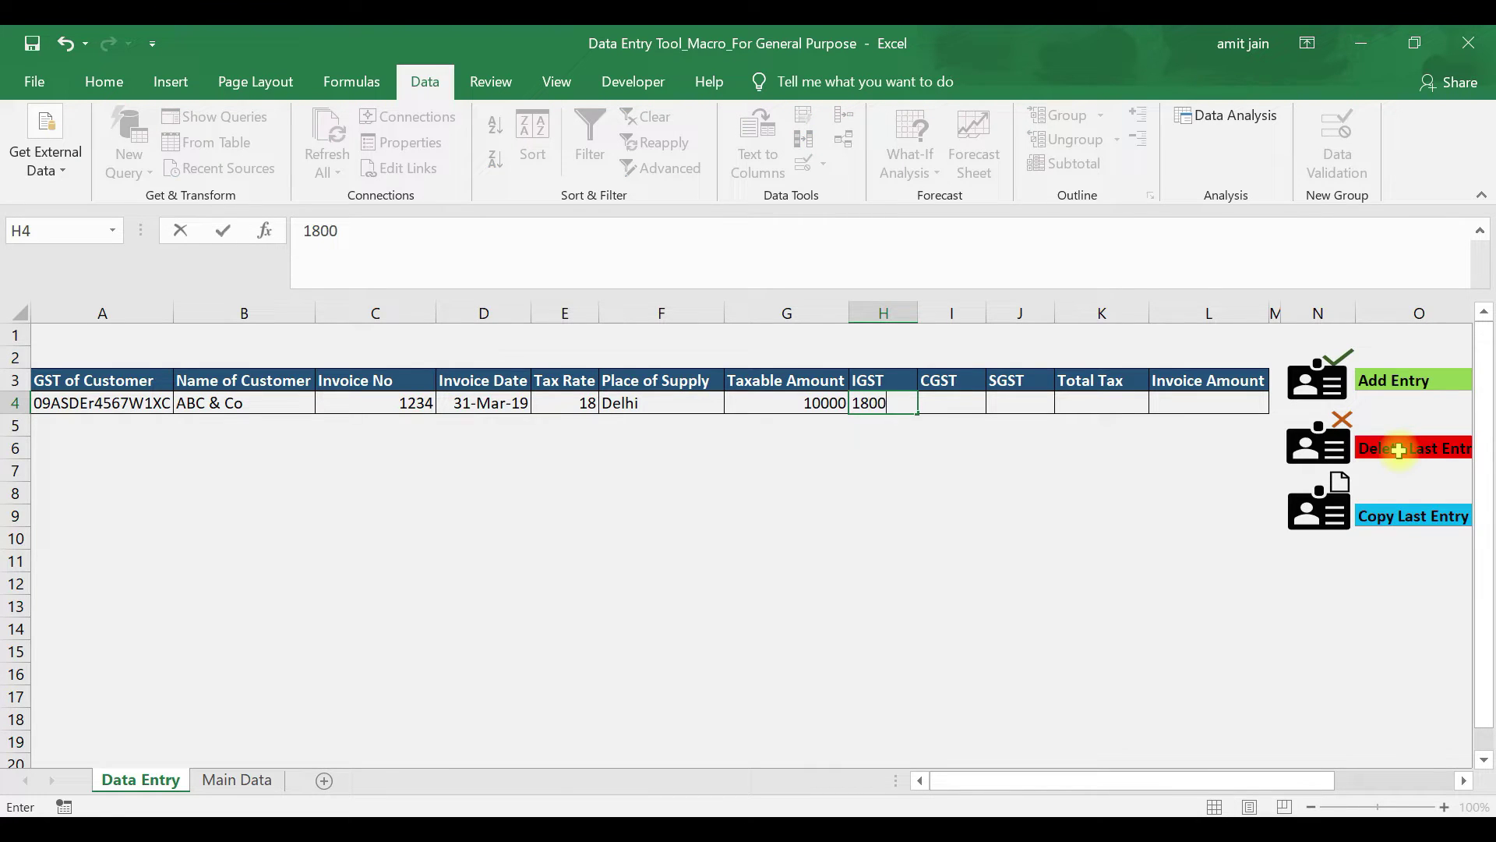
{"action": "key", "text": "Tab"}
{"action": "type", "text": "0"}
{"action": "key", "text": "Tab"}
{"action": "type", "text": "0"}
{"action": "key", "text": "Left"}
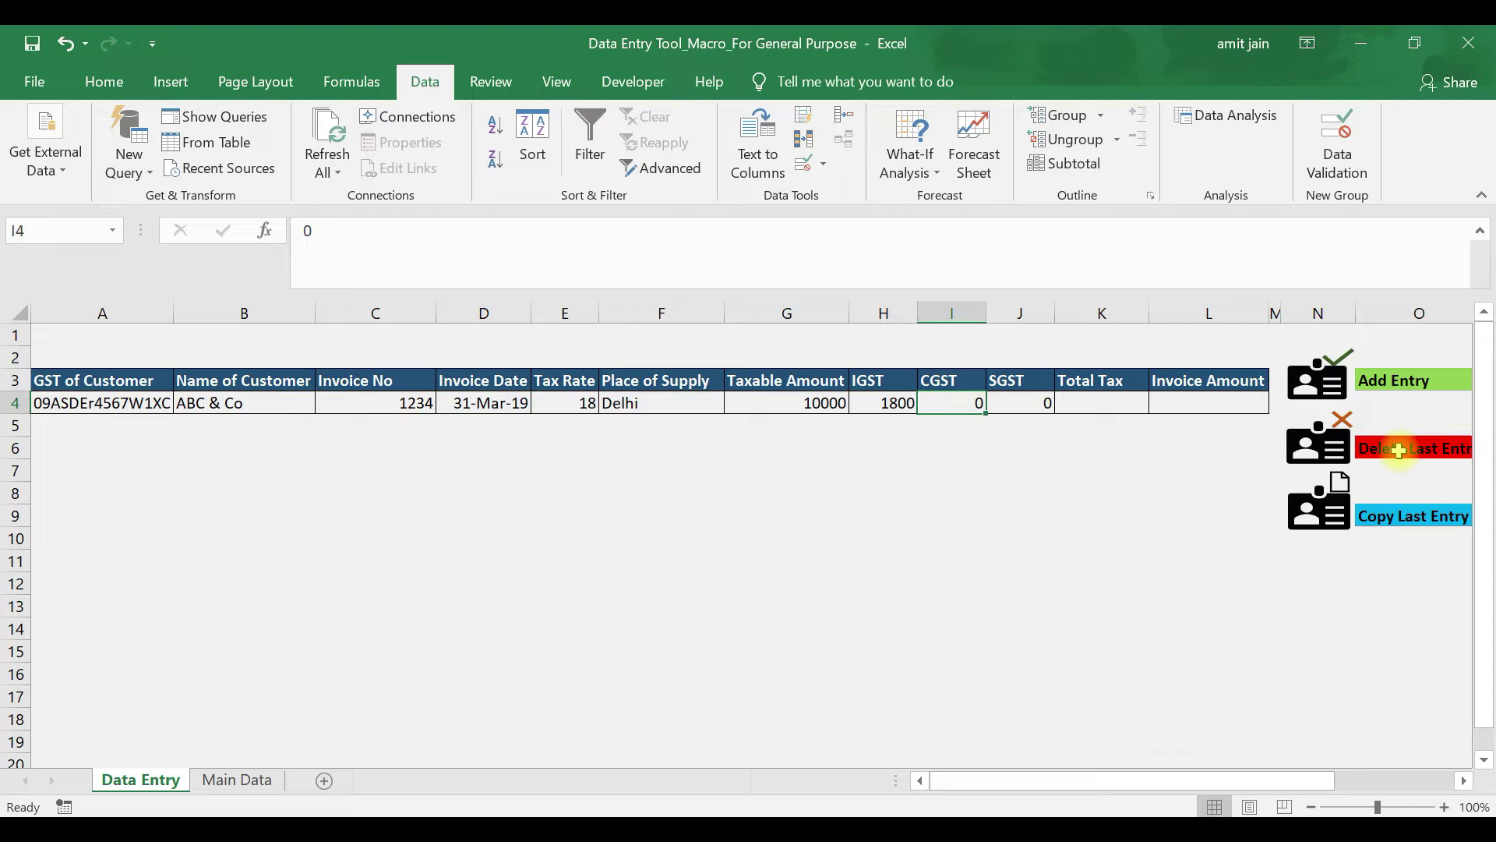
- Check the column headings against the Main Data sheet and enter 1800 as the total tax in K4 of Data Entry
{"action": "left_click_drag", "start_coordinate": [46, 380], "coordinate": [1109, 438]}
{"action": "left_click", "coordinate": [226, 779]}
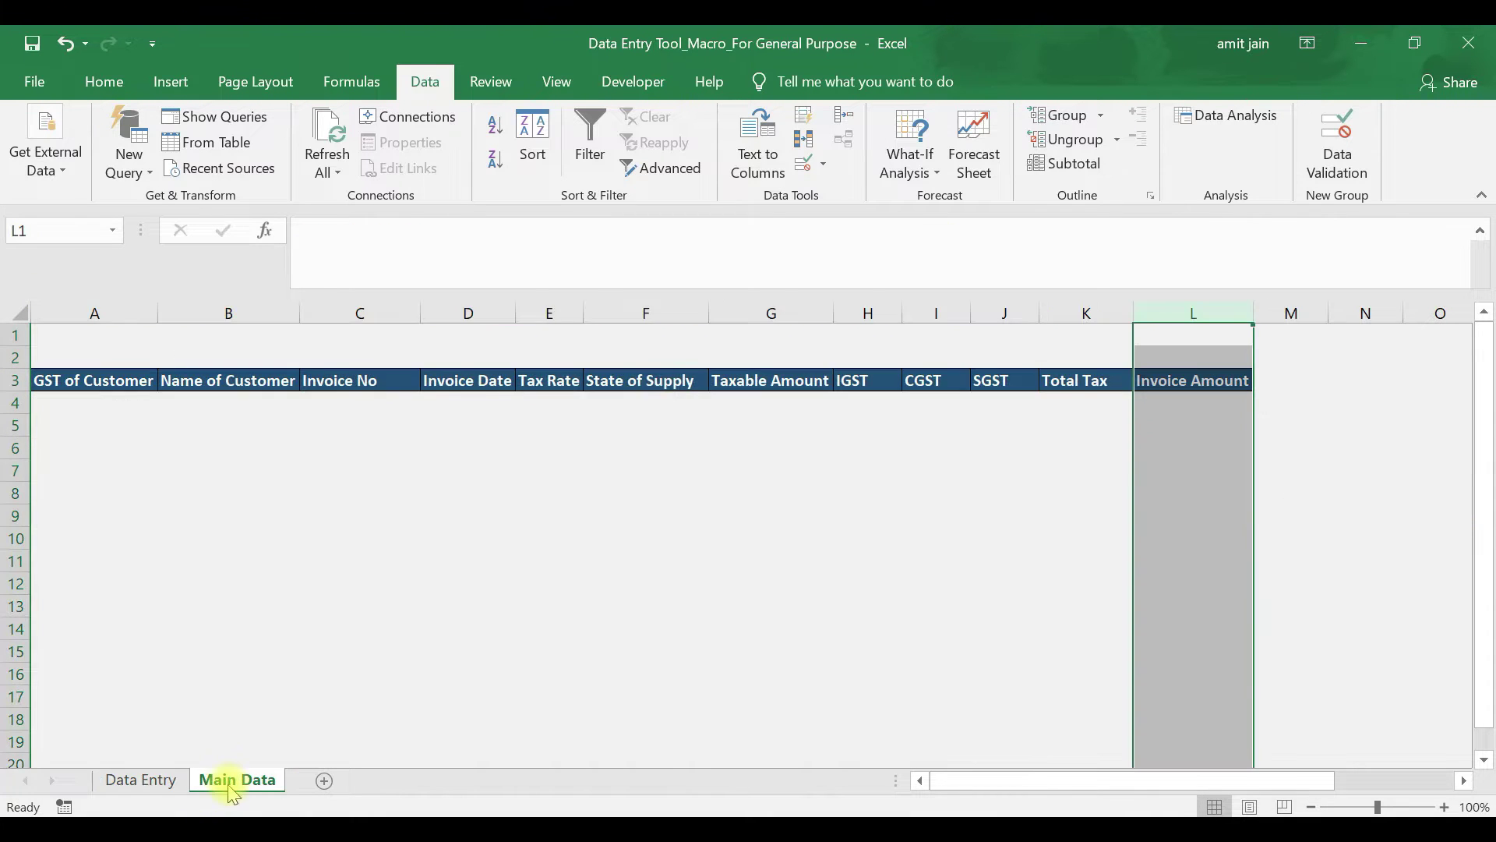
{"action": "left_click", "coordinate": [148, 780]}
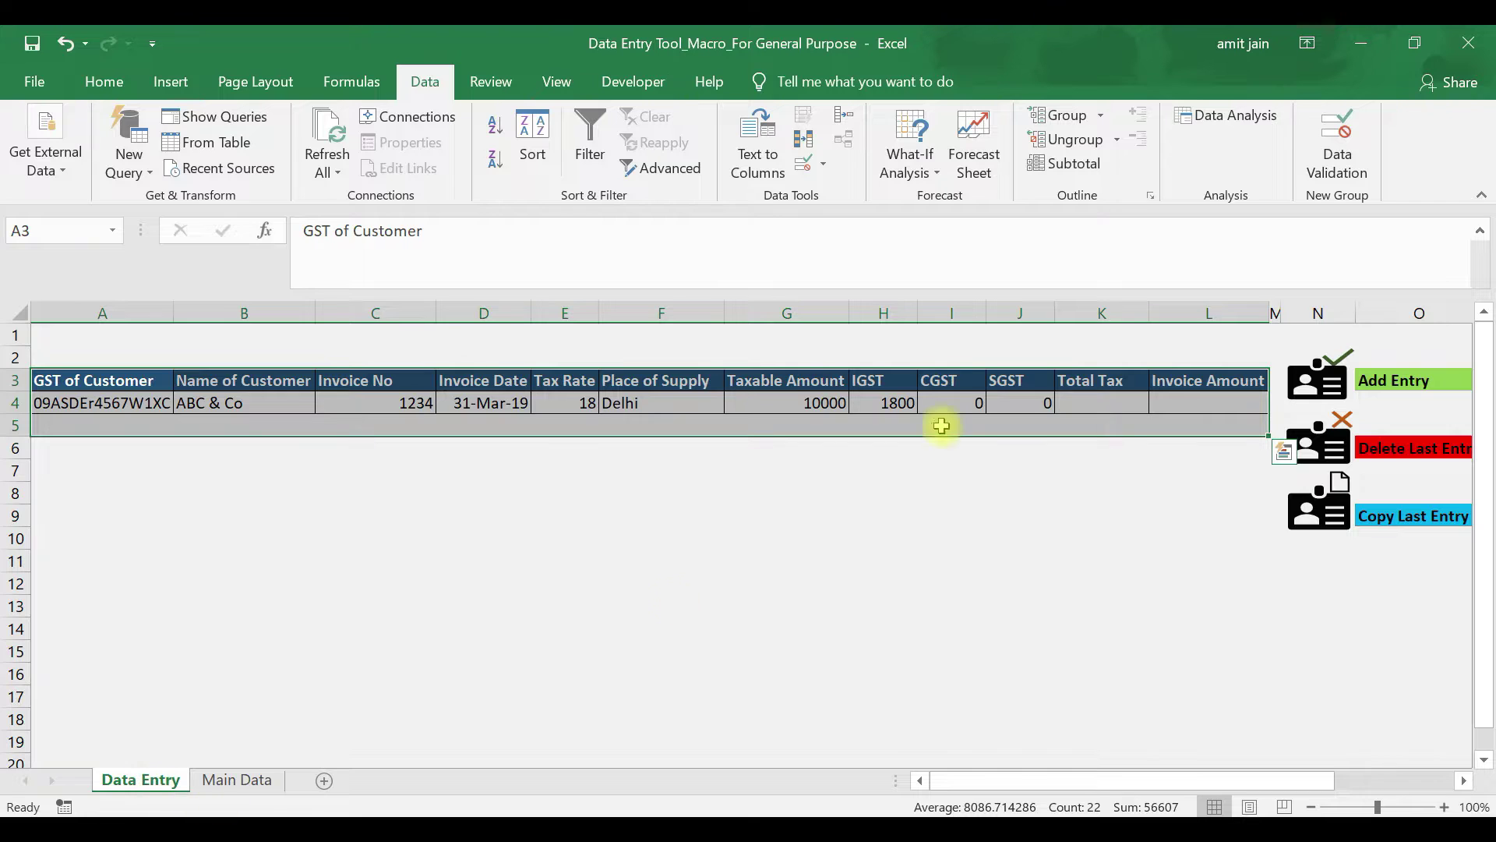
{"action": "left_click", "coordinate": [1117, 396]}
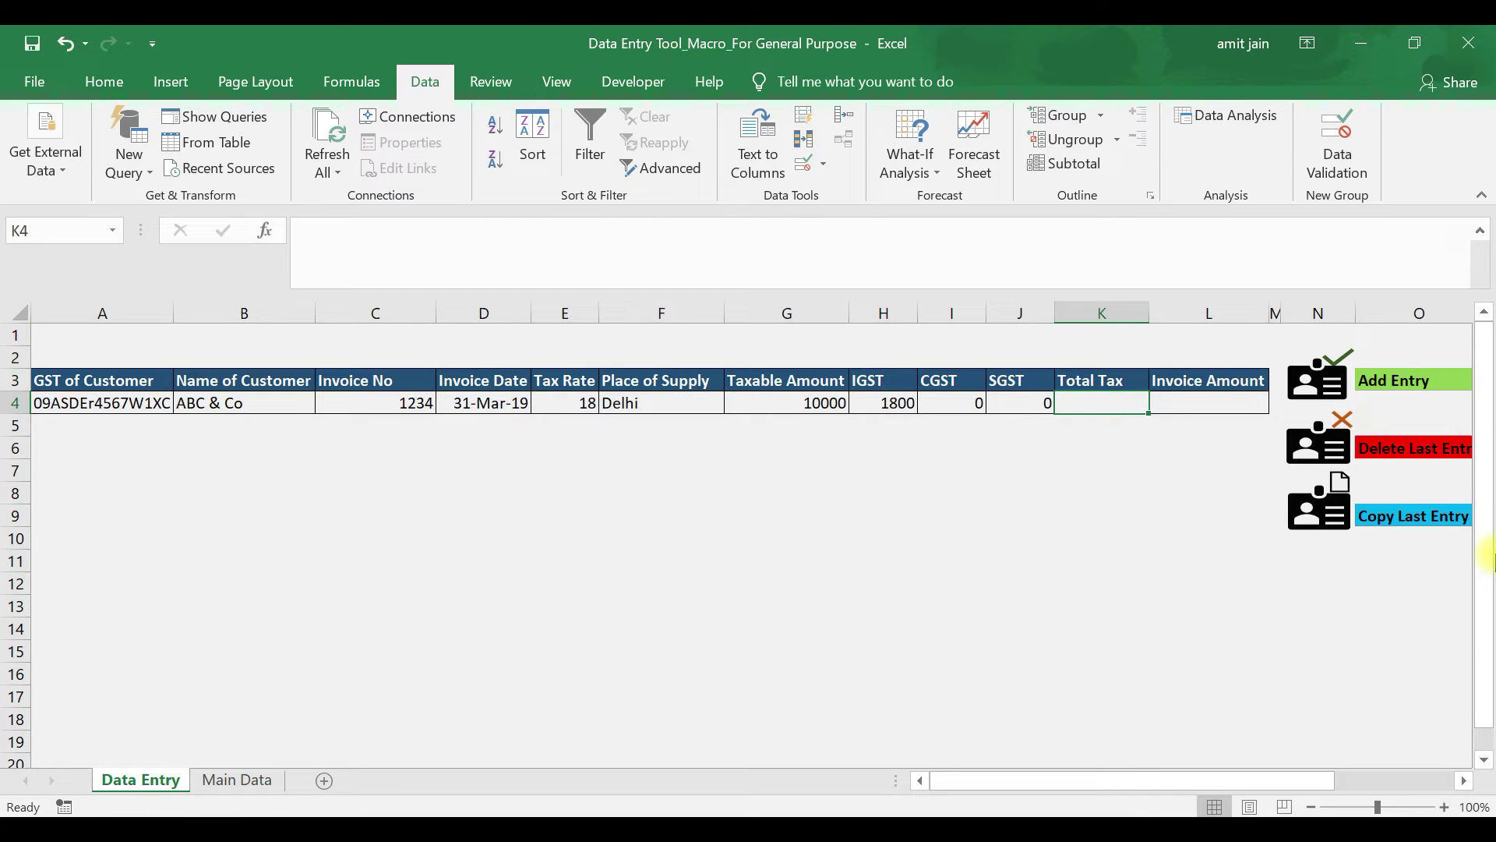
{"action": "type", "text": "1800"}
{"action": "key", "text": "Tab"}
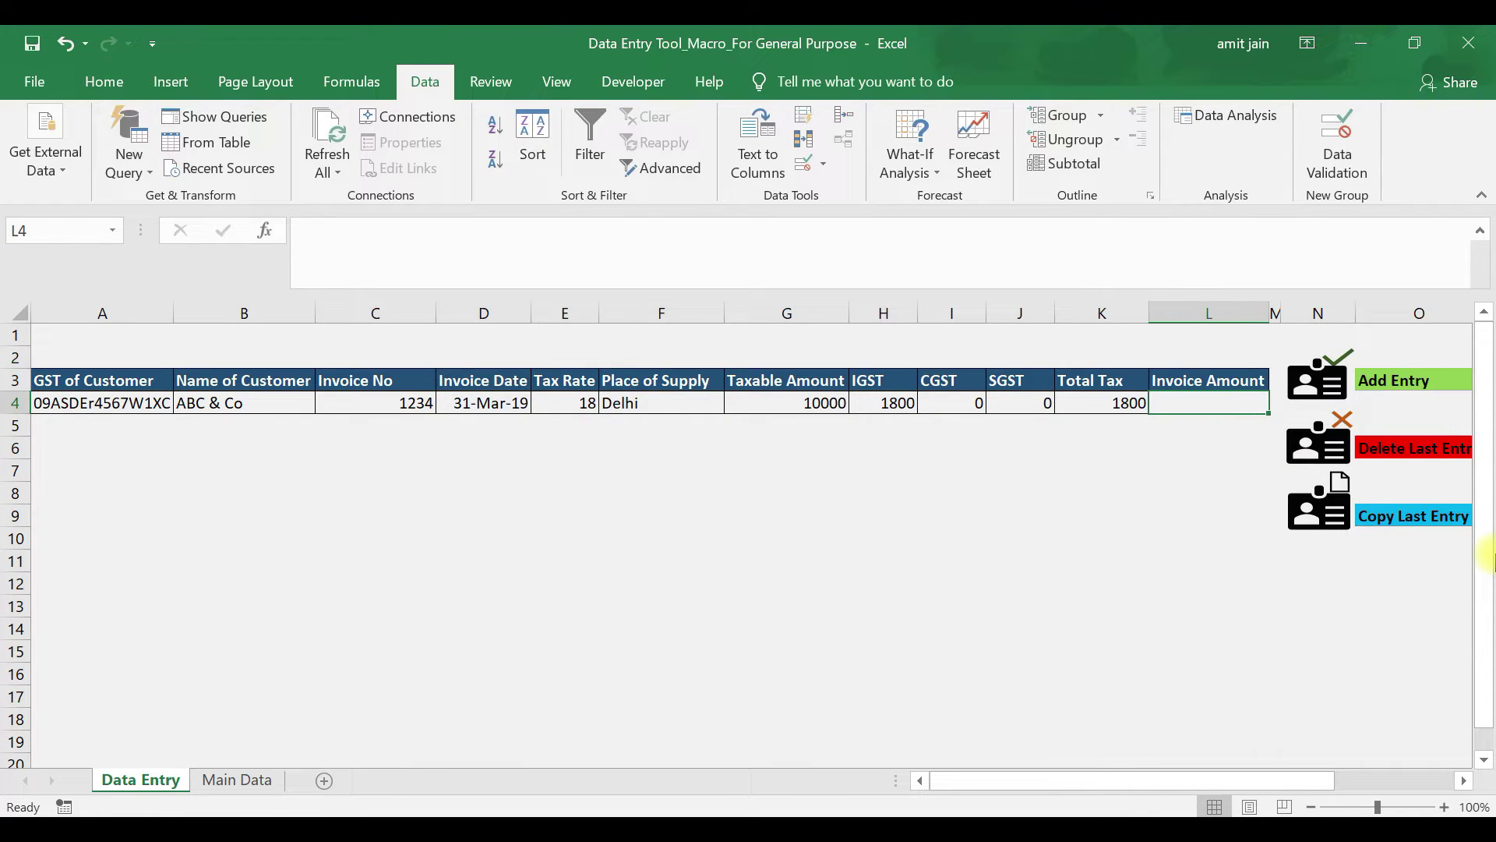
- Calculate the invoice amount in L4 with the formula =G4+K4 and switch to the Main Data sheet
{"action": "type", "text": "="}
{"action": "key", "text": "Left"}
{"action": "key", "text": "Left"}
{"action": "key", "text": "Left"}
{"action": "key", "text": "Left"}
{"action": "key", "text": "Left"}
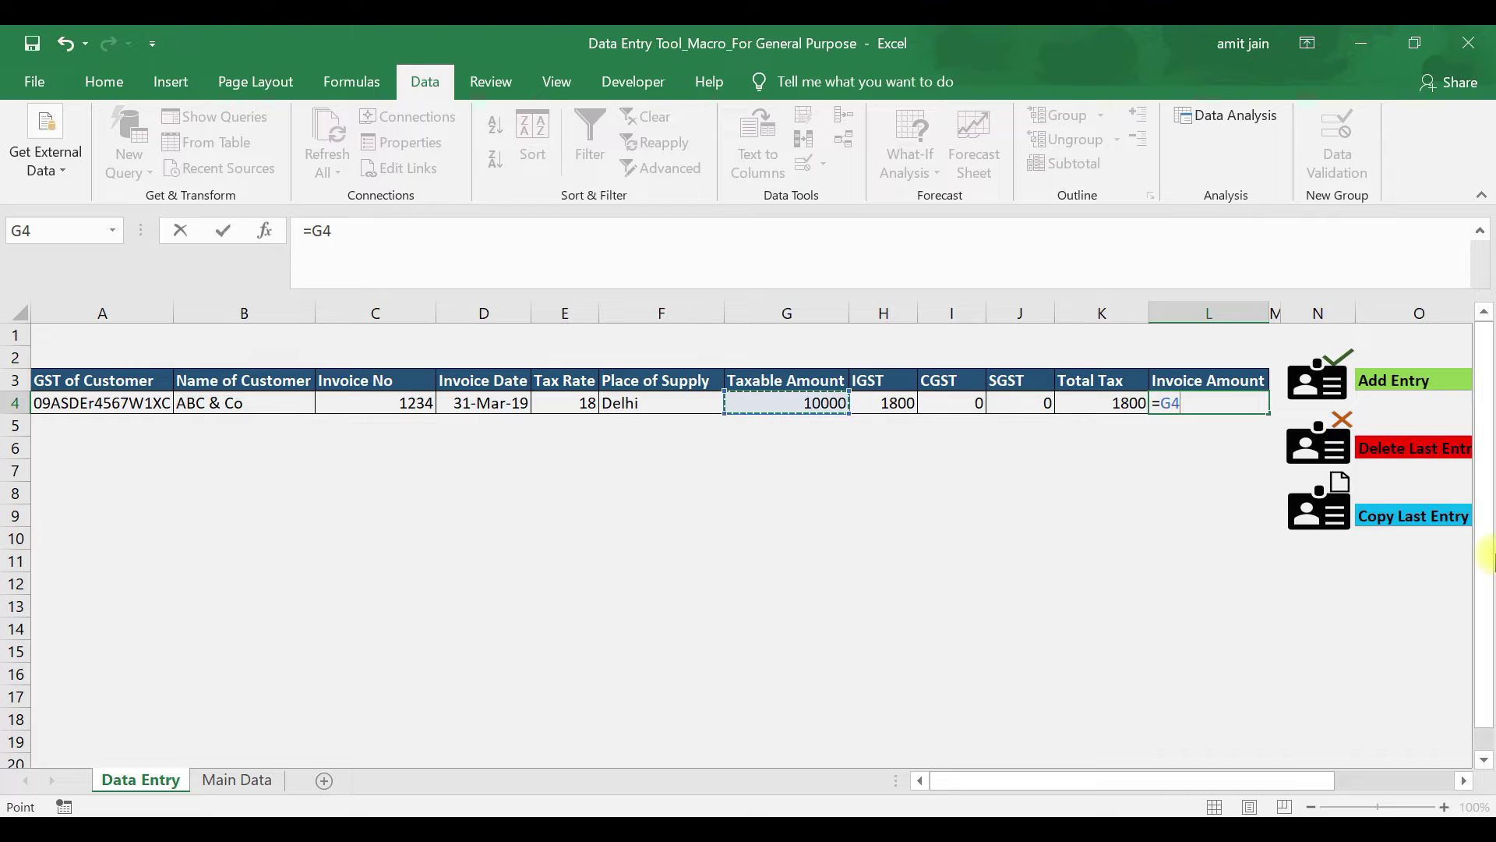
{"action": "type", "text": "+"}
{"action": "key", "text": "Left"}
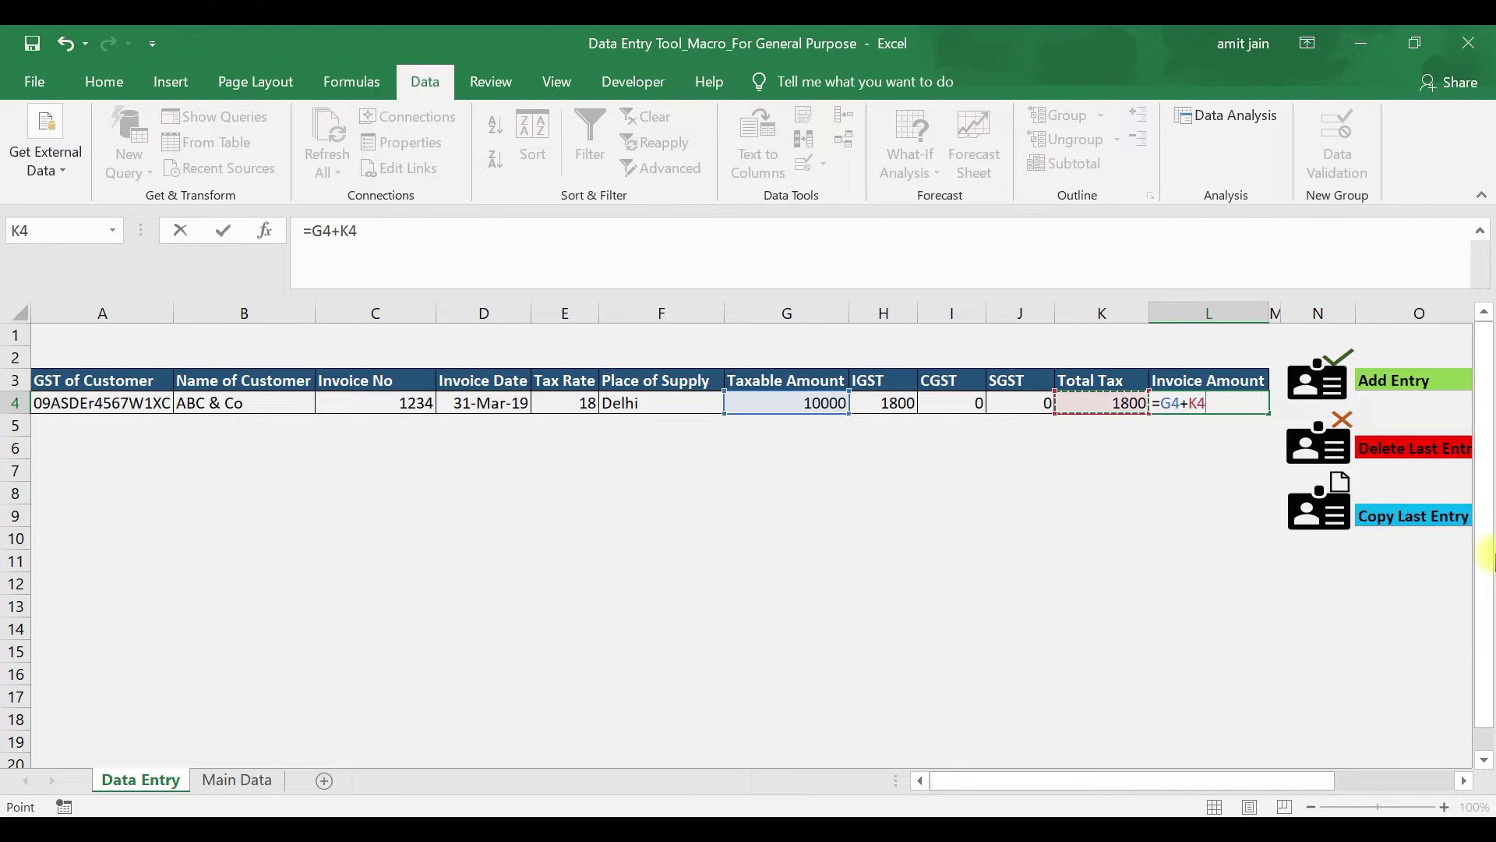
{"action": "key", "text": "ctrl+Return"}
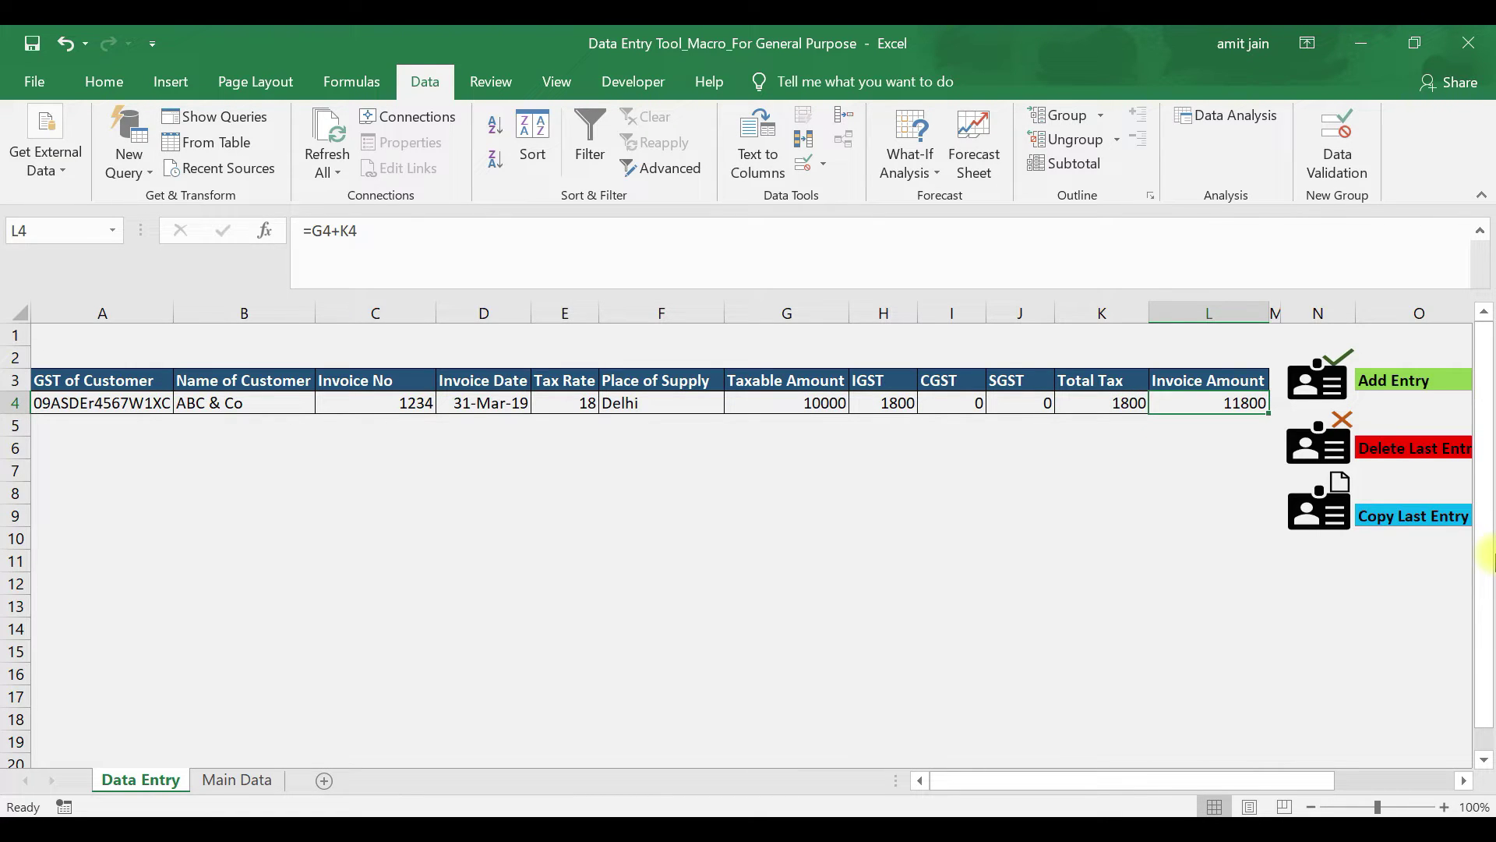
{"action": "left_click", "coordinate": [212, 781]}
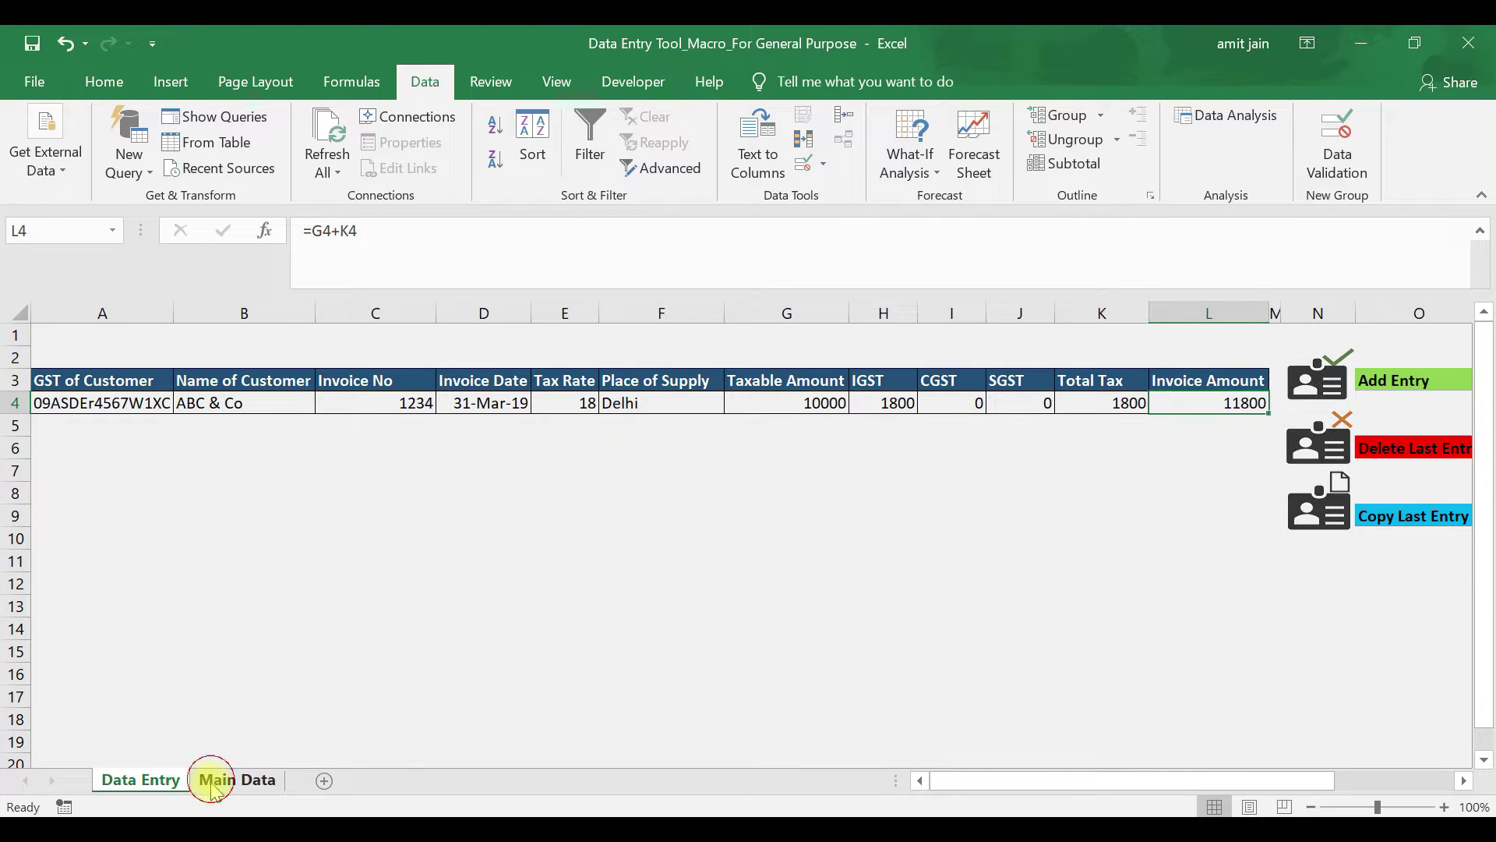
- Return to the Data Entry sheet and make sure the Developer tab is enabled in the ribbon customization options
{"action": "left_click", "coordinate": [222, 397]}
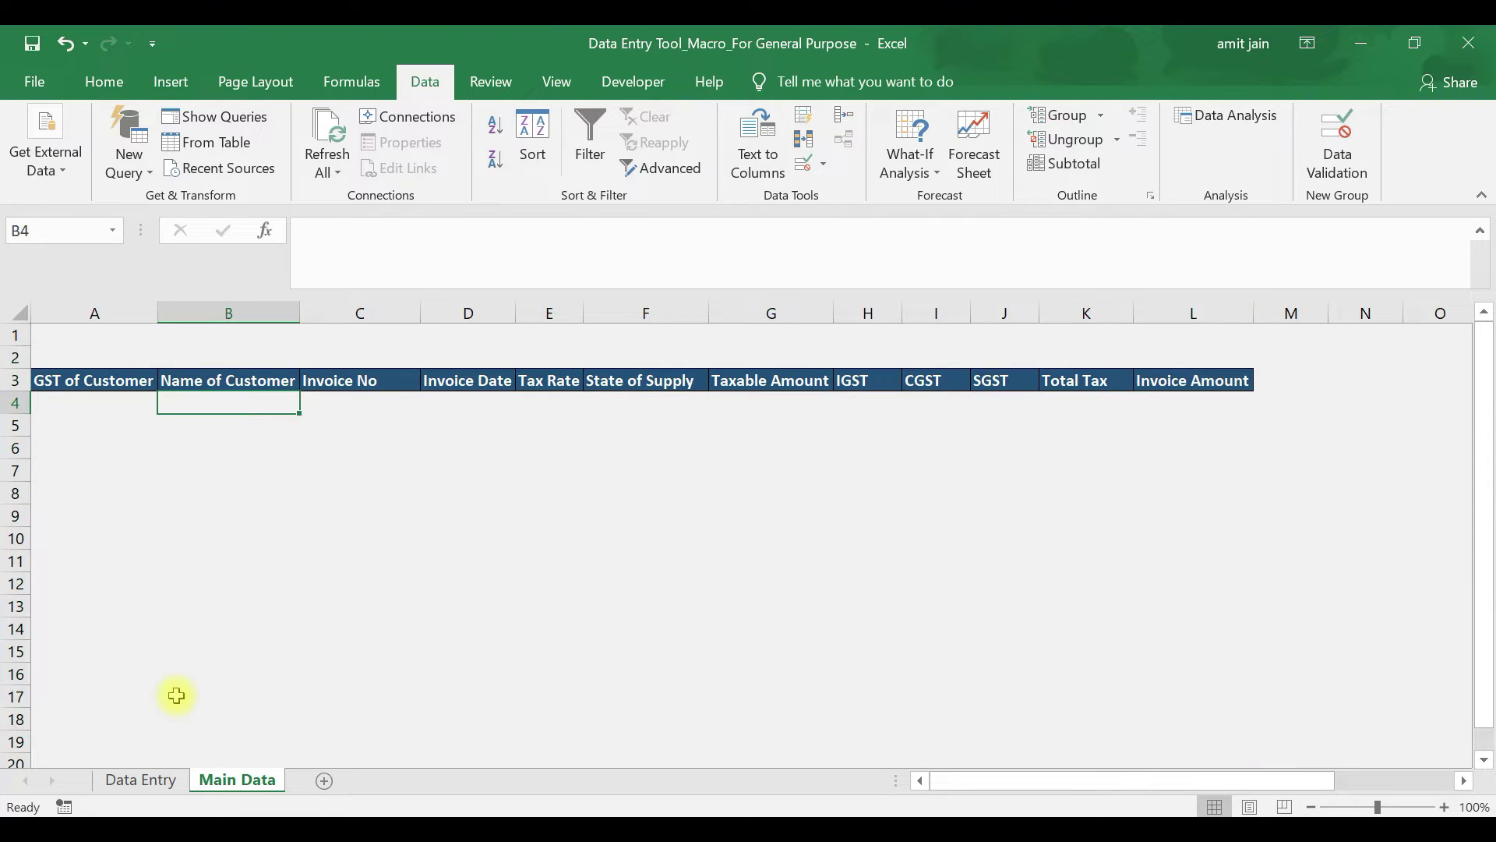
{"action": "left_click", "coordinate": [170, 775]}
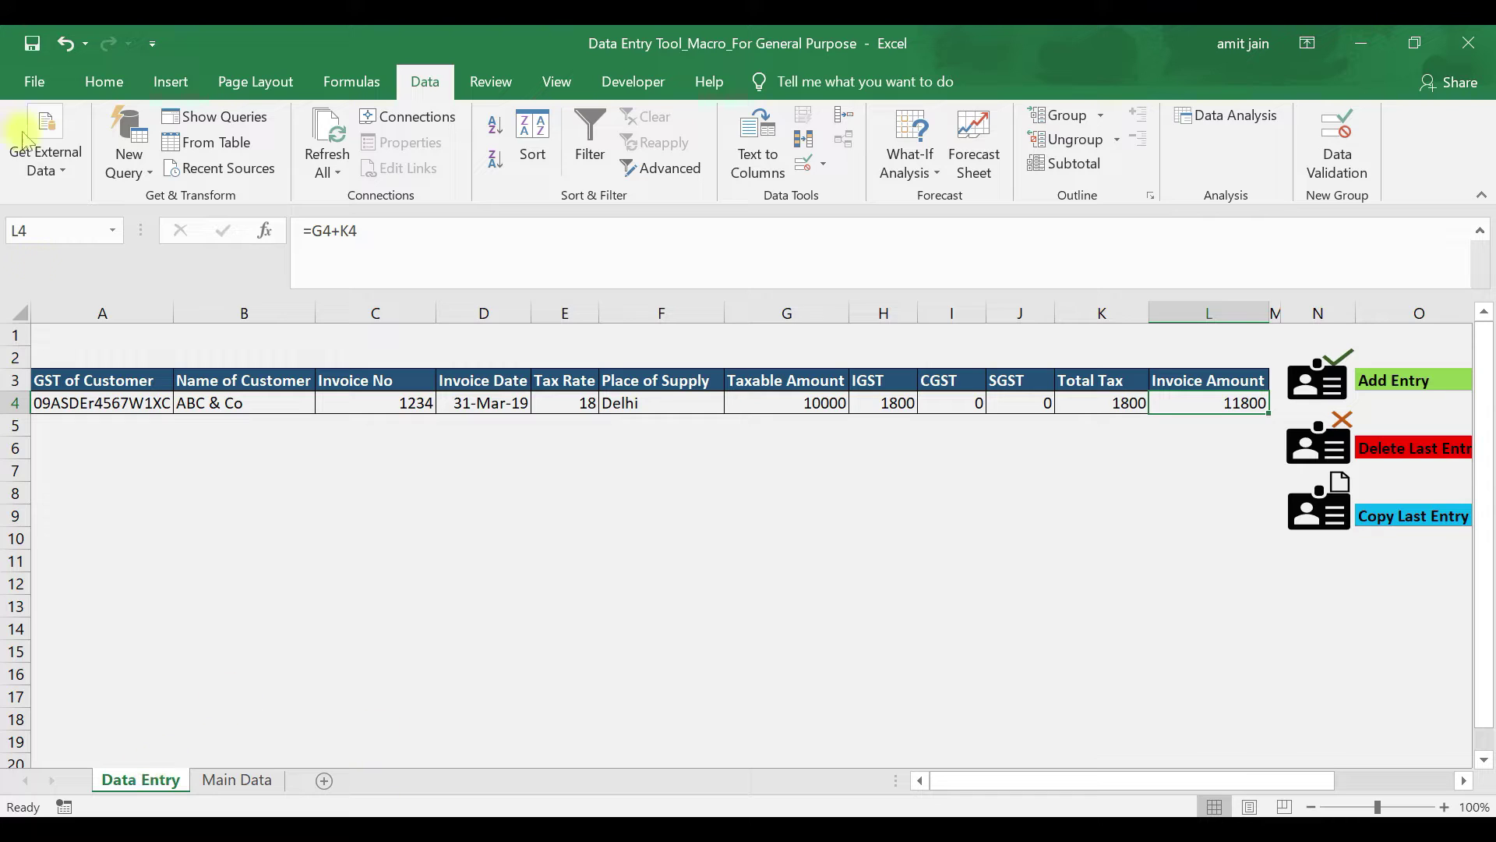
{"action": "left_click", "coordinate": [596, 86]}
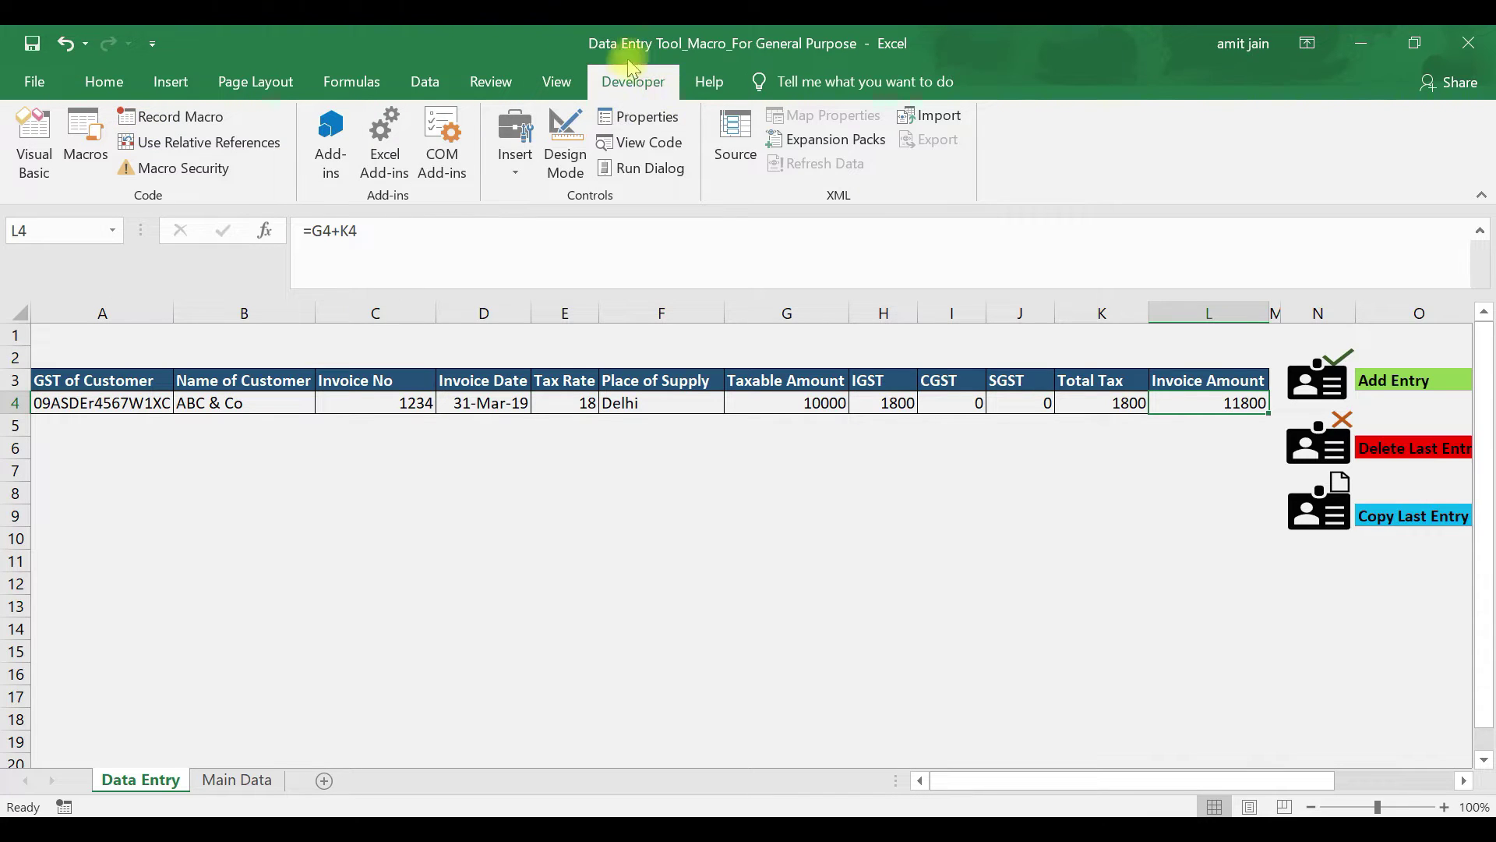
{"action": "left_click", "coordinate": [36, 82]}
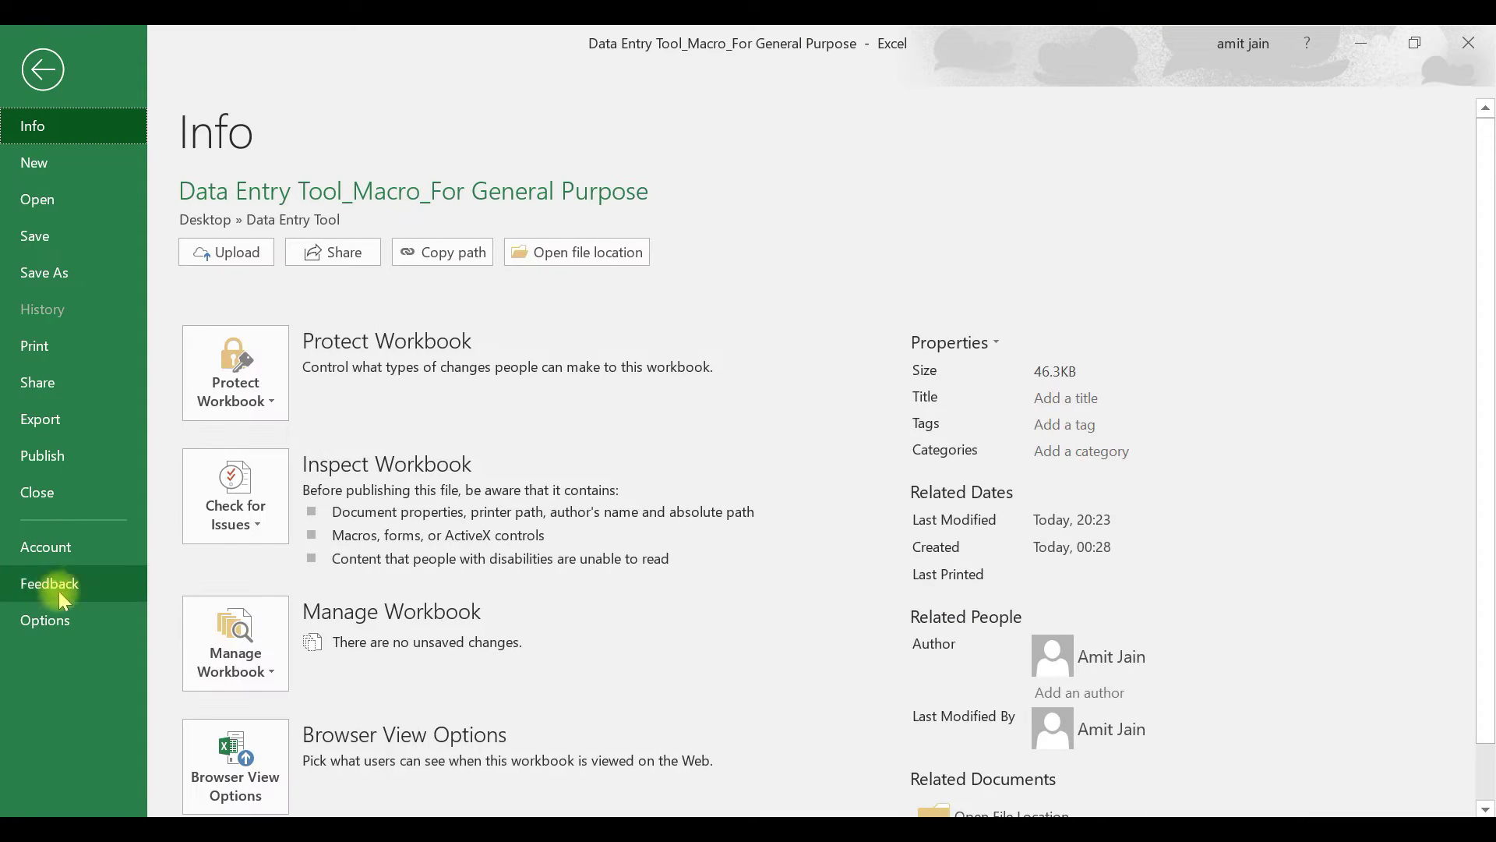
{"action": "left_click", "coordinate": [63, 620]}
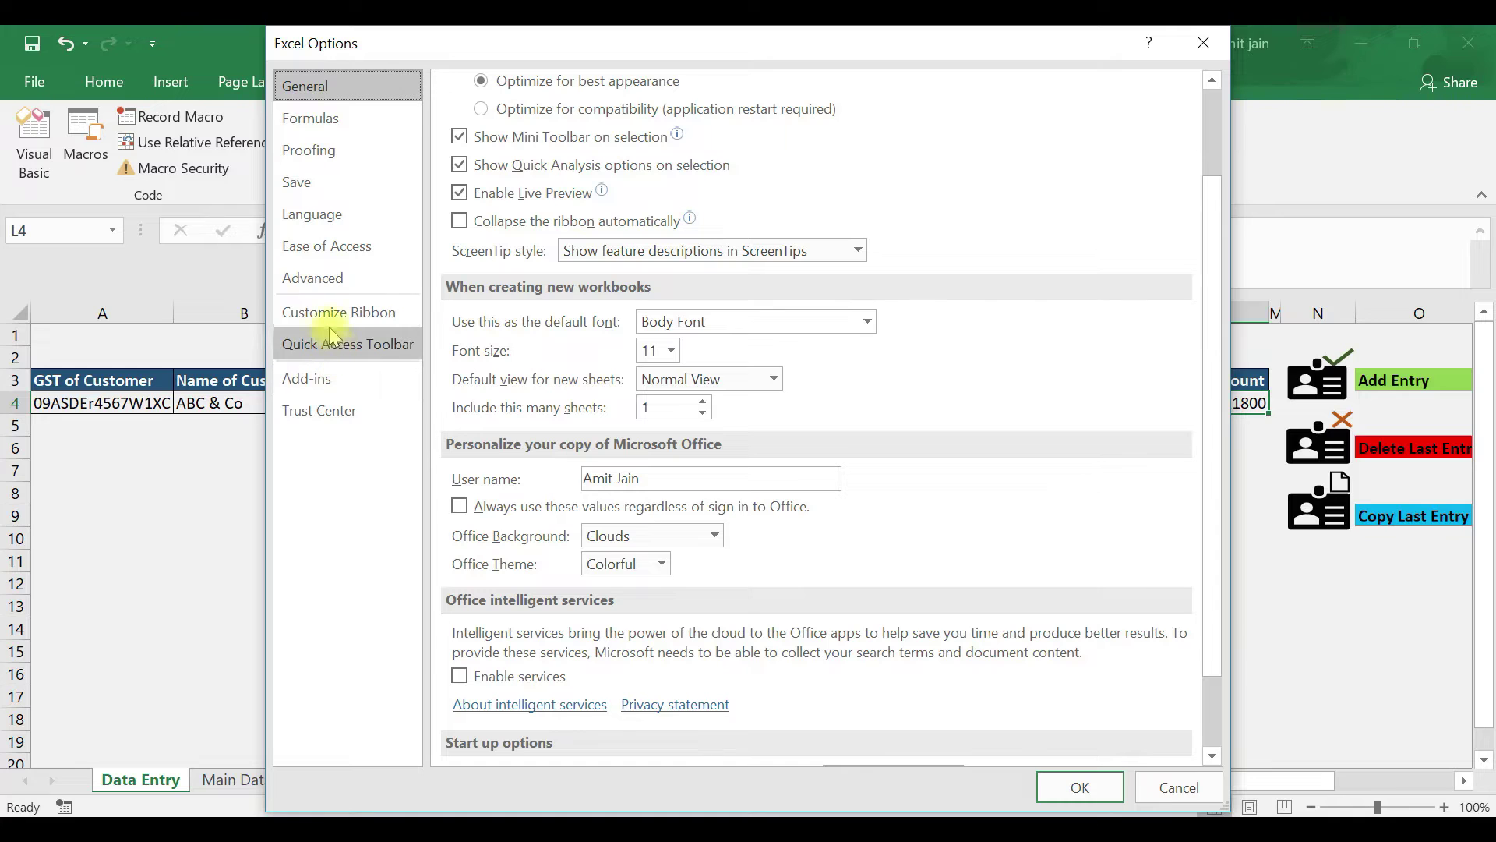
{"action": "left_click", "coordinate": [406, 314]}
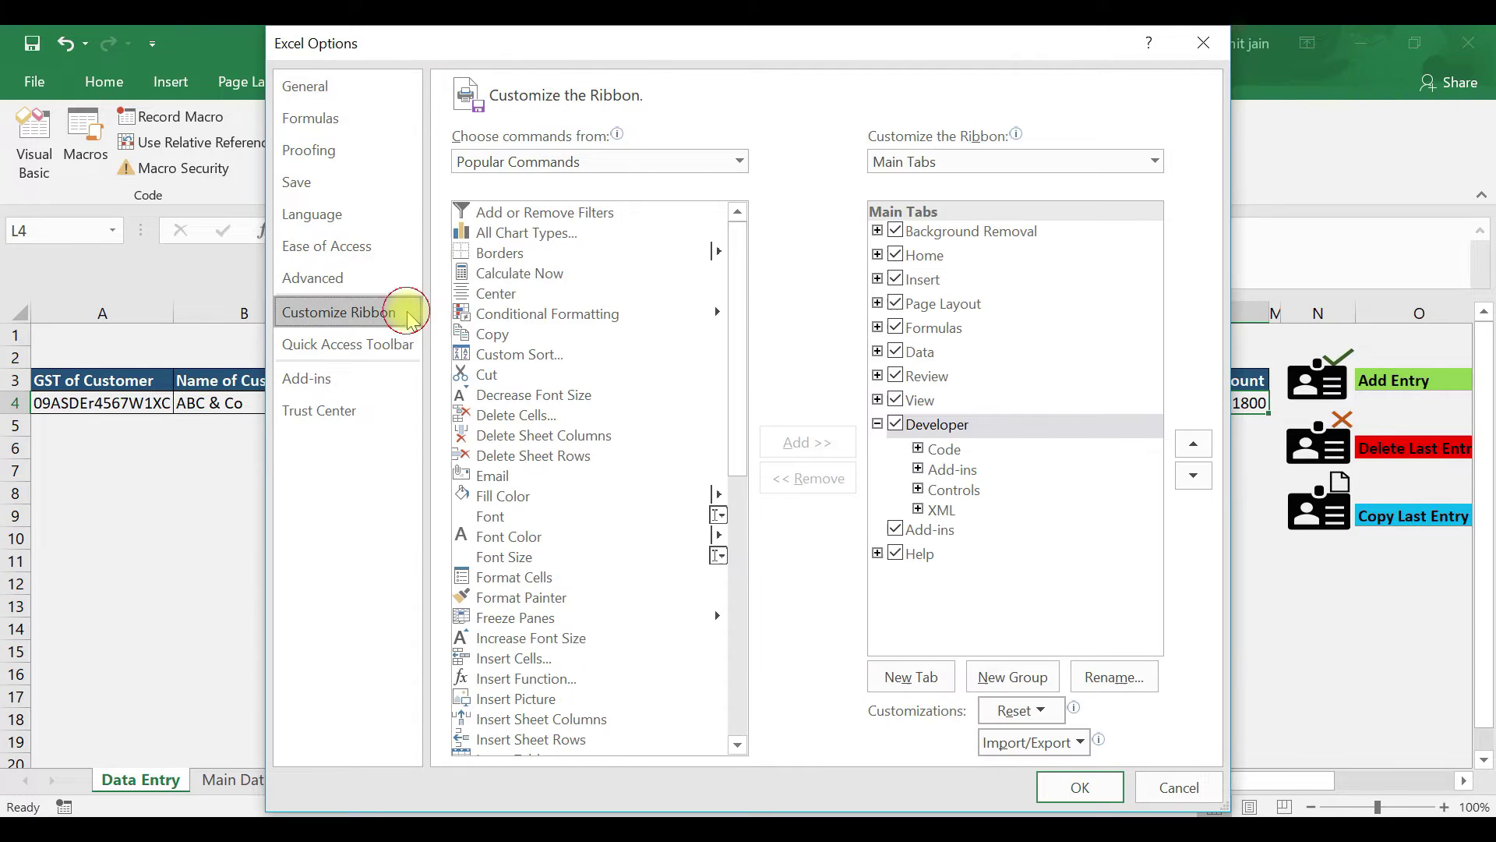
{"action": "left_click", "coordinate": [897, 428]}
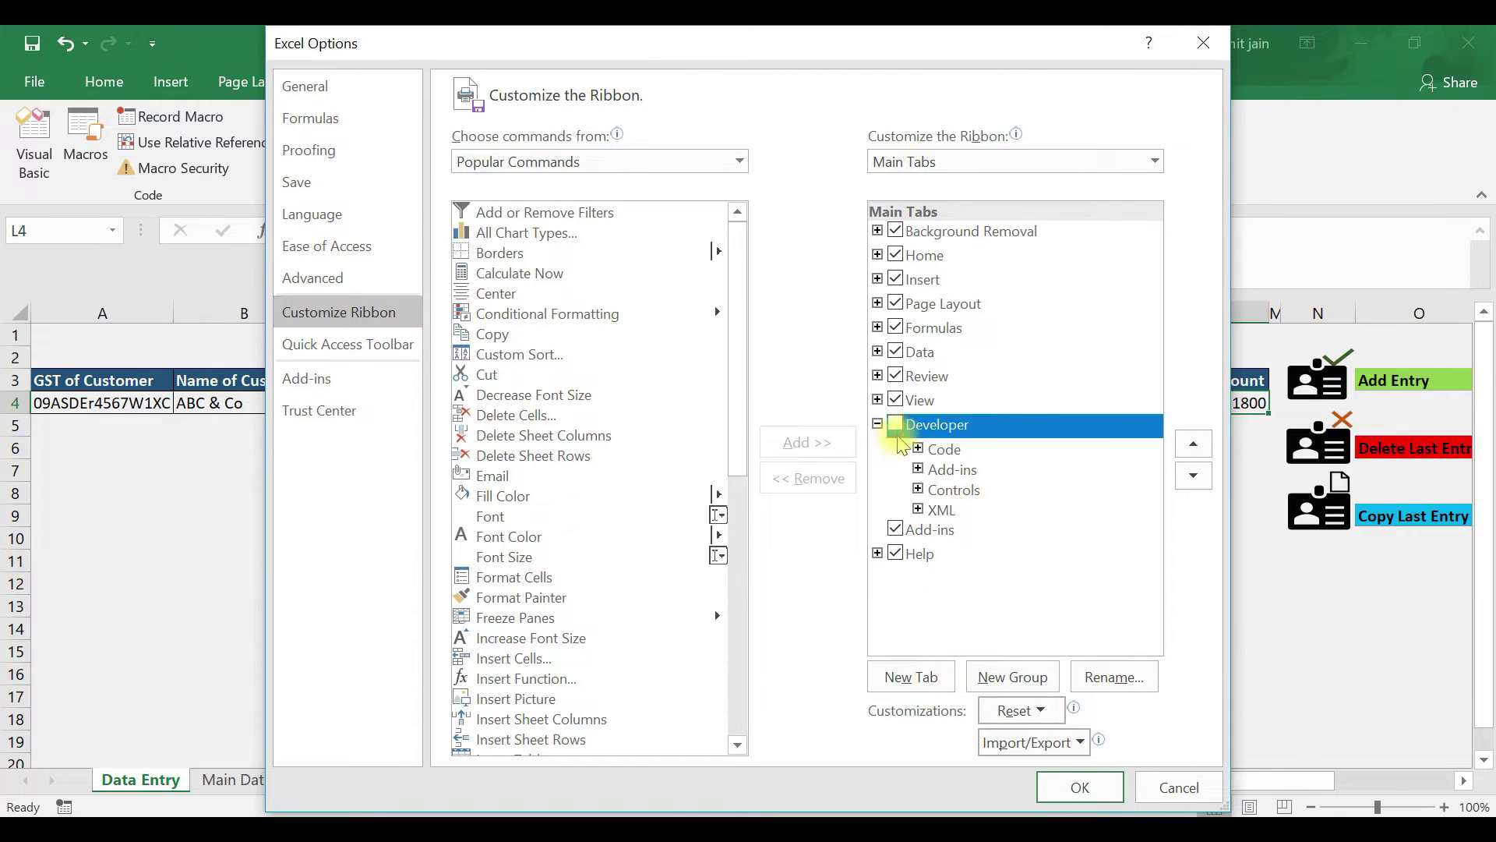
{"action": "left_click", "coordinate": [894, 425]}
{"action": "left_click", "coordinate": [1072, 785]}
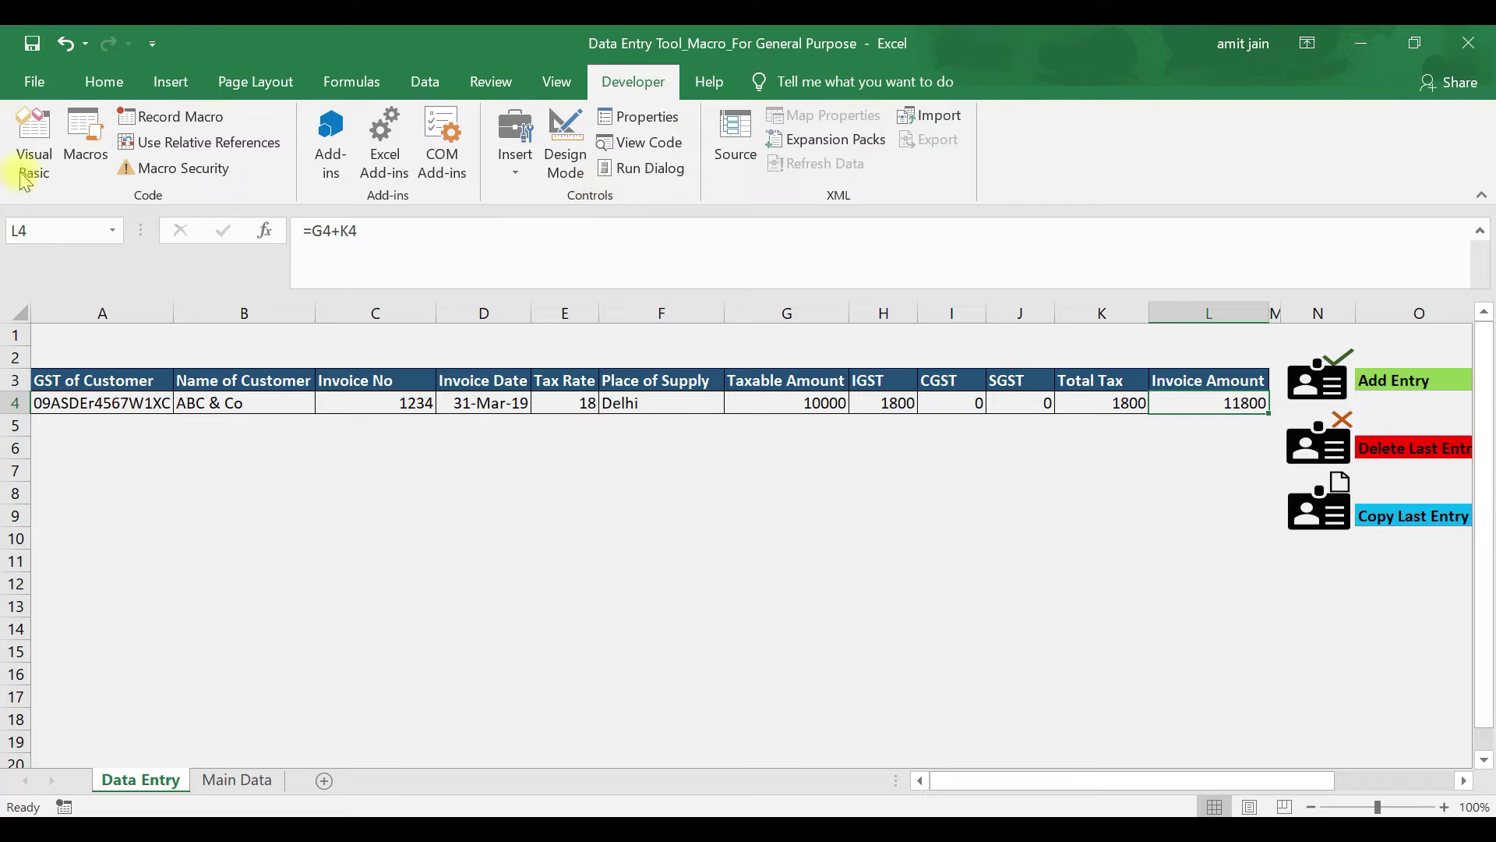
- Start recording a macro stored in this workbook with the shortcut Ctrl+Shift+A
{"action": "left_click", "coordinate": [142, 118]}
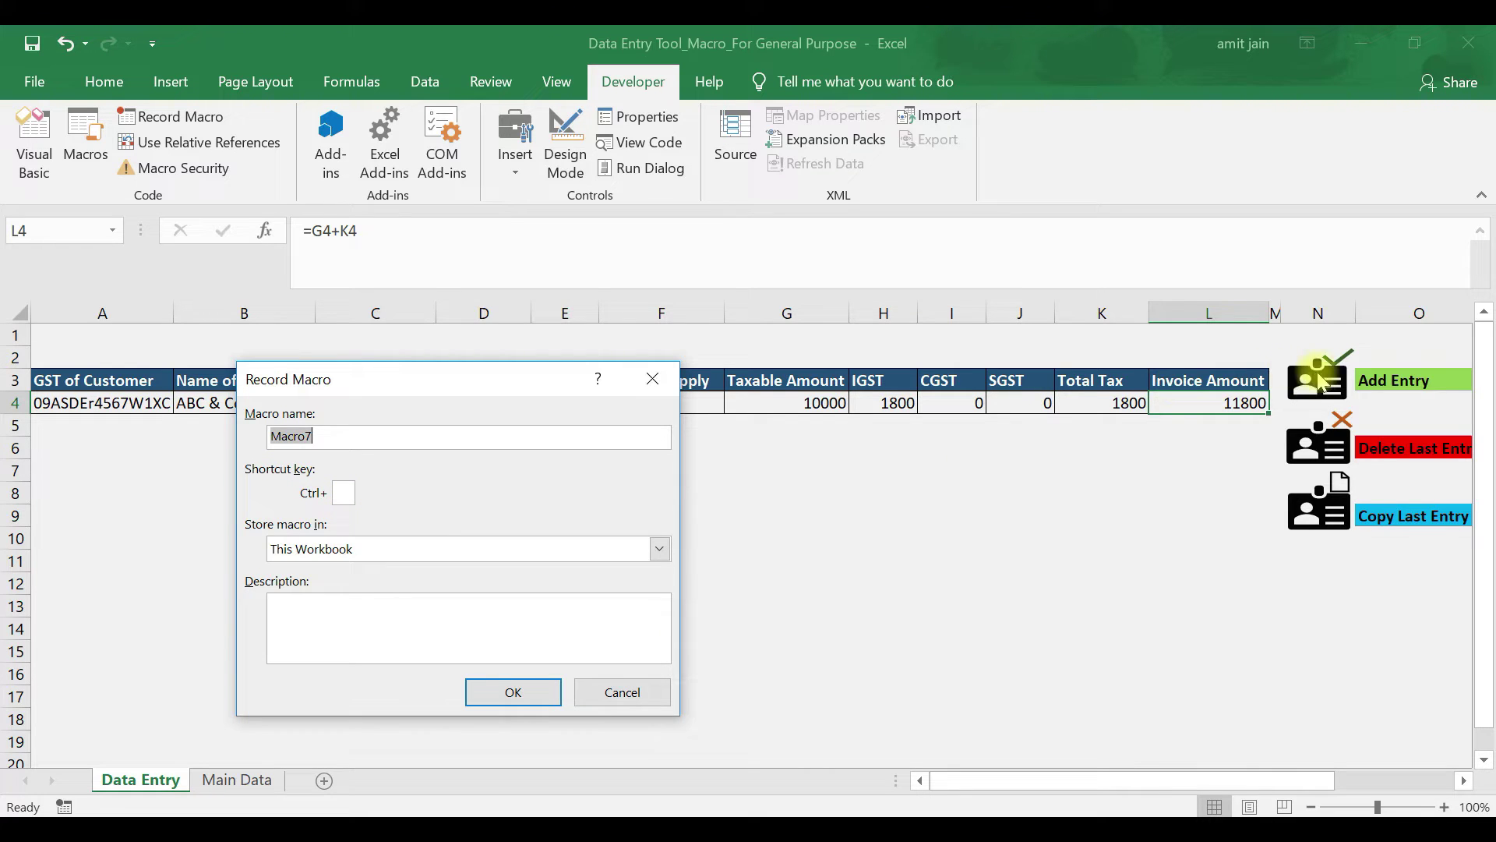
{"action": "left_click", "coordinate": [340, 490]}
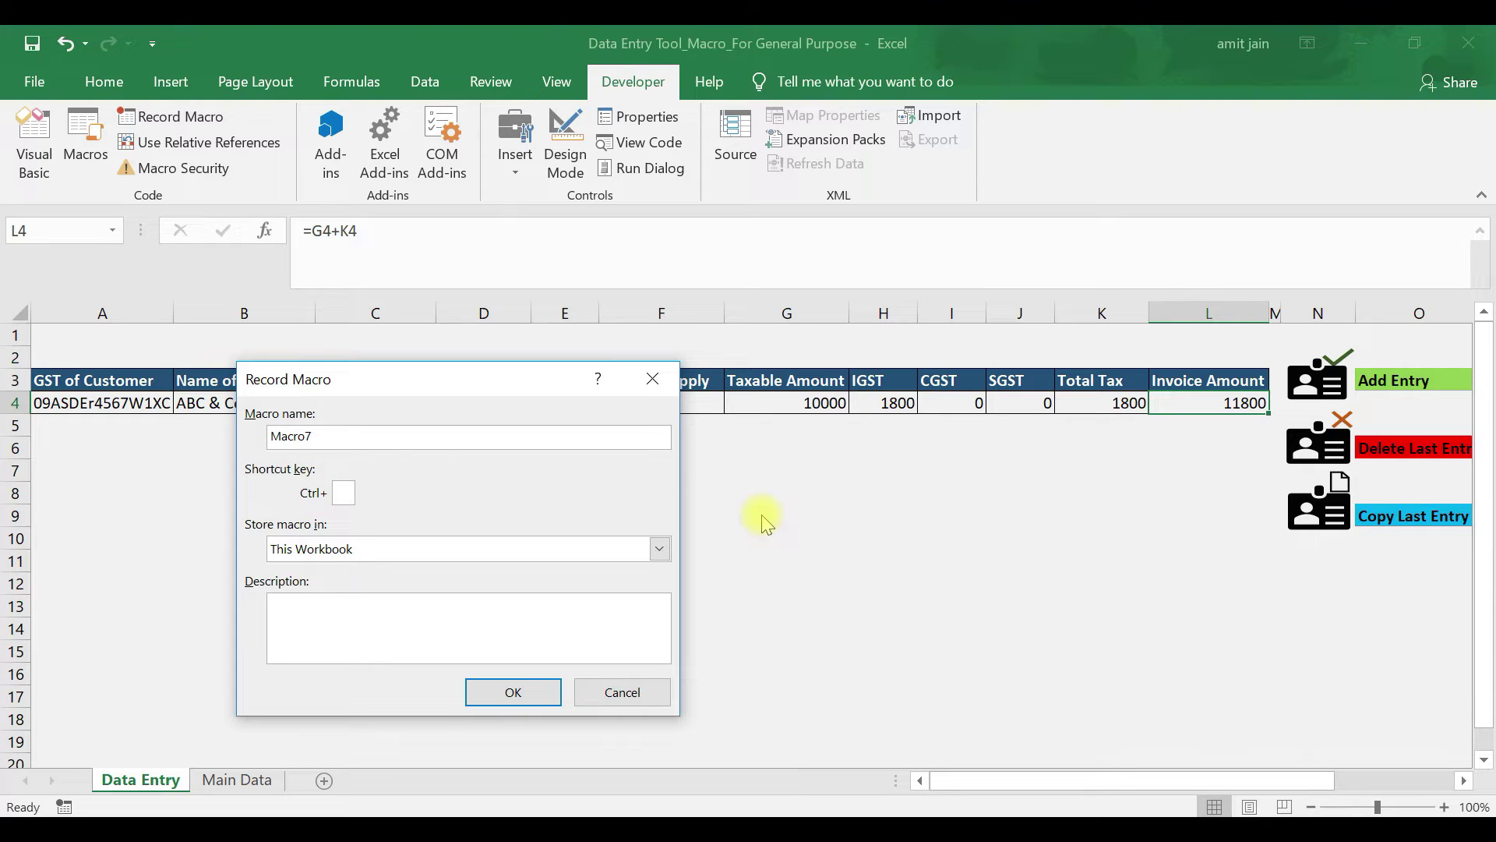
{"action": "type", "text": "A"}
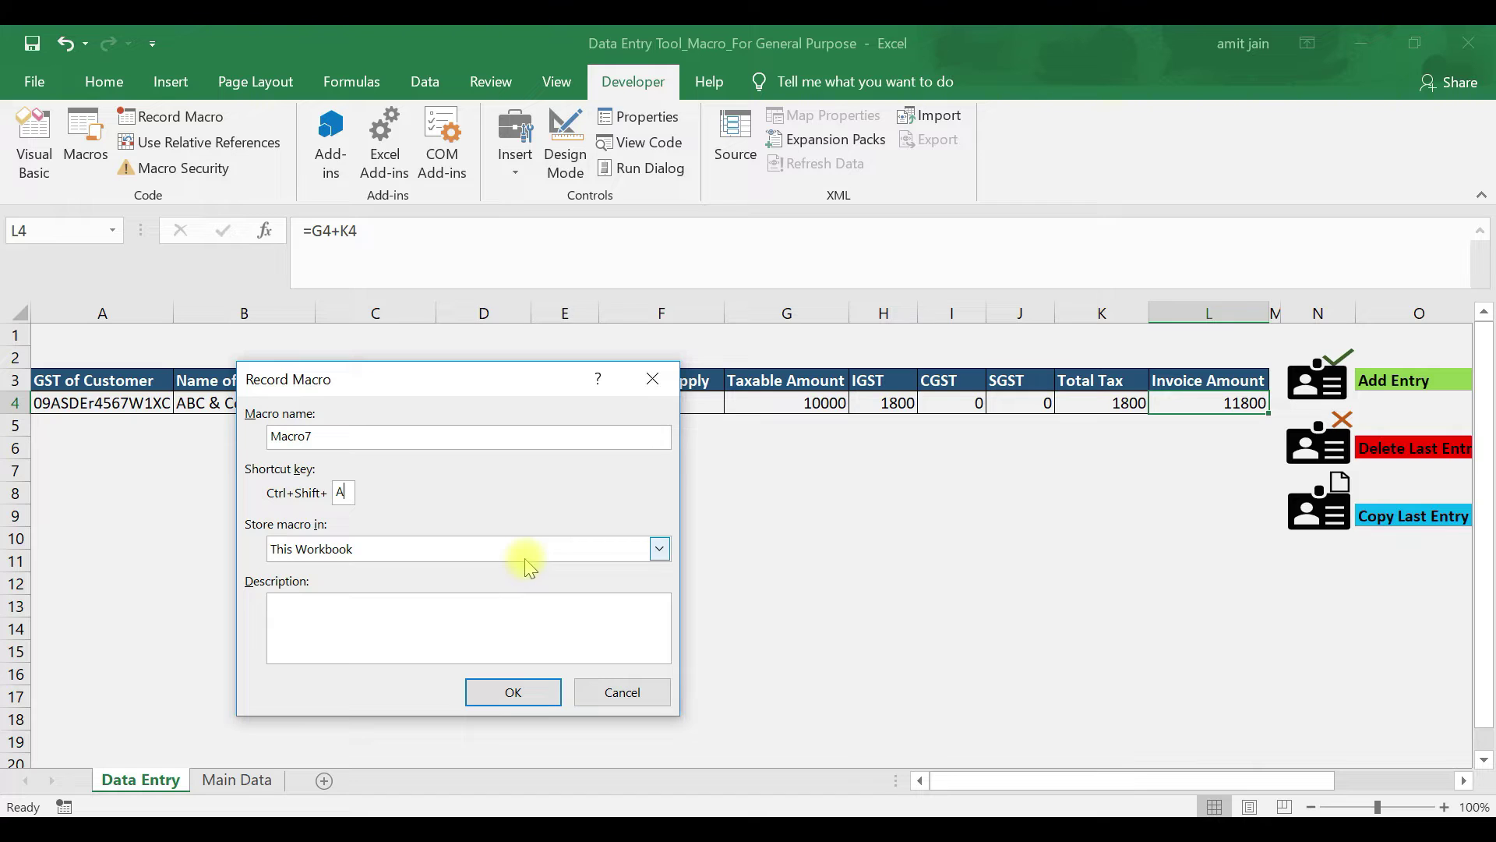
{"action": "left_click", "coordinate": [512, 695]}
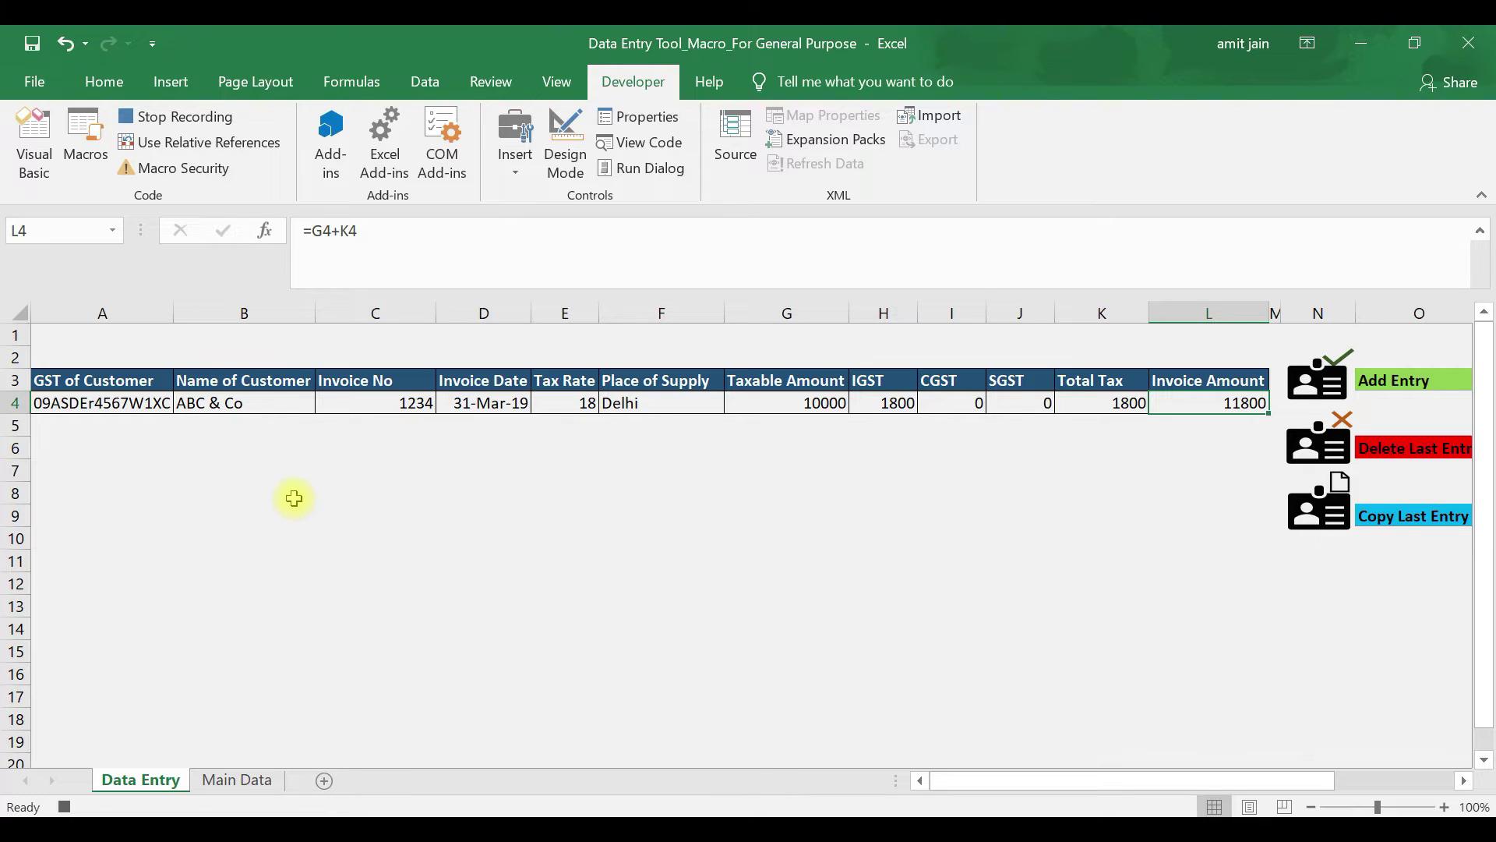
- Copy row 4 of Data Entry, insert the copied cells at row 4 of Main Data and select A4
{"action": "left_click", "coordinate": [9, 402]}
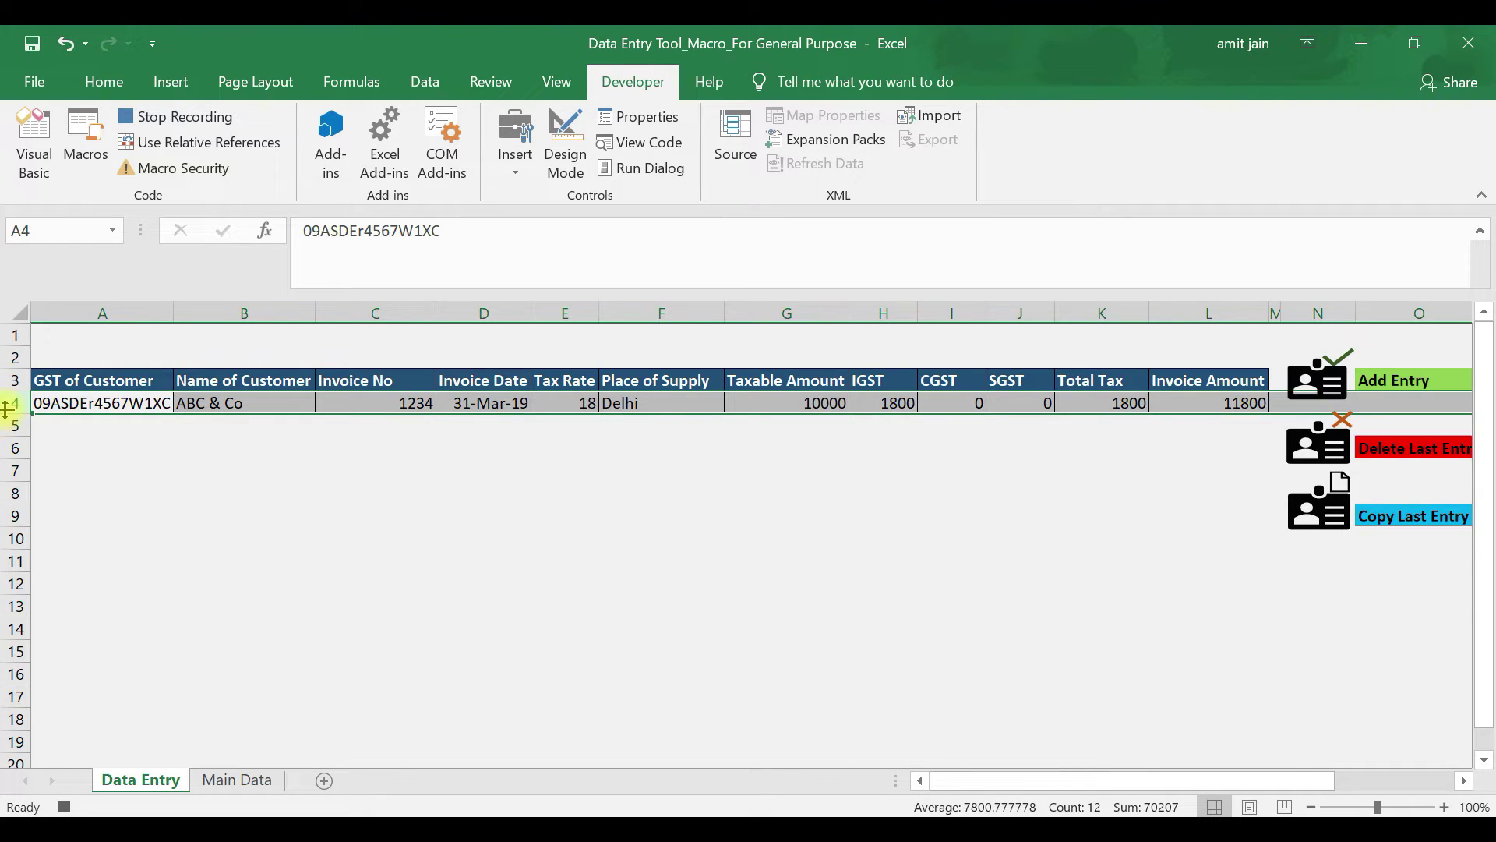
{"action": "key", "text": "ctrl+c"}
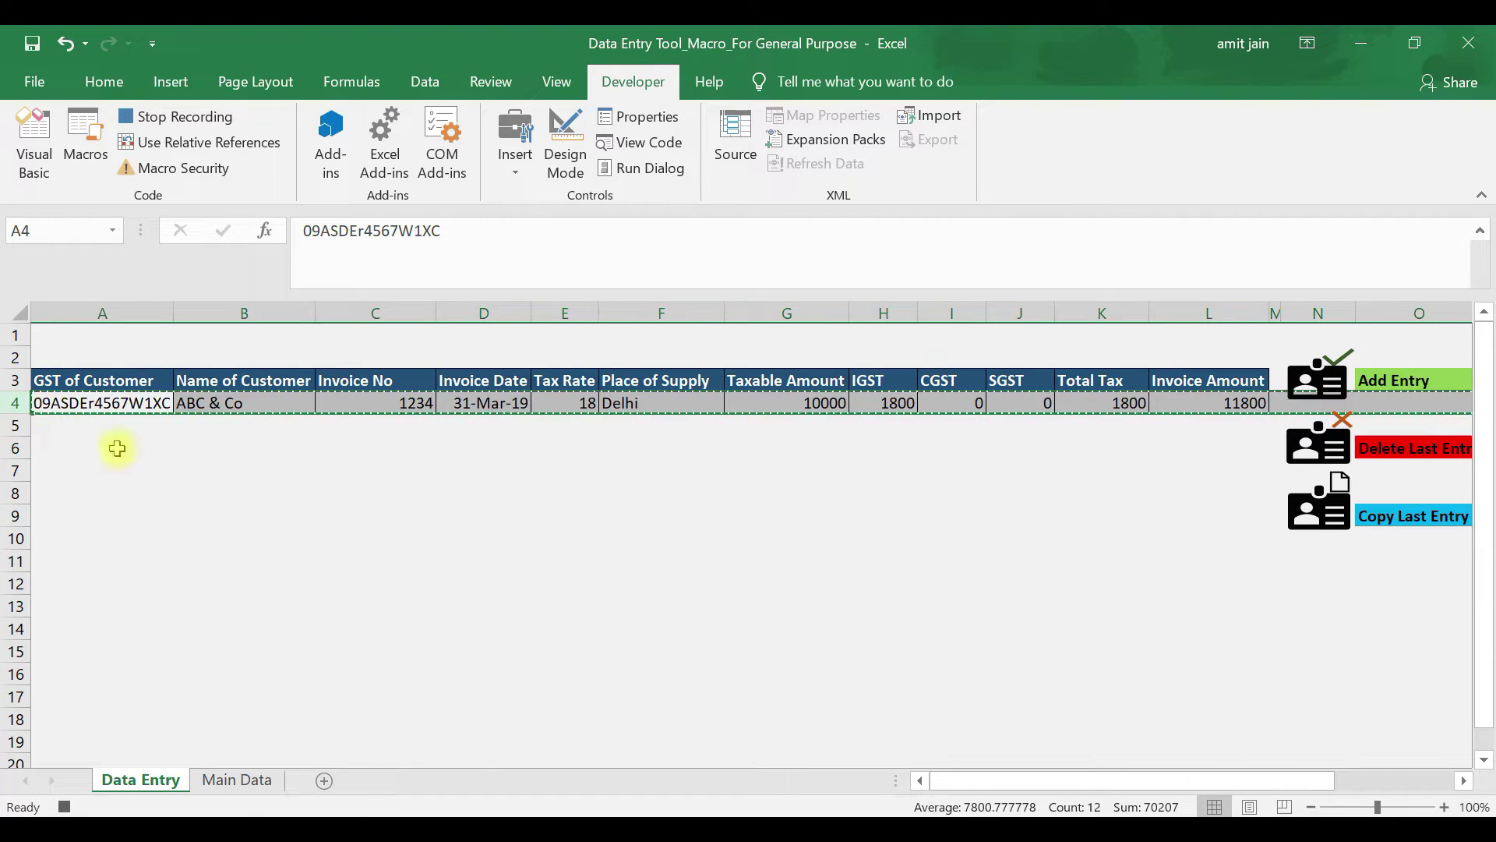
{"action": "left_click", "coordinate": [240, 781]}
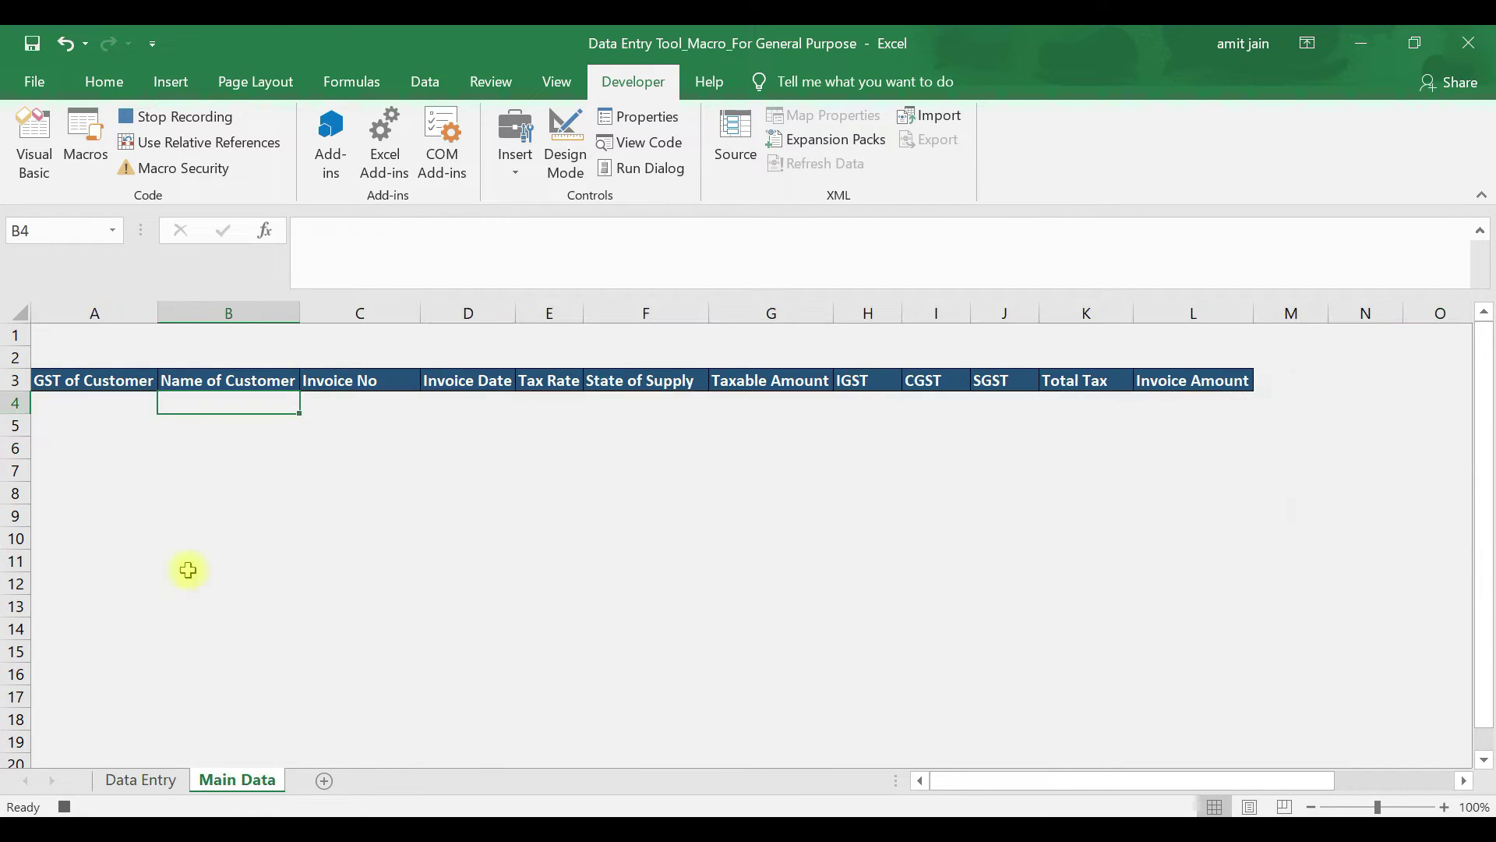
{"action": "left_click", "coordinate": [14, 404]}
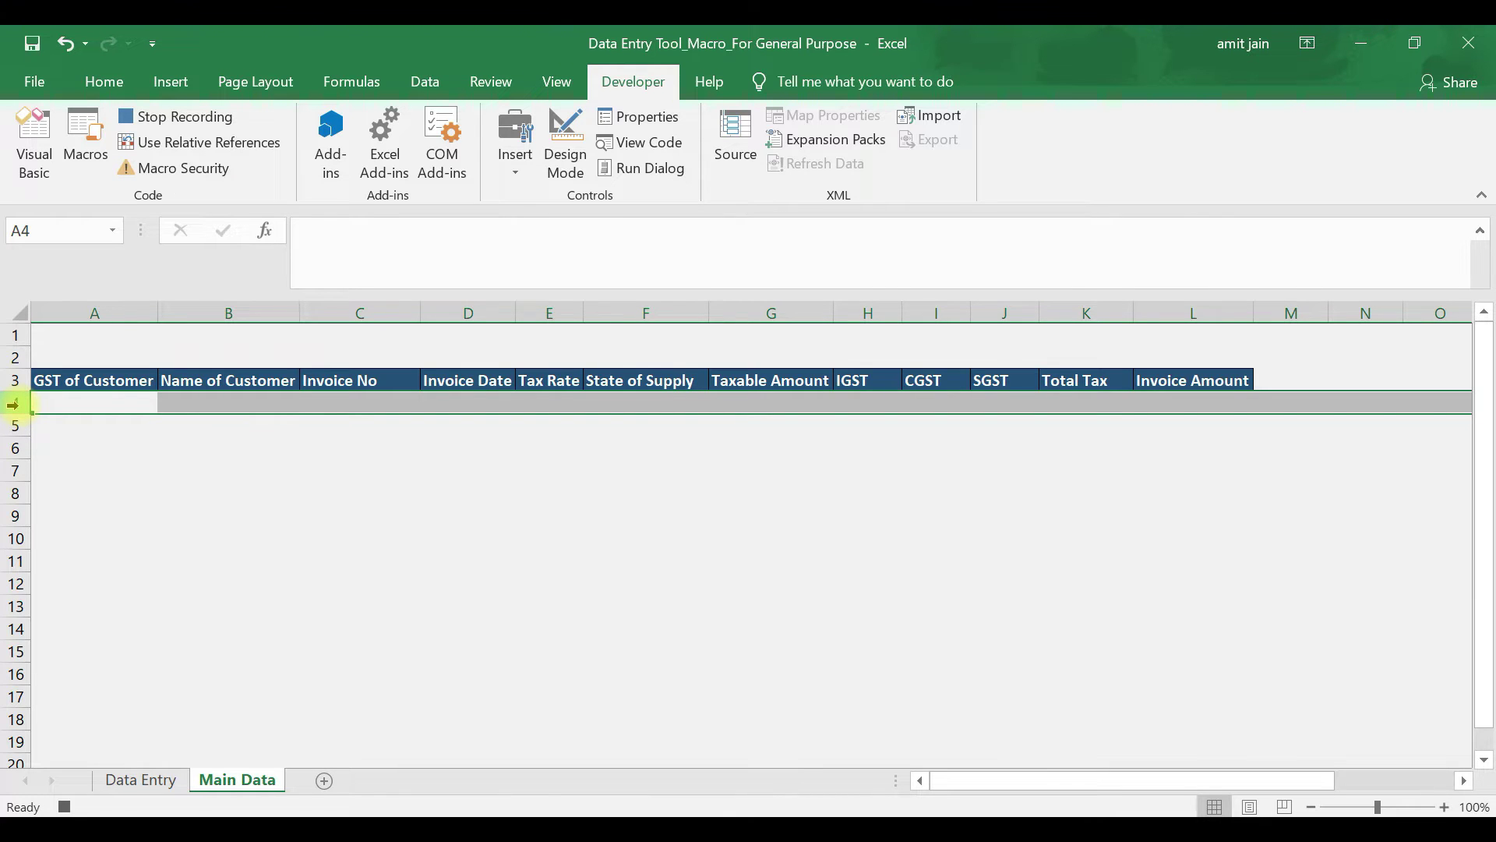
{"action": "right_click", "coordinate": [12, 404]}
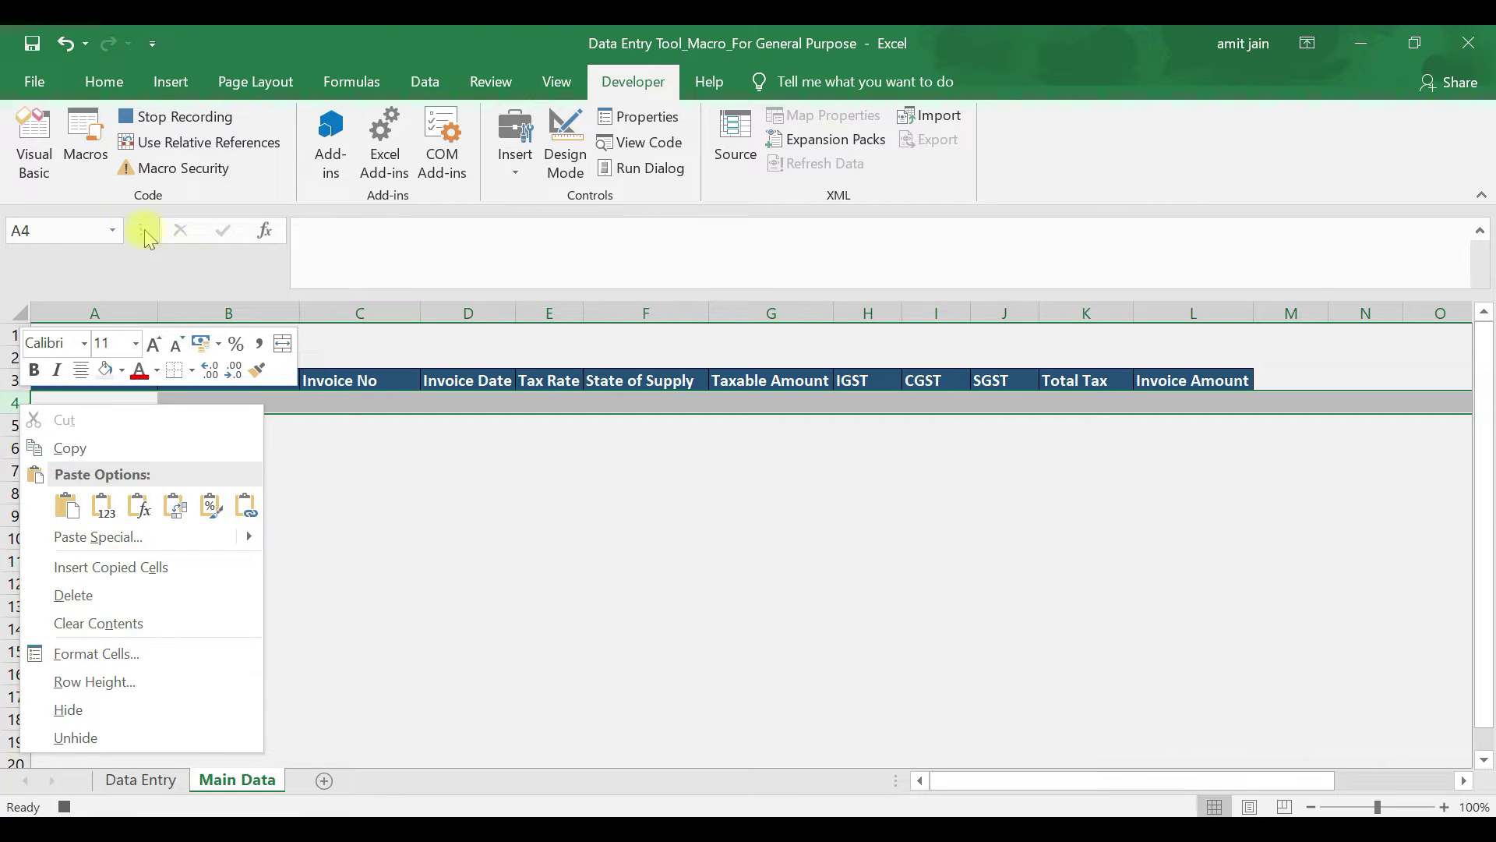
{"action": "left_click", "coordinate": [102, 78]}
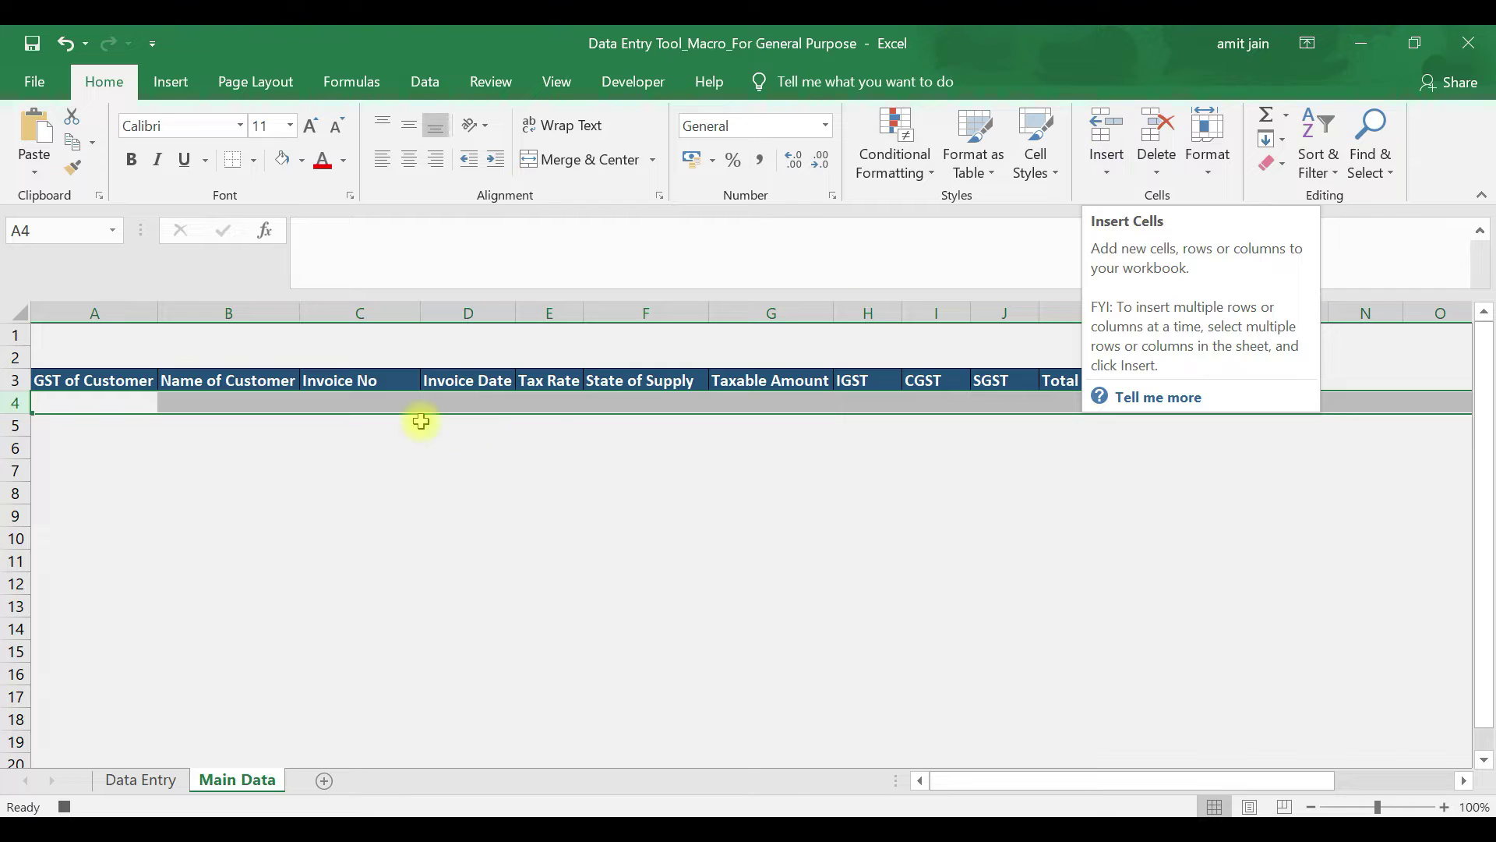
{"action": "right_click", "coordinate": [16, 401]}
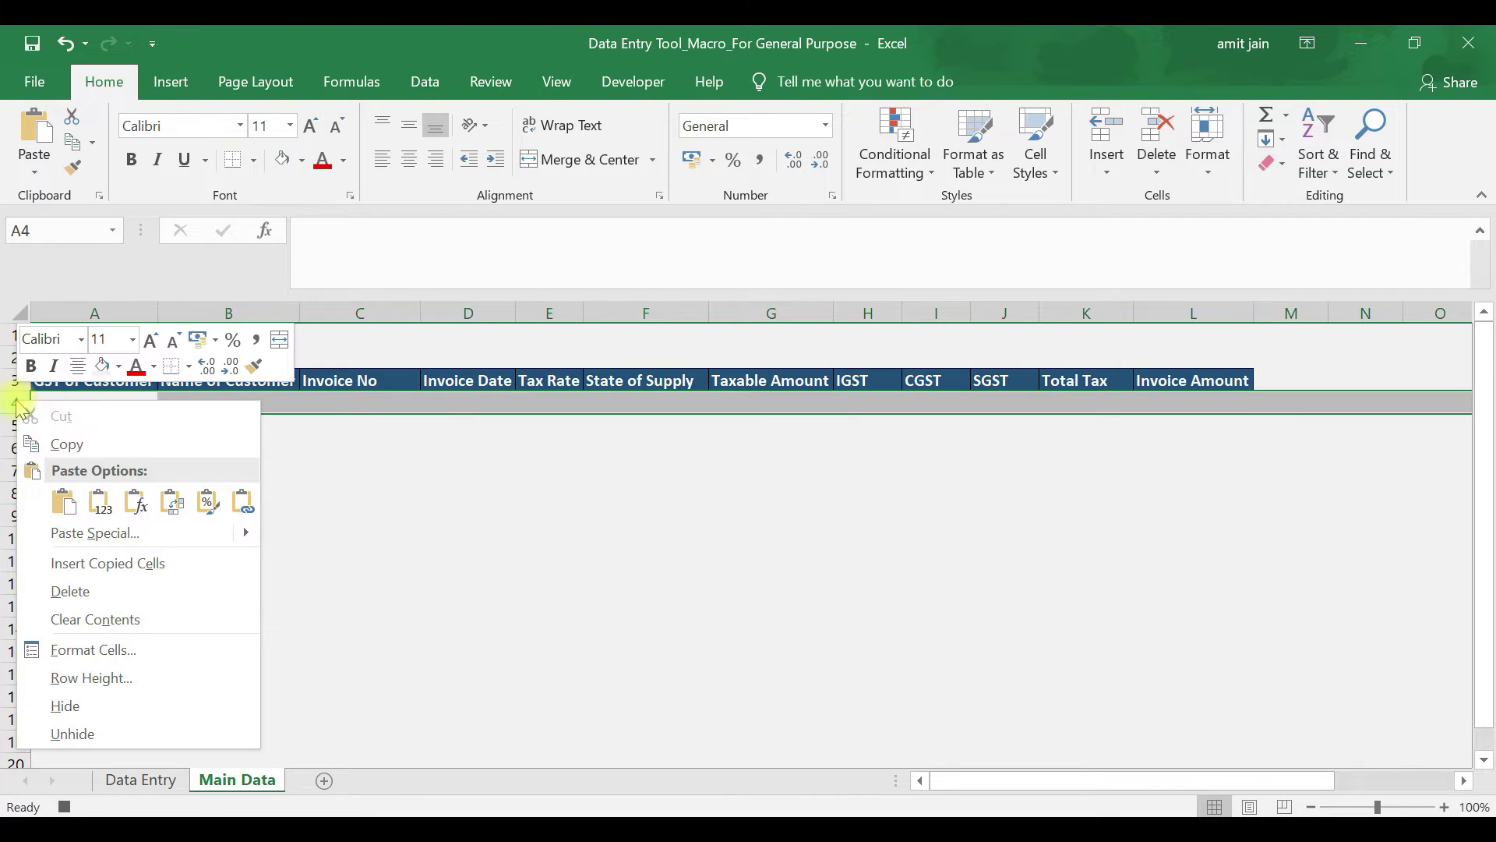
{"action": "left_click", "coordinate": [90, 565]}
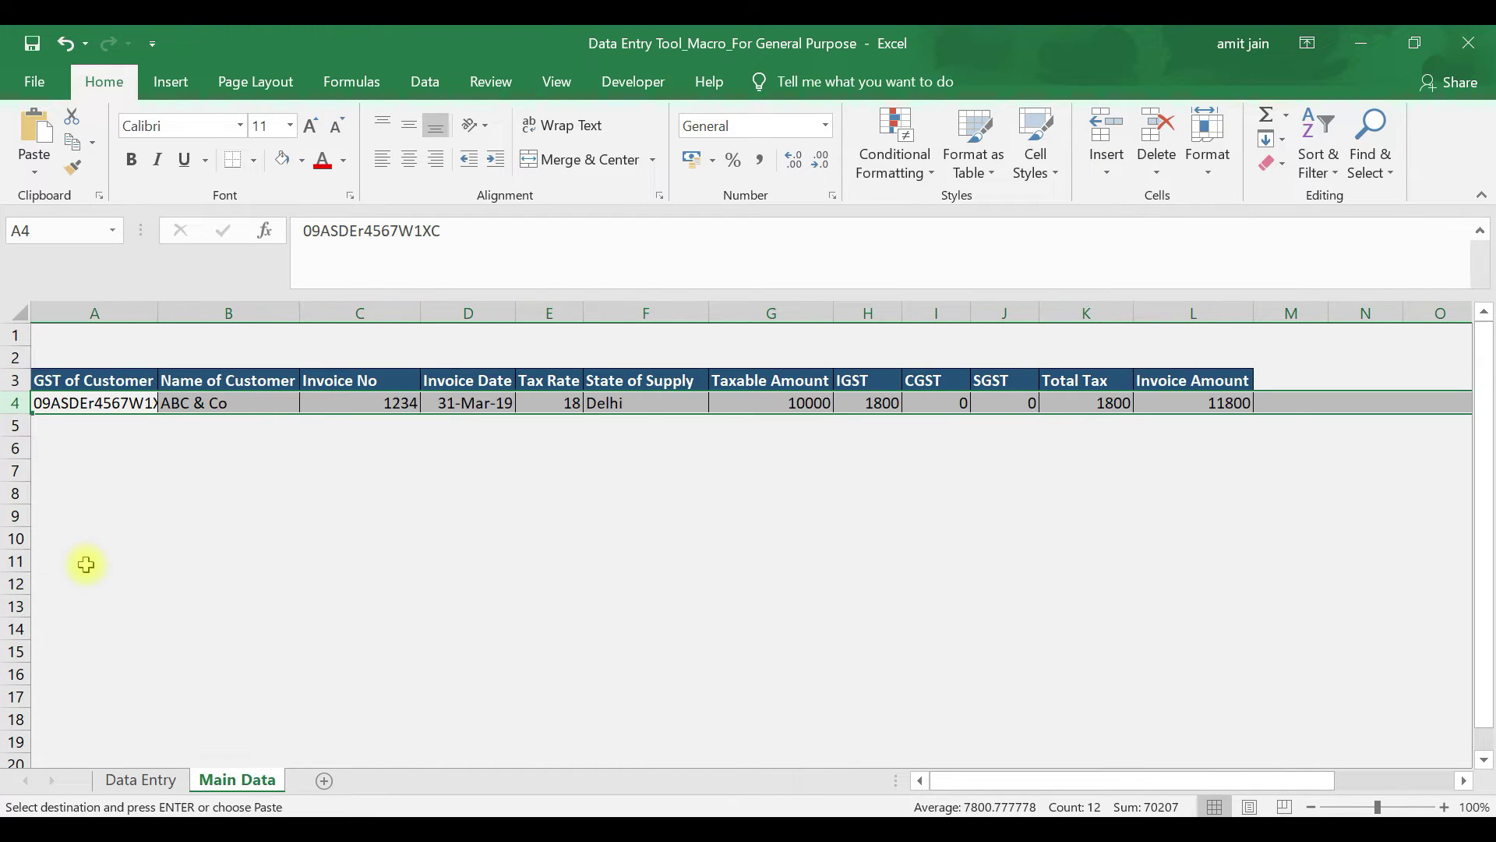
{"action": "left_click", "coordinate": [125, 402]}
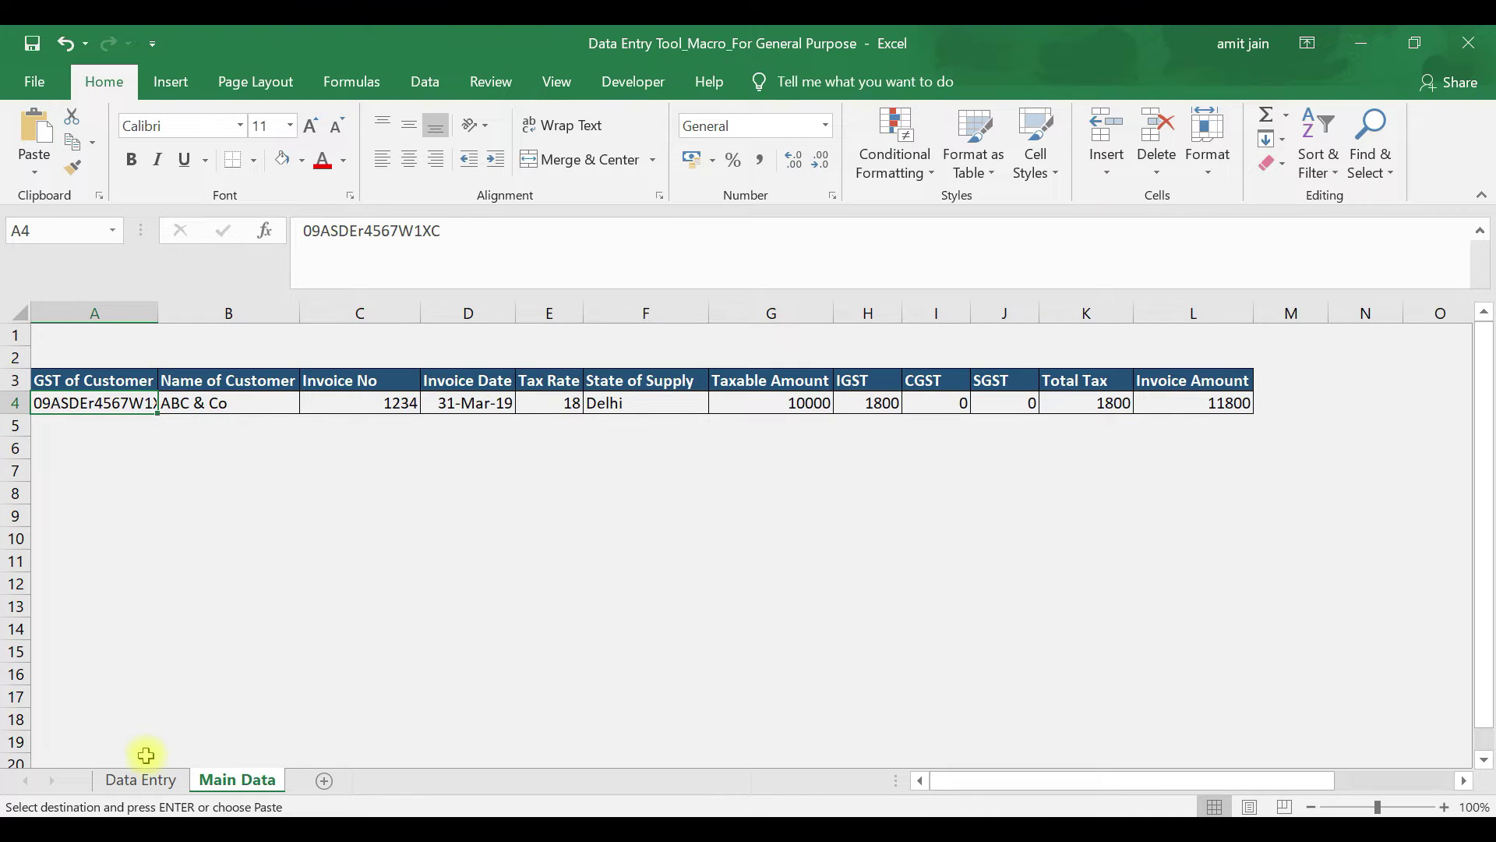
- Clear the contents of row 4 on Data Entry, select A4 and stop the macro recording
{"action": "left_click", "coordinate": [152, 781]}
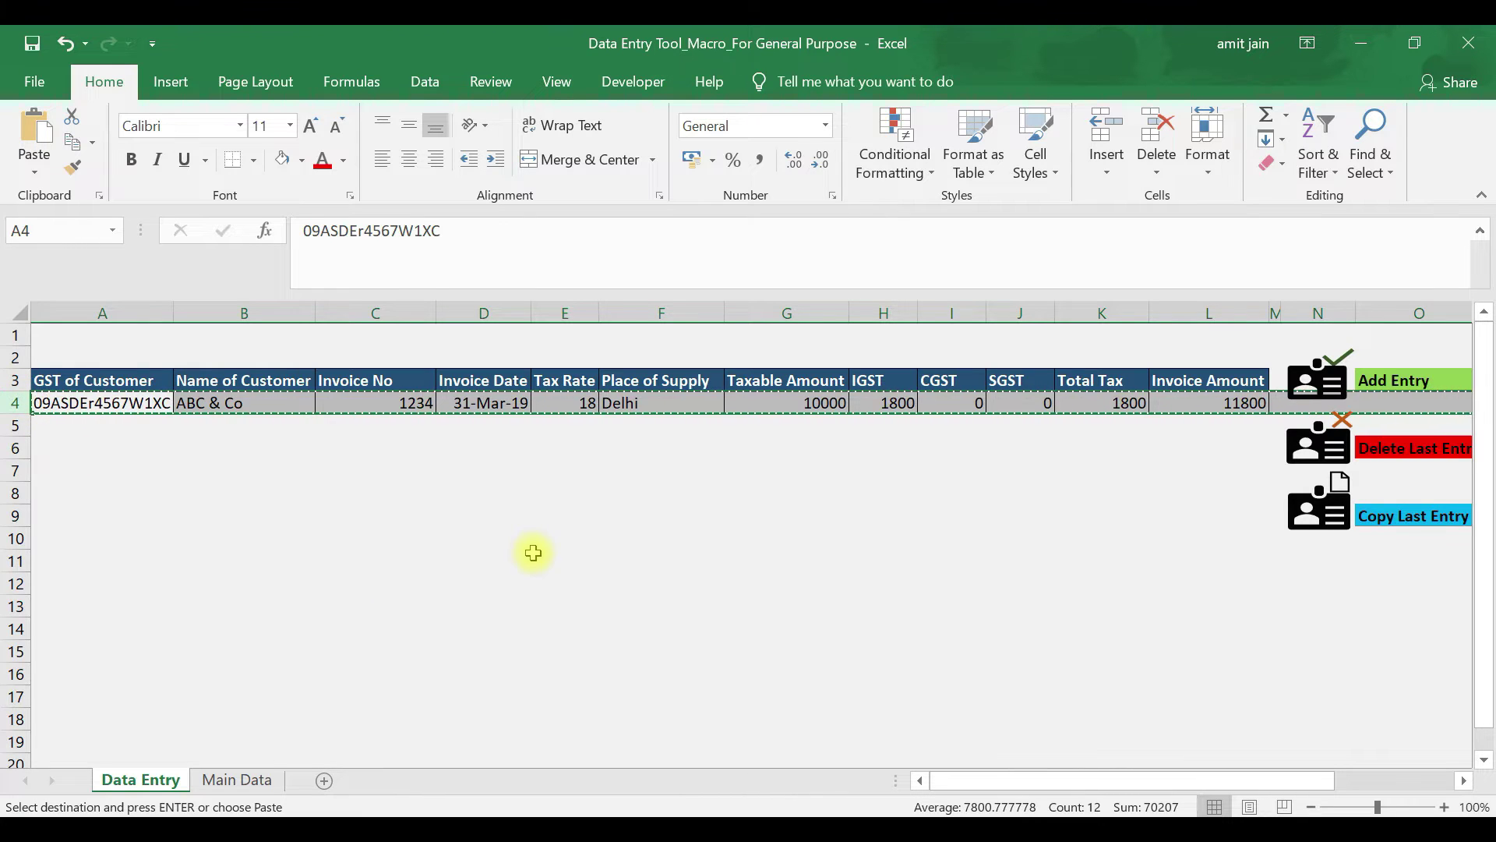
{"action": "key", "text": "Delete"}
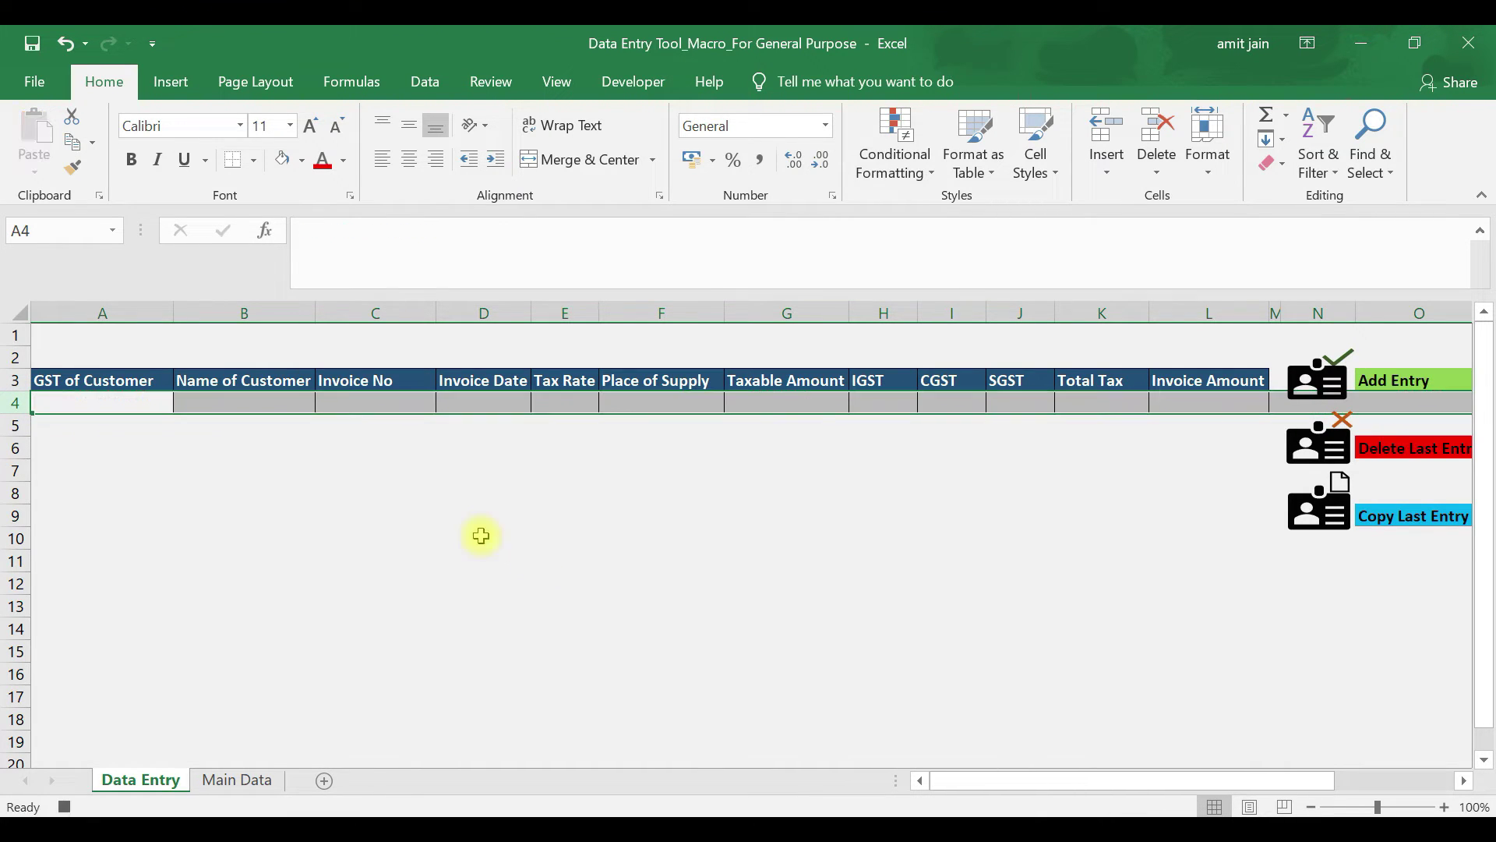
{"action": "left_click", "coordinate": [142, 399]}
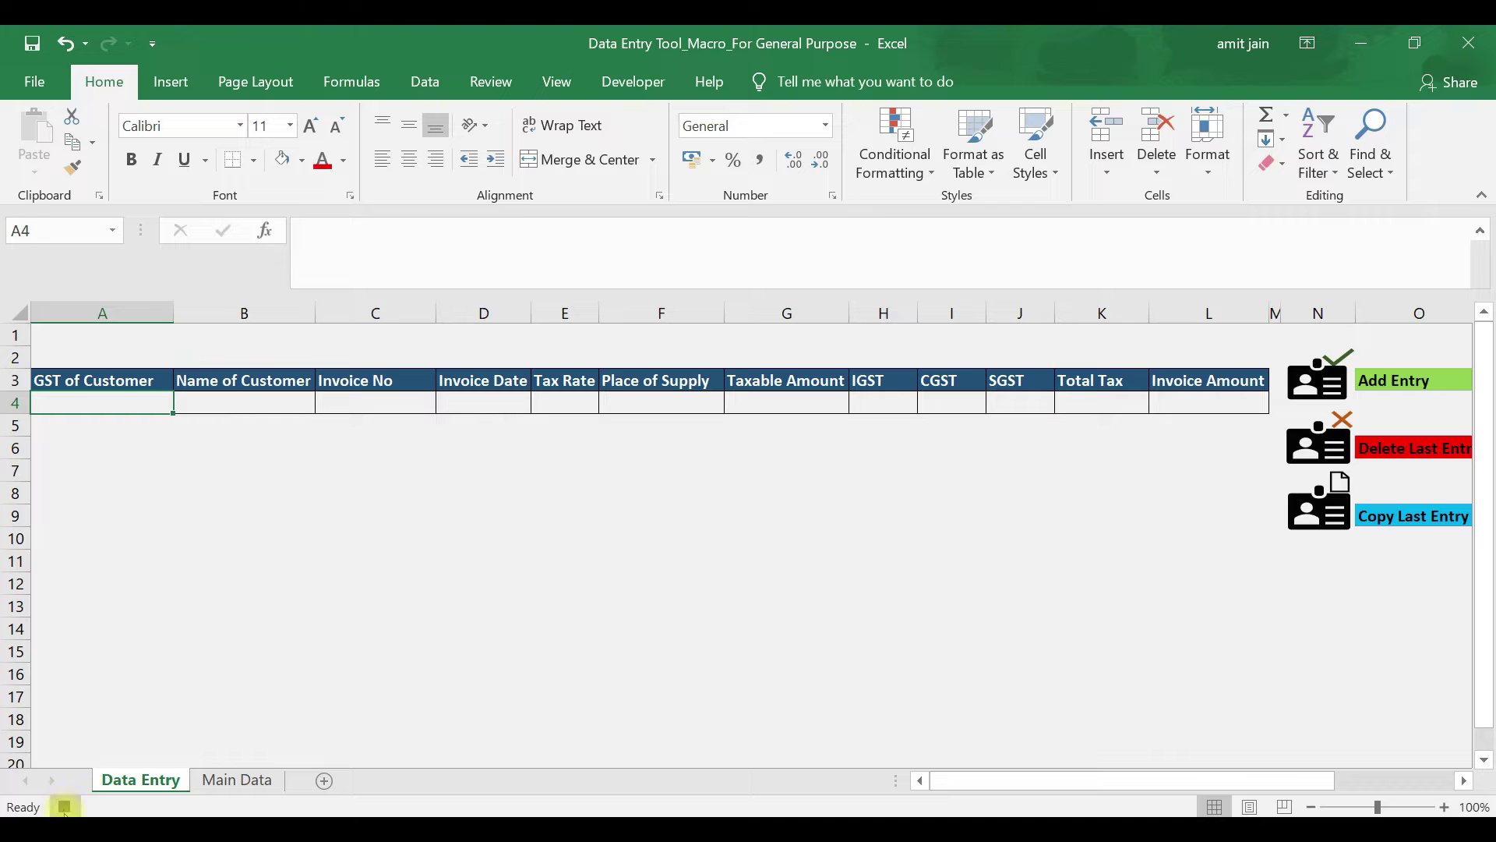
{"action": "left_click", "coordinate": [633, 81]}
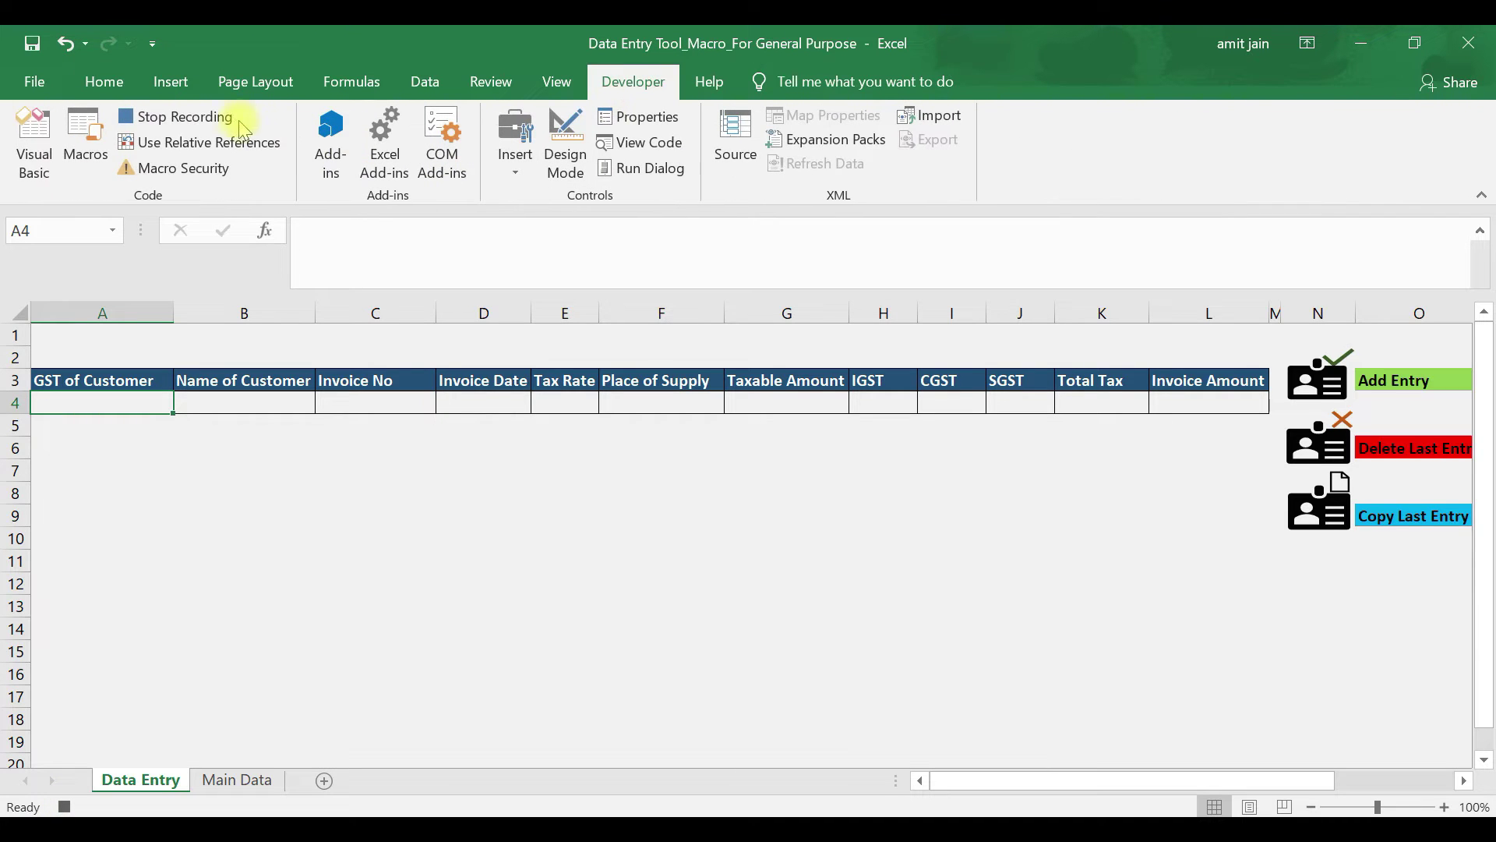
{"action": "left_click", "coordinate": [222, 117]}
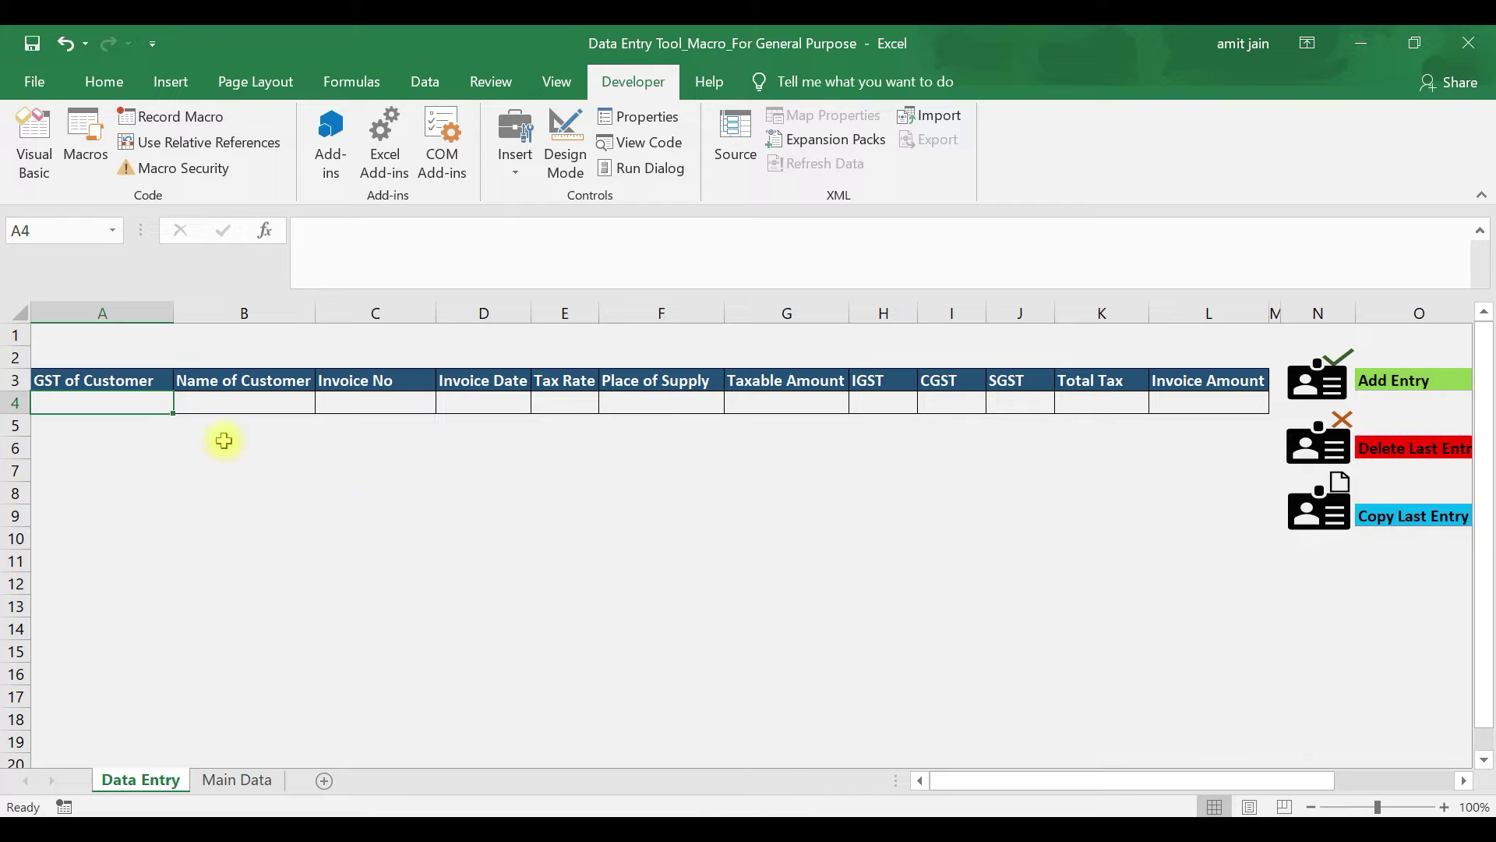
- Review the code of Macro7 against the Data Entry and Main Data sheets, close the editor and show Main Data
{"action": "left_click", "coordinate": [92, 140]}
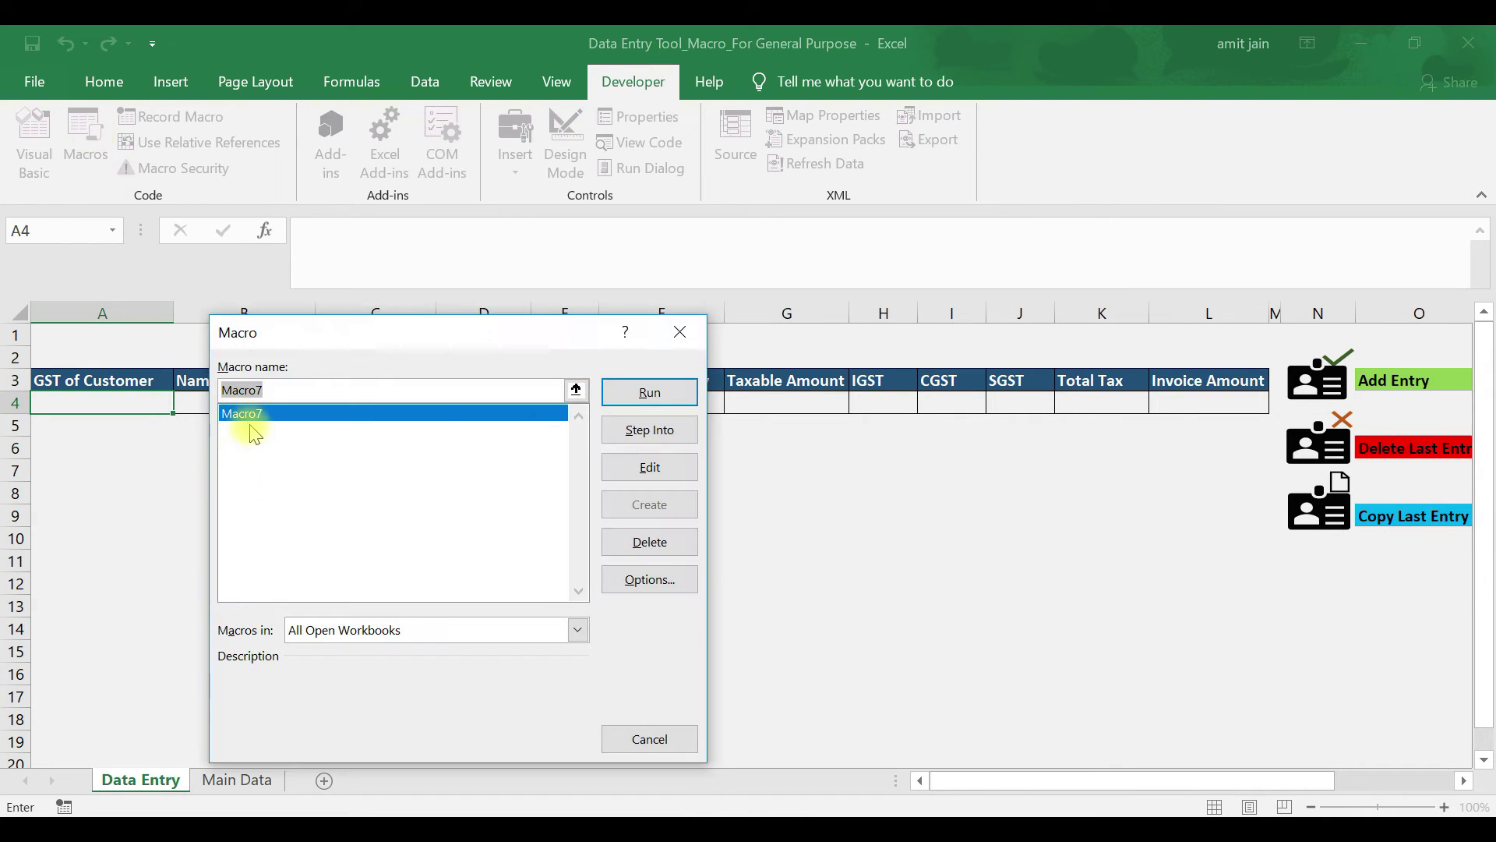
{"action": "left_click", "coordinate": [611, 467]}
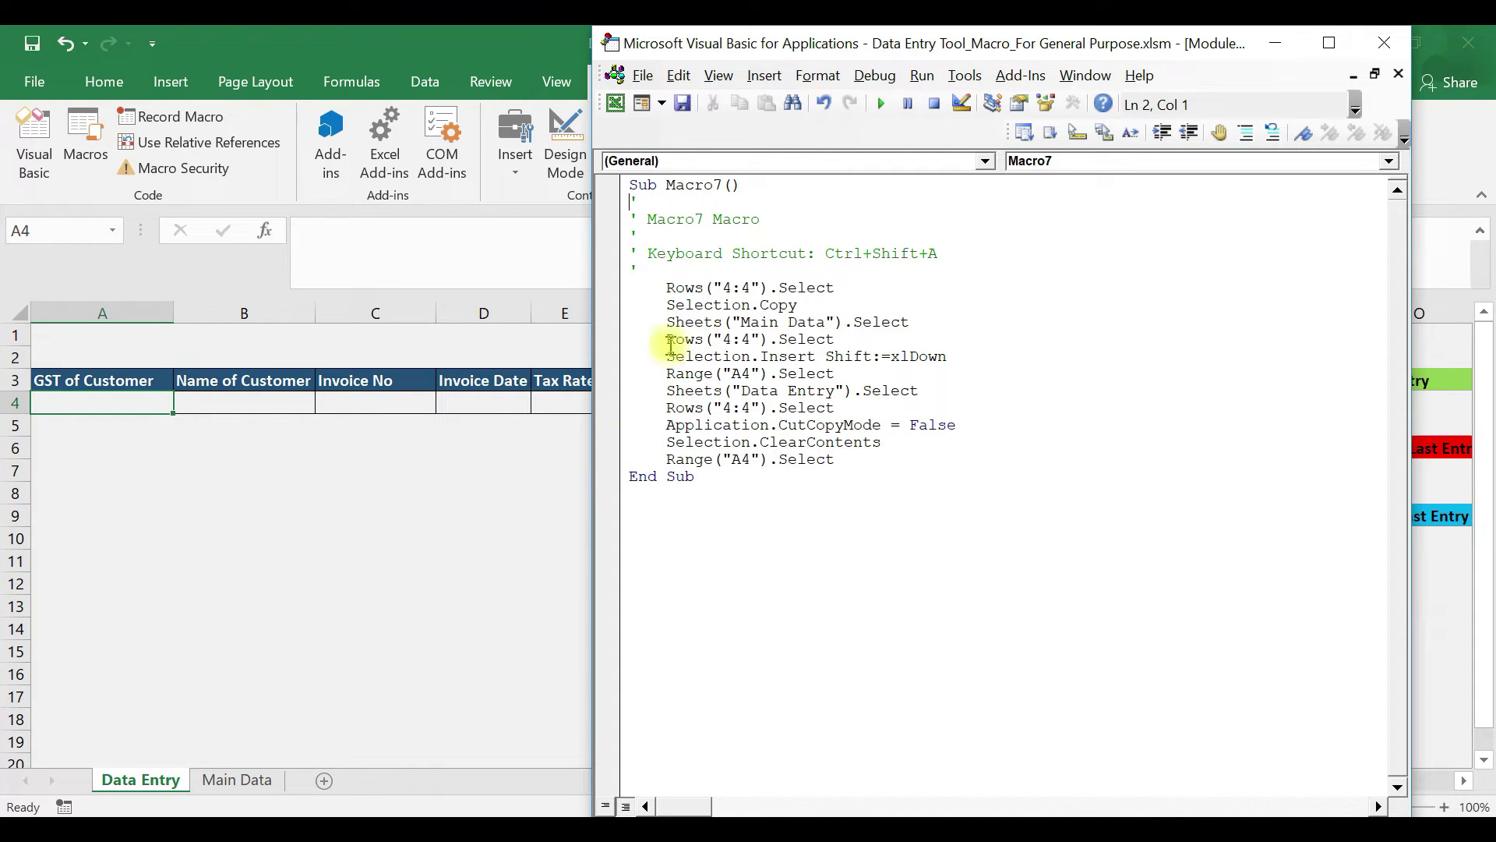
{"action": "left_click", "coordinate": [226, 780]}
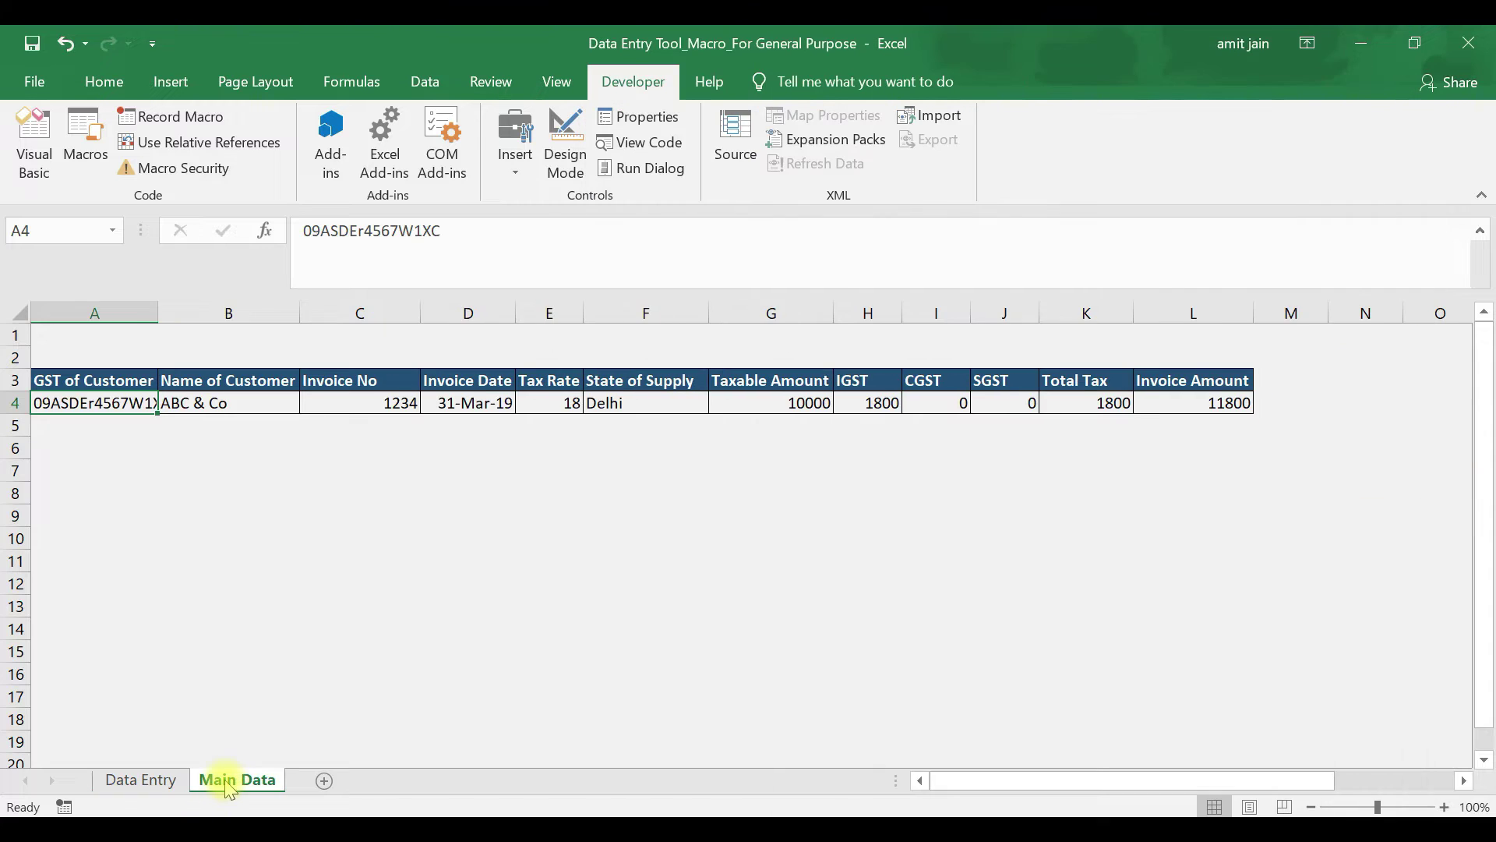
{"action": "key", "text": "alt+F11"}
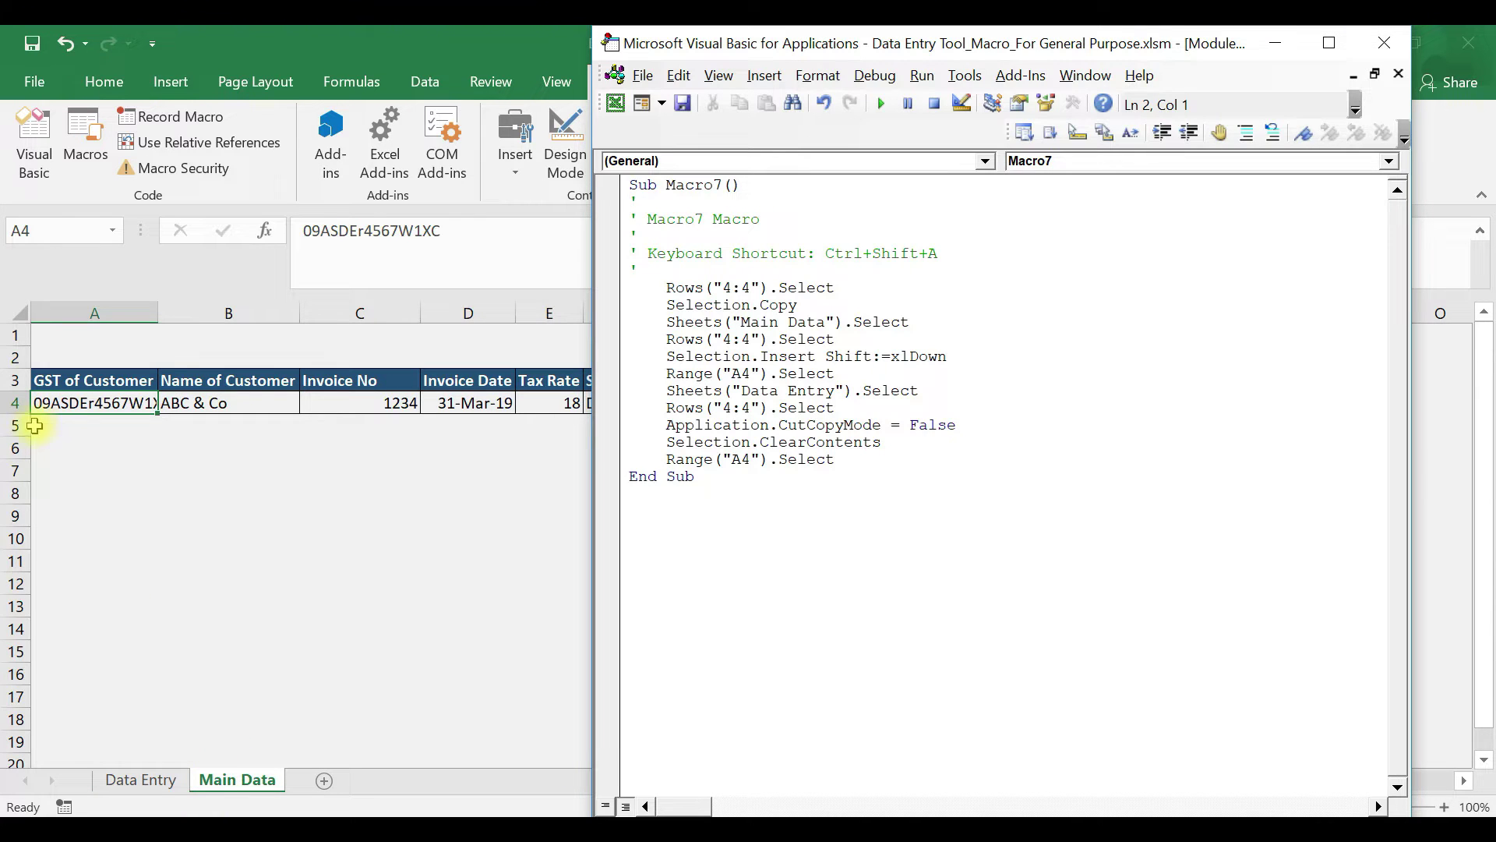
{"action": "left_click", "coordinate": [15, 403]}
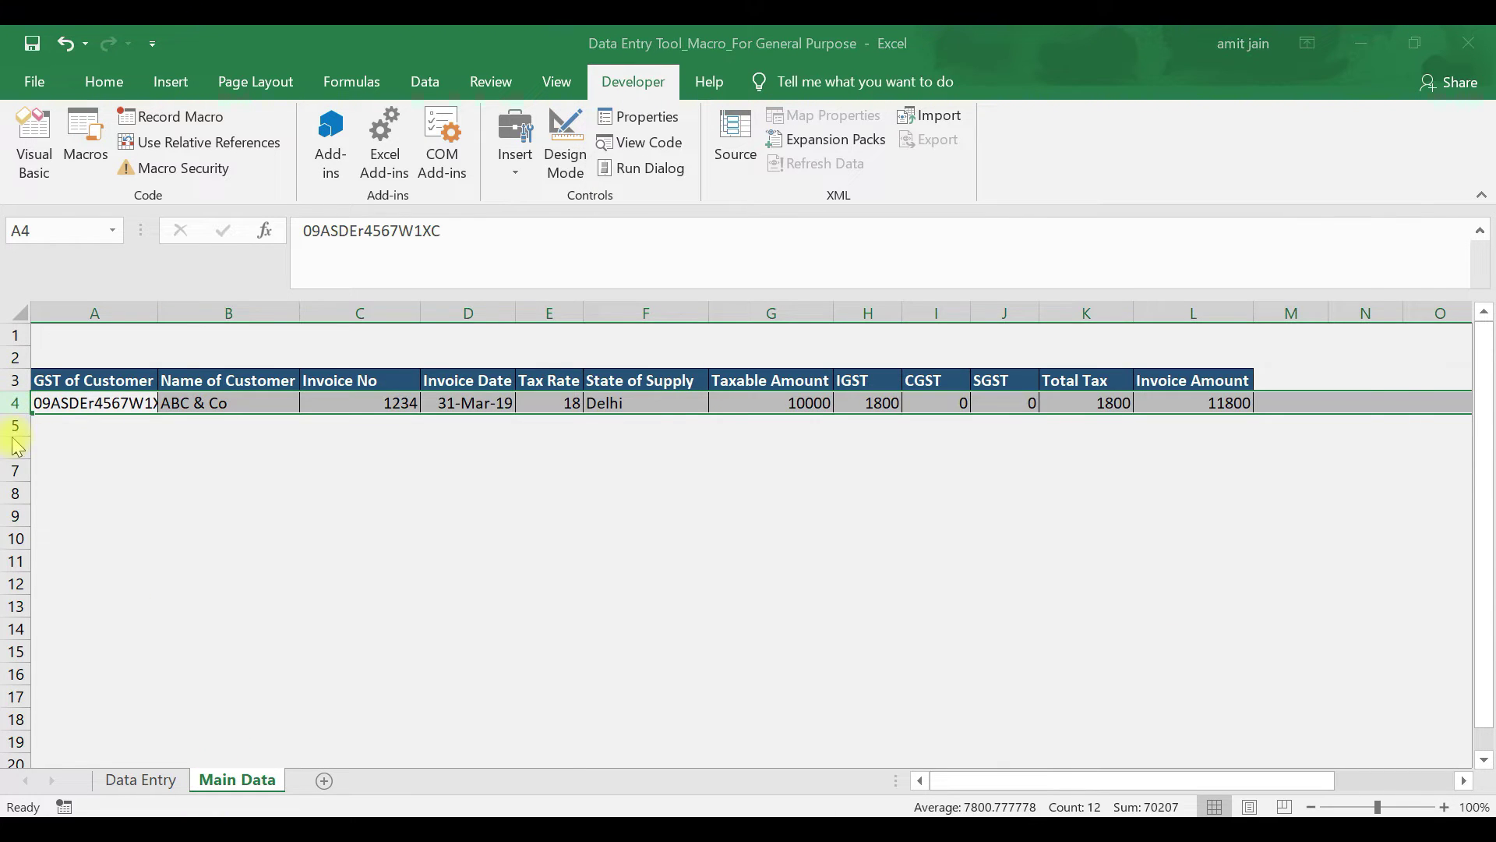
{"action": "key", "text": "alt+F11"}
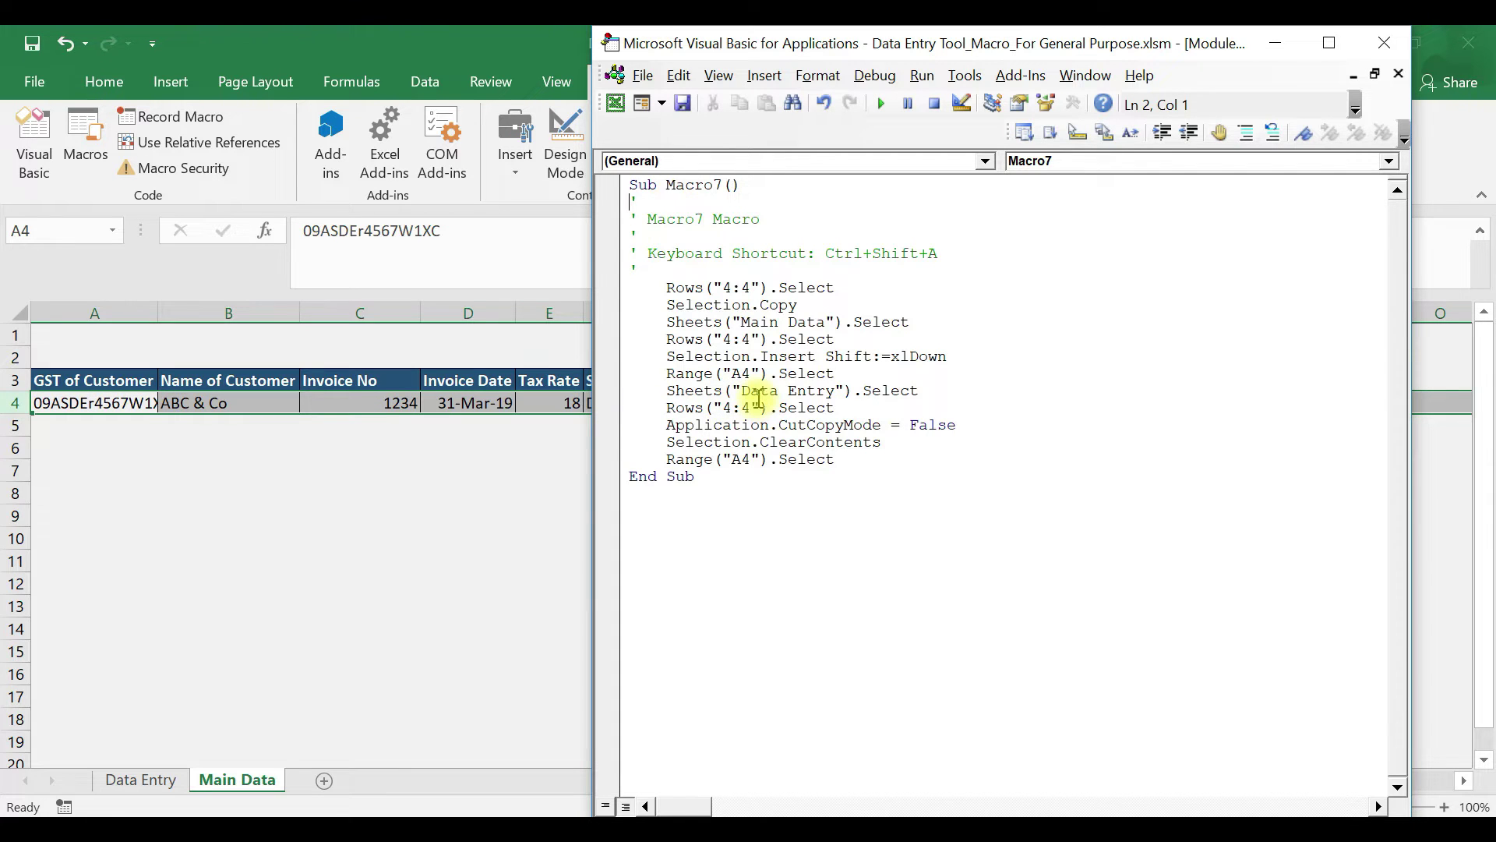
{"action": "left_click", "coordinate": [142, 779]}
{"action": "key", "text": "alt+Tab"}
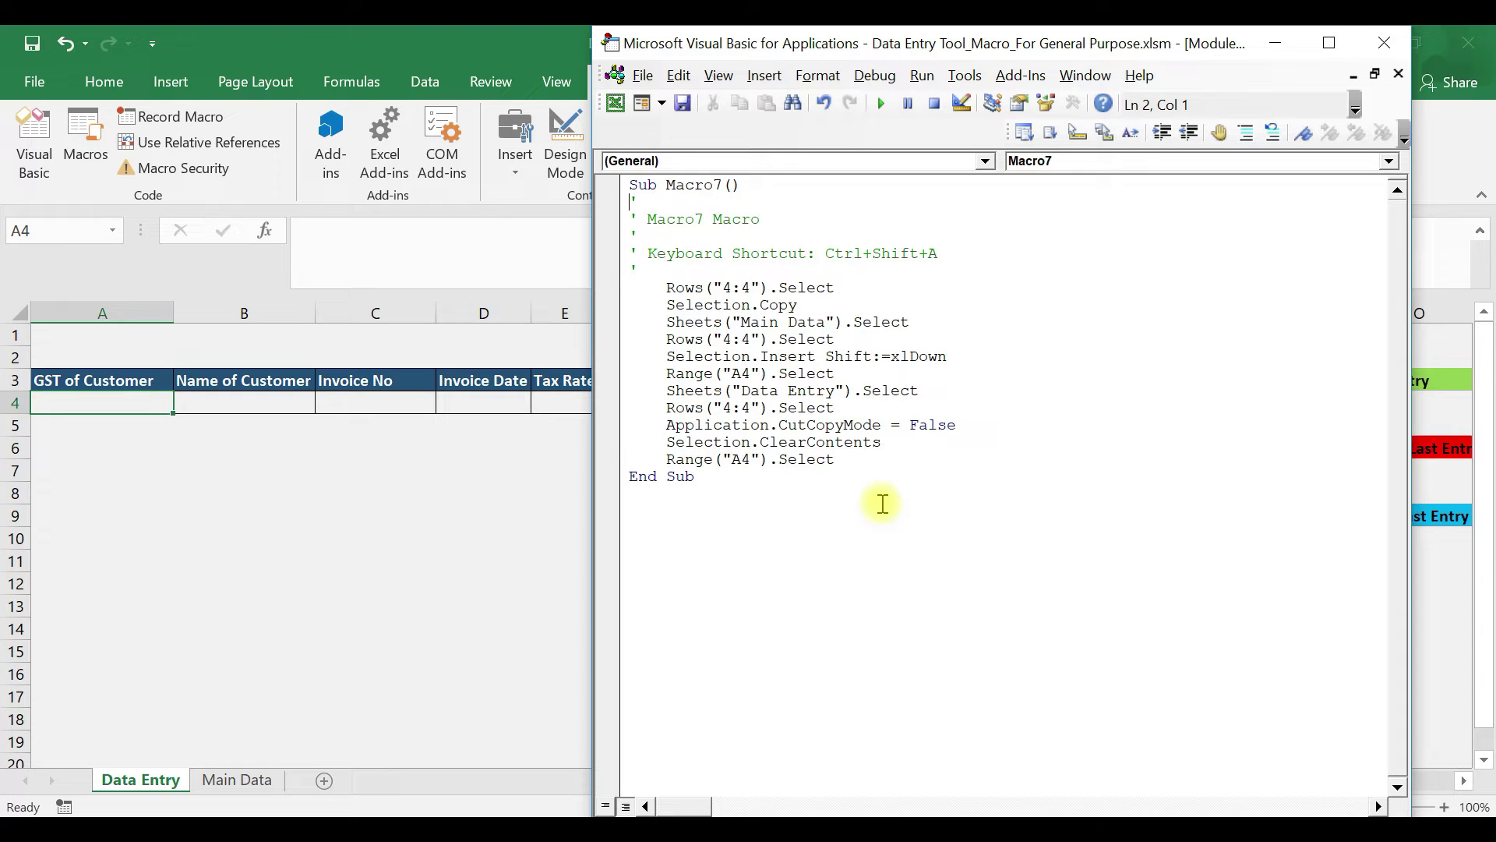
{"action": "left_click", "coordinate": [1384, 43]}
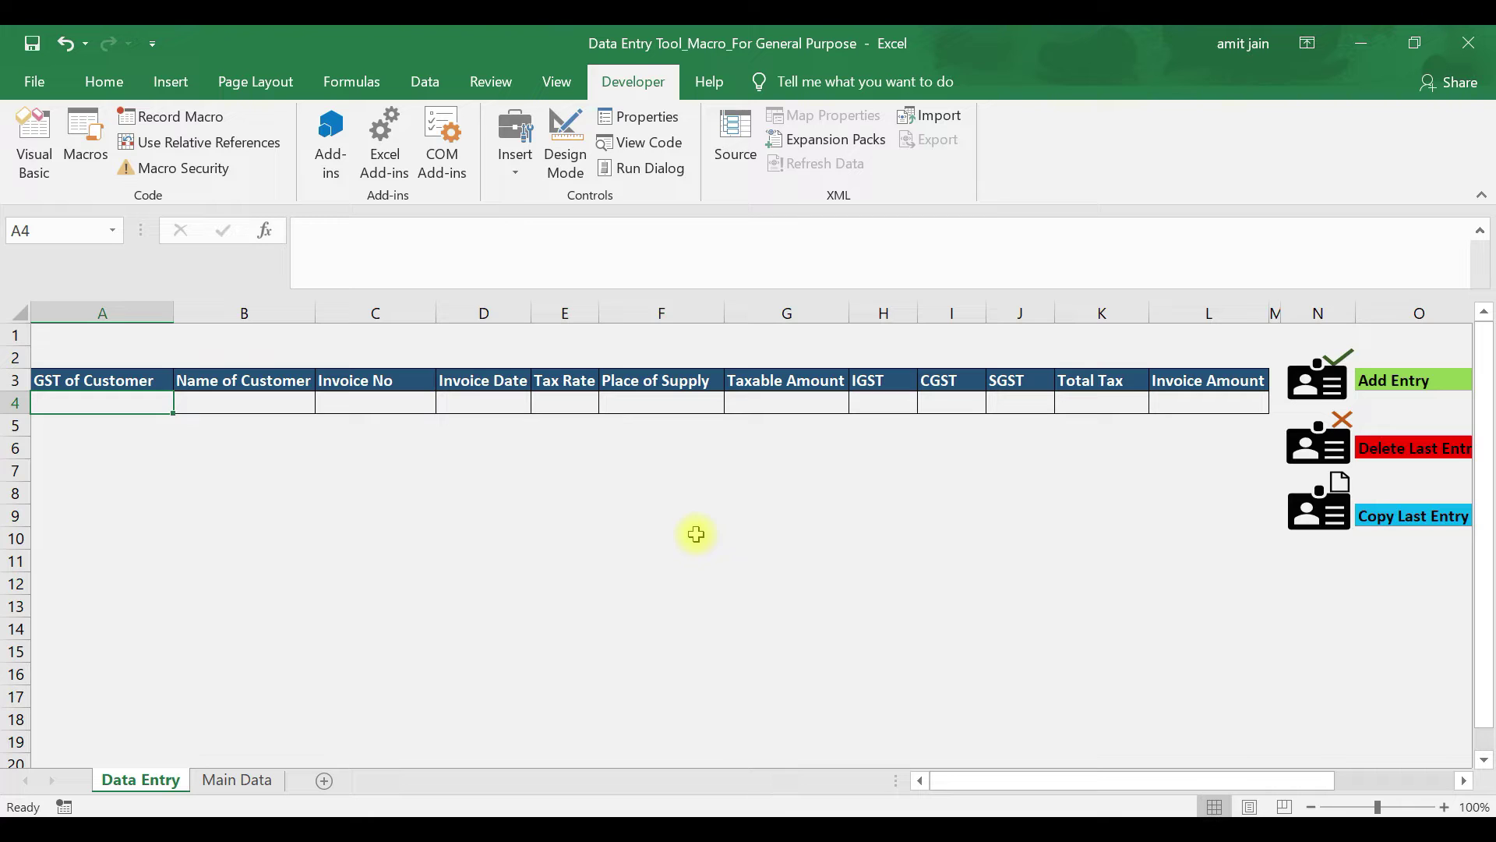
{"action": "left_click", "coordinate": [260, 778]}
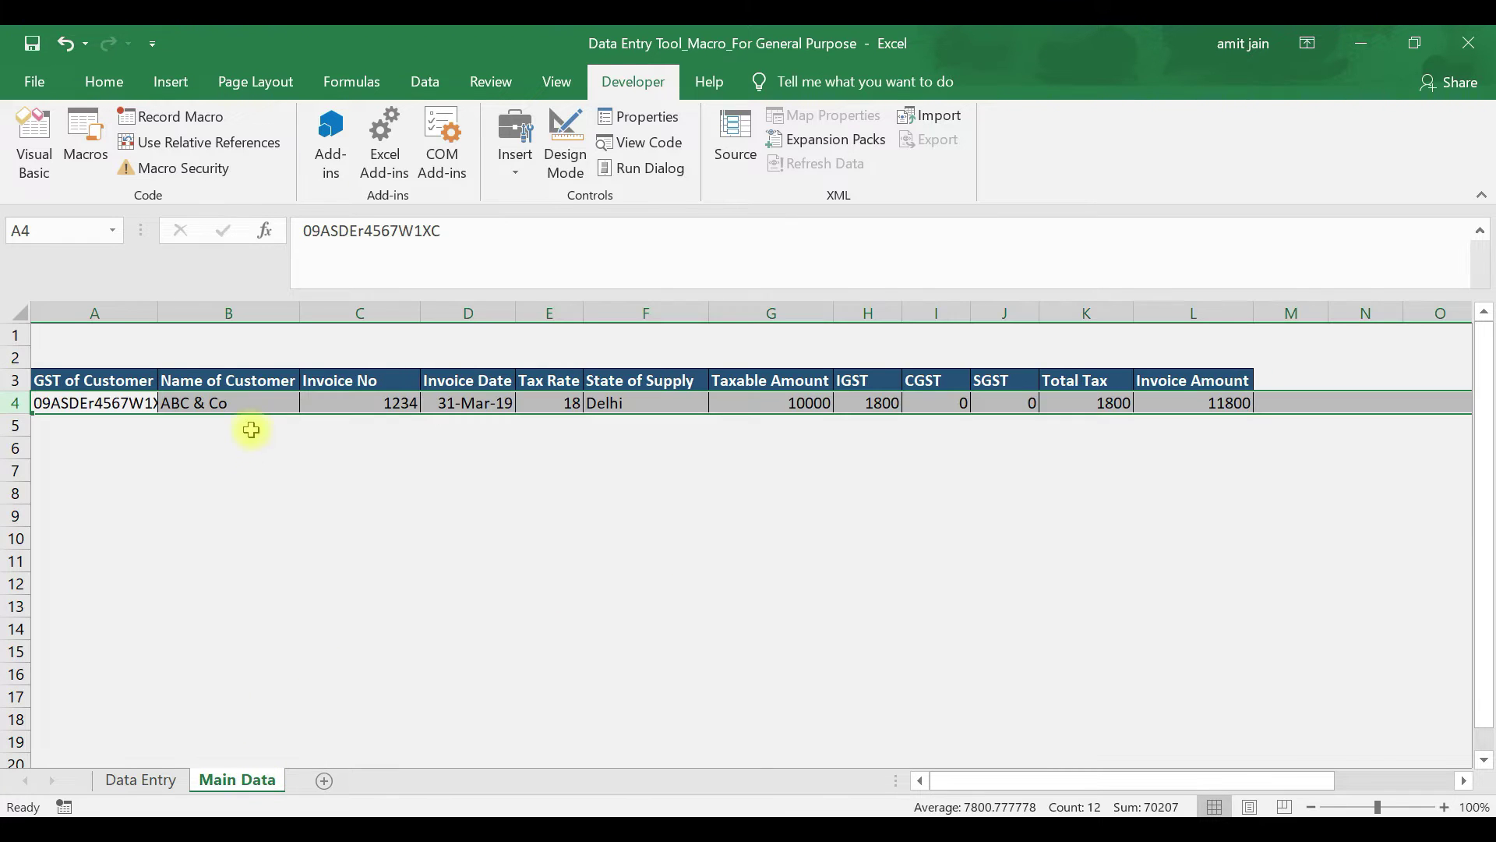
- Try out a form button for Macro7 below the table on Data Entry and delete the button
{"action": "left_click", "coordinate": [141, 779]}
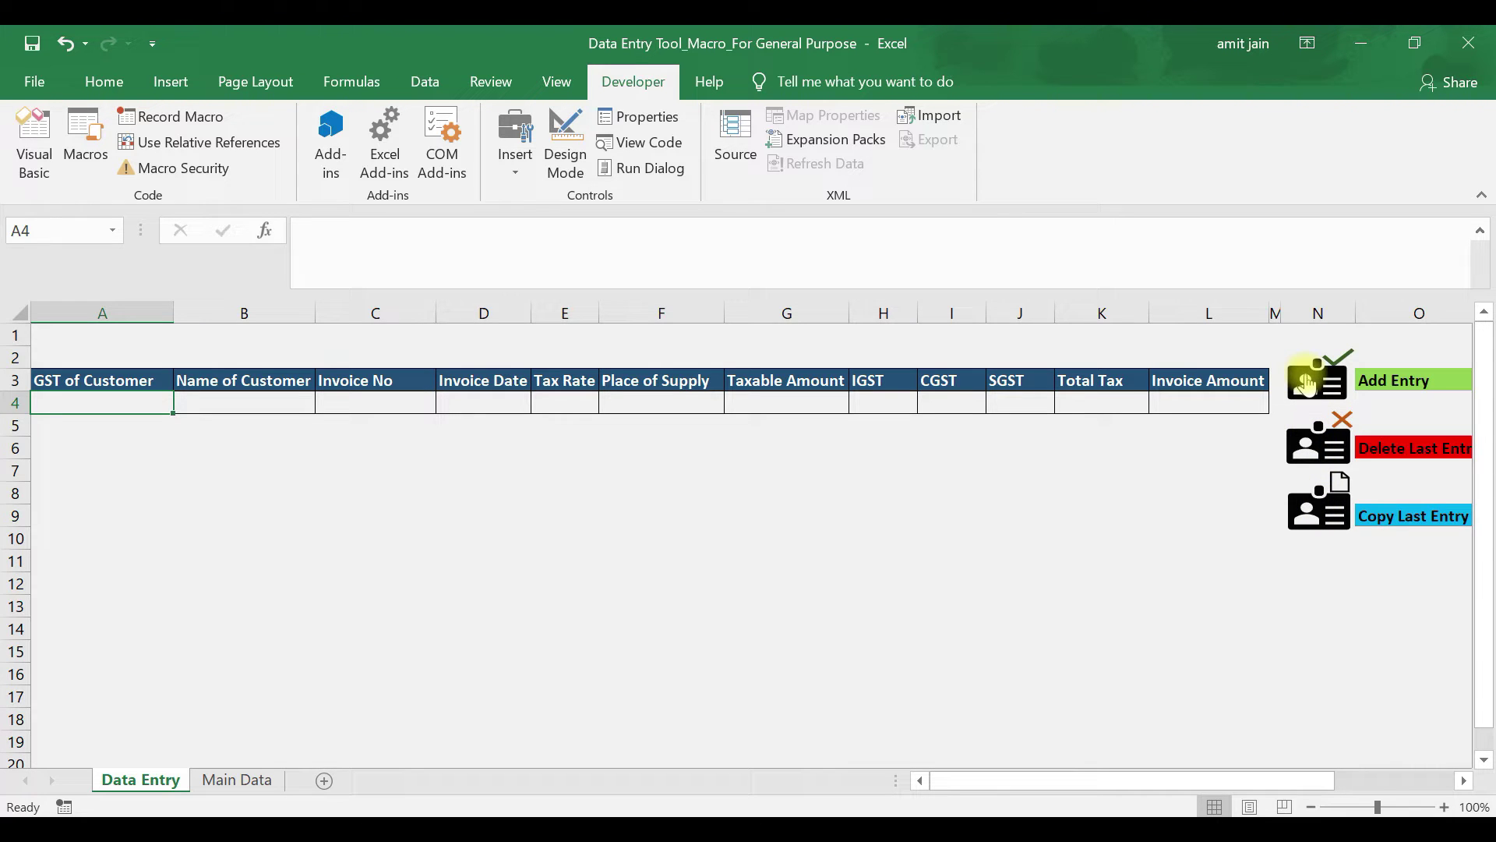
{"action": "left_click", "coordinate": [171, 80]}
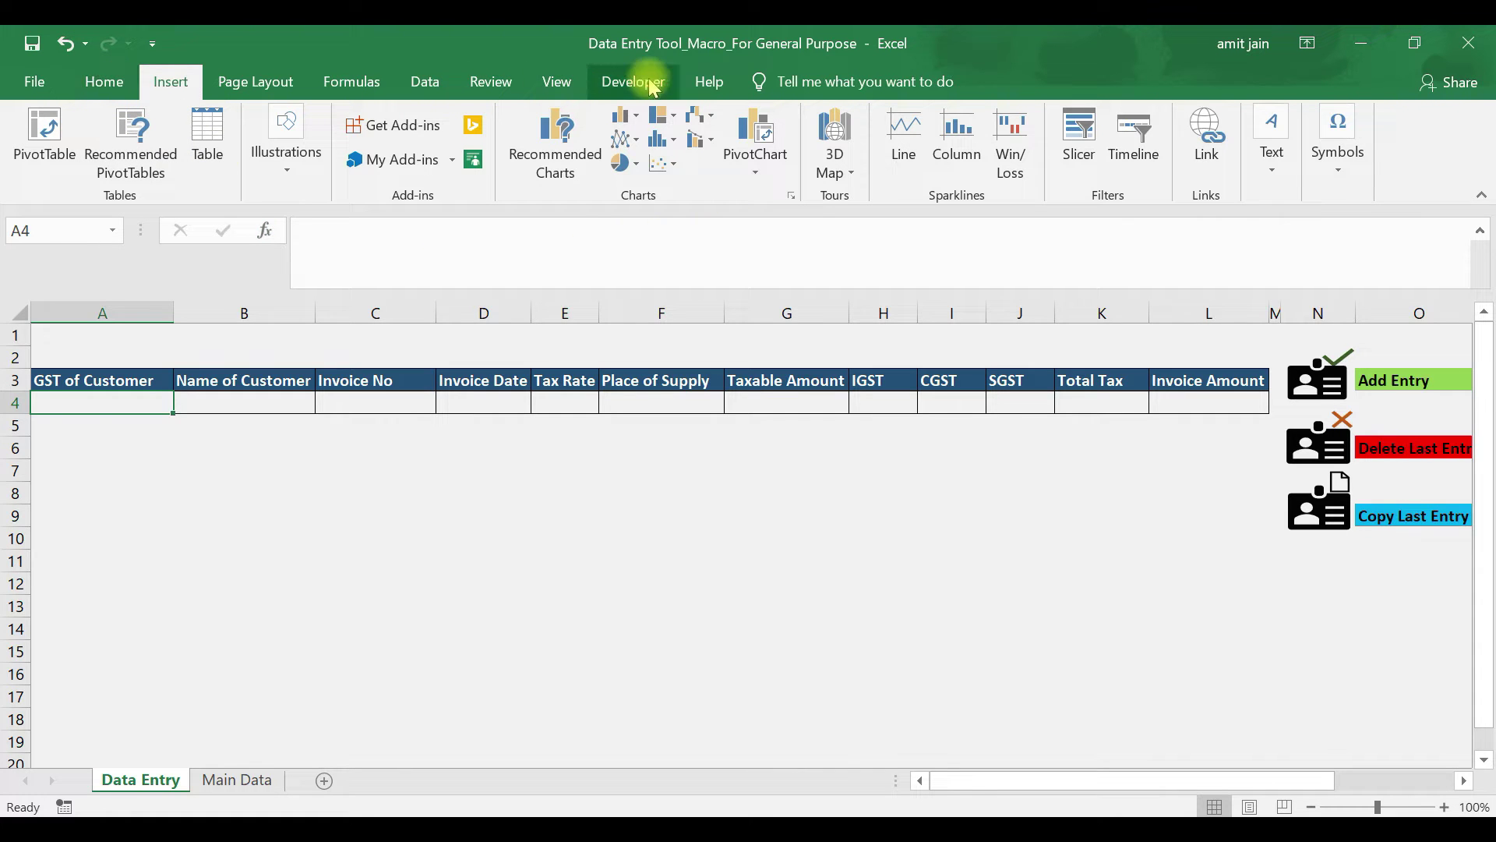
{"action": "left_click", "coordinate": [653, 84]}
{"action": "left_click", "coordinate": [515, 155]}
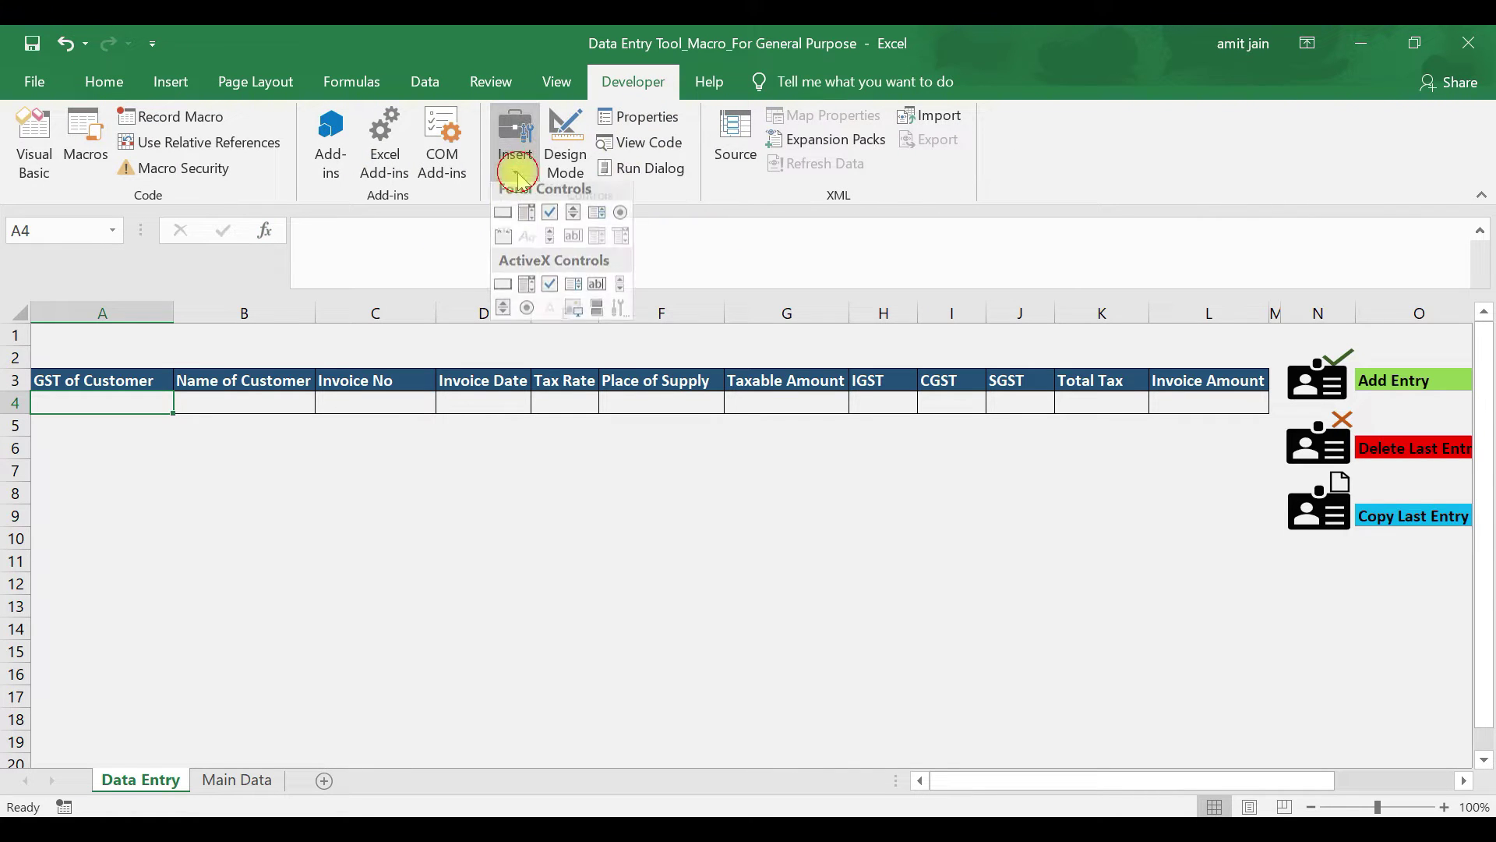
{"action": "left_click", "coordinate": [503, 220]}
{"action": "left_click_drag", "start_coordinate": [491, 465], "coordinate": [709, 602]}
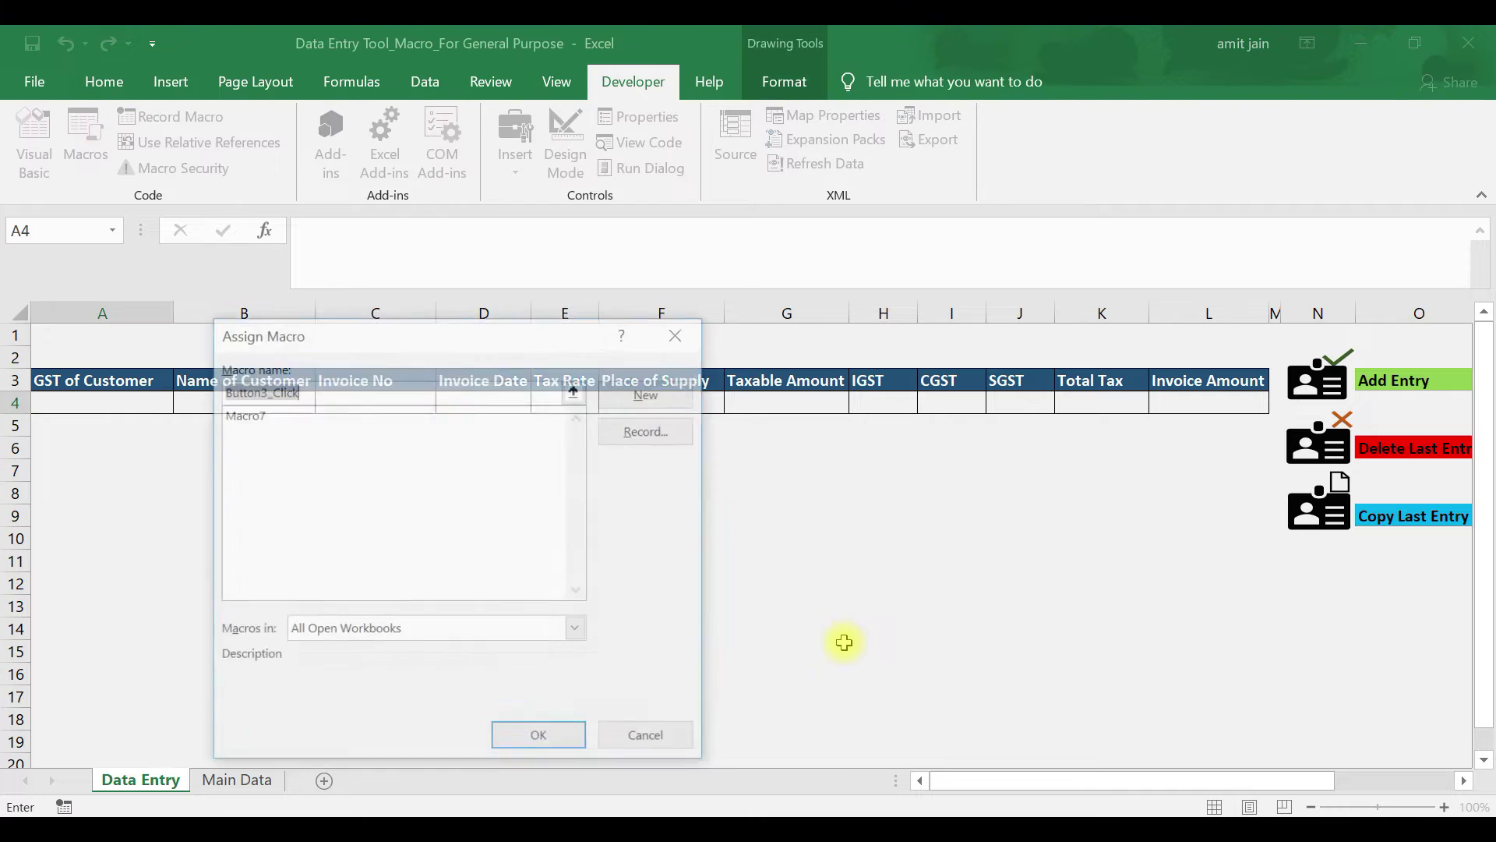
{"action": "left_click", "coordinate": [242, 414]}
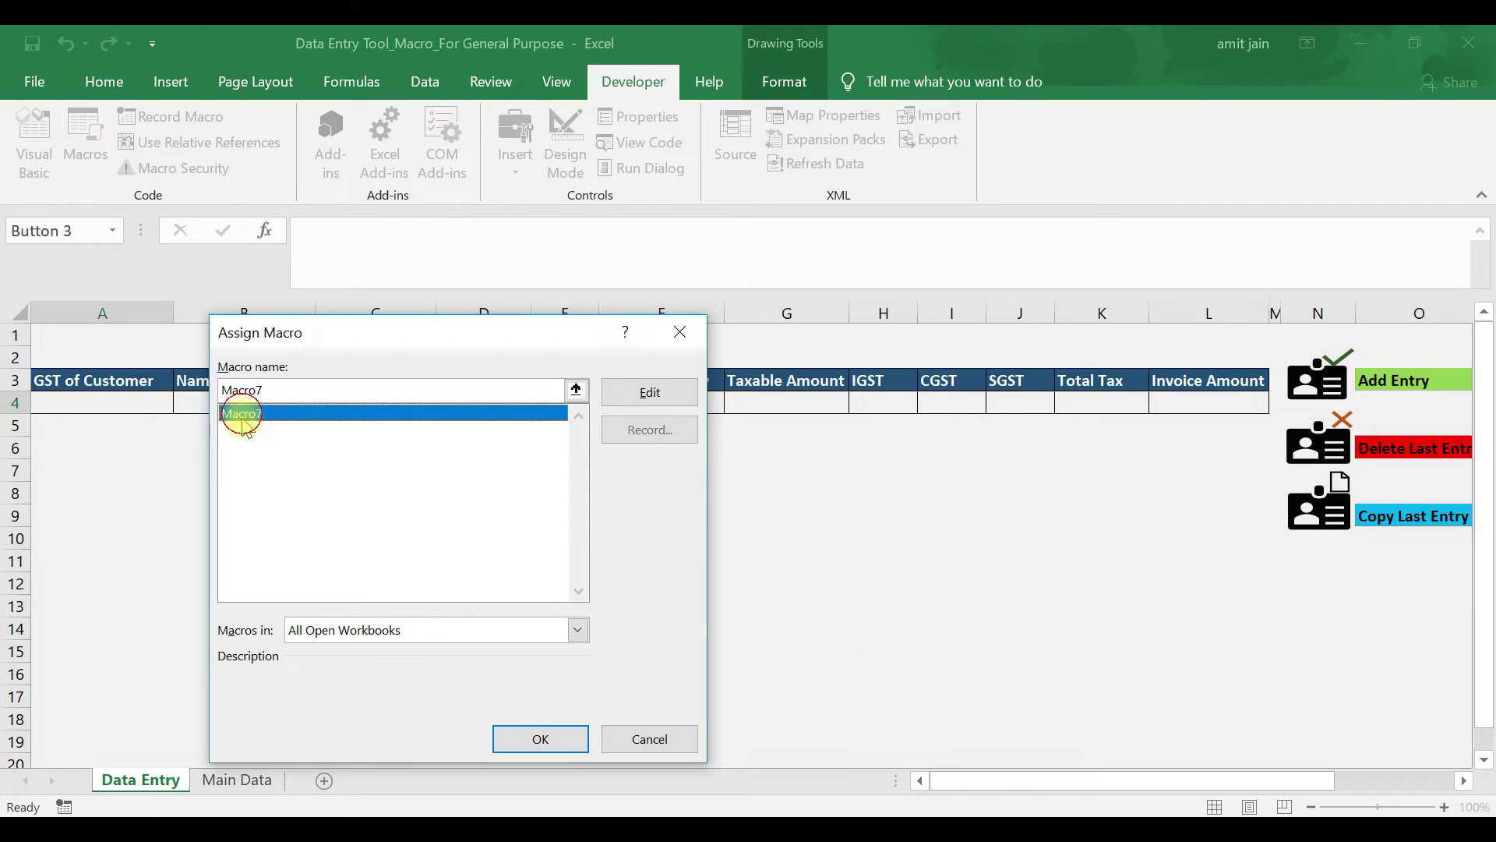
{"action": "left_click", "coordinate": [680, 332]}
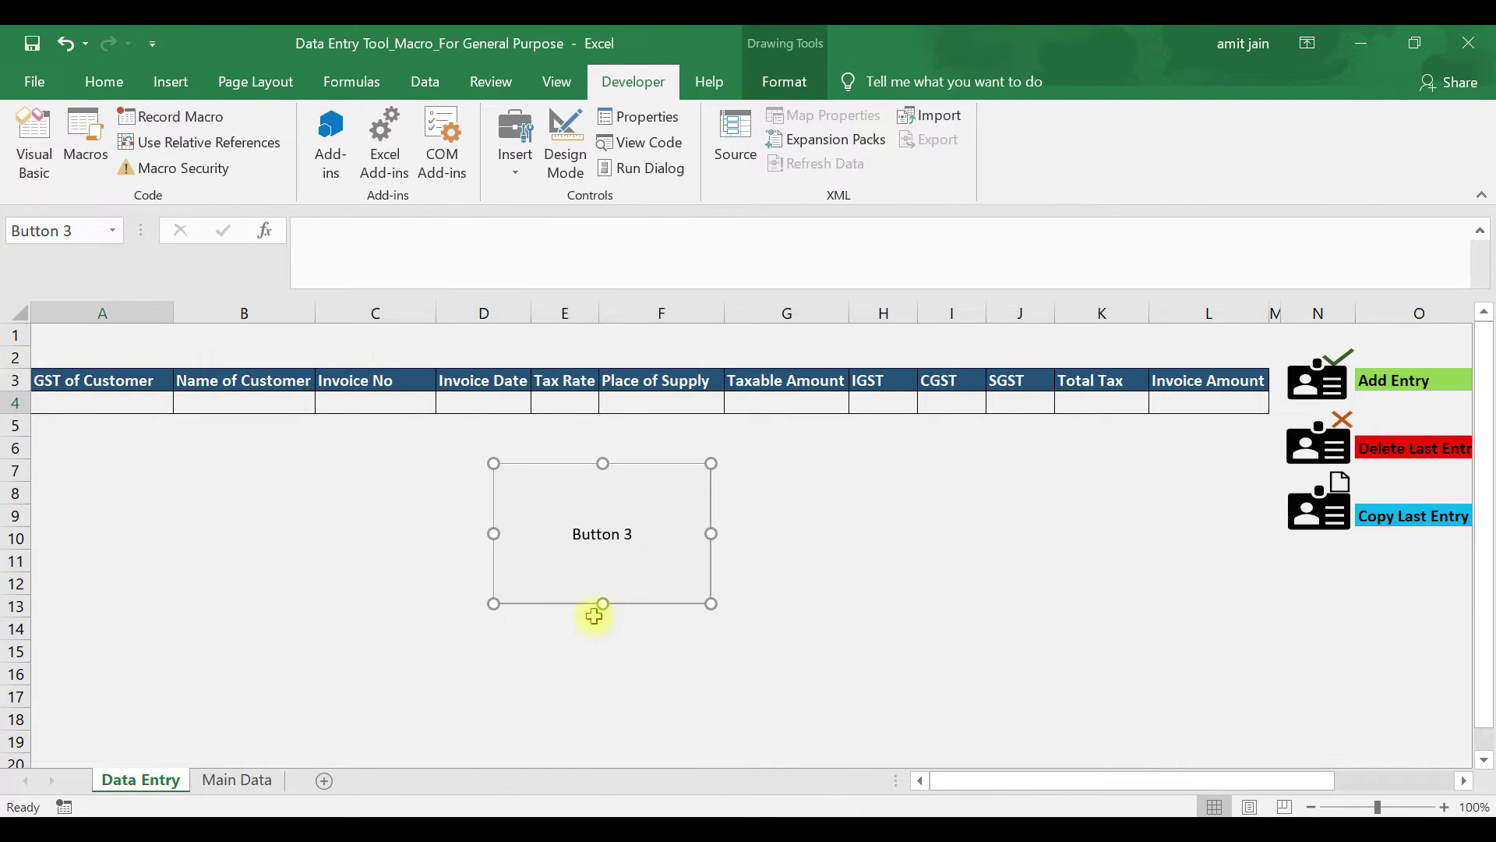
{"action": "key", "text": "Delete"}
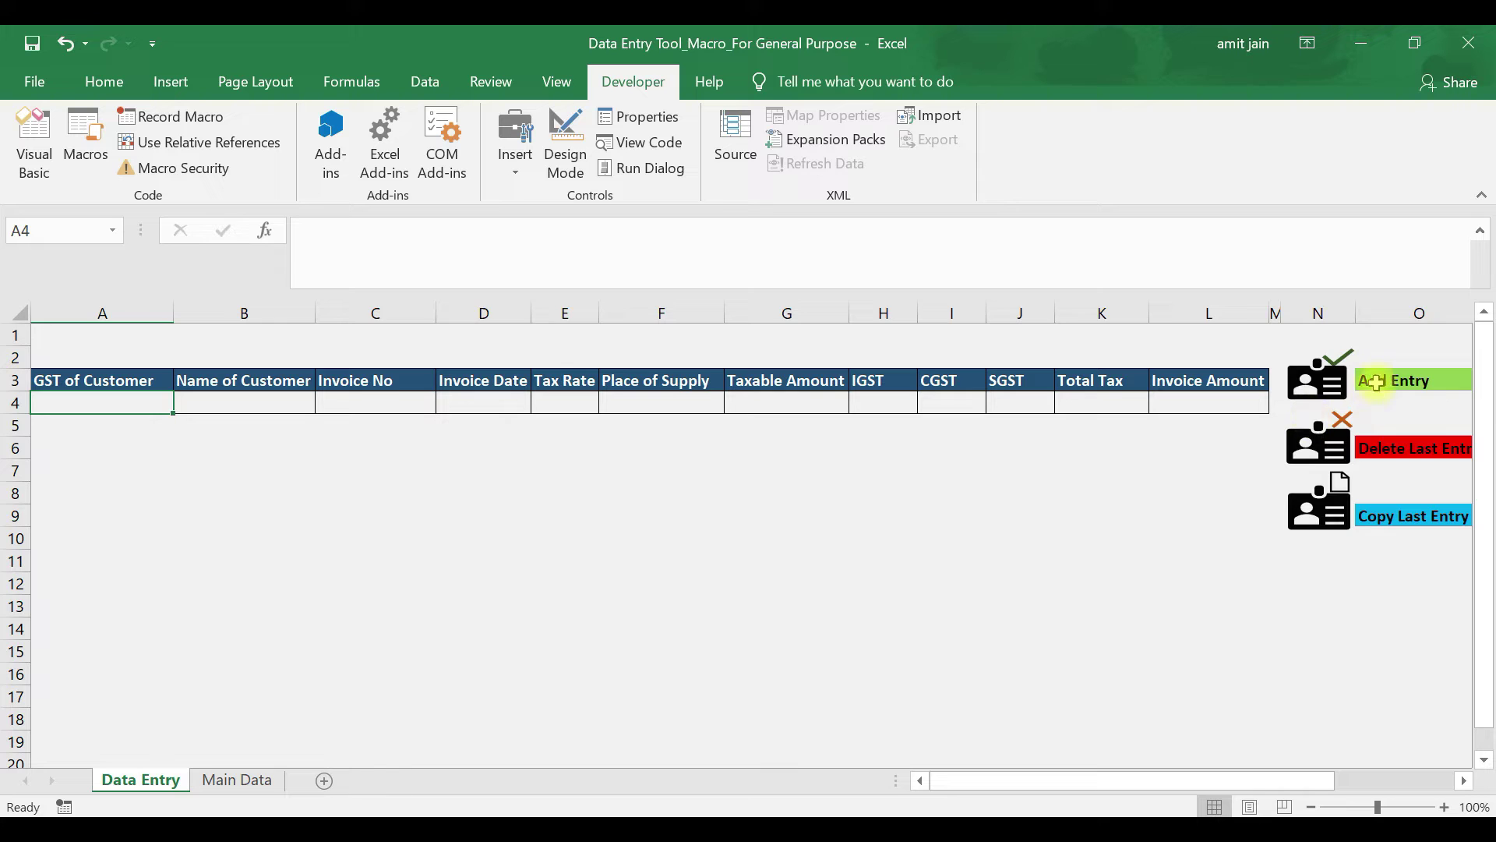
{"action": "right_click", "coordinate": [1325, 392]}
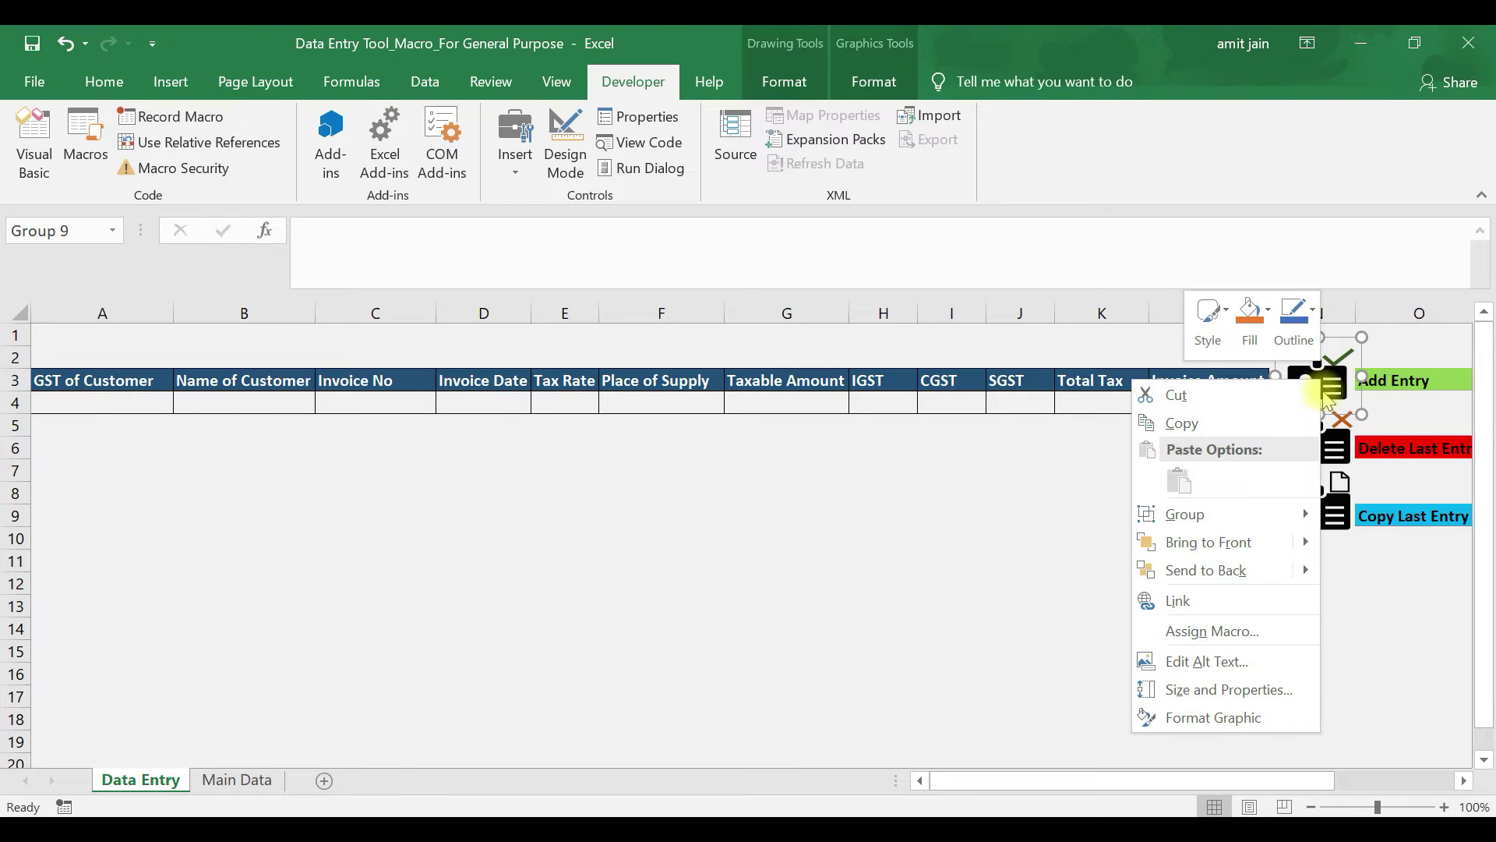
{"action": "left_click", "coordinate": [1212, 630]}
{"action": "left_click", "coordinate": [1035, 462]}
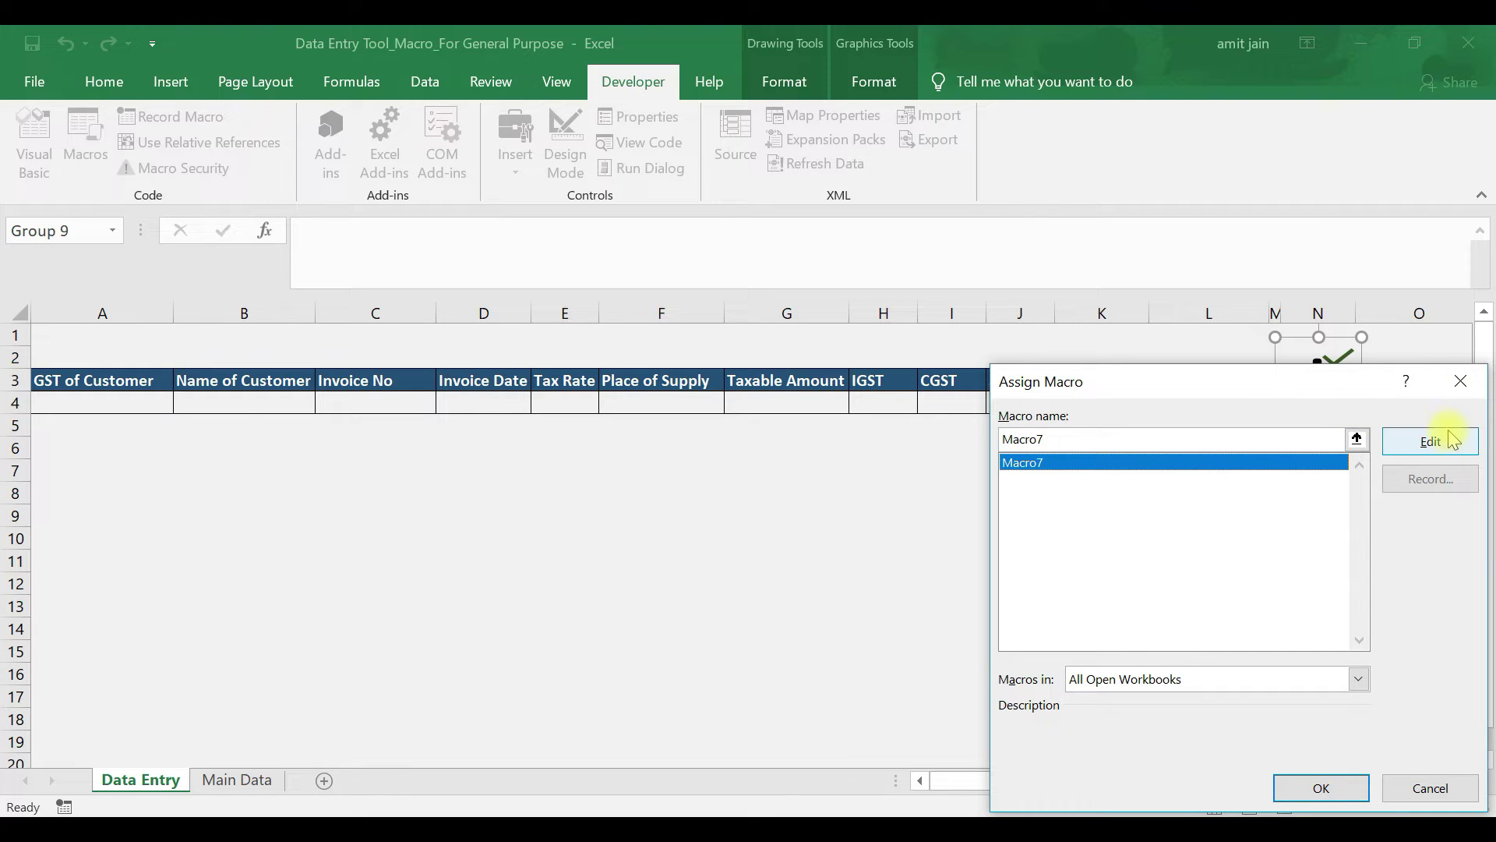
{"action": "left_click", "coordinate": [1462, 382]}
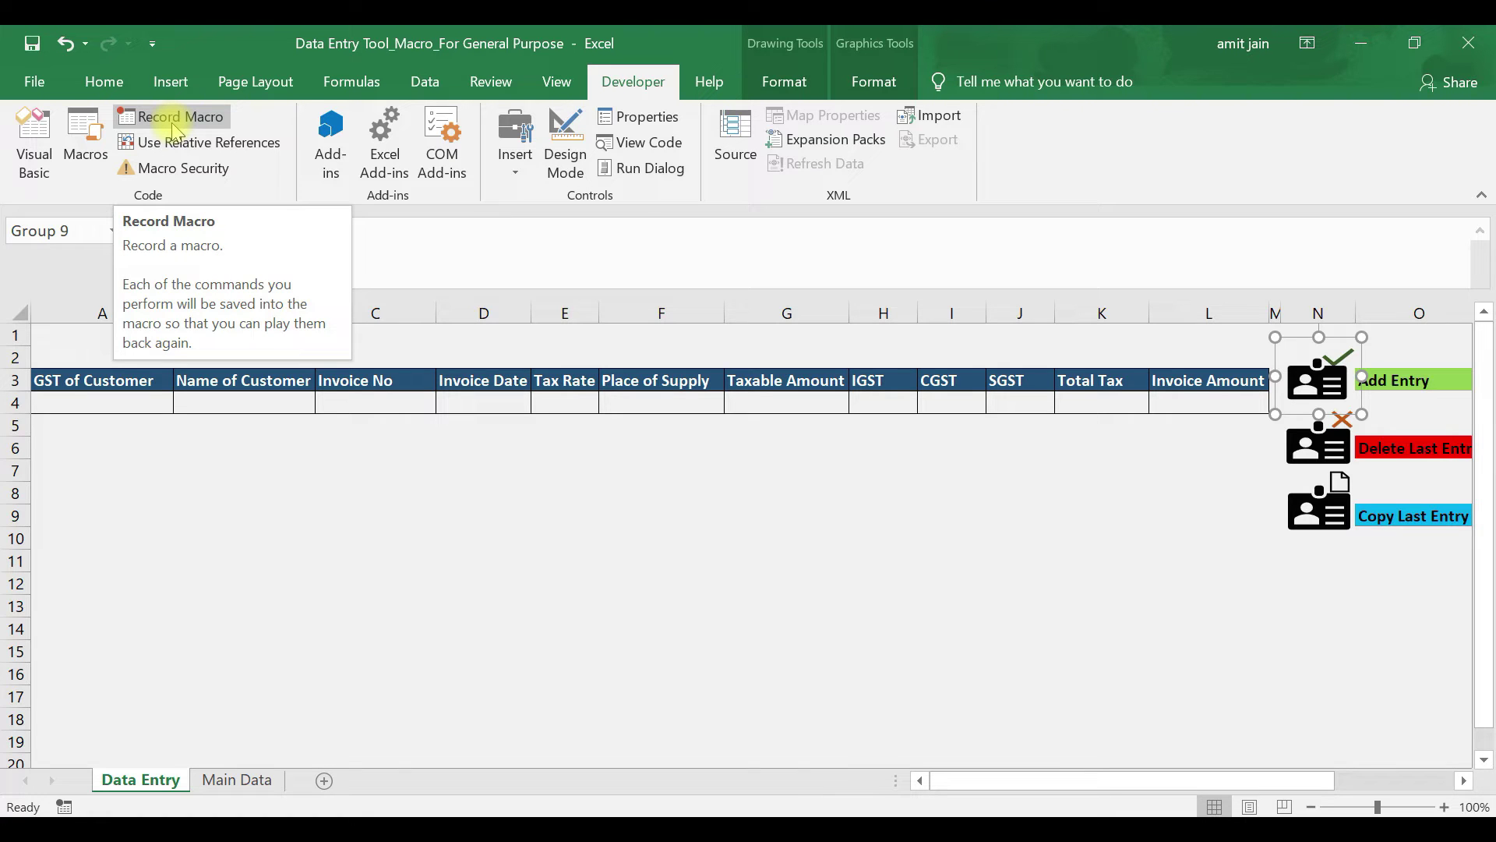
- Rename the Macro7 procedure to Add_Entry in its code, close the editor and check the macro list
{"action": "left_click", "coordinate": [86, 148]}
{"action": "left_click", "coordinate": [646, 465]}
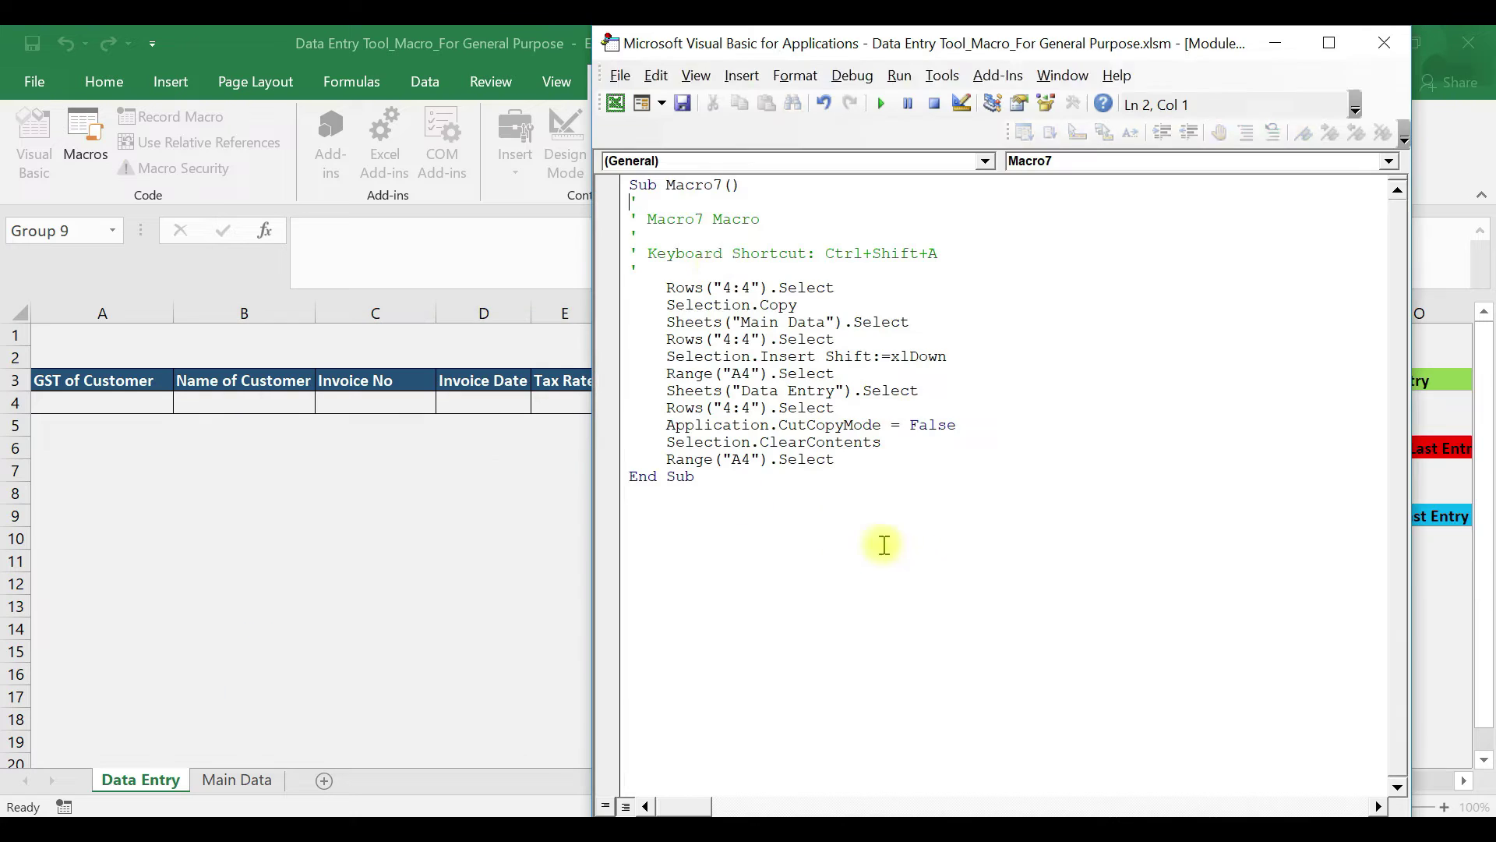
{"action": "left_click", "coordinate": [675, 187]}
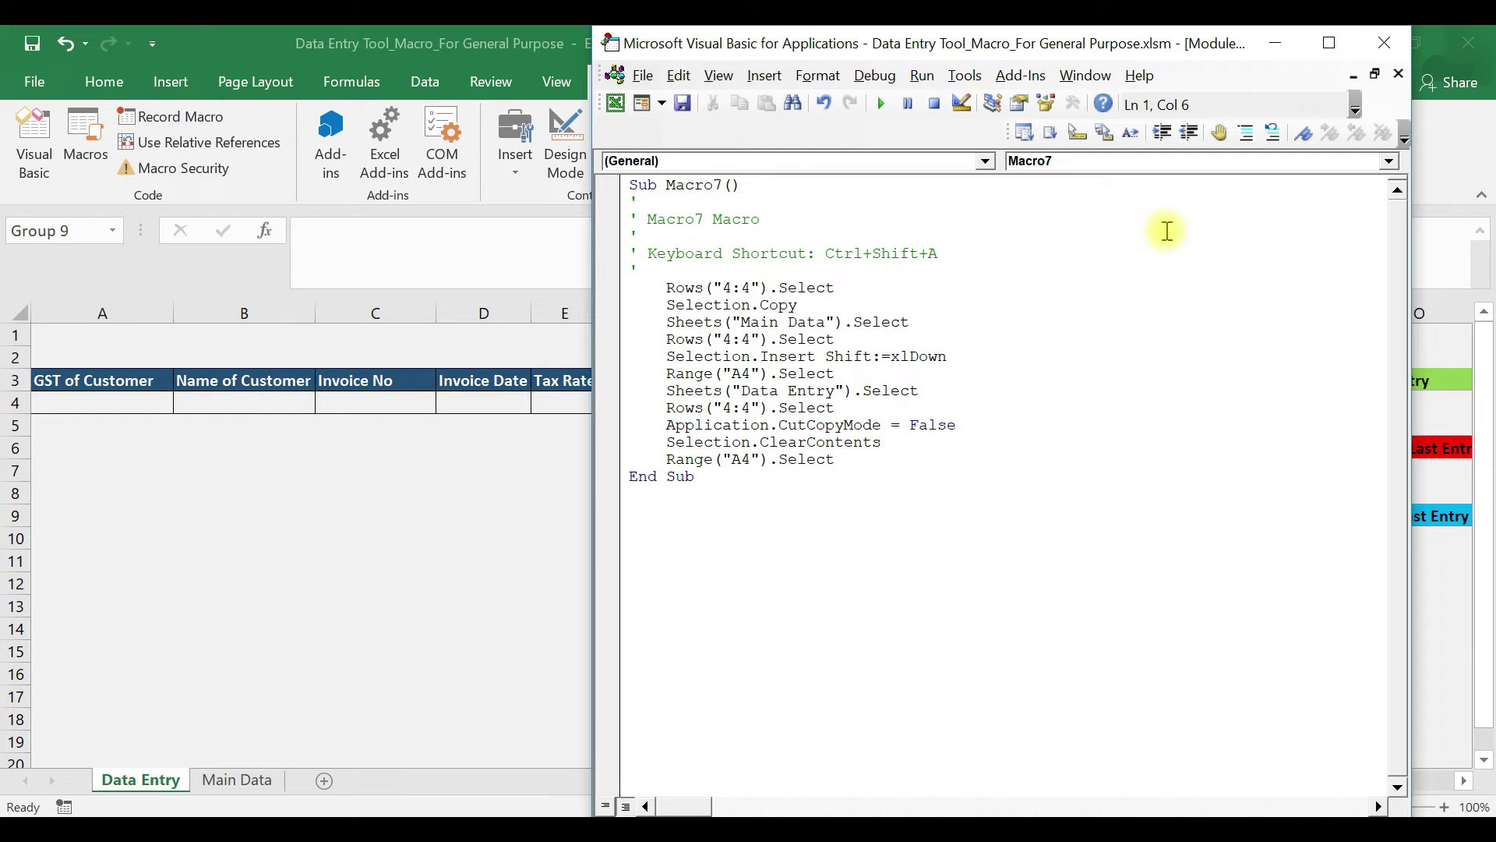
{"action": "key", "text": "shift+Right"}
{"action": "key", "text": "shift+Right"}
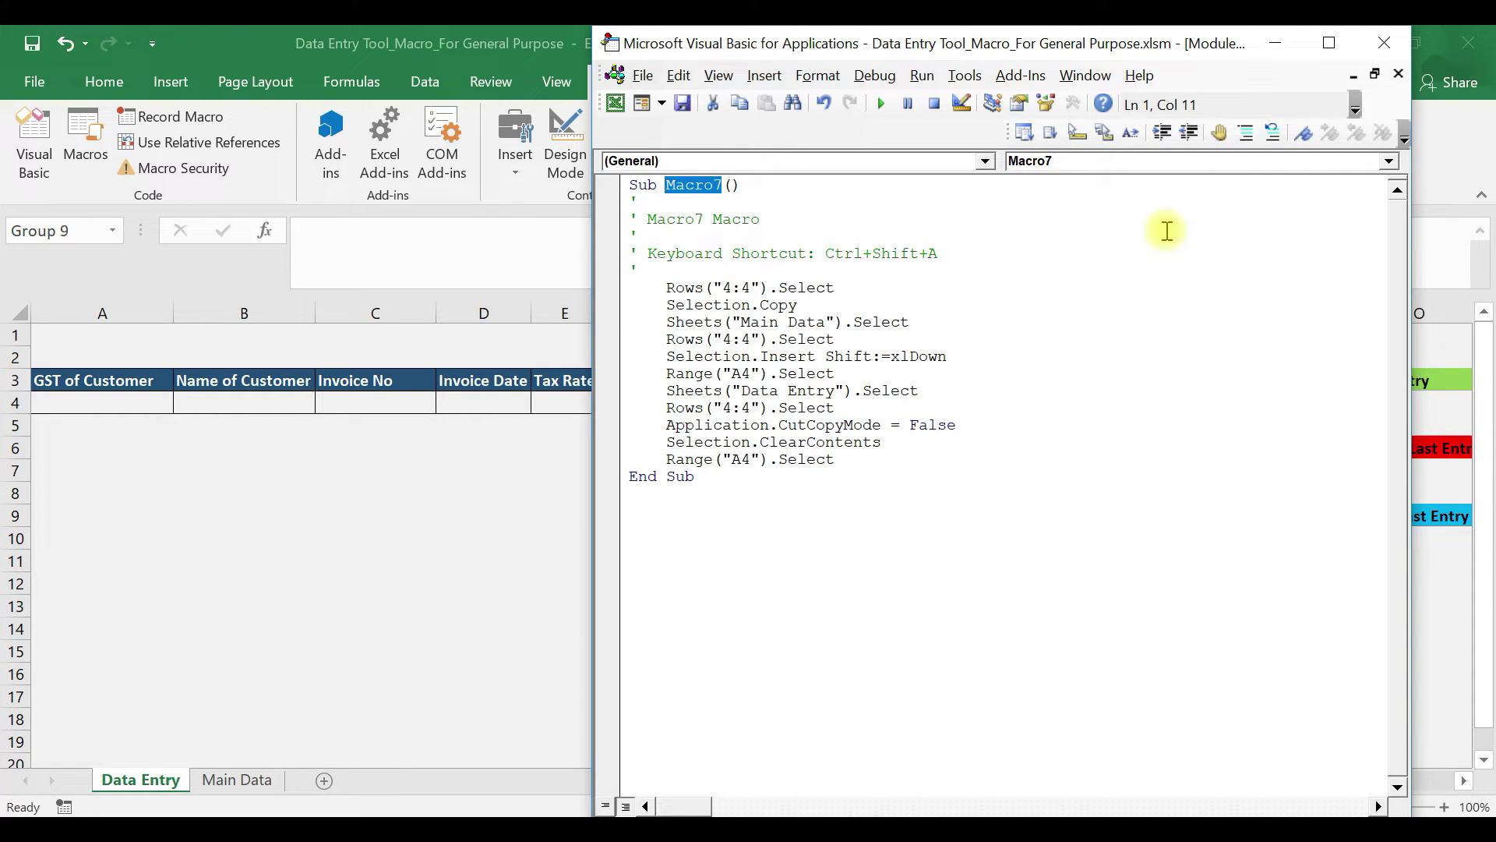
{"action": "type", "text": "Add_Entry"}
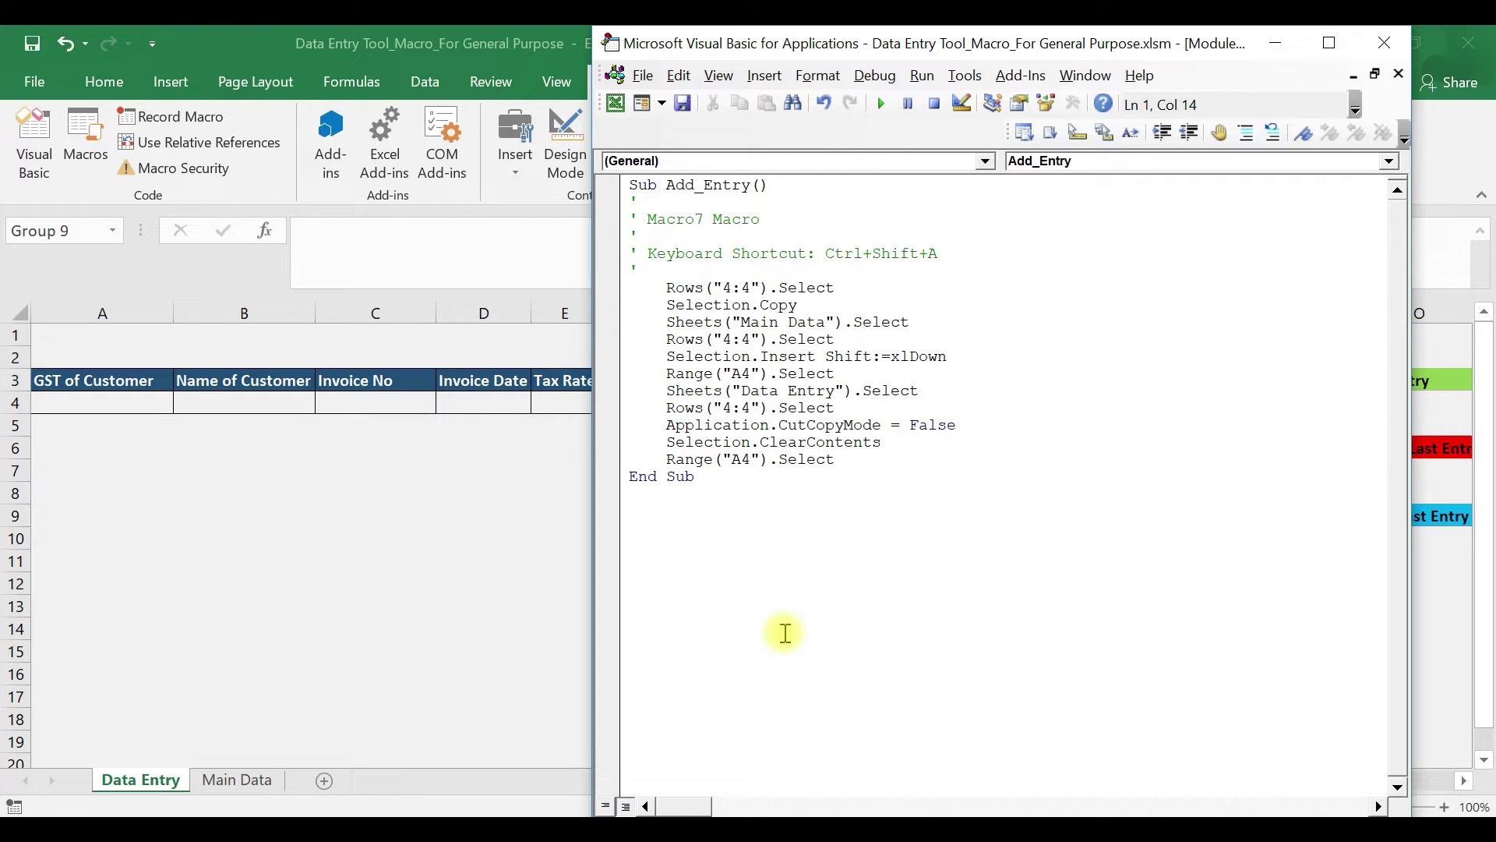
{"action": "left_click", "coordinate": [1384, 43]}
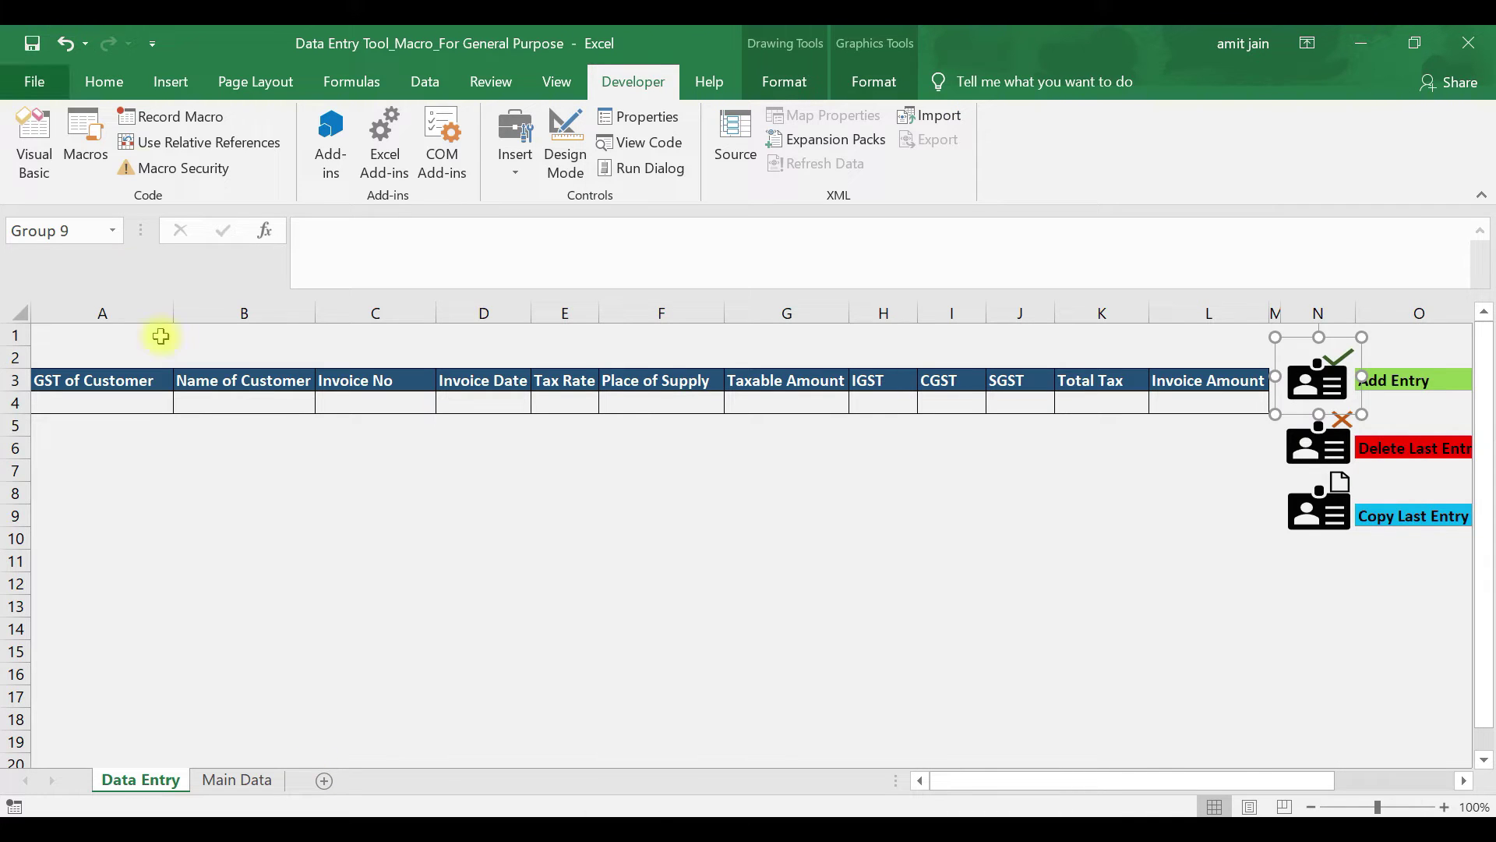
{"action": "left_click", "coordinate": [84, 145]}
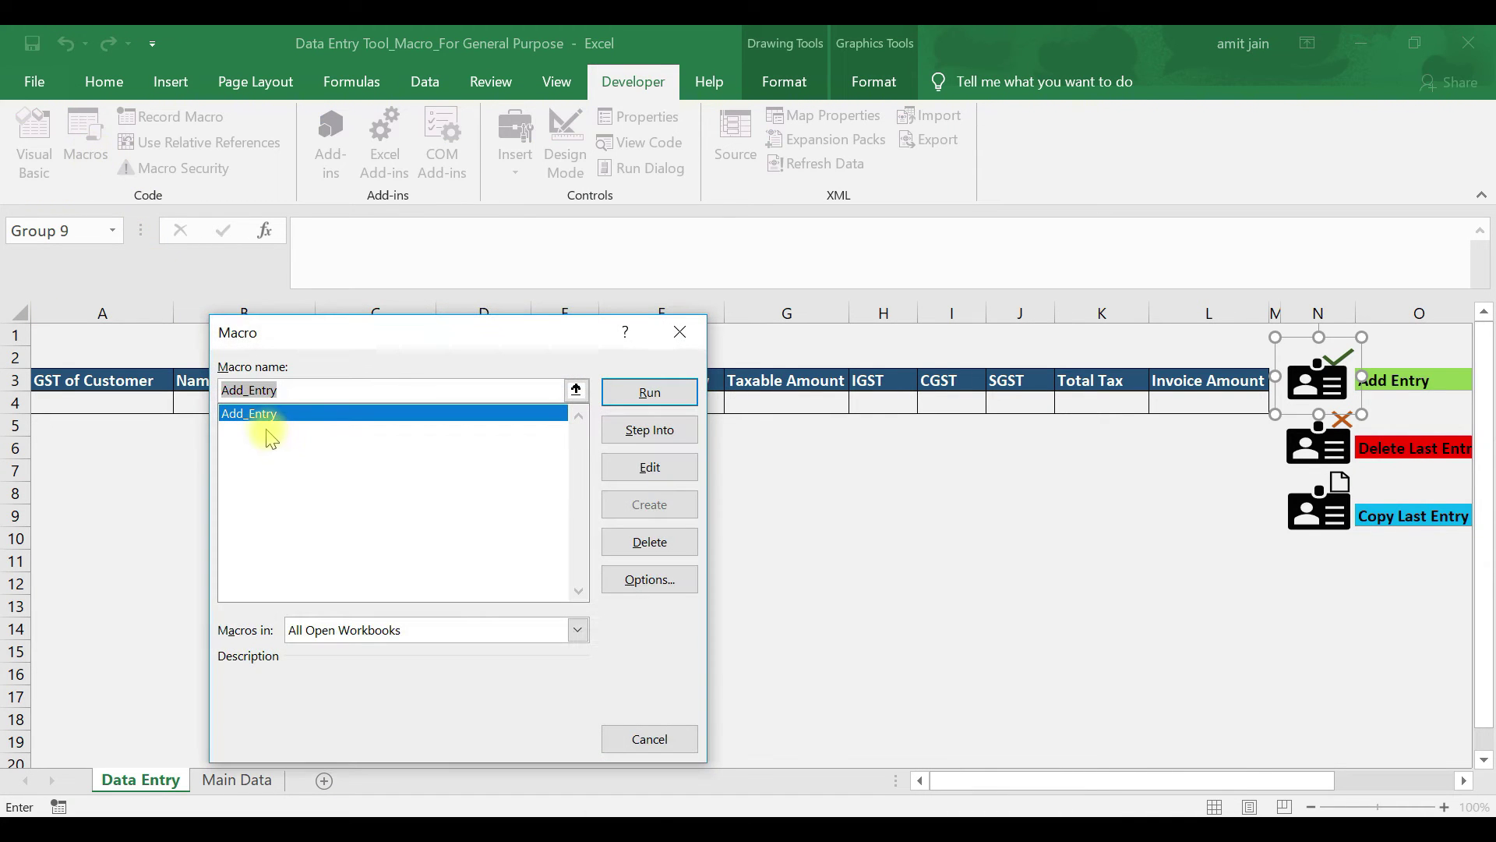
{"action": "left_click", "coordinate": [692, 345]}
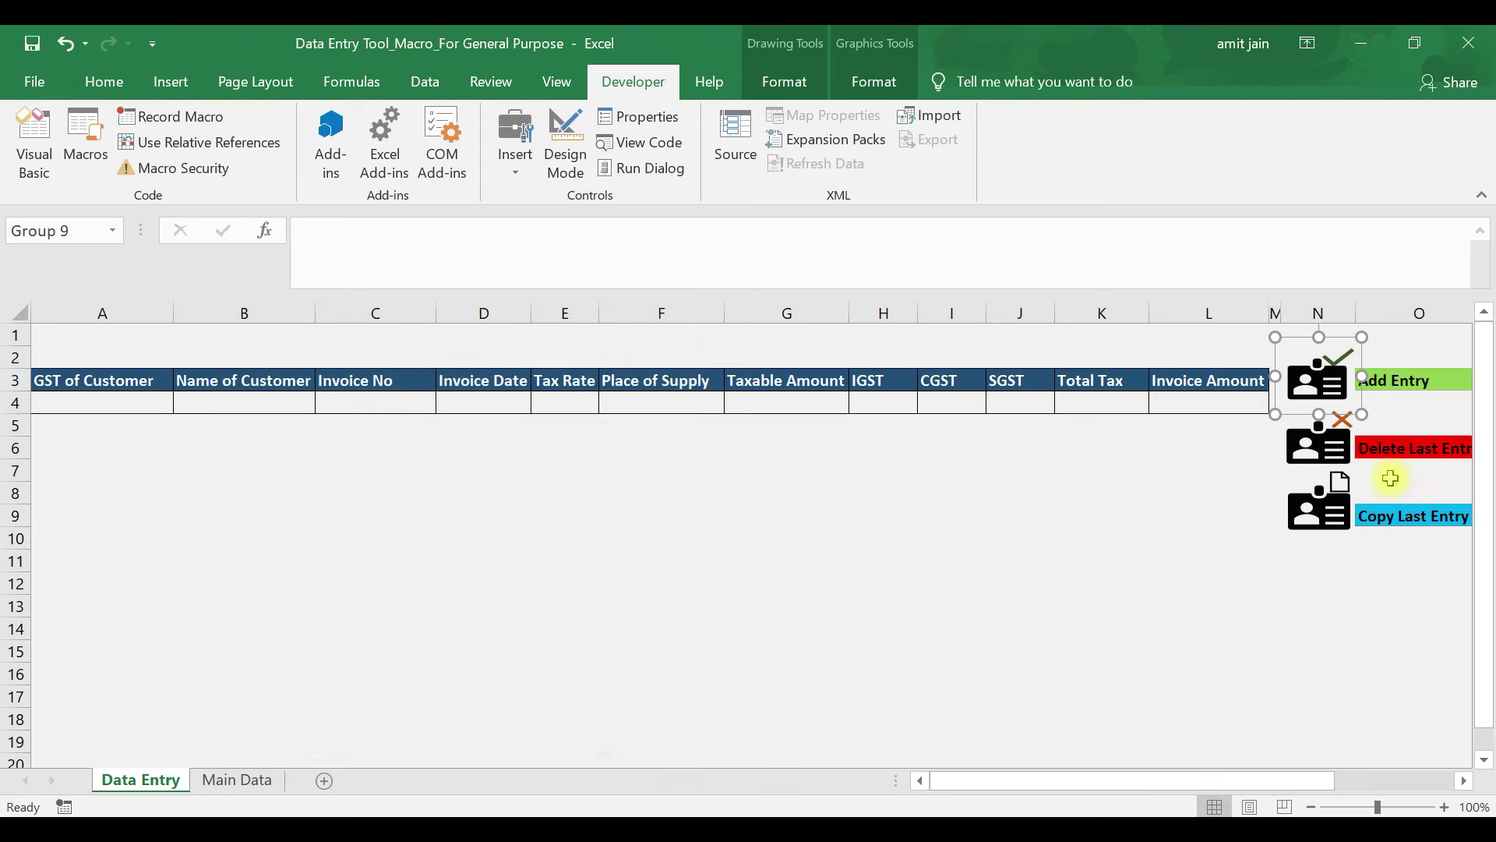
- Assign the Add_Entry macro from This Workbook to the Add Entry icon and deselect the icon
{"action": "right_click", "coordinate": [1319, 382]}
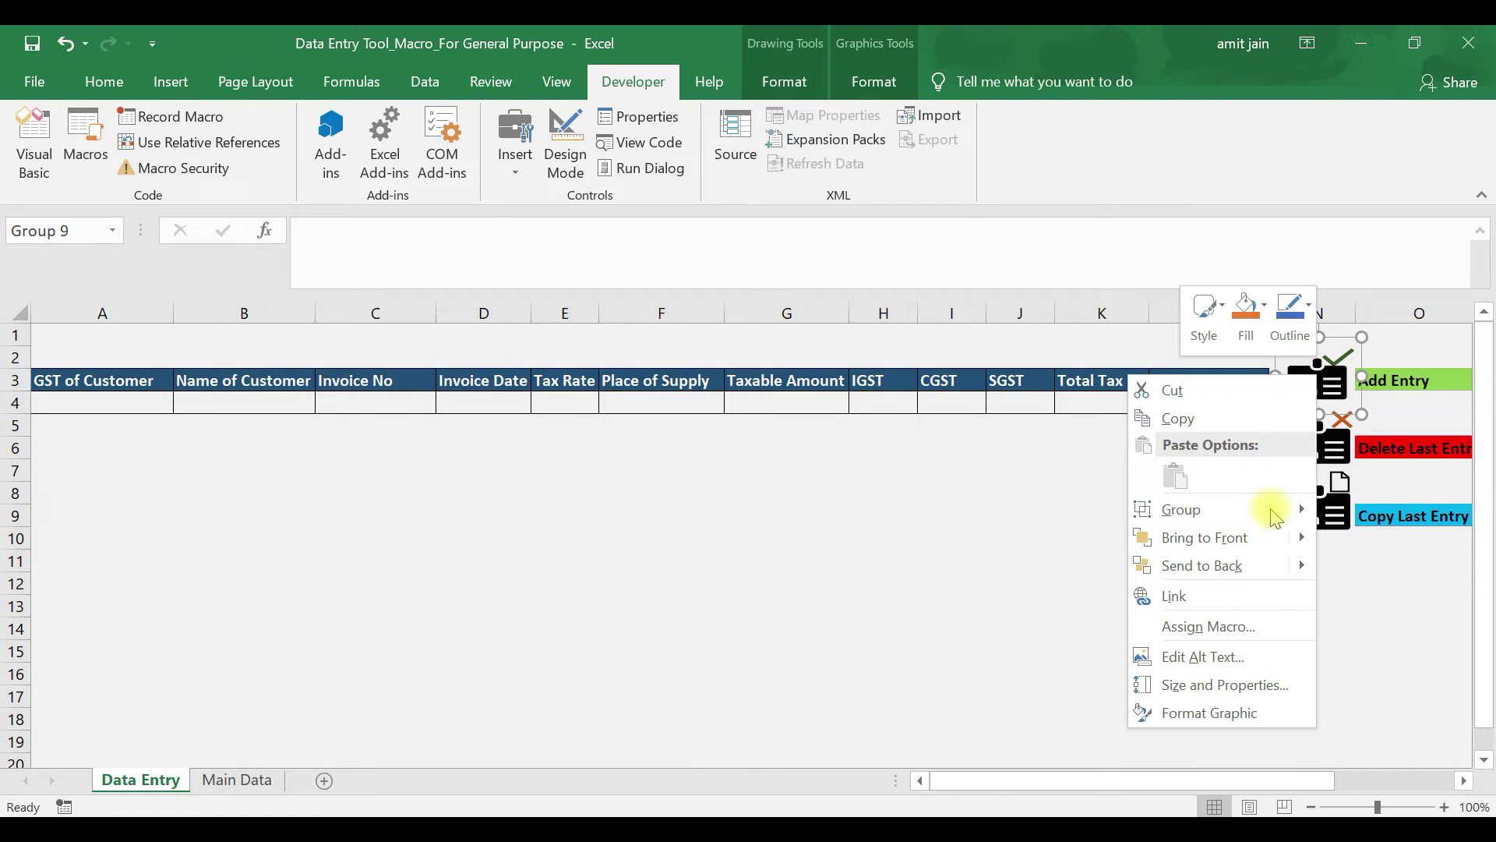
{"action": "left_click", "coordinate": [1209, 626]}
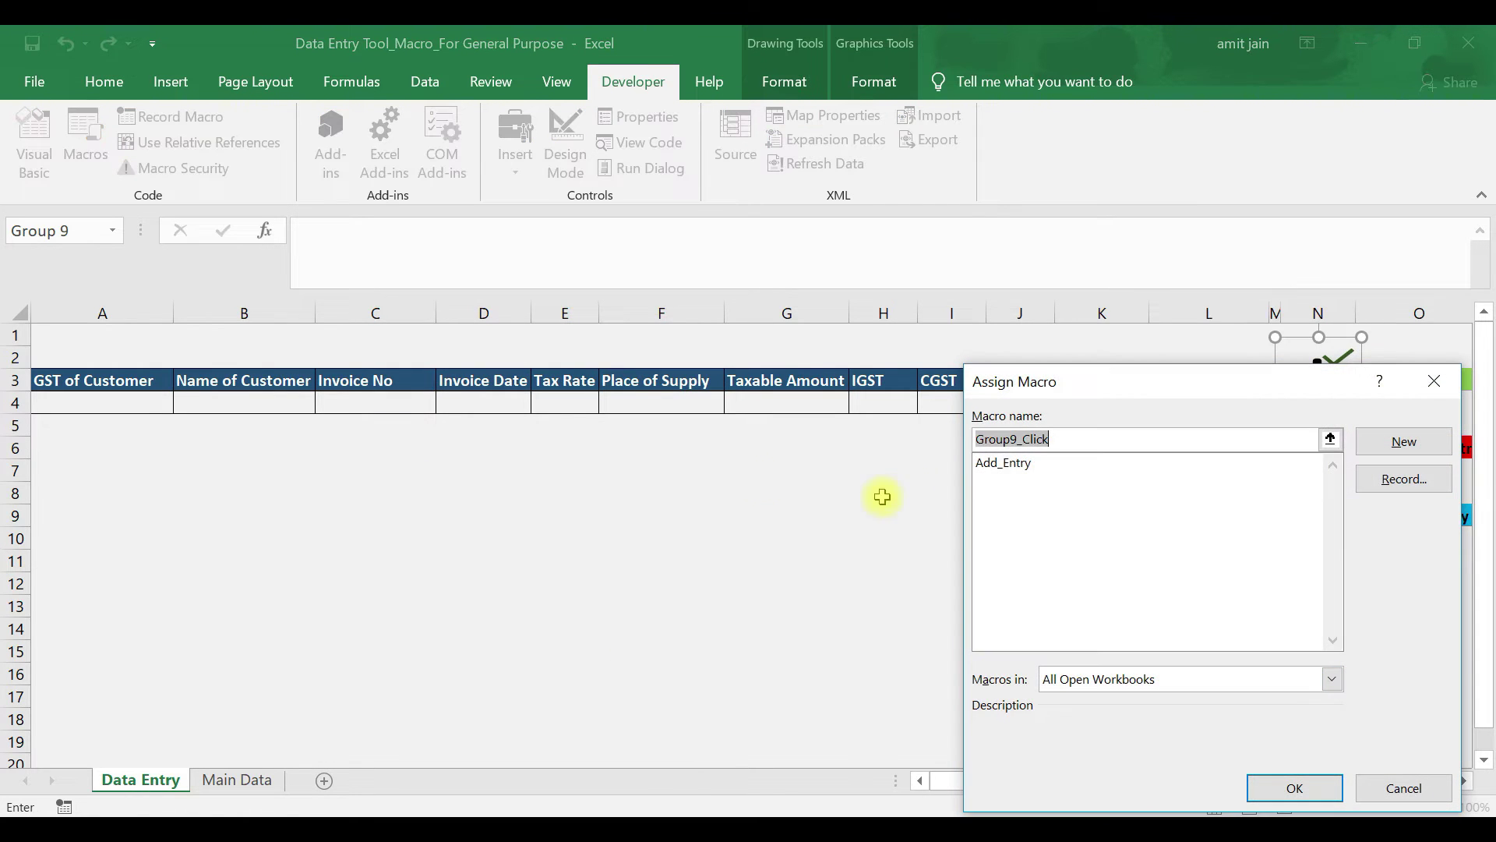
{"action": "left_click", "coordinate": [1003, 463]}
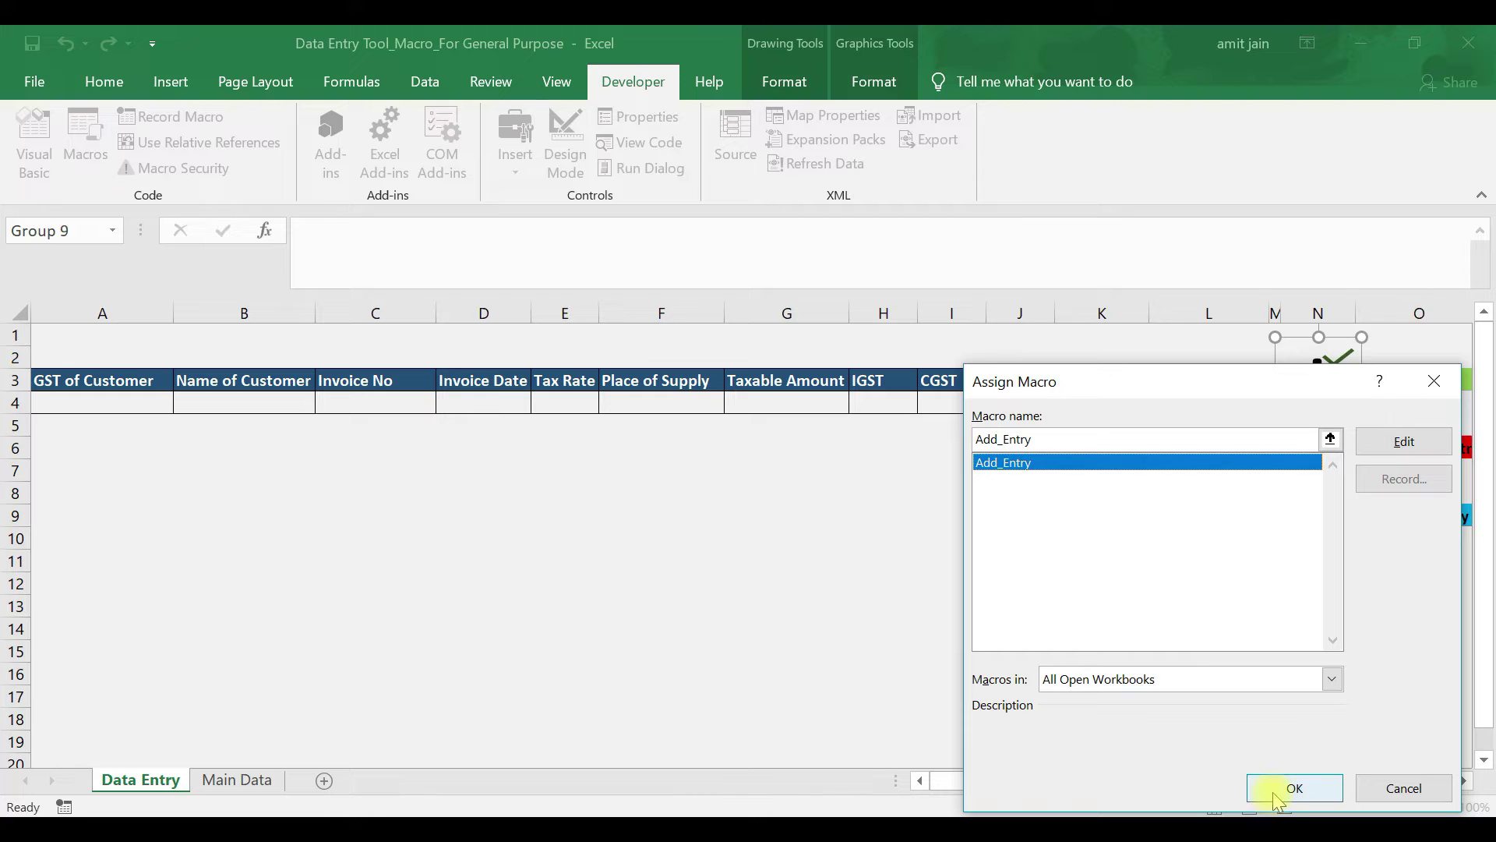
{"action": "left_click", "coordinate": [1332, 680]}
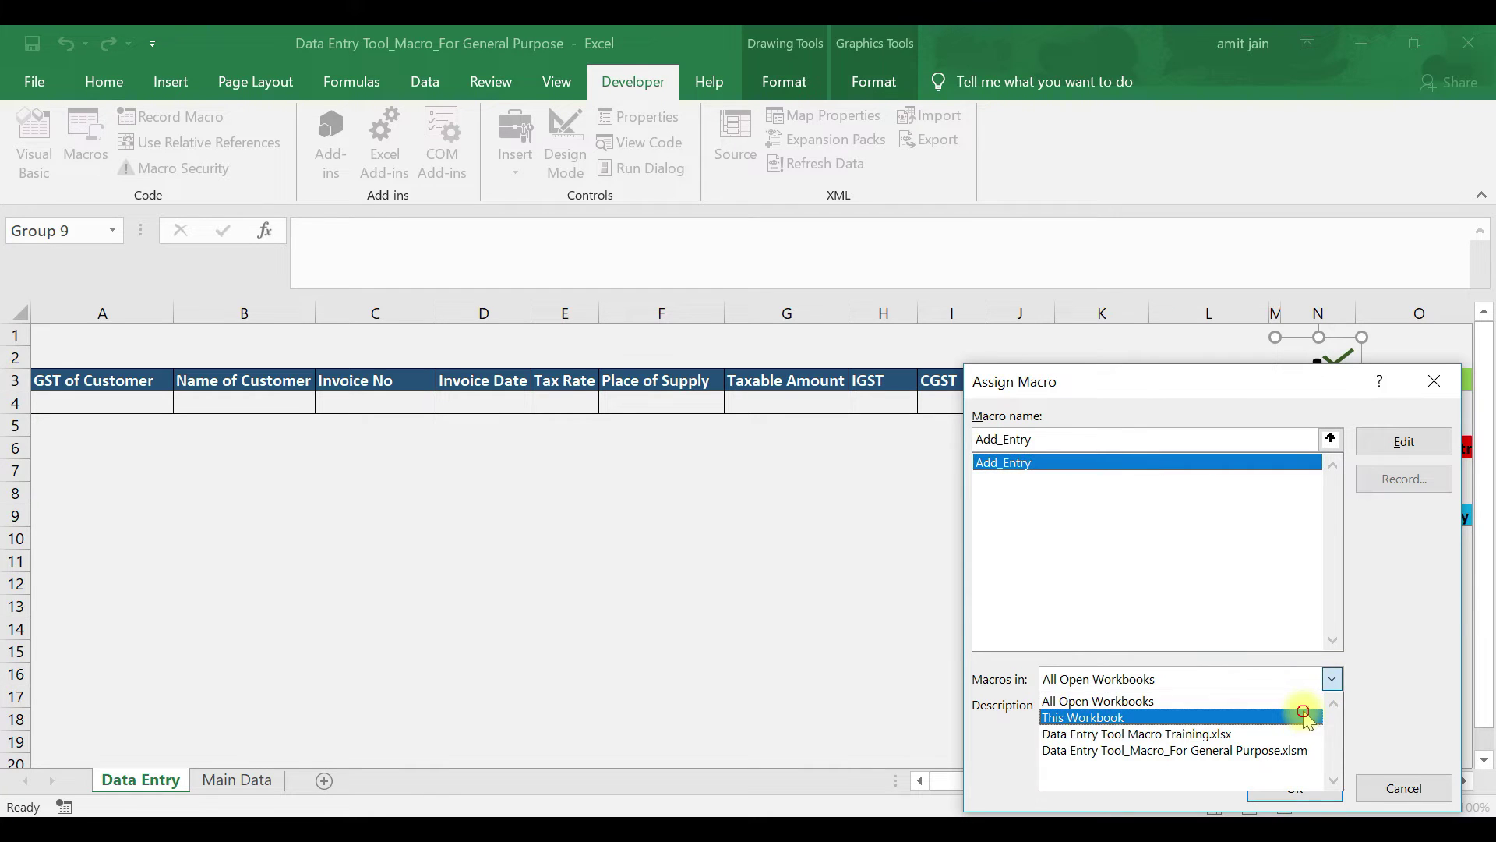
{"action": "left_click", "coordinate": [1308, 717]}
{"action": "left_click", "coordinate": [1024, 470]}
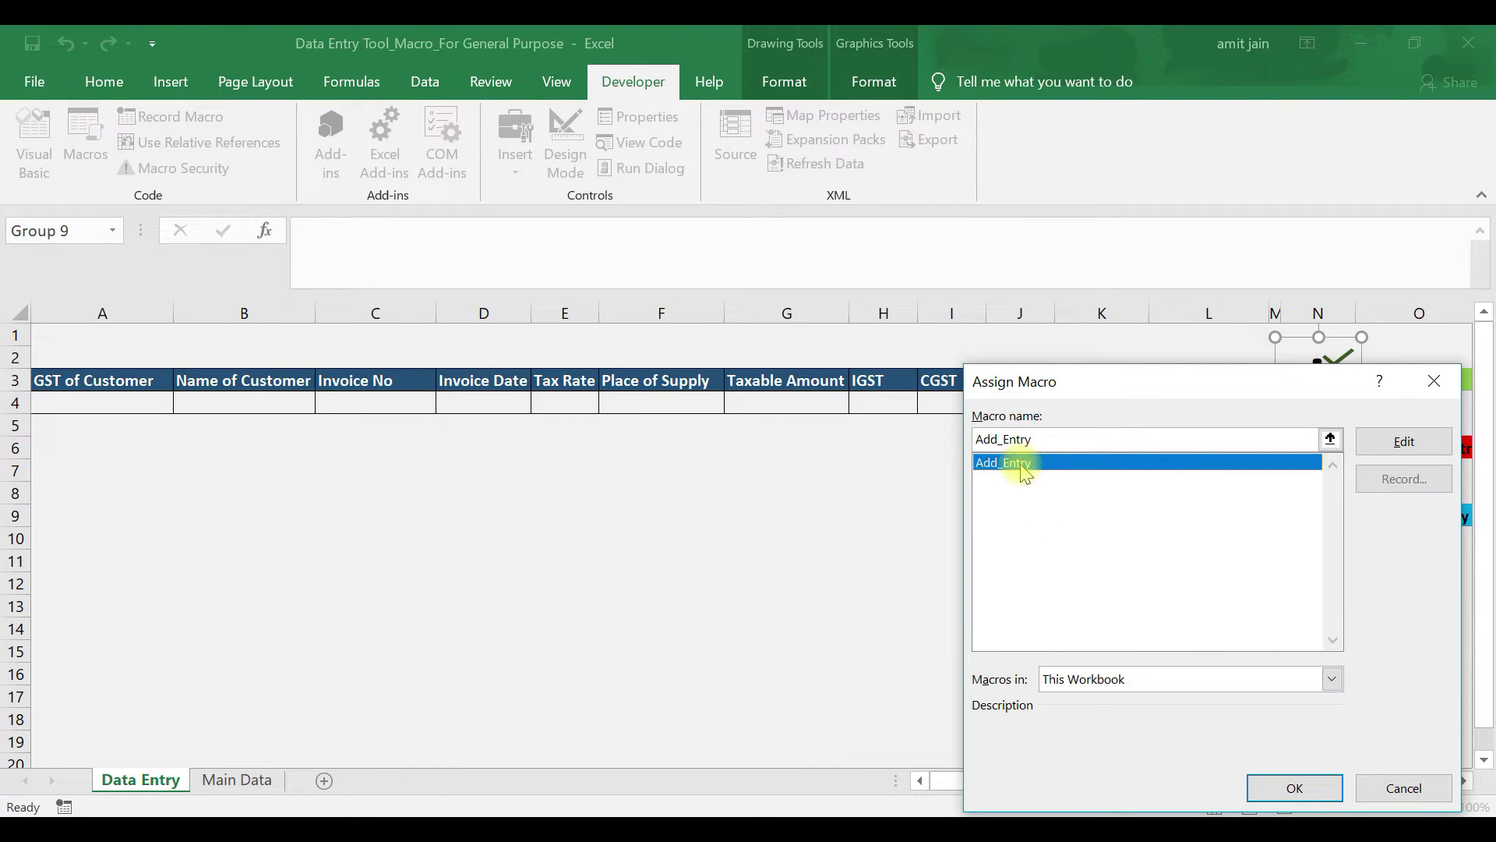
{"action": "left_click", "coordinate": [1278, 787]}
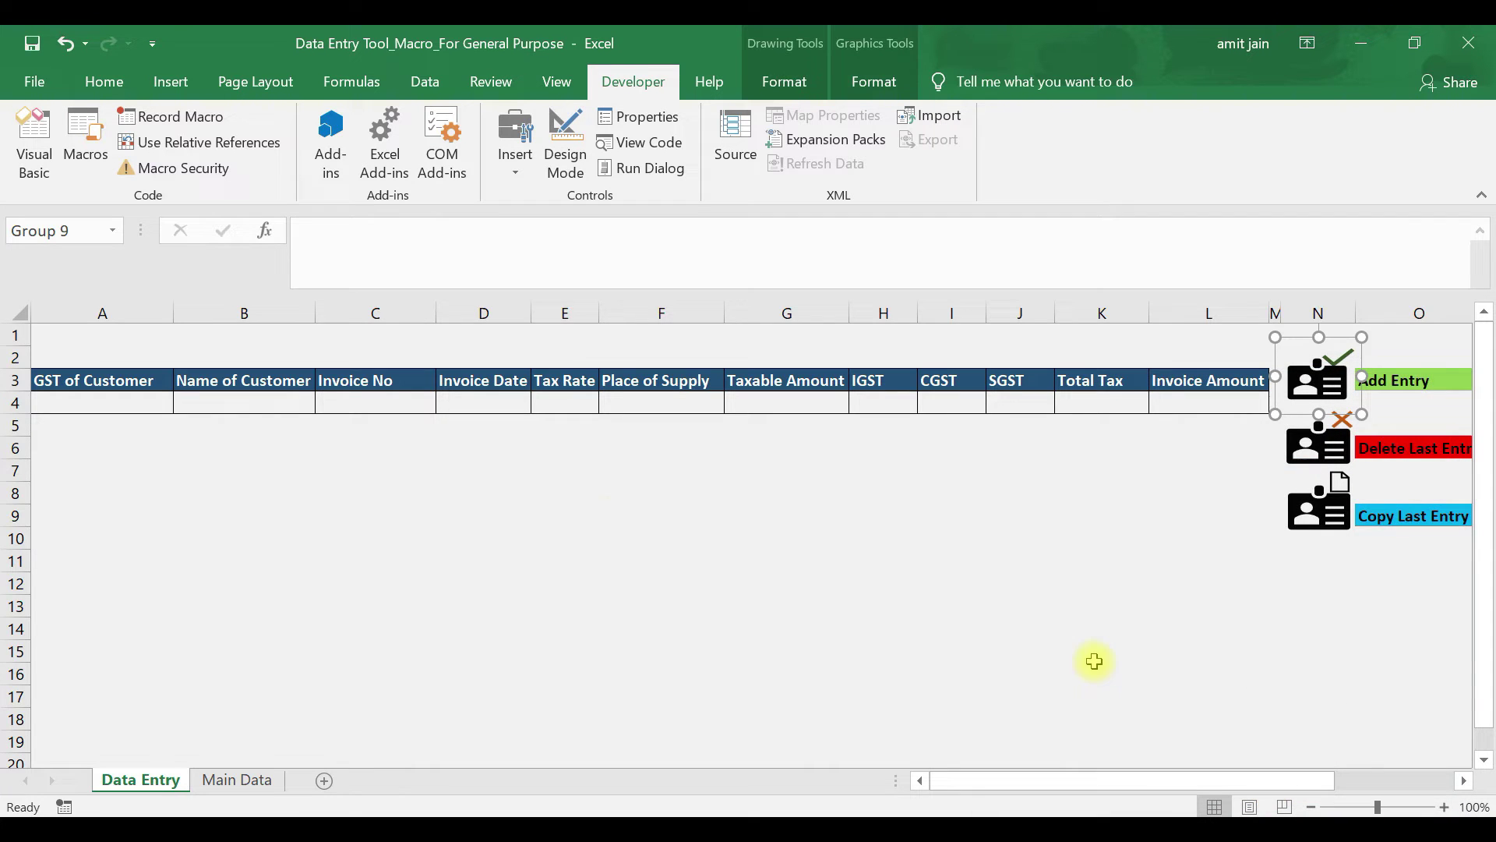
{"action": "left_click", "coordinate": [602, 515]}
- In row 4 of Data Entry, enter the customer's GST number, the customer name Raman & Co and the invoice number
{"action": "left_click", "coordinate": [145, 402]}
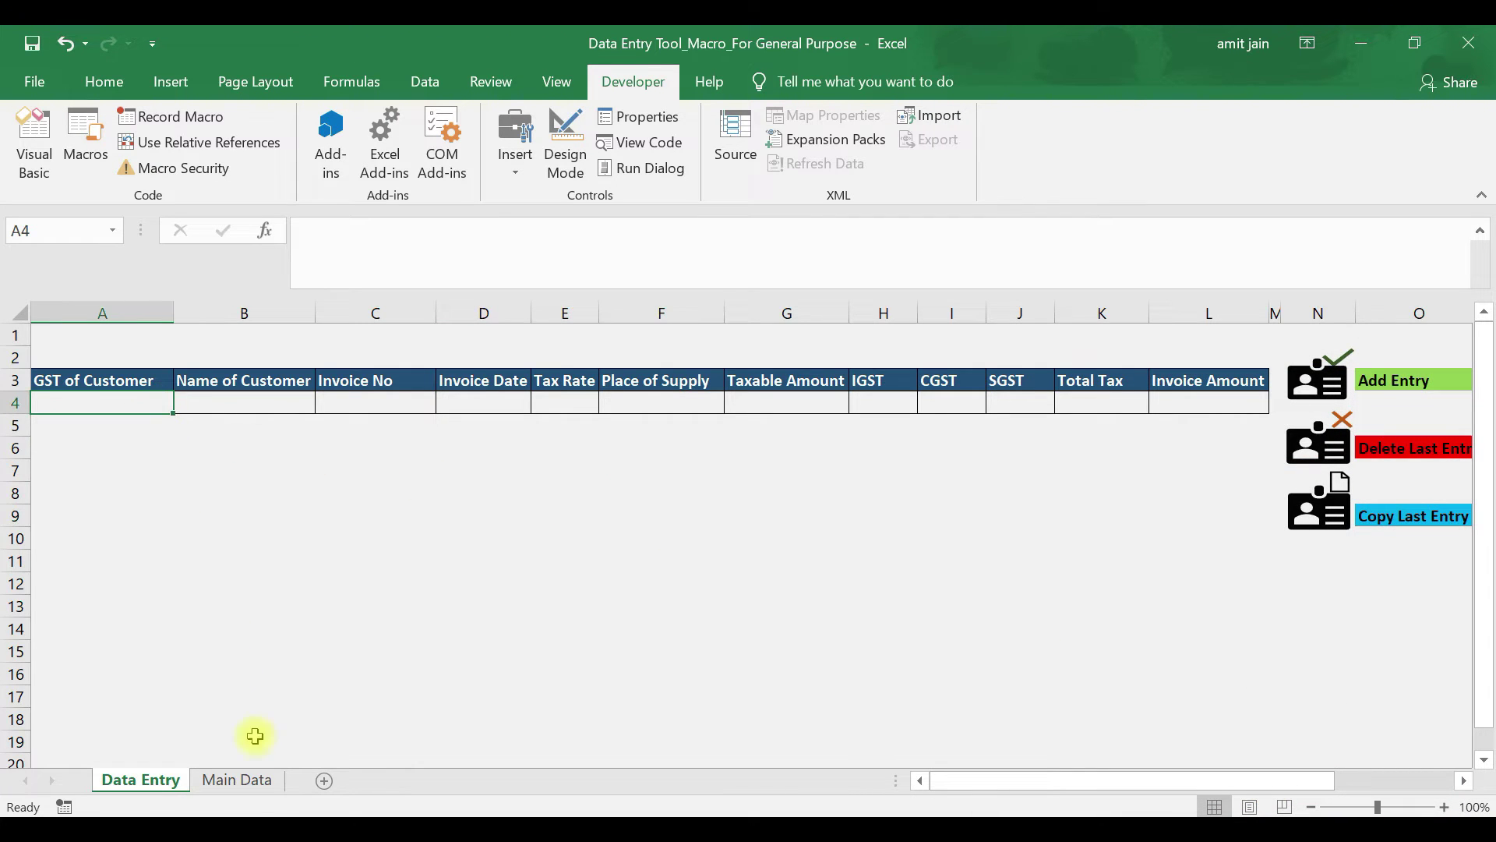
{"action": "left_click", "coordinate": [240, 777]}
{"action": "left_click", "coordinate": [156, 778]}
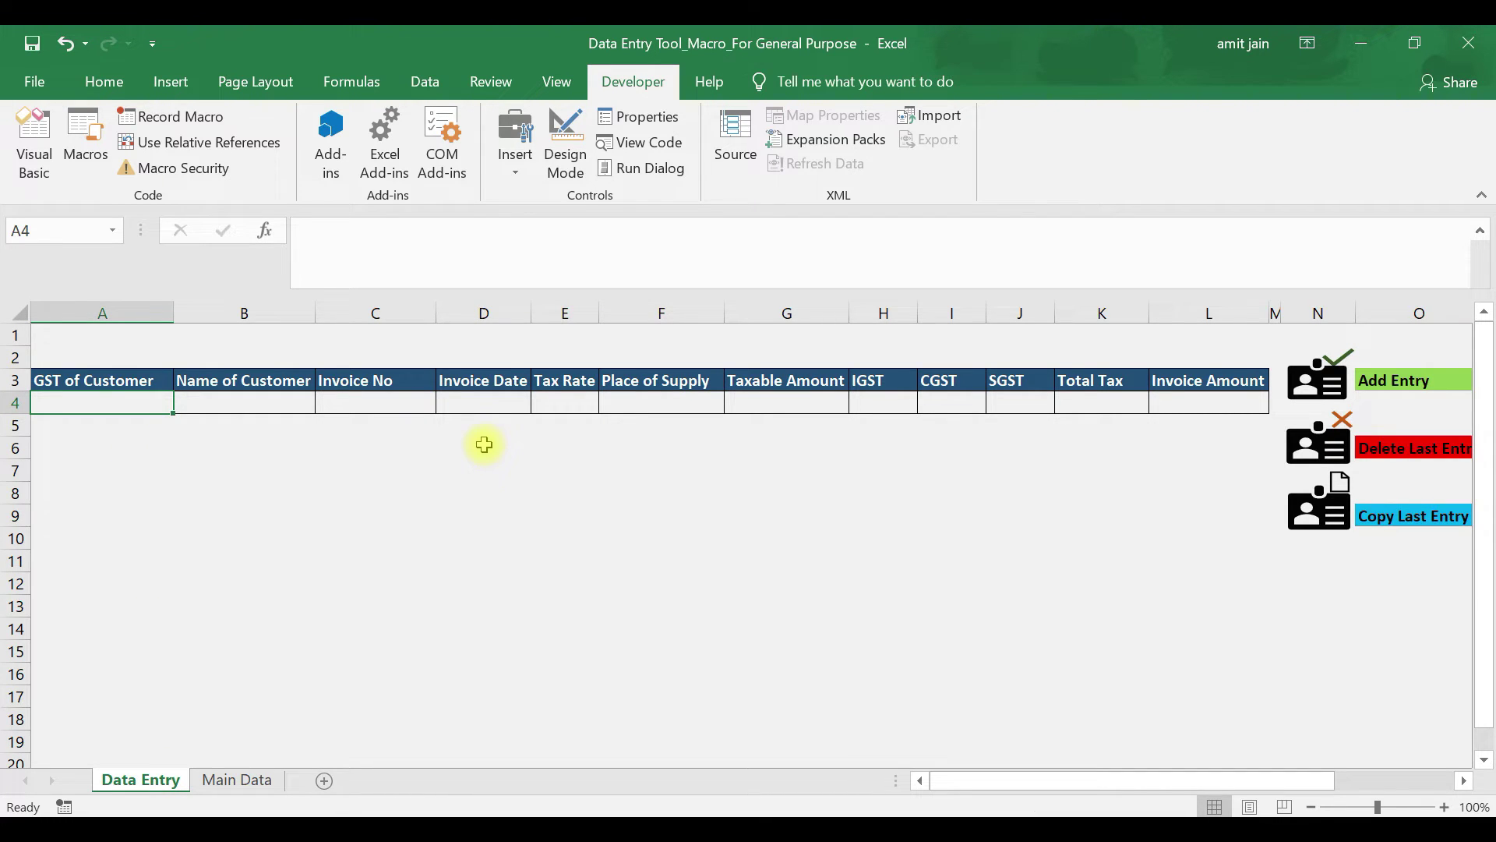
{"action": "type", "text": "06DFGRT4567S"}
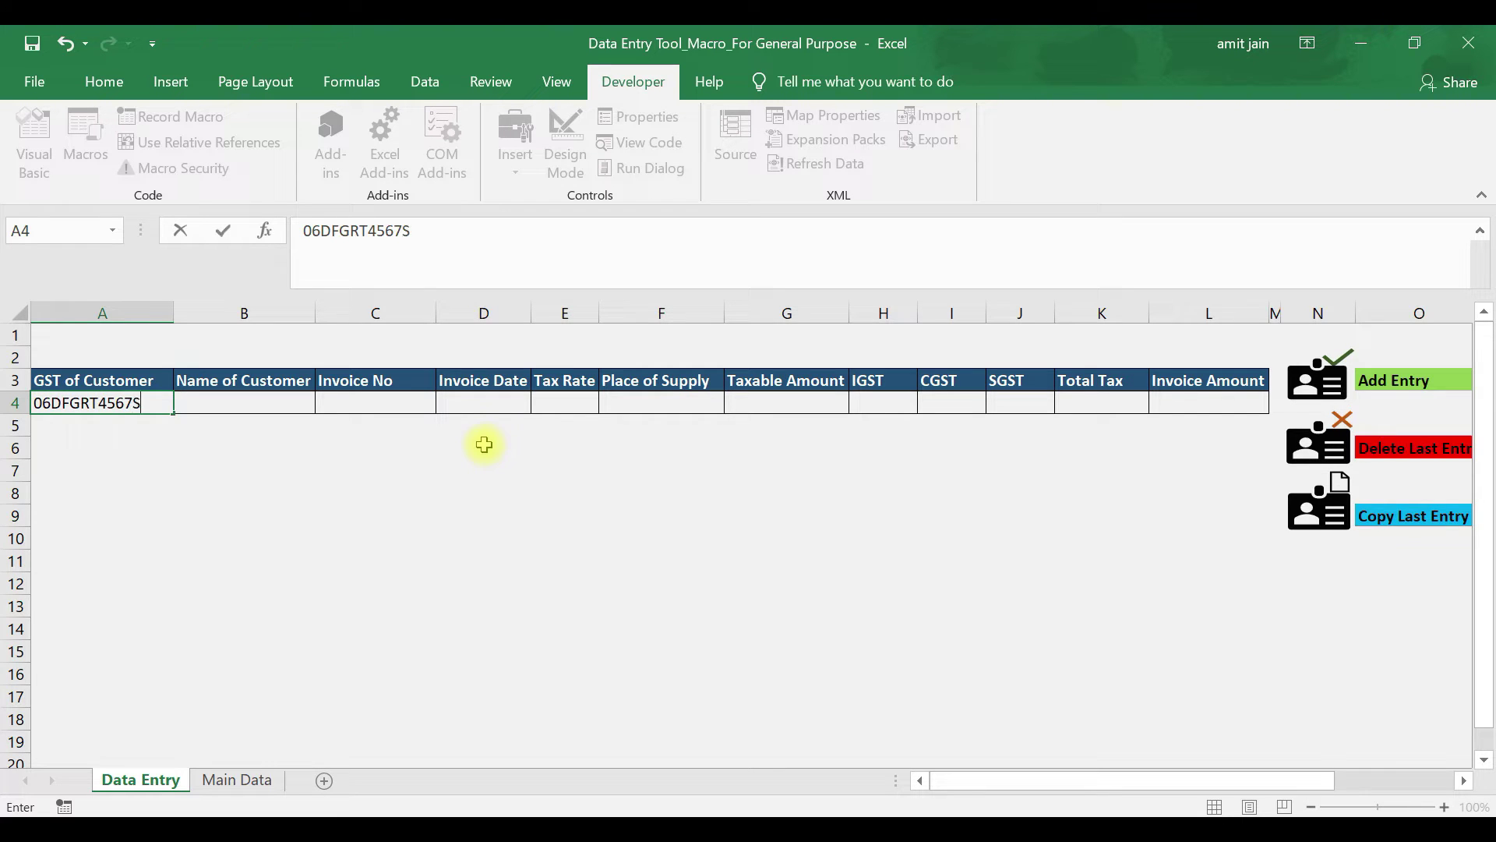
{"action": "key", "text": "Tab"}
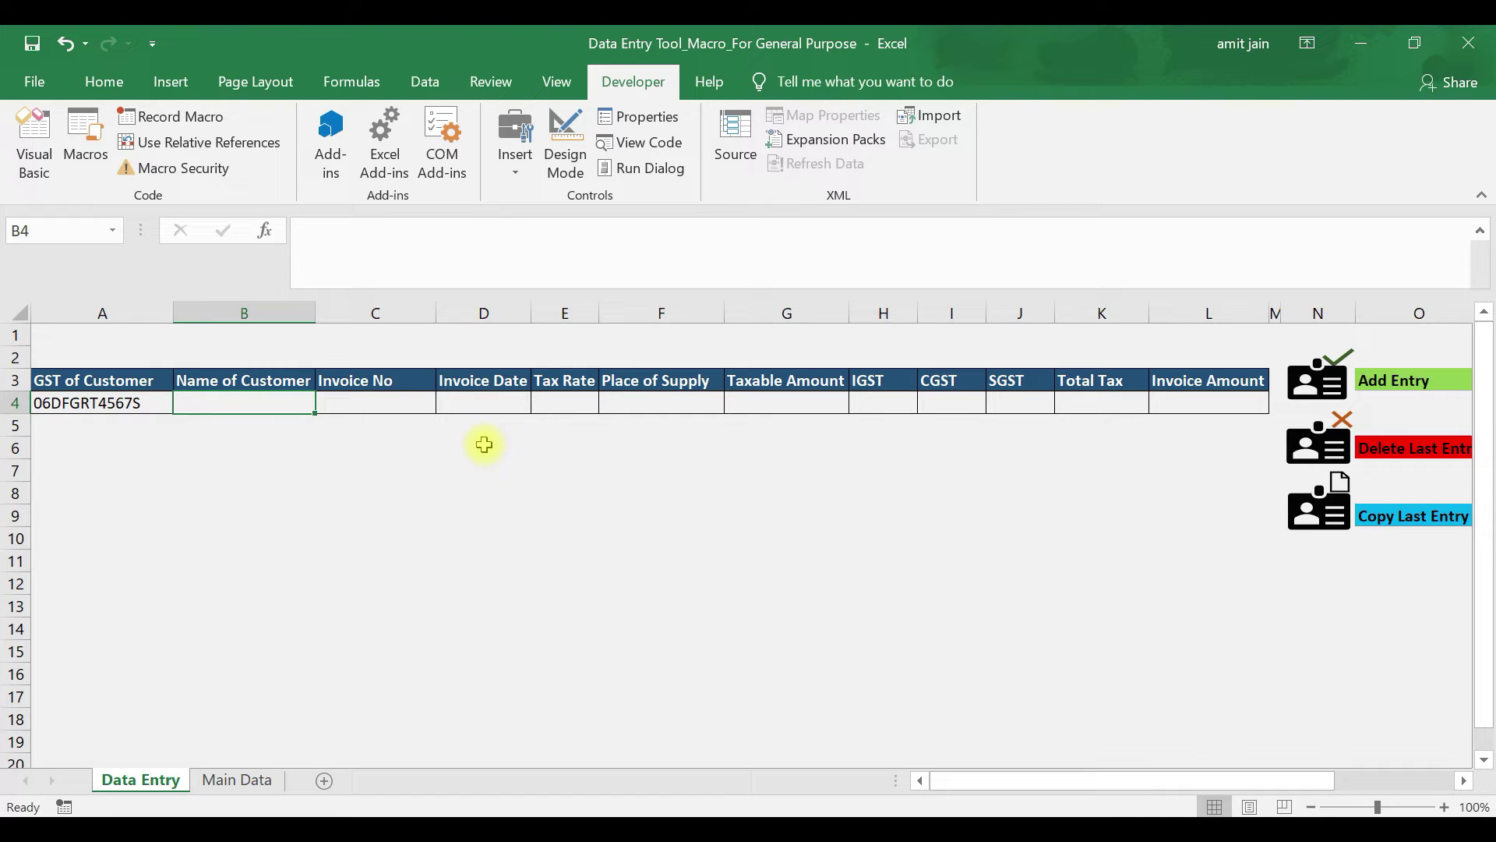
{"action": "type", "text": "Raman"}
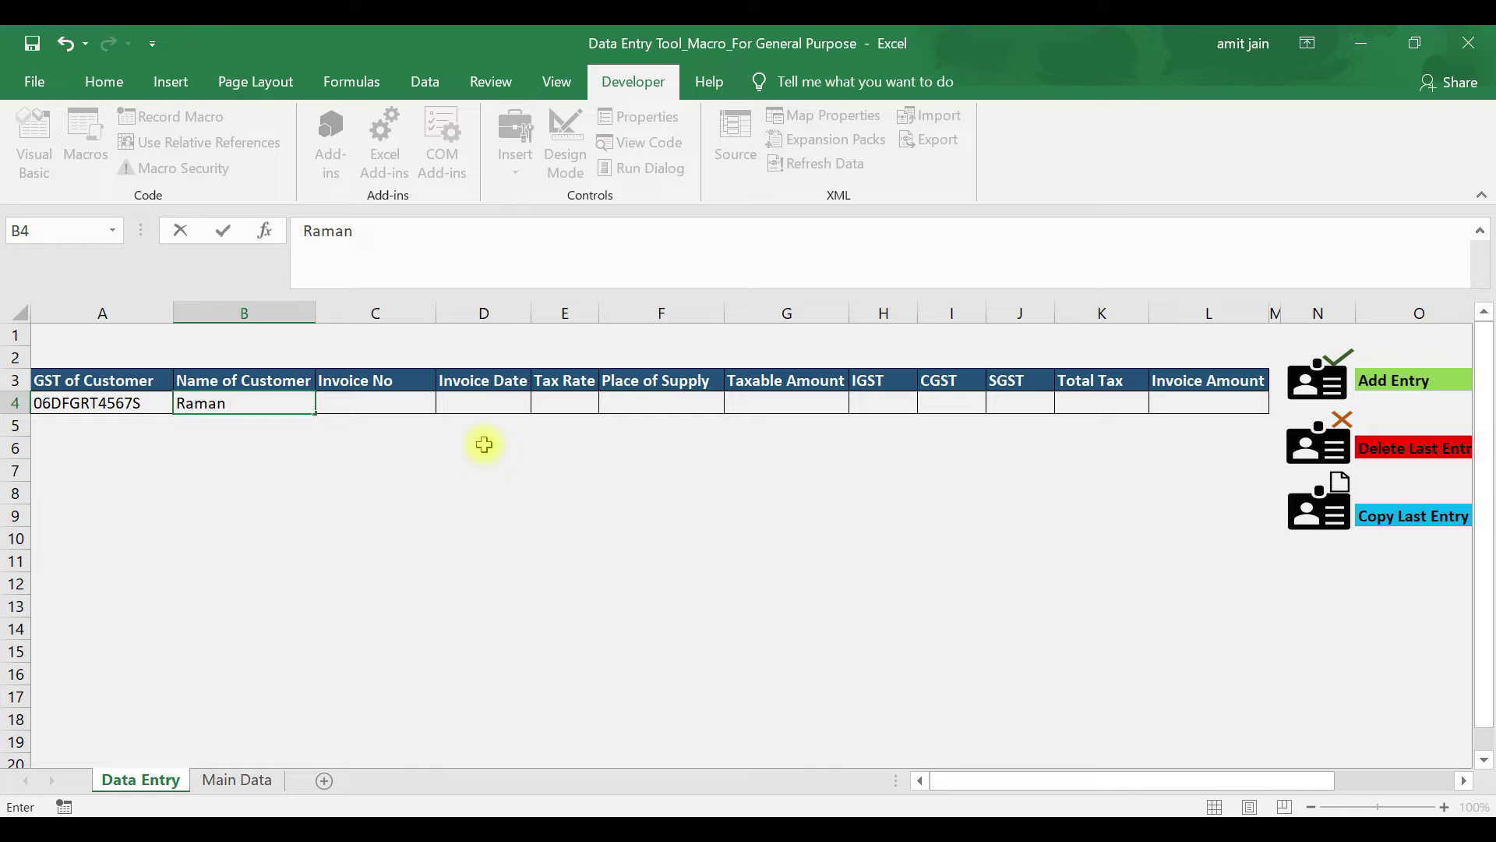
{"action": "key", "text": "Tab"}
{"action": "type", "text": "89"}
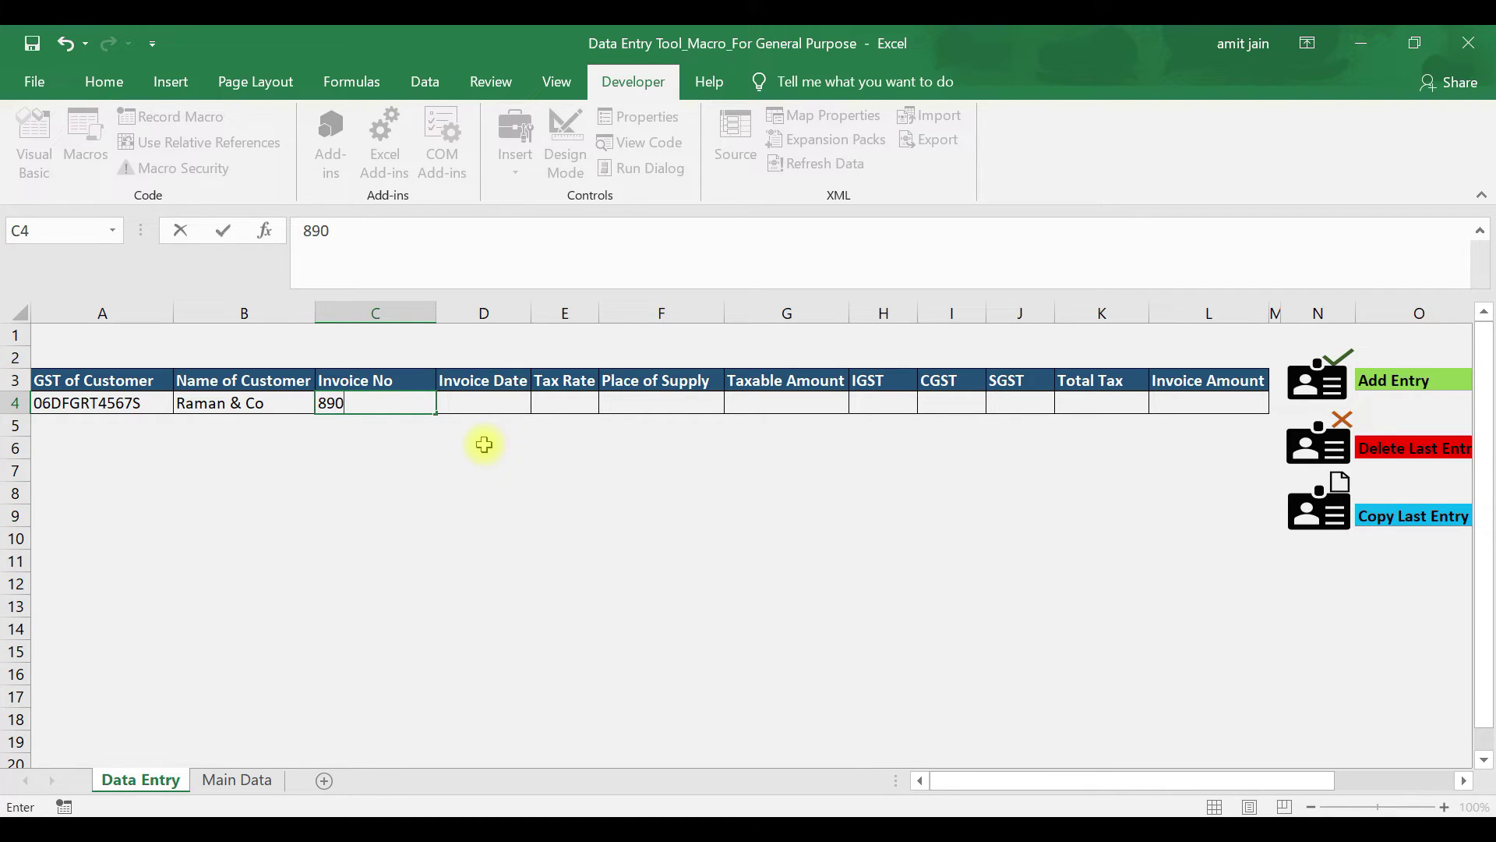
{"action": "key", "text": "Tab"}
- Fill row 4 with invoice date 15-Mar-19, tax rate 12, place of supply Delhi and taxable amount 20000
{"action": "type", "text": "1"}
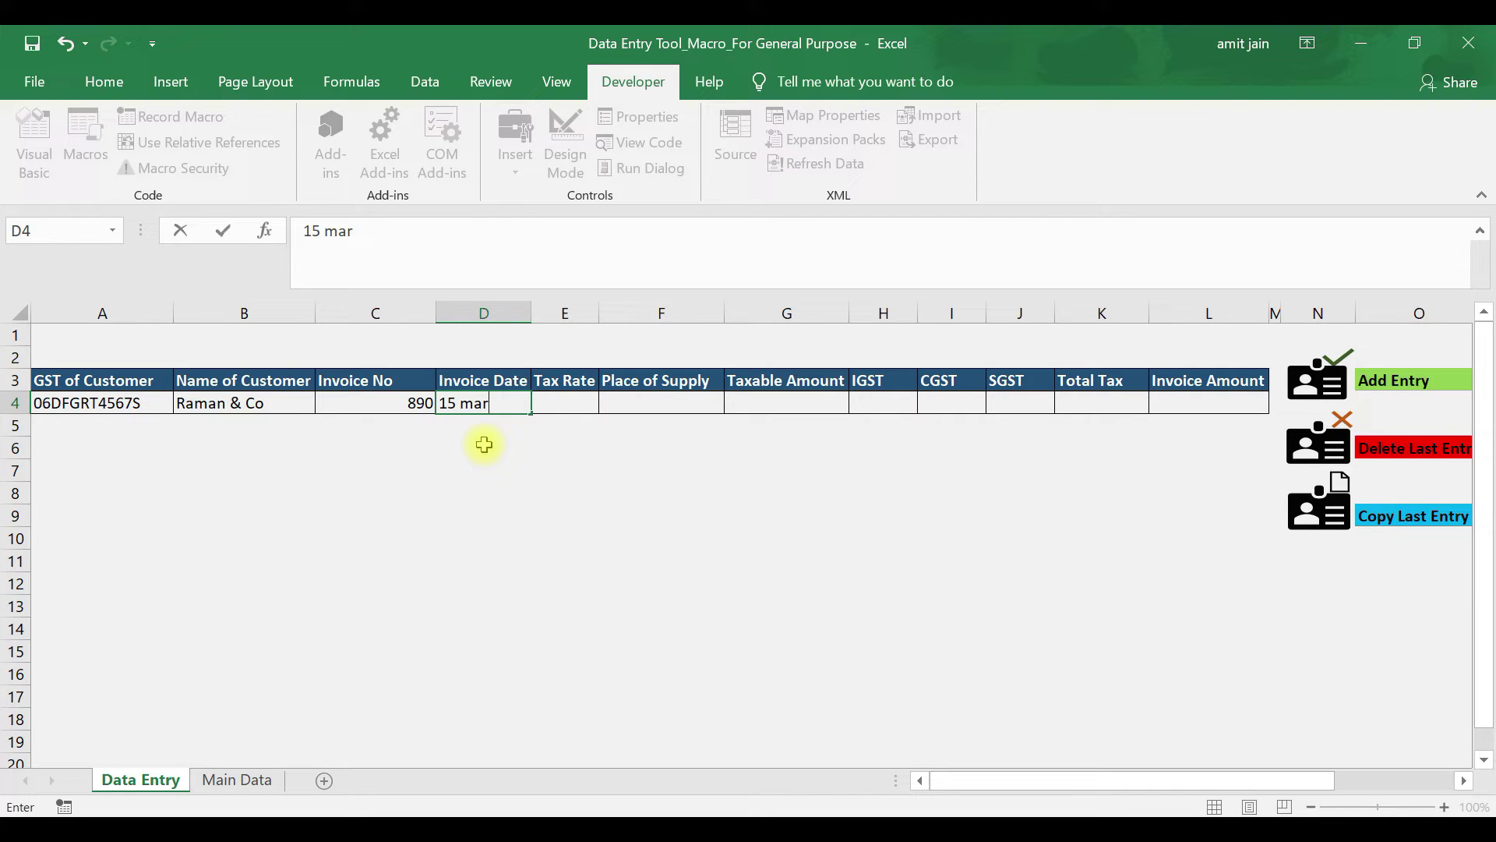
{"action": "key", "text": "Tab"}
{"action": "type", "text": "12"}
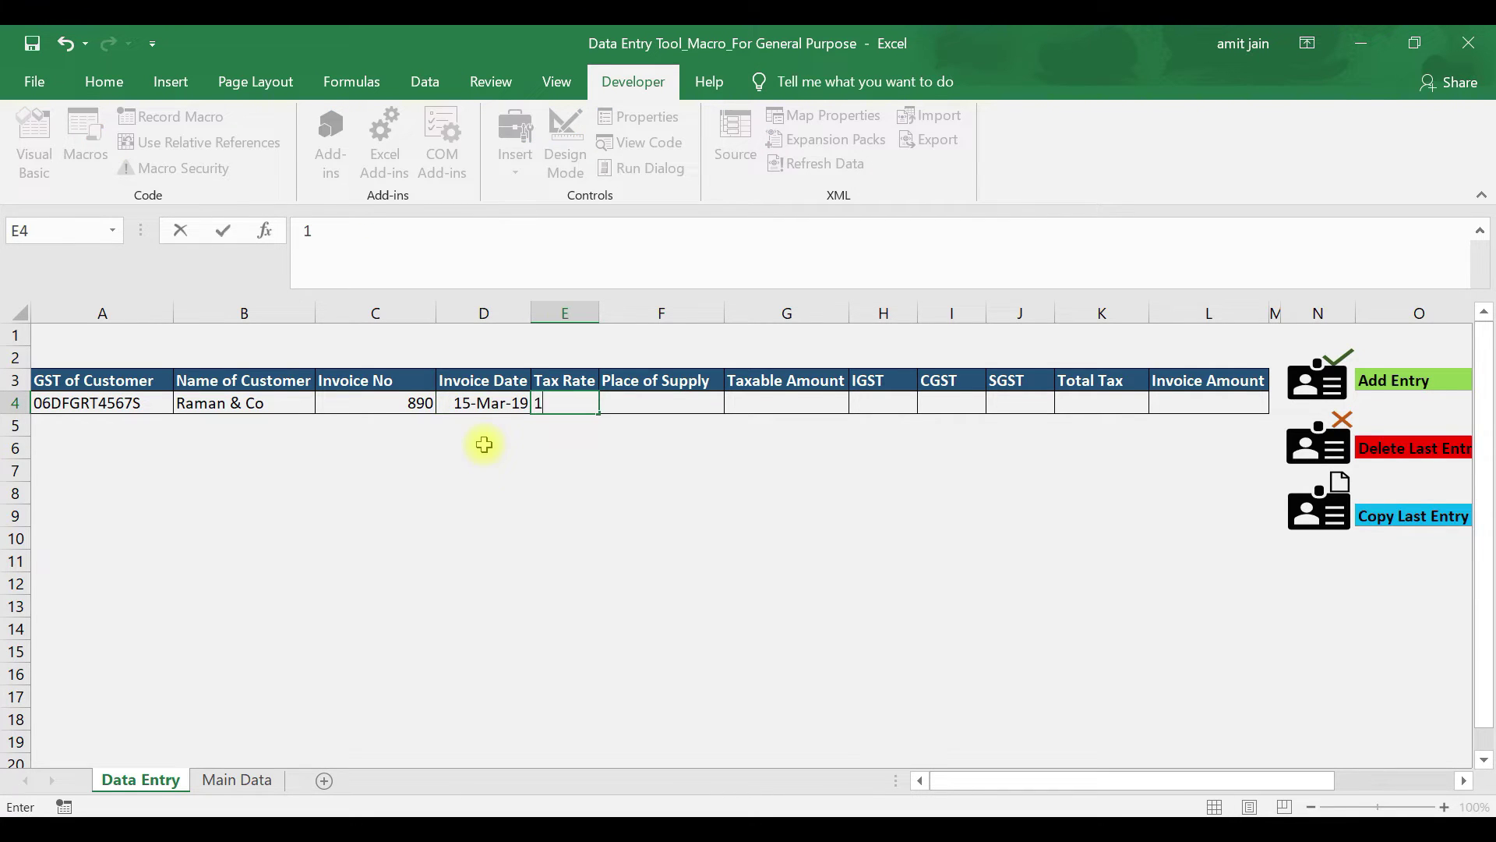
{"action": "key", "text": "Tab"}
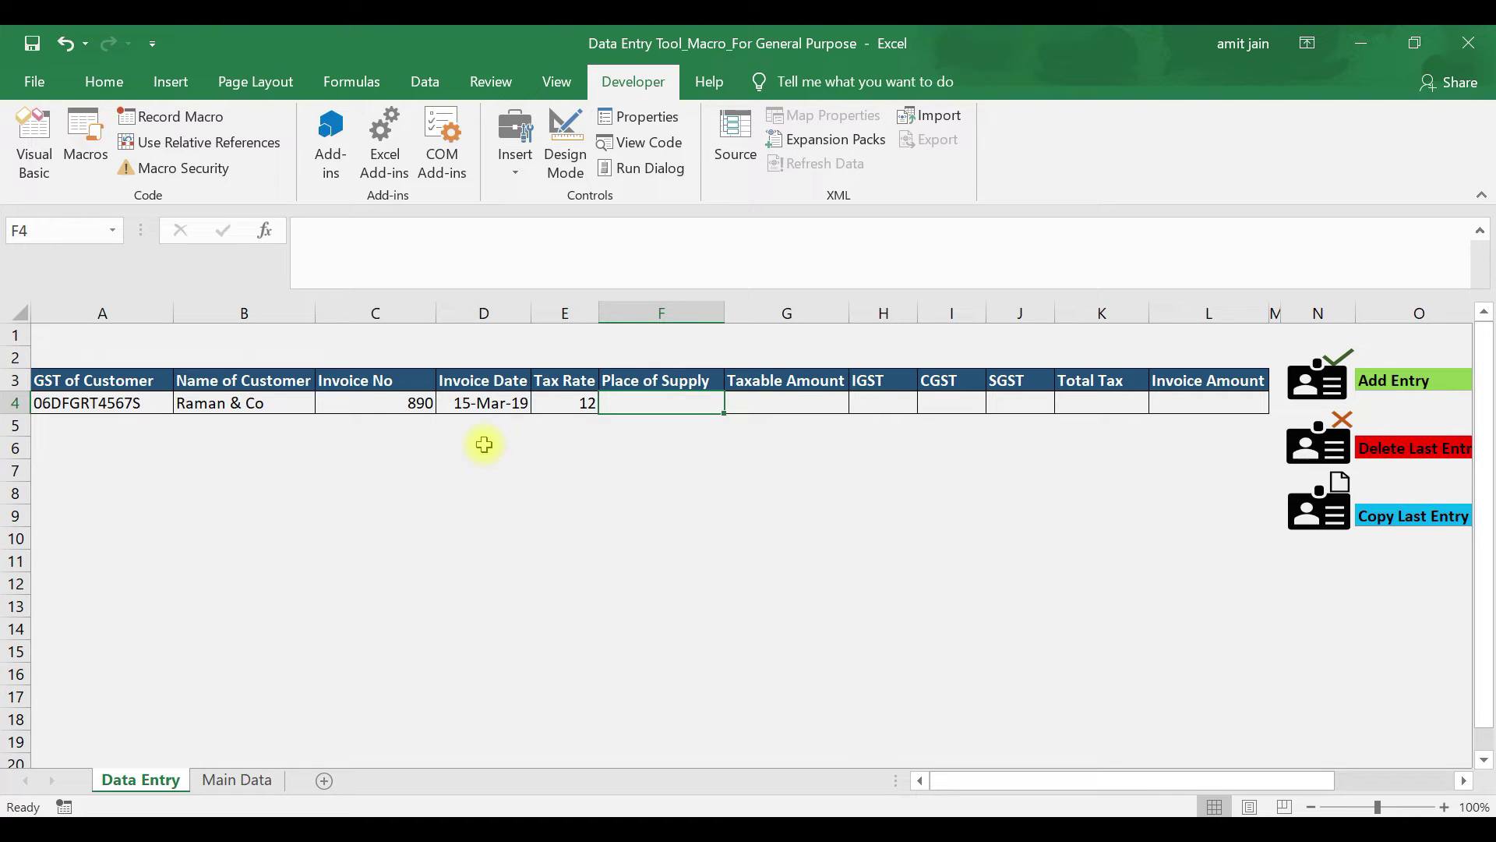
{"action": "type", "text": "Delhi"}
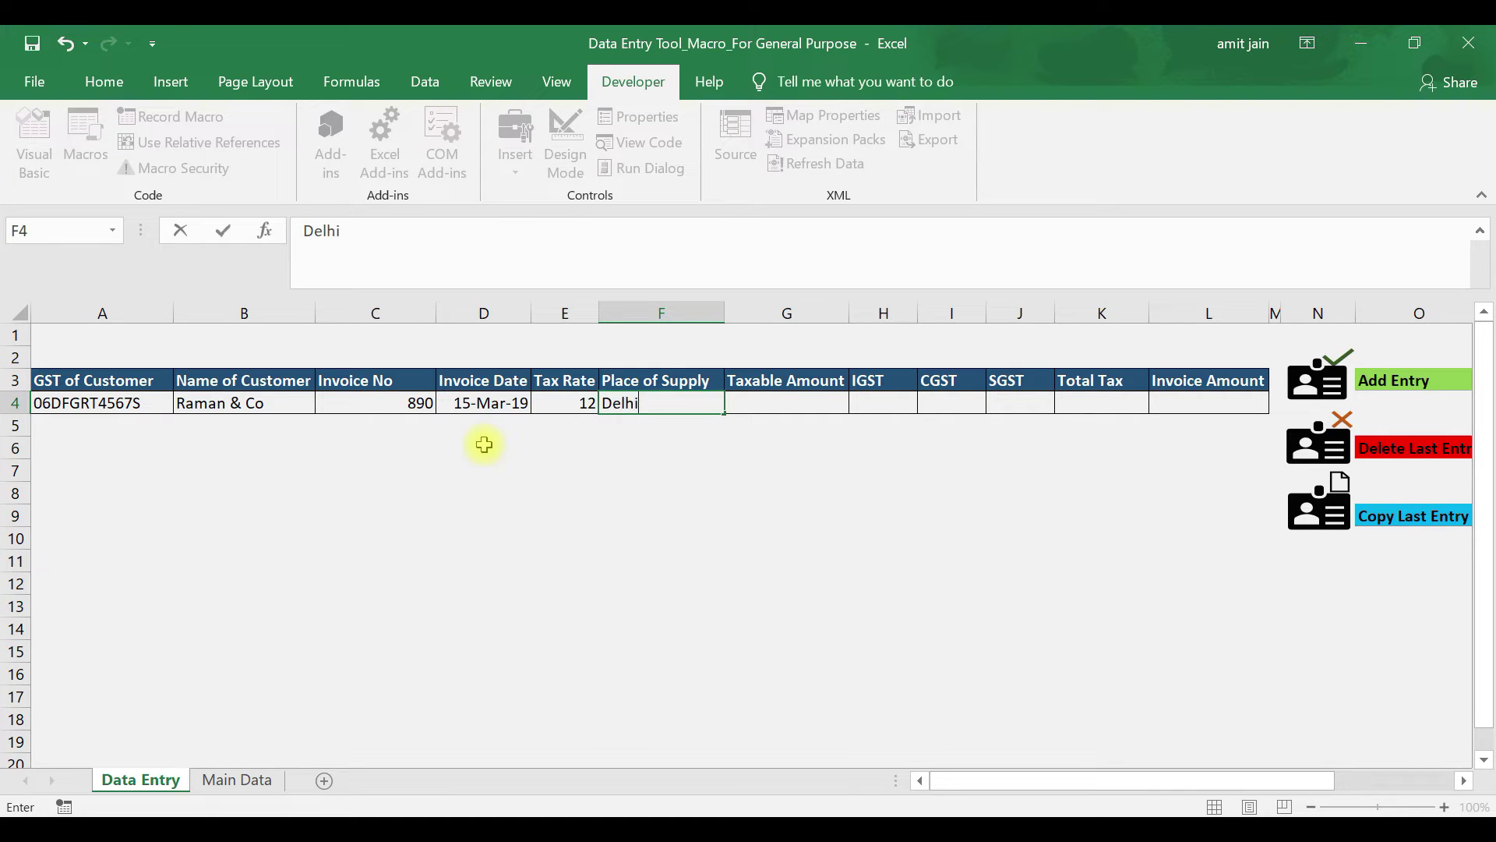
{"action": "key", "text": "Tab"}
{"action": "type", "text": "2000"}
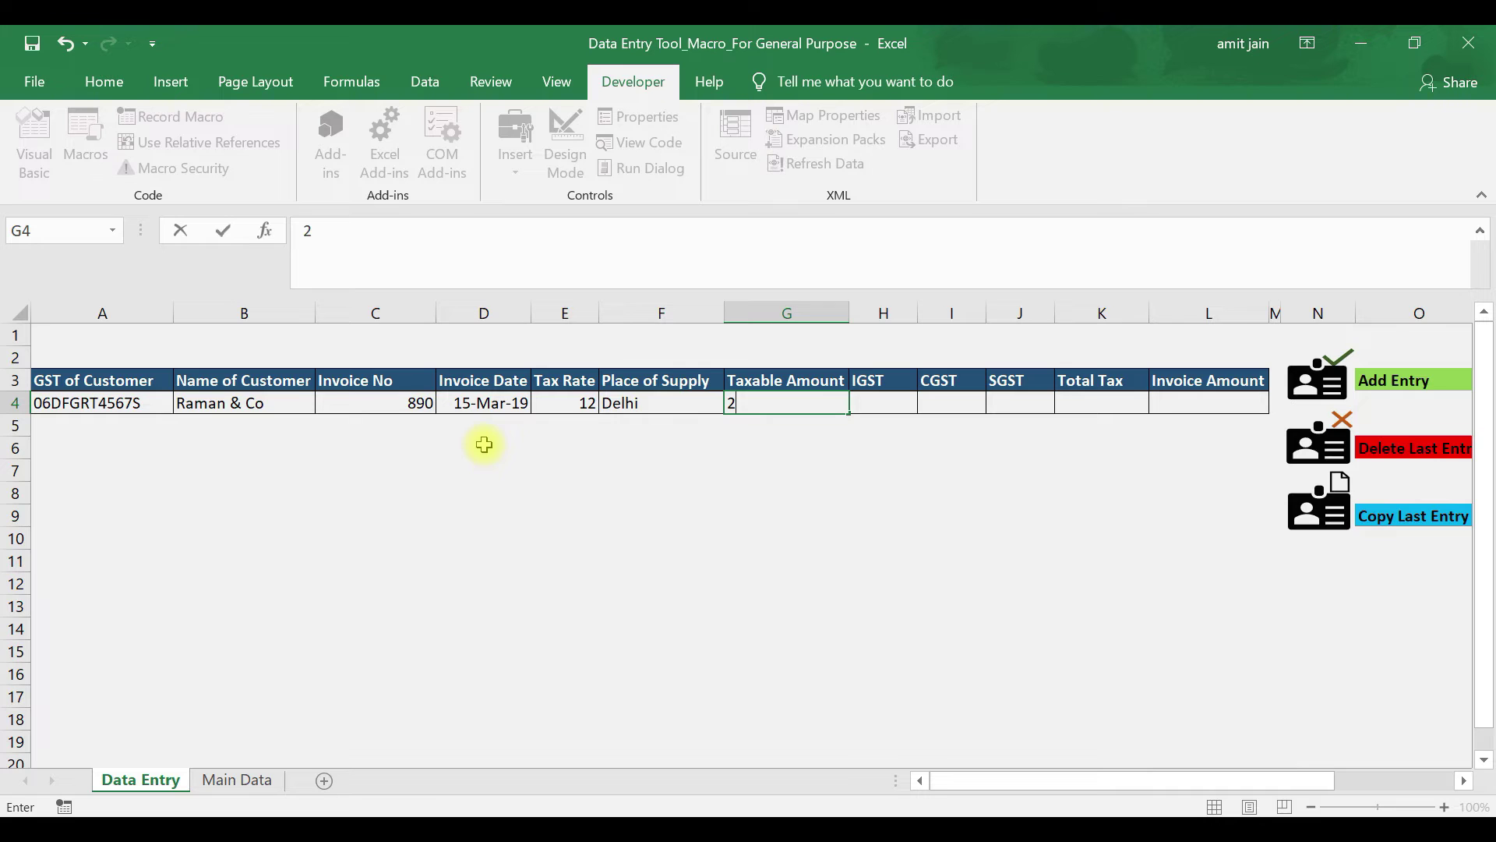
{"action": "key", "text": "Tab"}
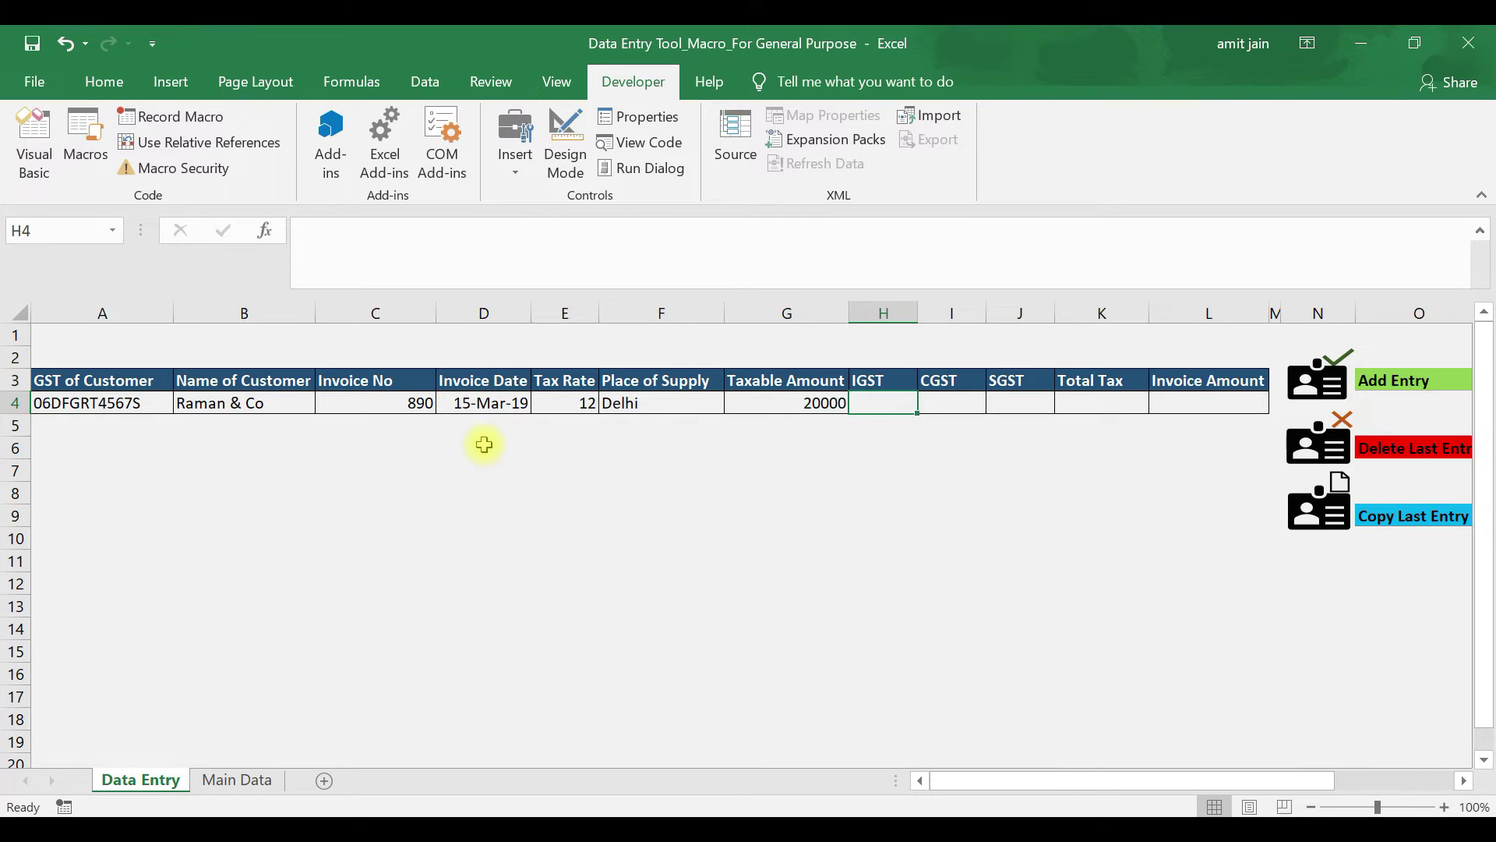
- Enter 0 as the IGST amount in row 4 of Data Entry
{"action": "key", "text": "Left"}
{"action": "key", "text": "Left"}
{"action": "key", "text": "Left"}
{"action": "key", "text": "Right"}
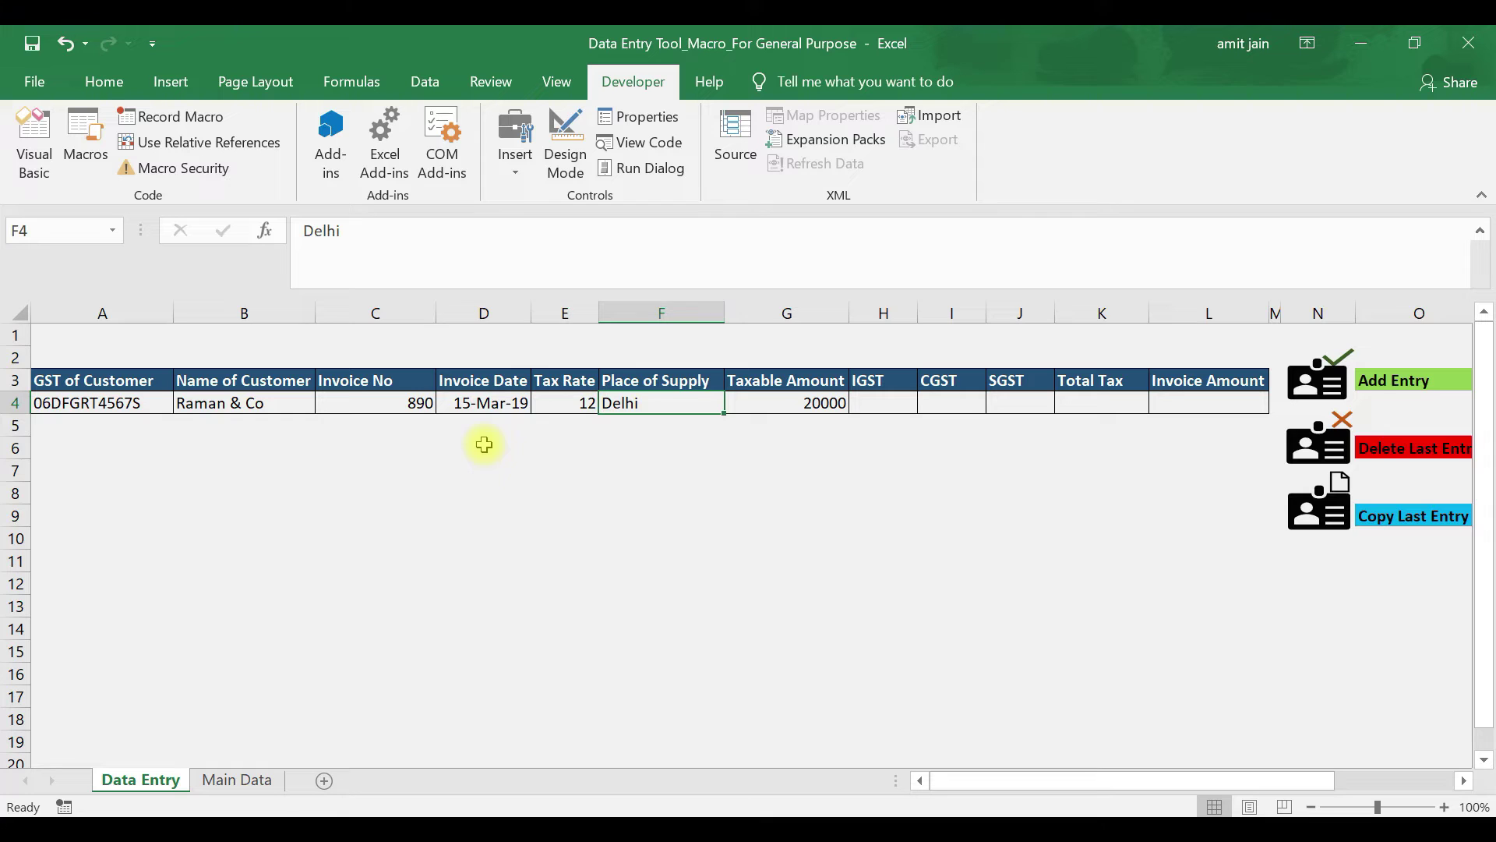
{"action": "key", "text": "Right"}
{"action": "key", "text": "Right"}
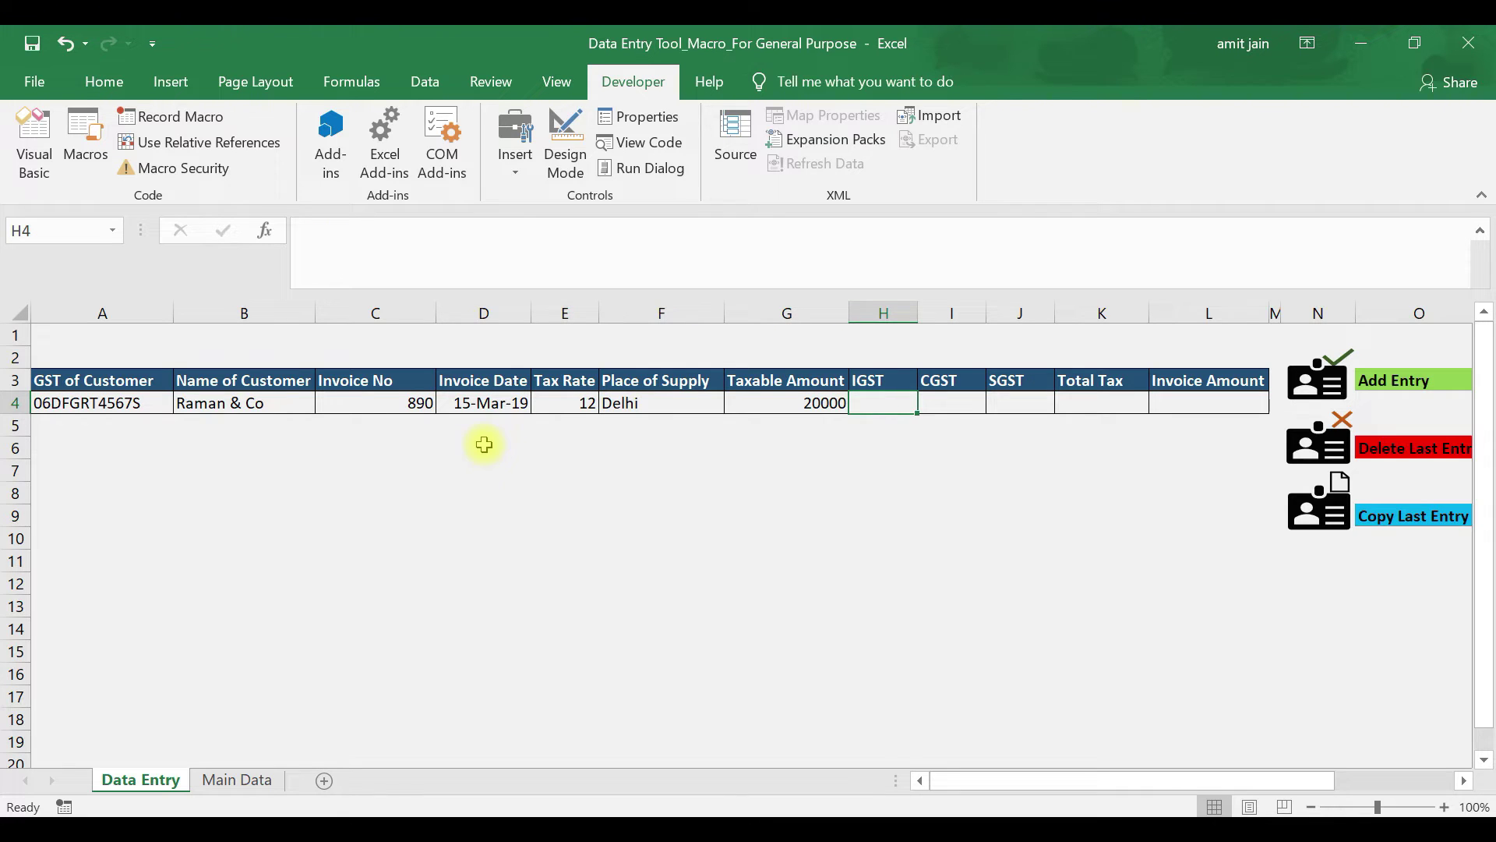
{"action": "type", "text": "0"}
{"action": "key", "text": "Tab"}
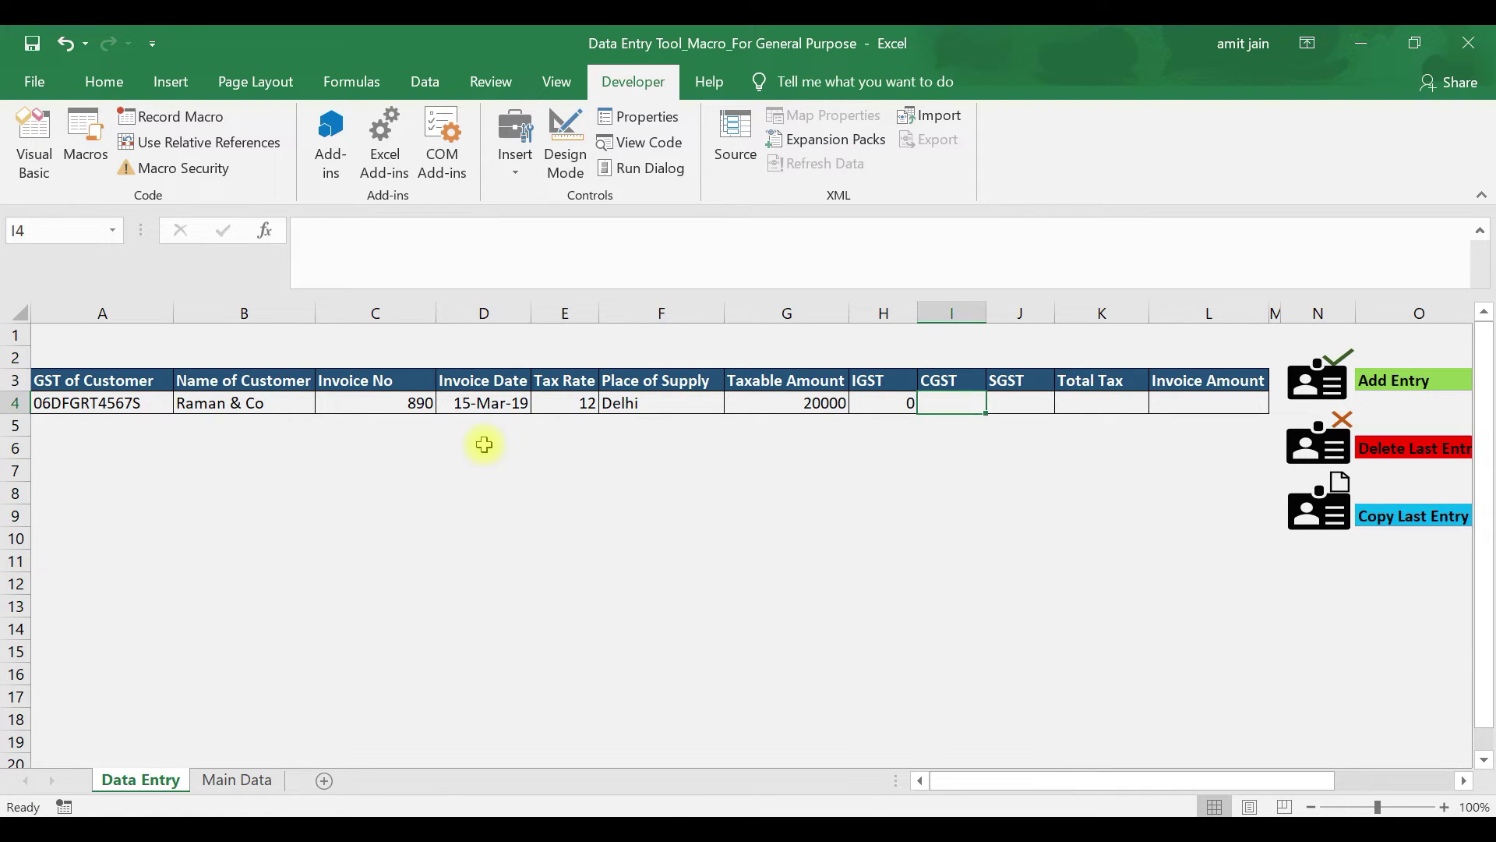
- Fill row 4 with CGST 1200, SGST 1200 and total tax 2400
{"action": "key", "text": "Left"}
{"action": "key", "text": "Left"}
{"action": "key", "text": "Left"}
{"action": "key", "text": "Left"}
{"action": "key", "text": "Right"}
{"action": "key", "text": "Right"}
{"action": "key", "text": "Right"}
{"action": "key", "text": "Right"}
{"action": "type", "text": "1200"}
{"action": "key", "text": "Tab"}
{"action": "type", "text": "1200"}
{"action": "key", "text": "Tab"}
{"action": "type", "text": "2400"}
{"action": "key", "text": "Tab"}
- Calculate the invoice amount in L4 with the formula =G4+K4
{"action": "type", "text": "="}
{"action": "key", "text": "Left"}
{"action": "key", "text": "Left"}
{"action": "key", "text": "Left"}
{"action": "key", "text": "Left"}
{"action": "key", "text": "Left"}
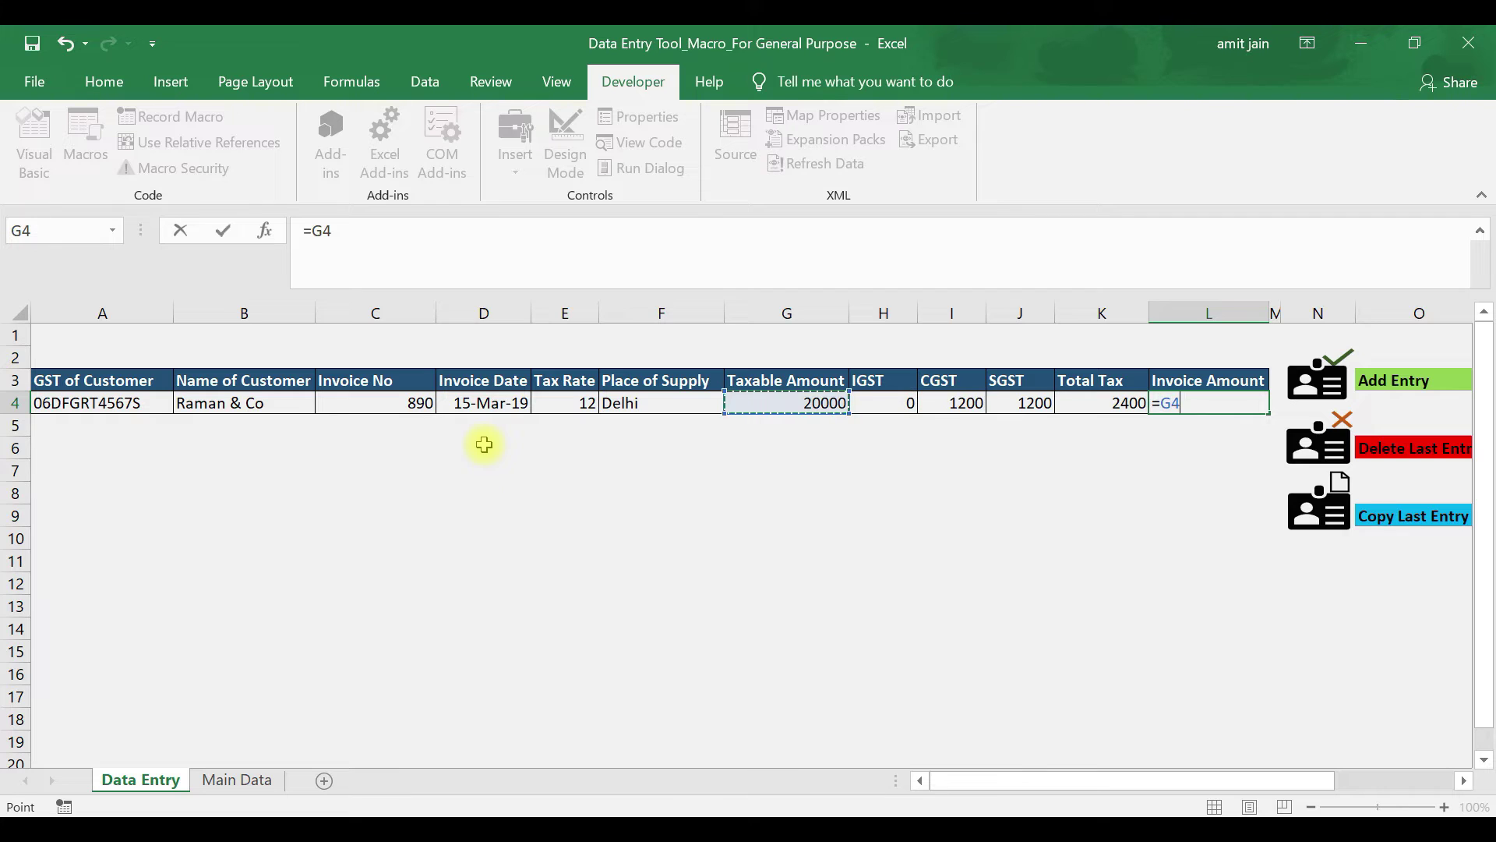
{"action": "type", "text": "+"}
{"action": "key", "text": "Left"}
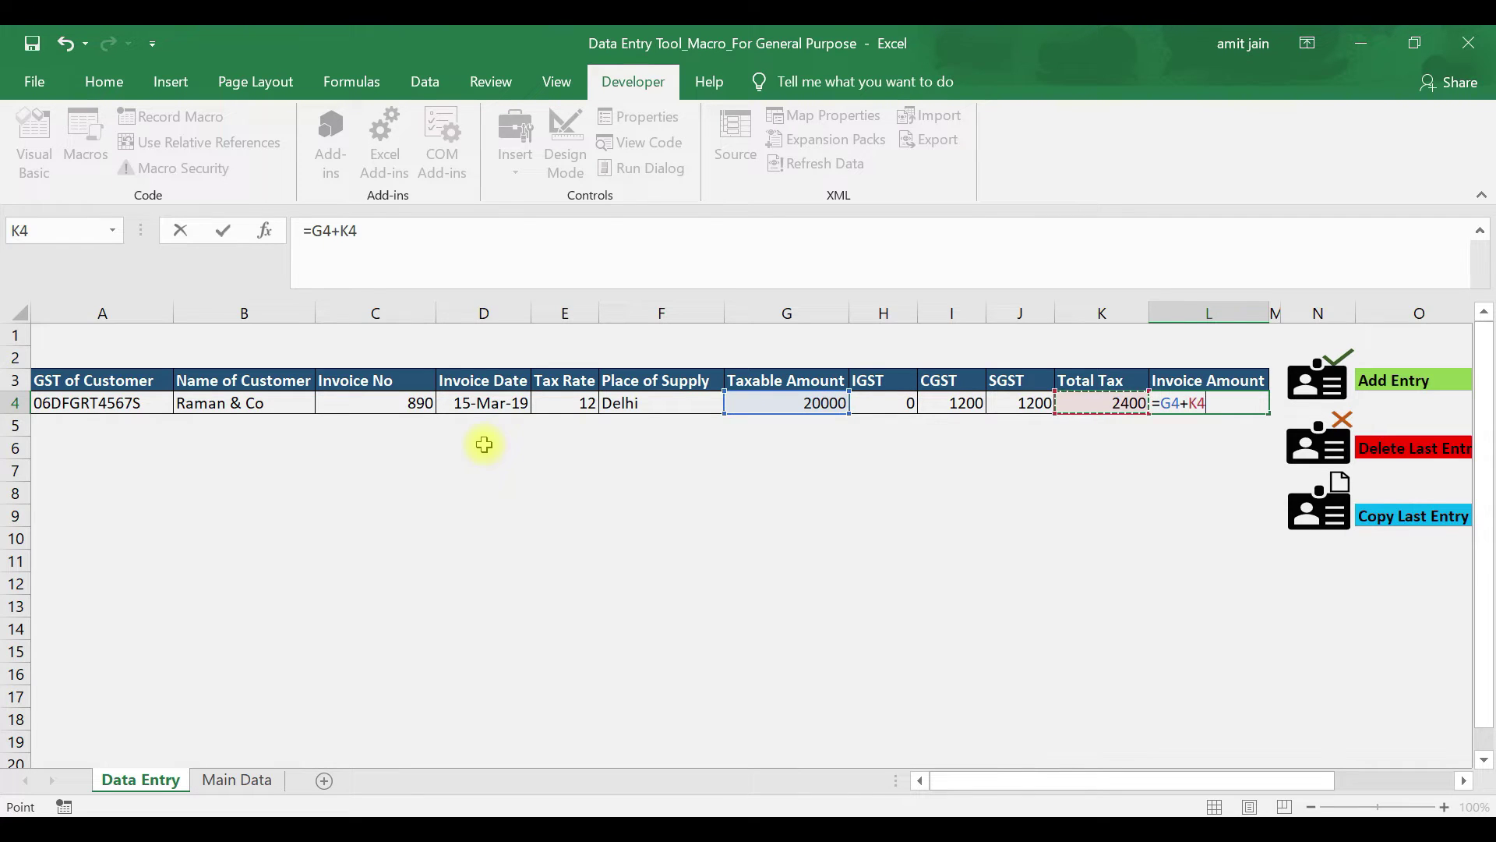
{"action": "key", "text": "Return"}
{"action": "key", "text": "Up"}
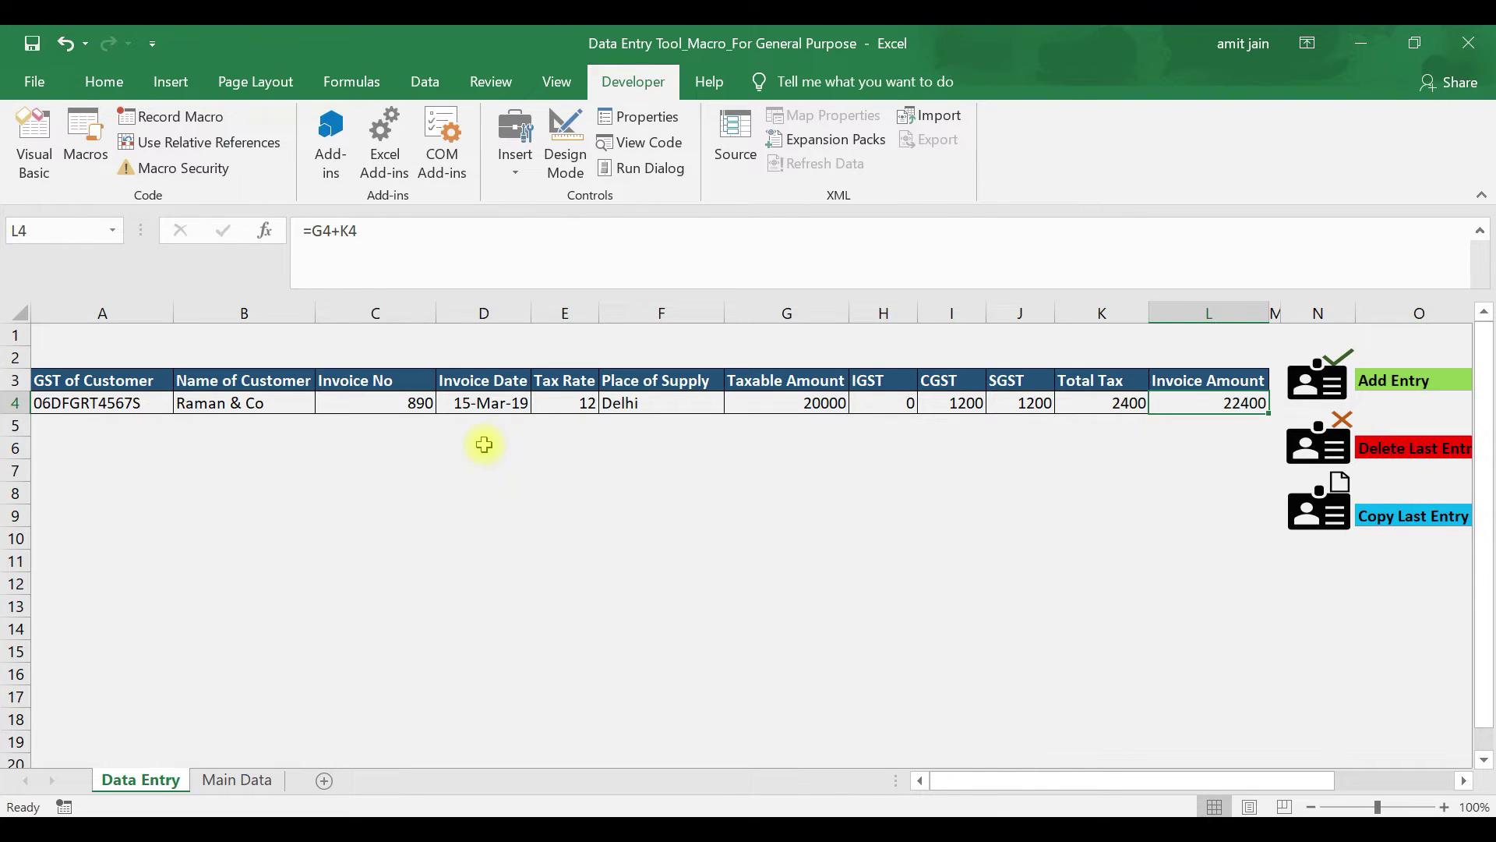
- Run the Add Entry icon's macro on the filled row, check the Main Data sheet and return to Data Entry
{"action": "left_click", "coordinate": [1334, 395]}
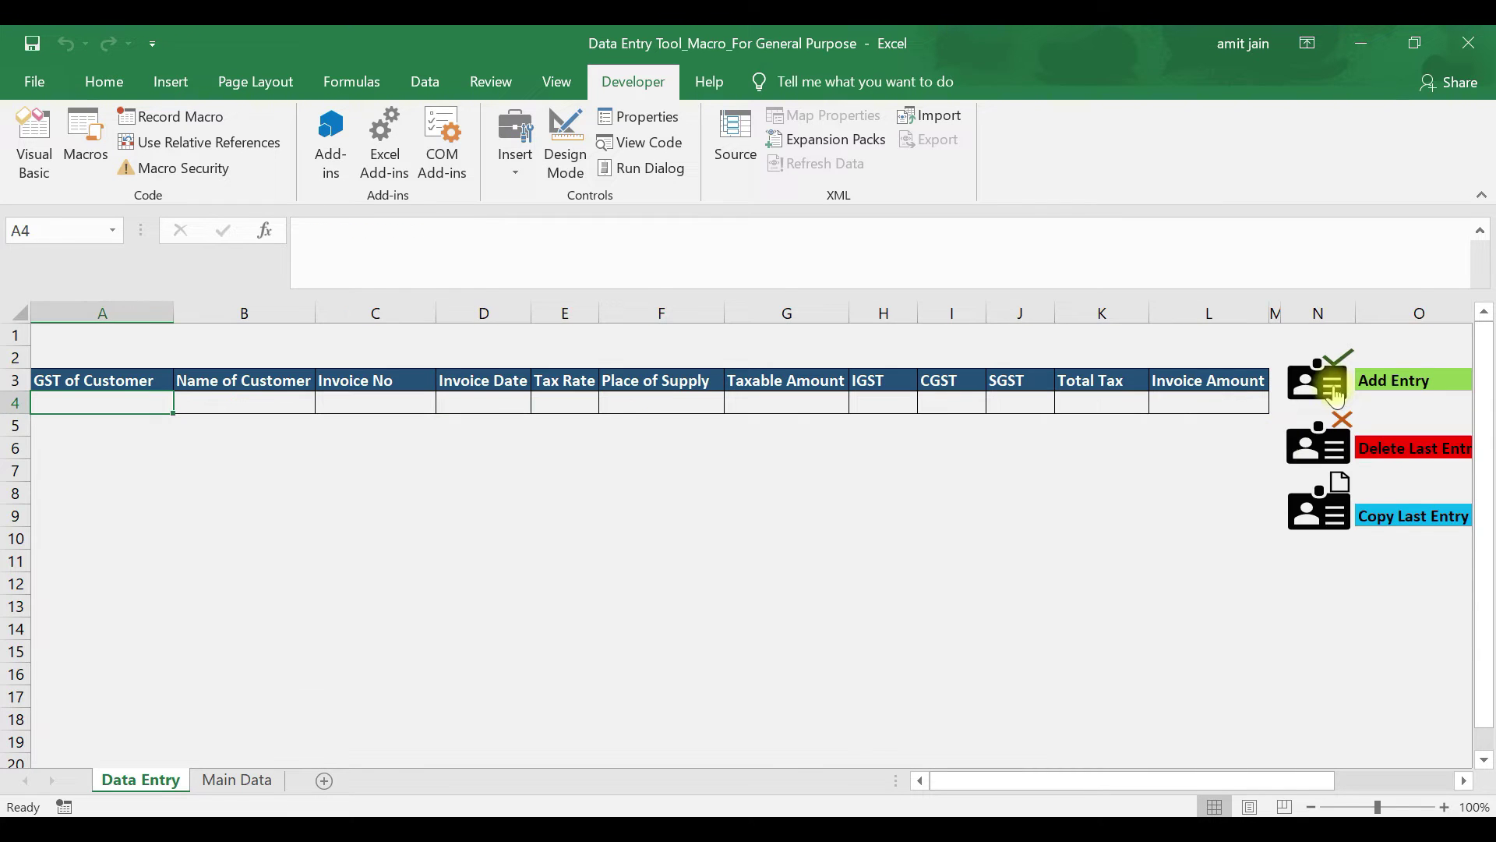
{"action": "left_click", "coordinate": [239, 780]}
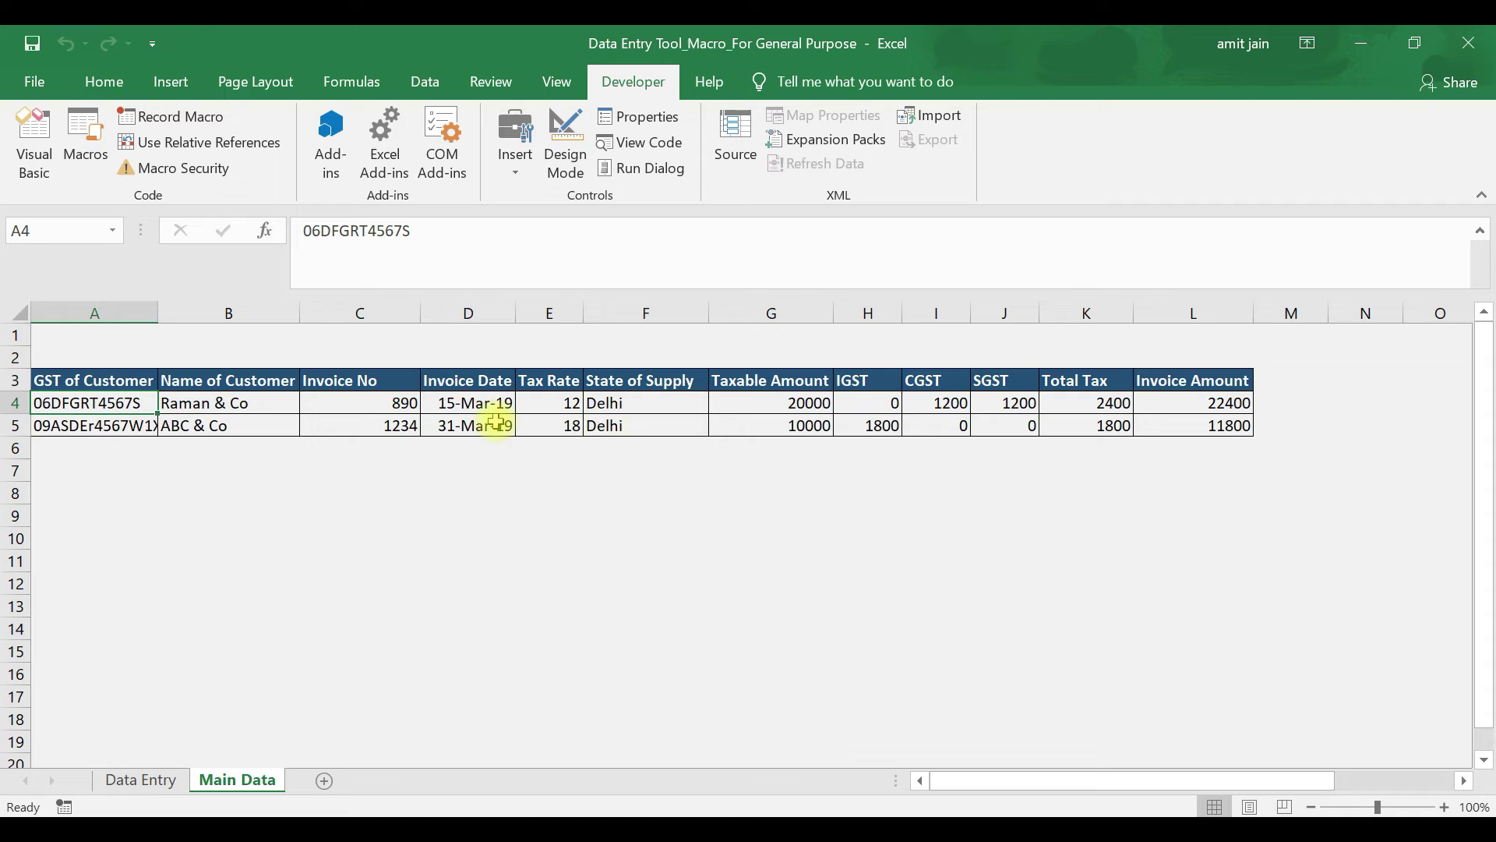
{"action": "left_click", "coordinate": [144, 780]}
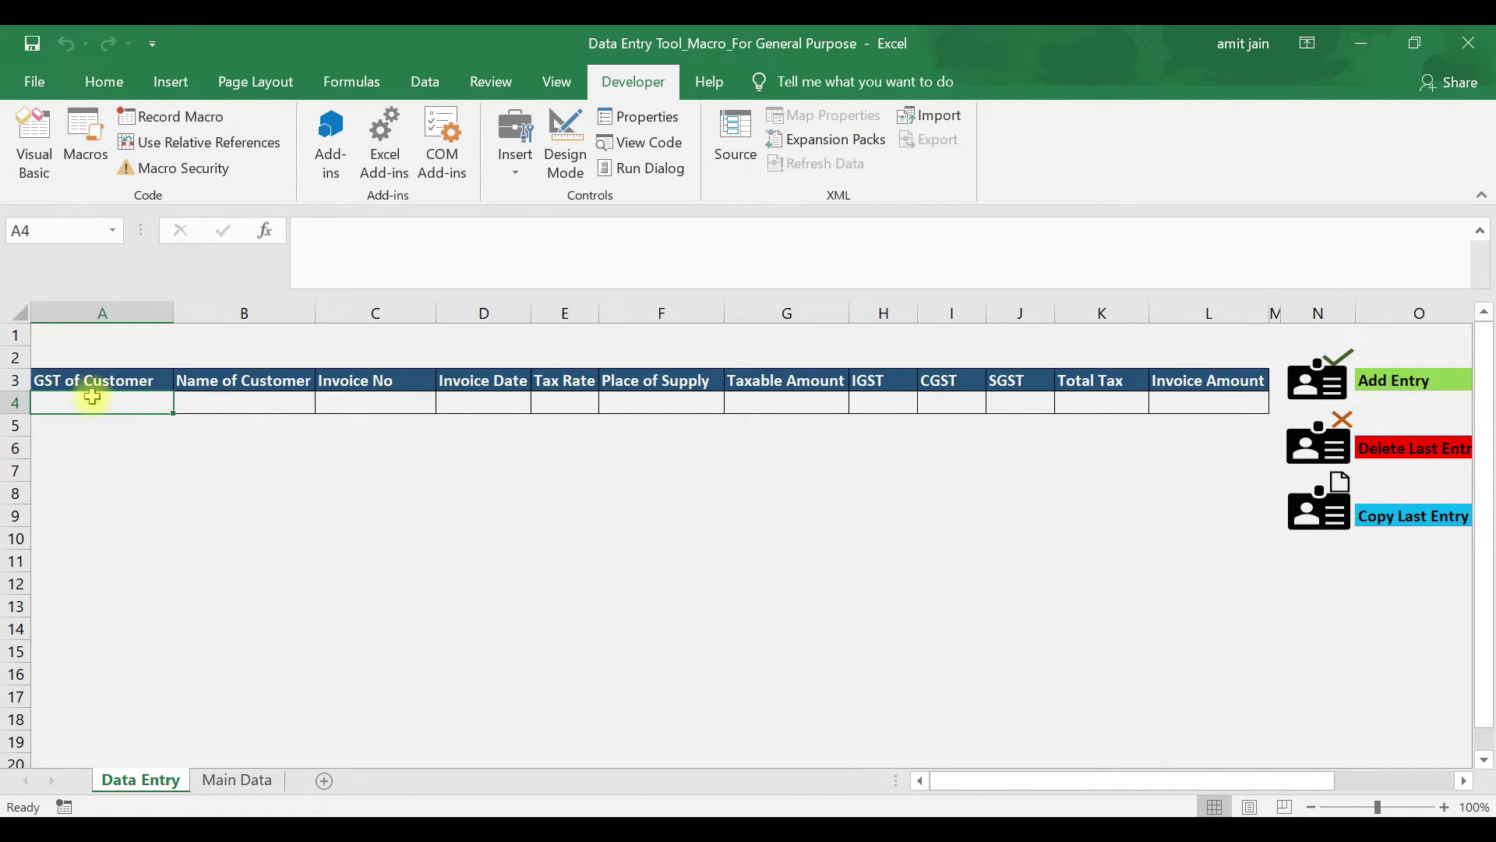
- Run the Add Entry macro with the entry row empty to add a blank row, check Main Data and return
{"action": "left_click", "coordinate": [1325, 394]}
{"action": "left_click", "coordinate": [237, 780]}
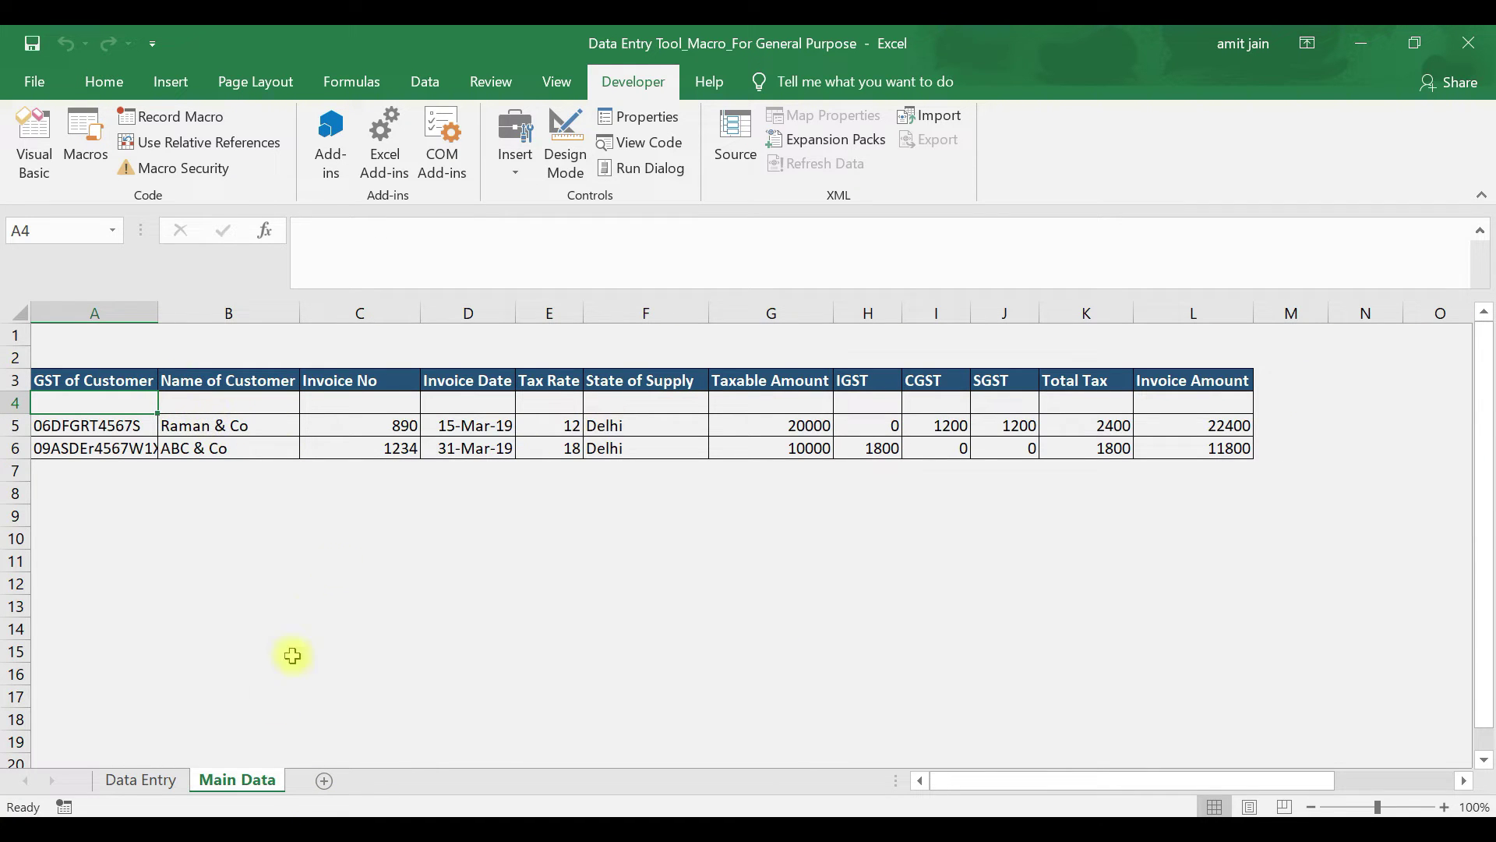
{"action": "left_click", "coordinate": [148, 778]}
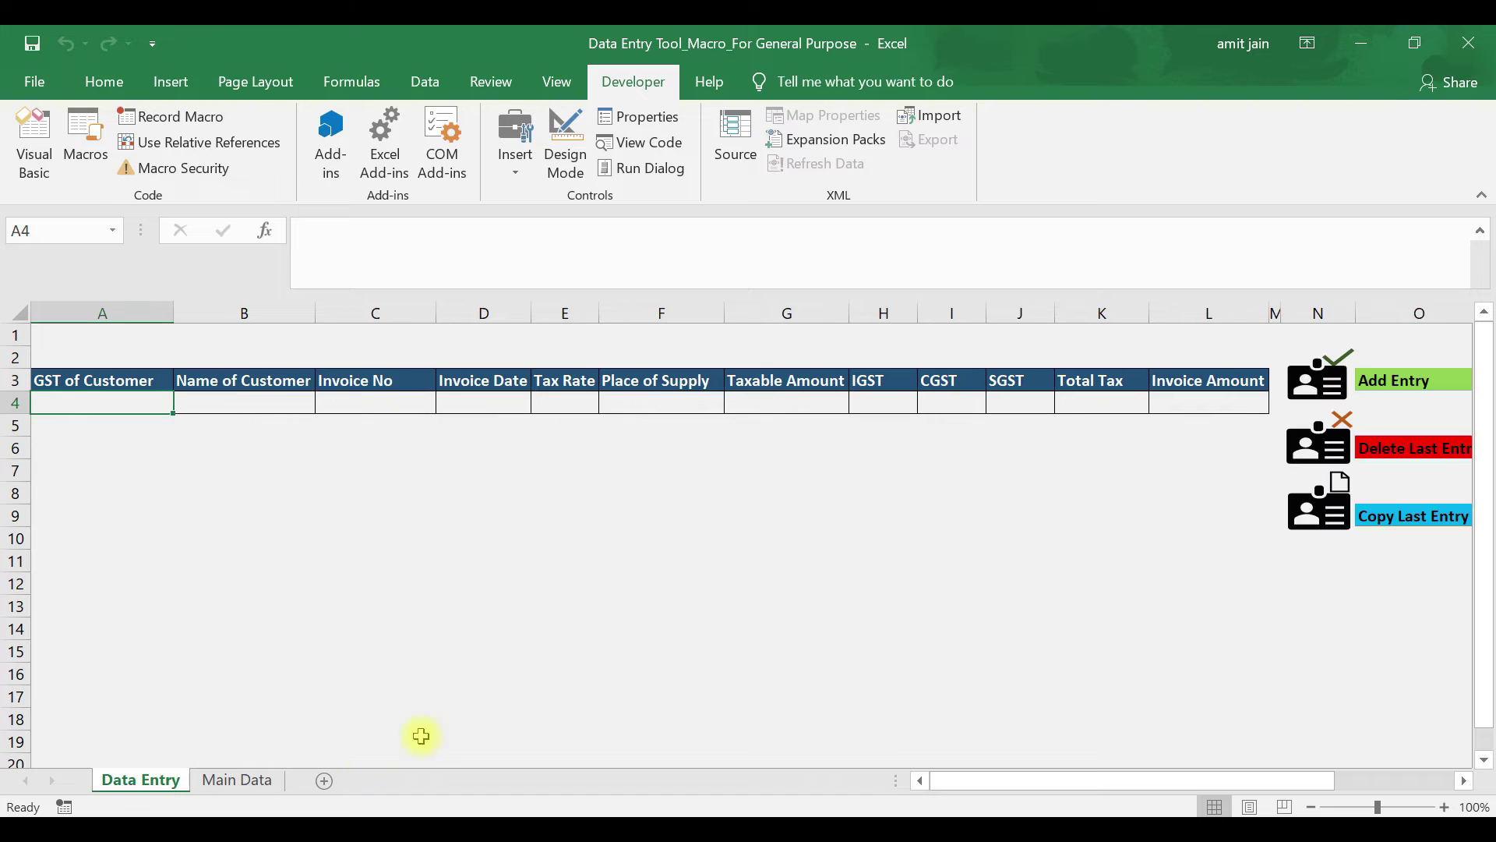
- From cell A4 of Data Entry, start recording a macro named Delete_Entry in This Workbook with the shortcut Ctrl+Shift+D
{"action": "left_click", "coordinate": [1402, 448]}
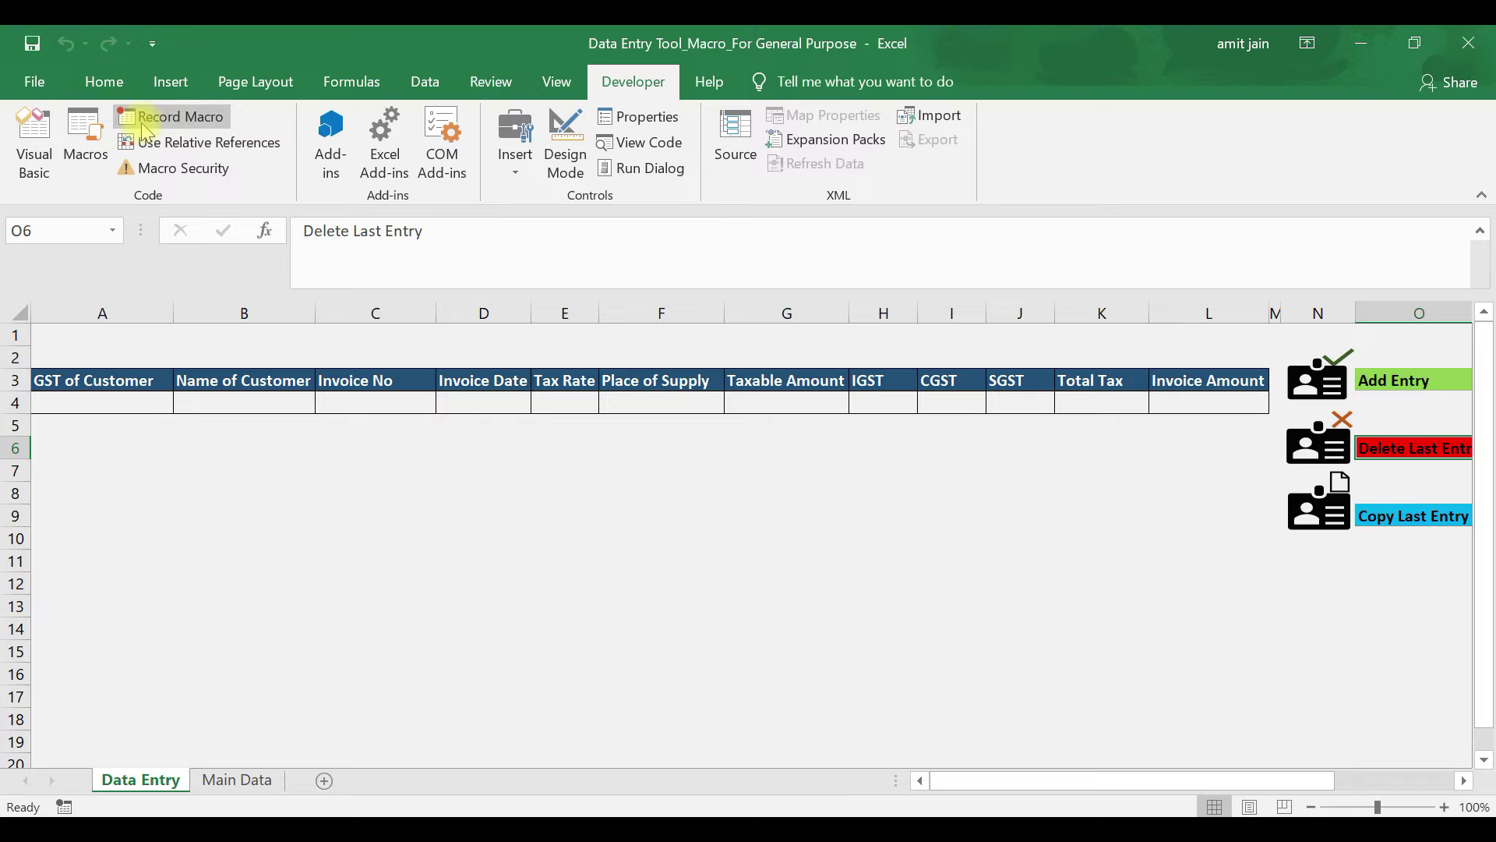
{"action": "left_click", "coordinate": [101, 404]}
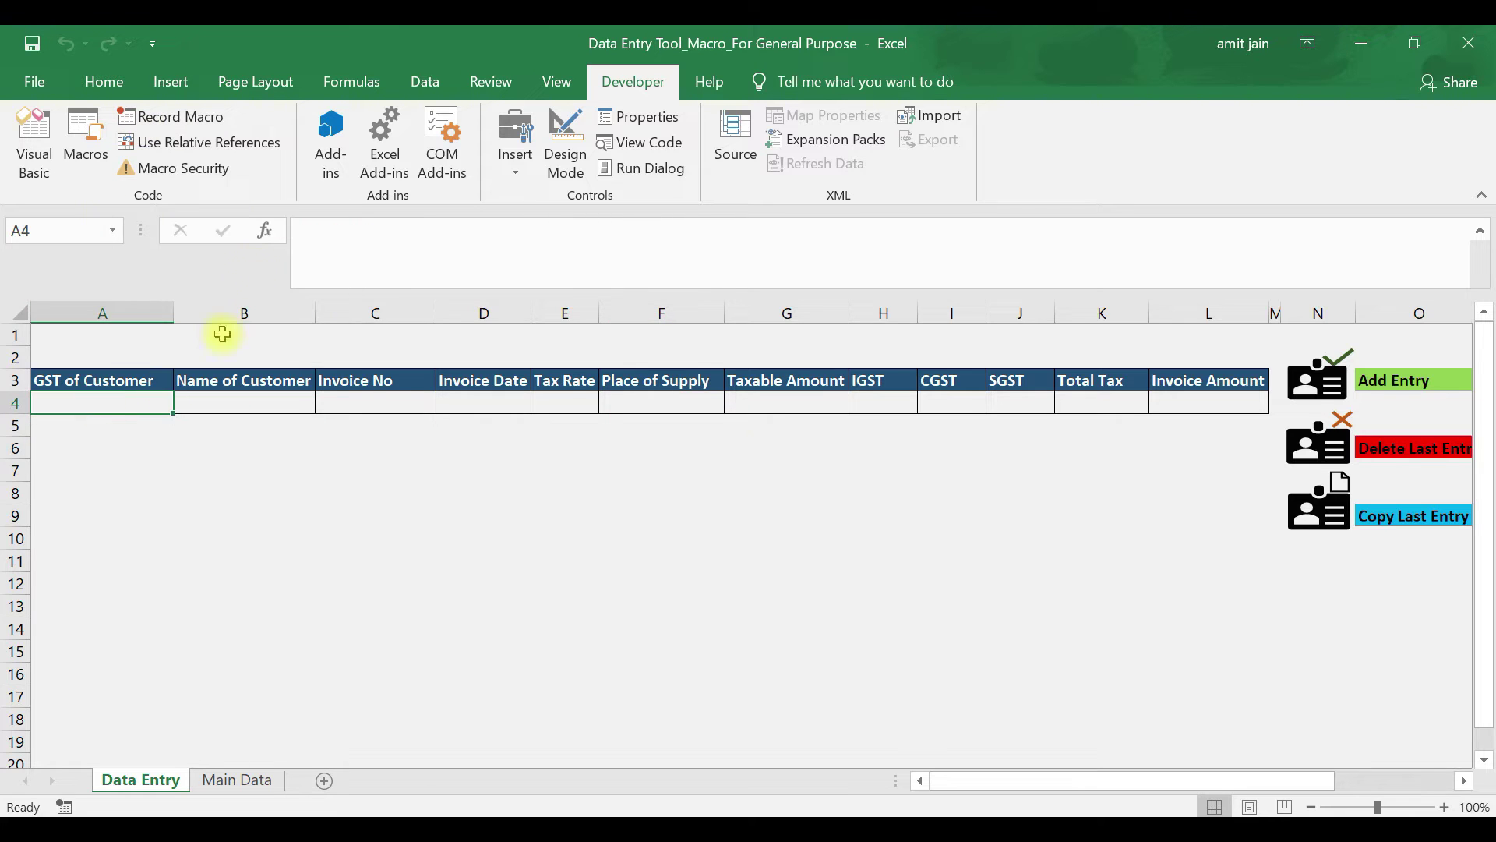
{"action": "left_click", "coordinate": [198, 118]}
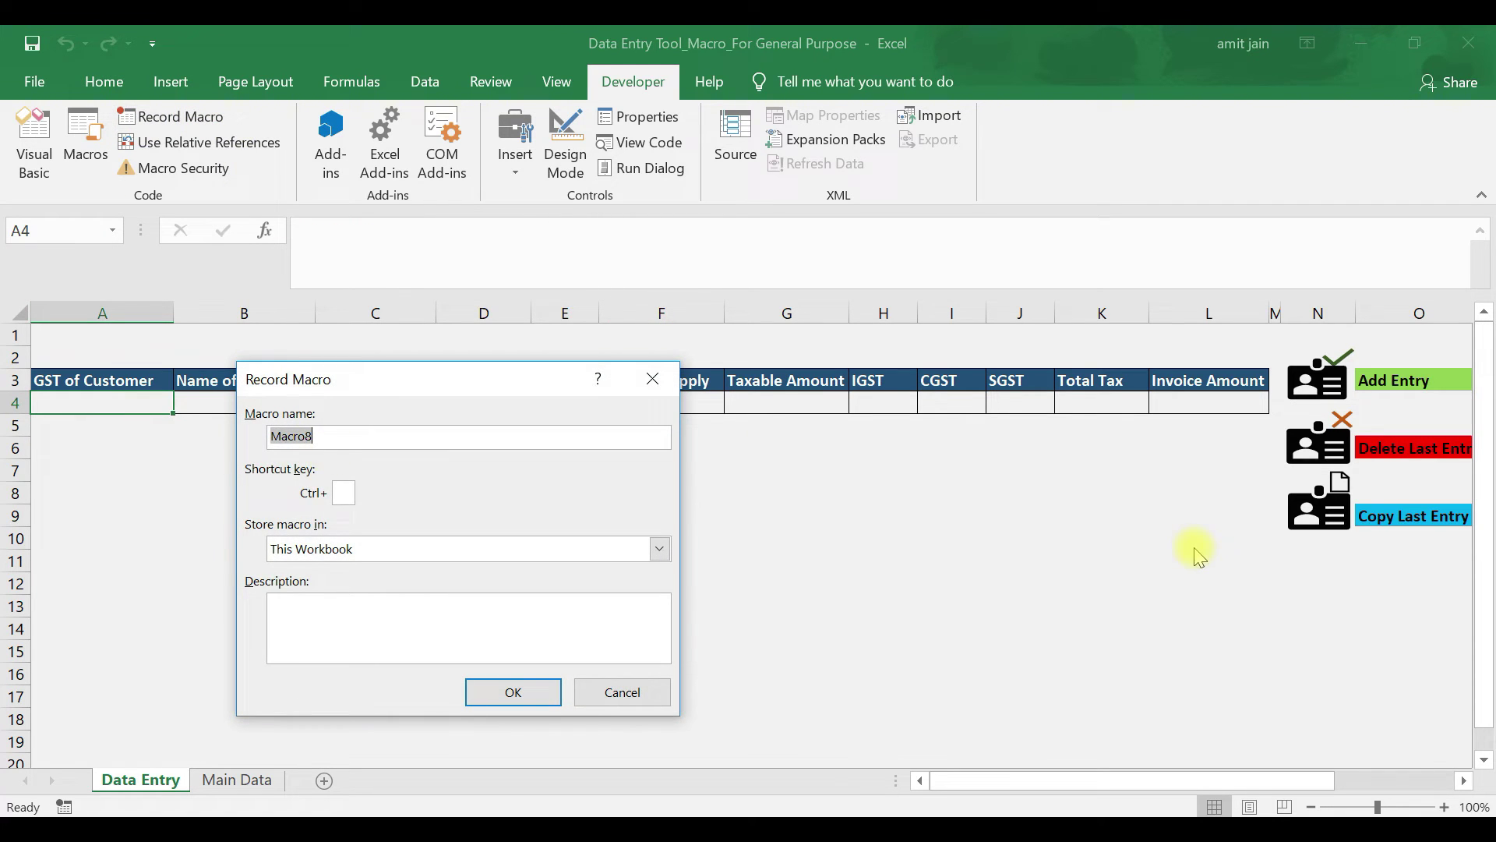
{"action": "type", "text": "Delete_Entry"}
{"action": "left_click", "coordinate": [343, 493]}
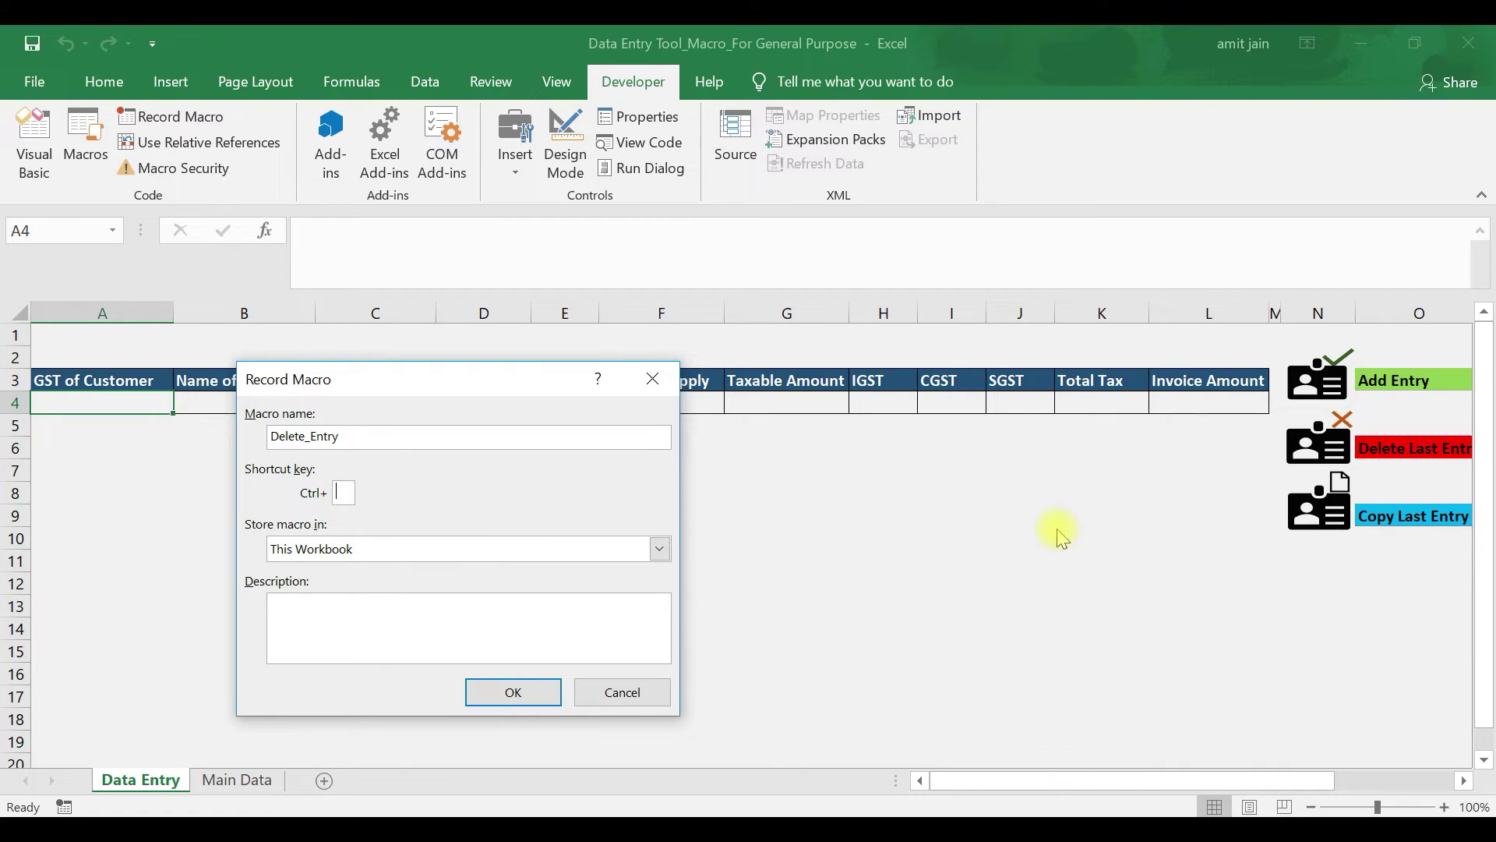
{"action": "type", "text": "D"}
{"action": "left_click", "coordinate": [514, 694]}
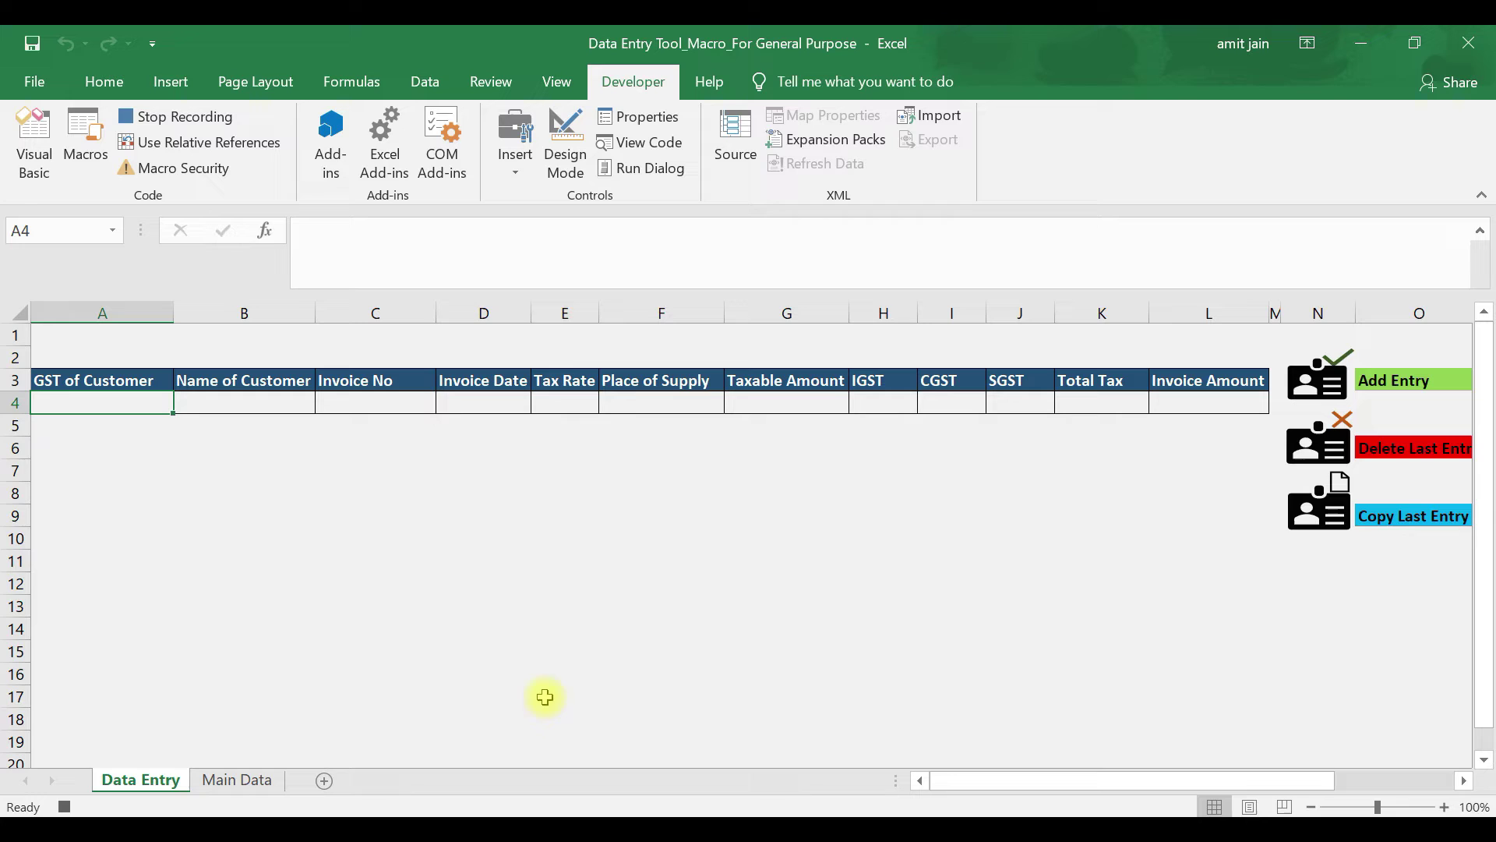
- Record deleting row 4 of Main Data, selecting A4 and returning to Data Entry, and stop the recording
{"action": "left_click", "coordinate": [240, 782]}
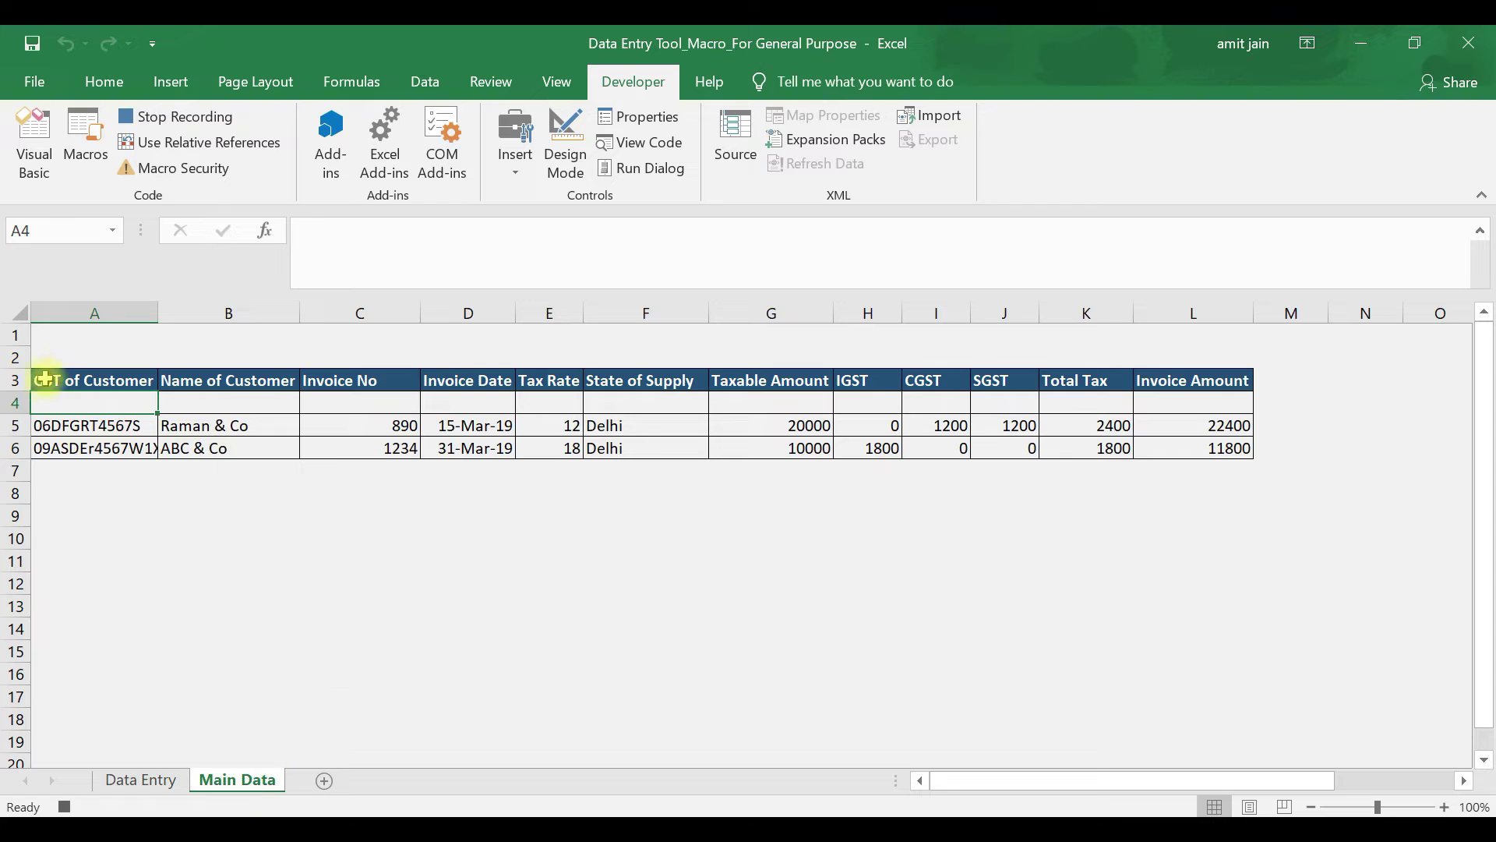
{"action": "left_click", "coordinate": [17, 402]}
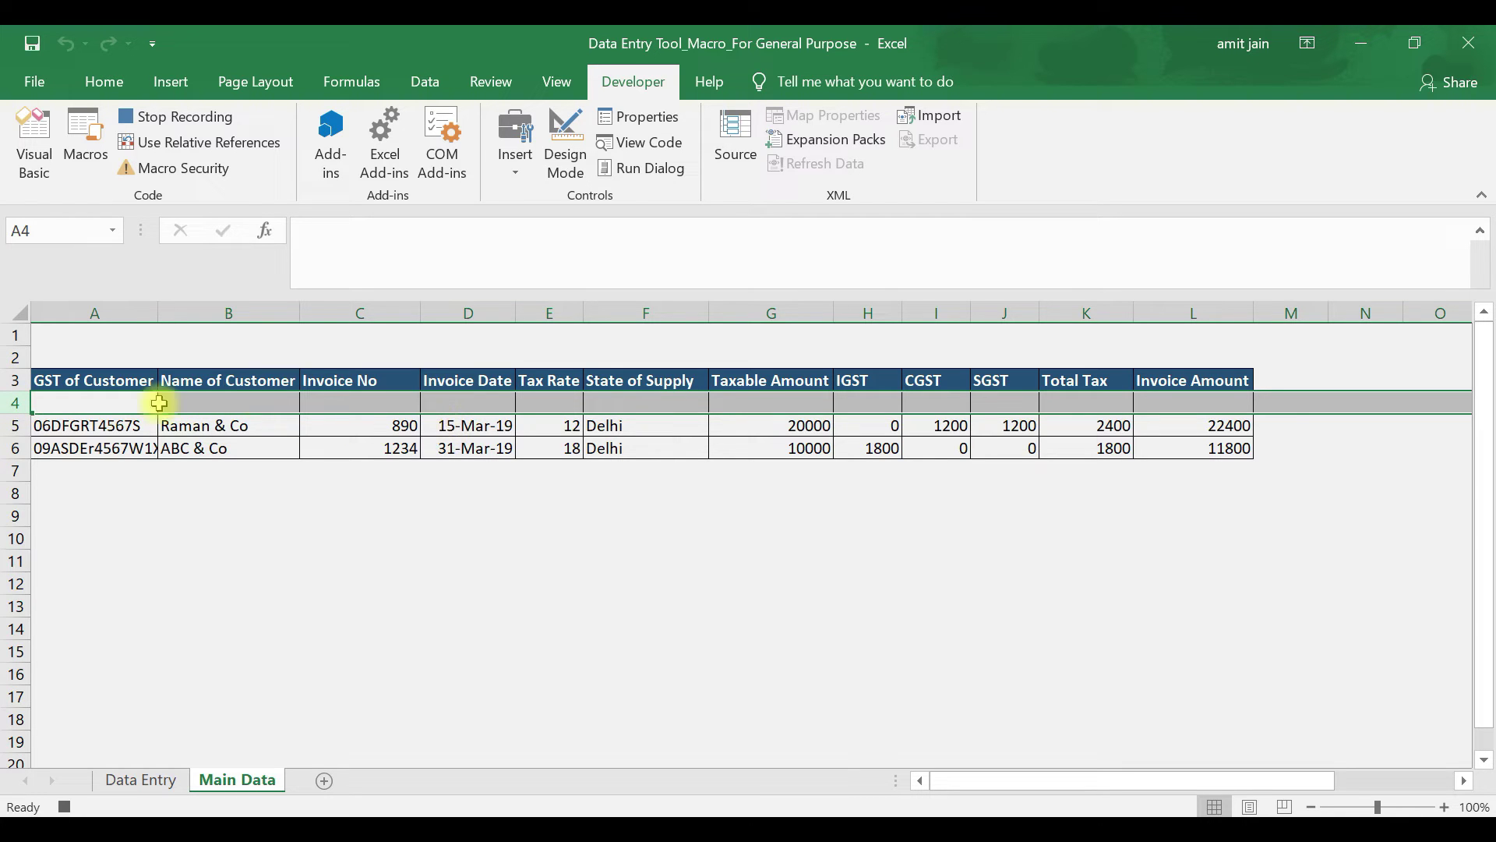
{"action": "right_click", "coordinate": [19, 402]}
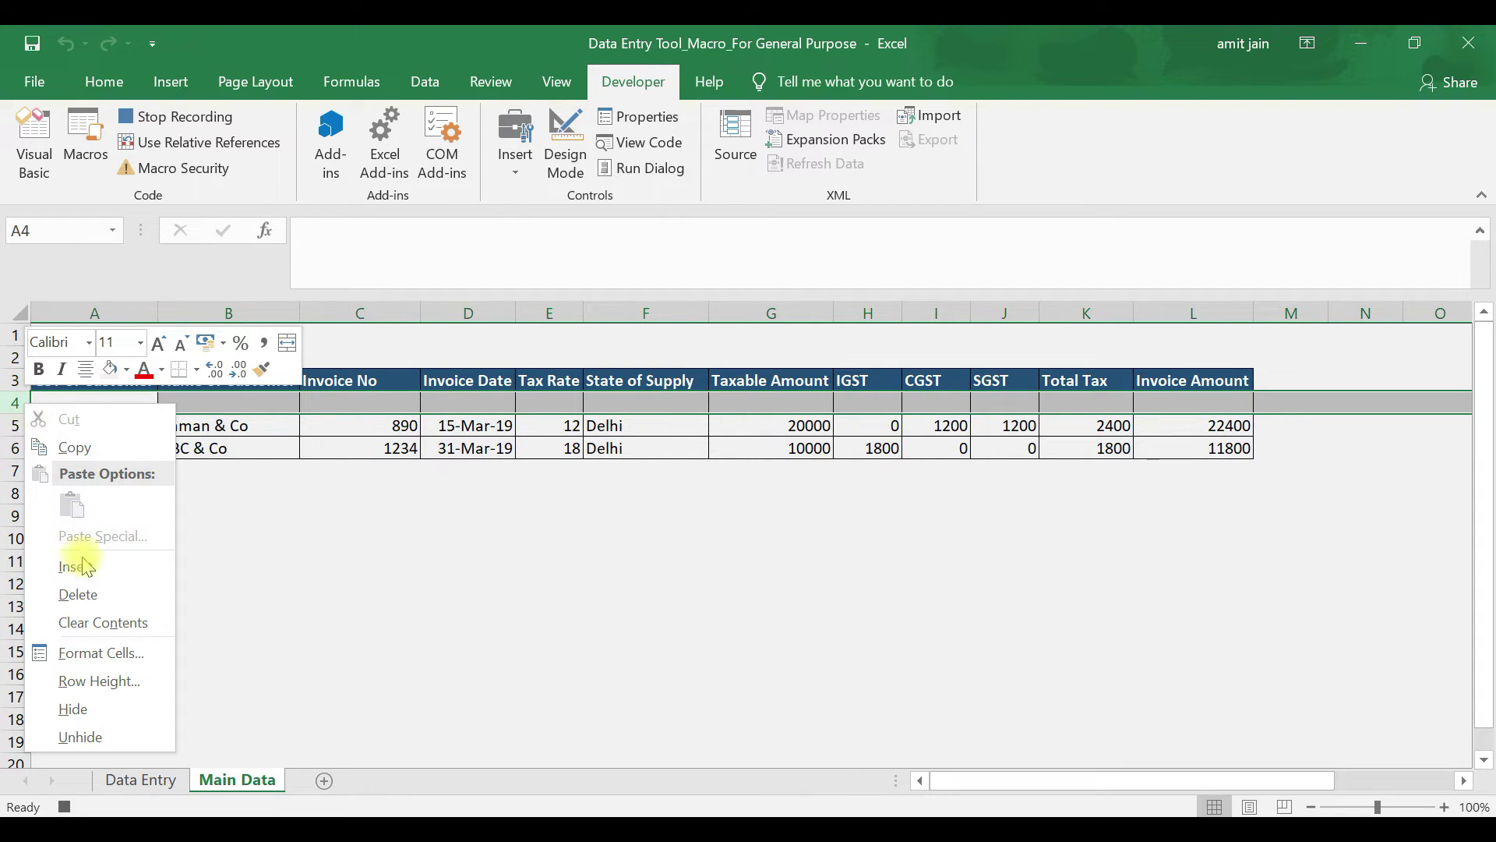
{"action": "left_click", "coordinate": [93, 594]}
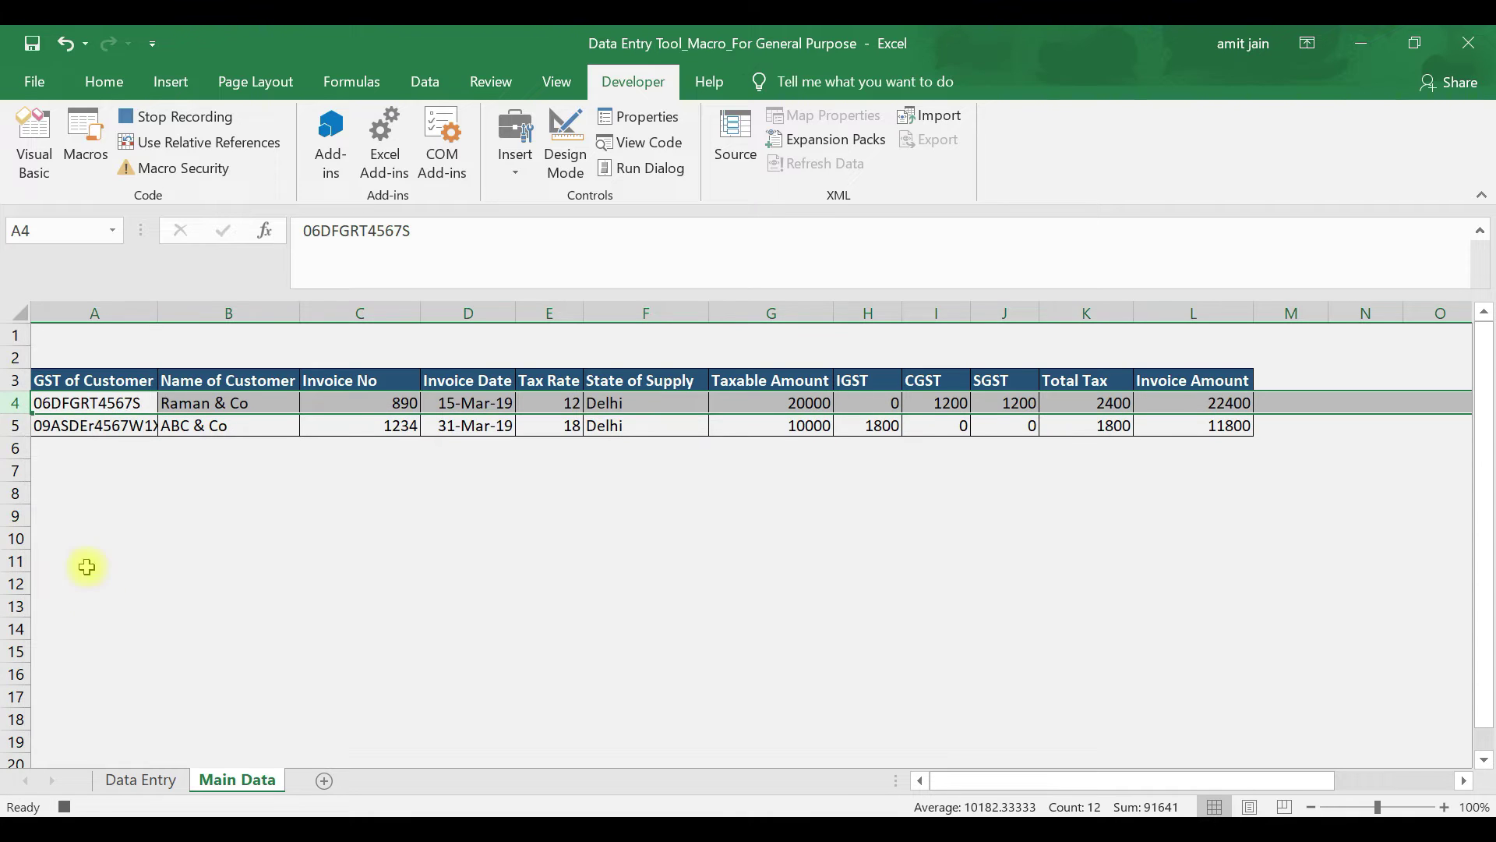
{"action": "left_click", "coordinate": [87, 403]}
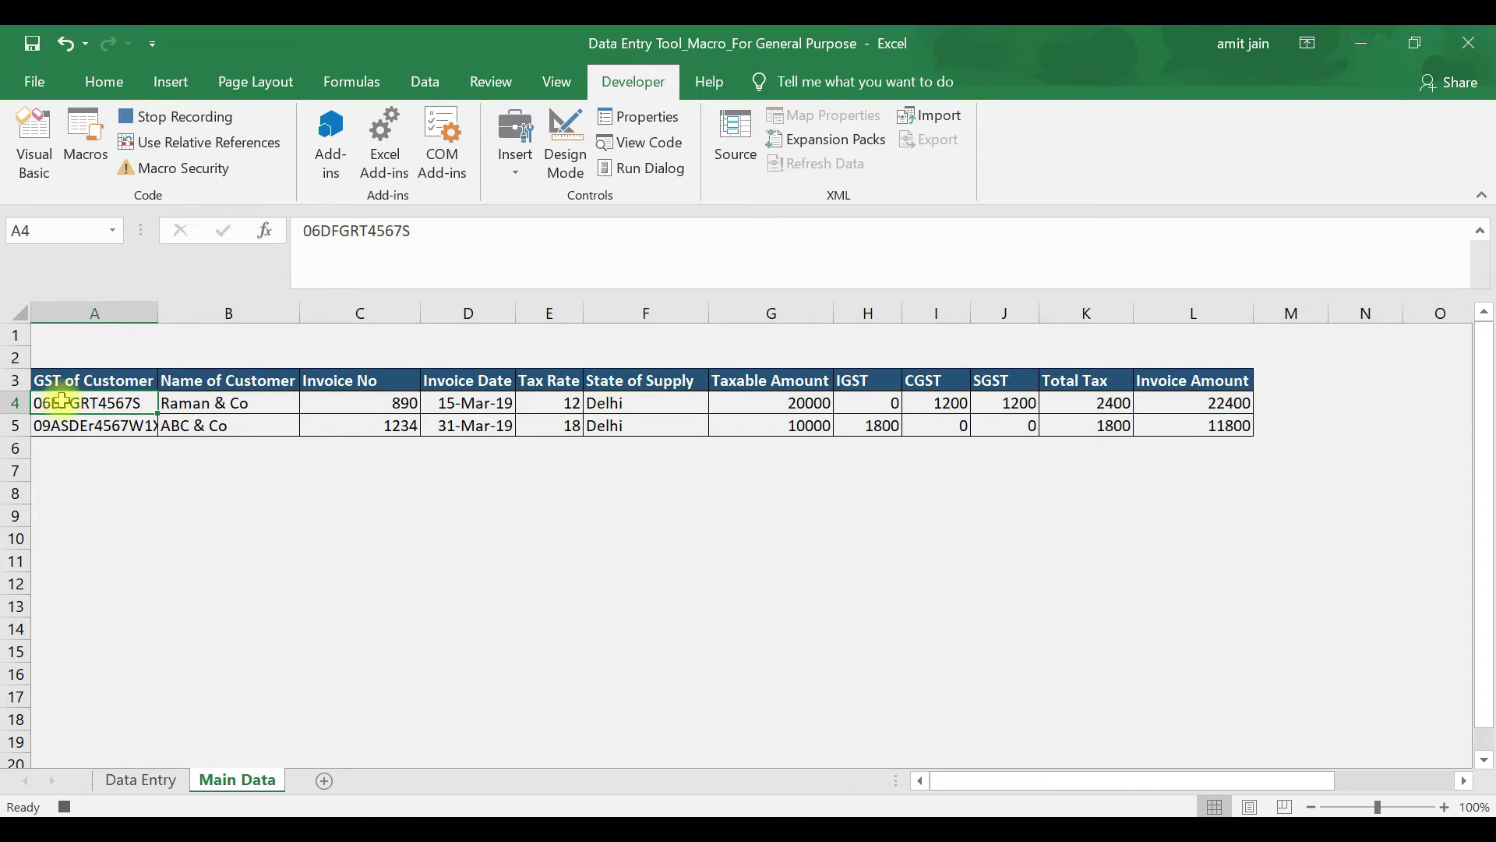
{"action": "left_click", "coordinate": [141, 780]}
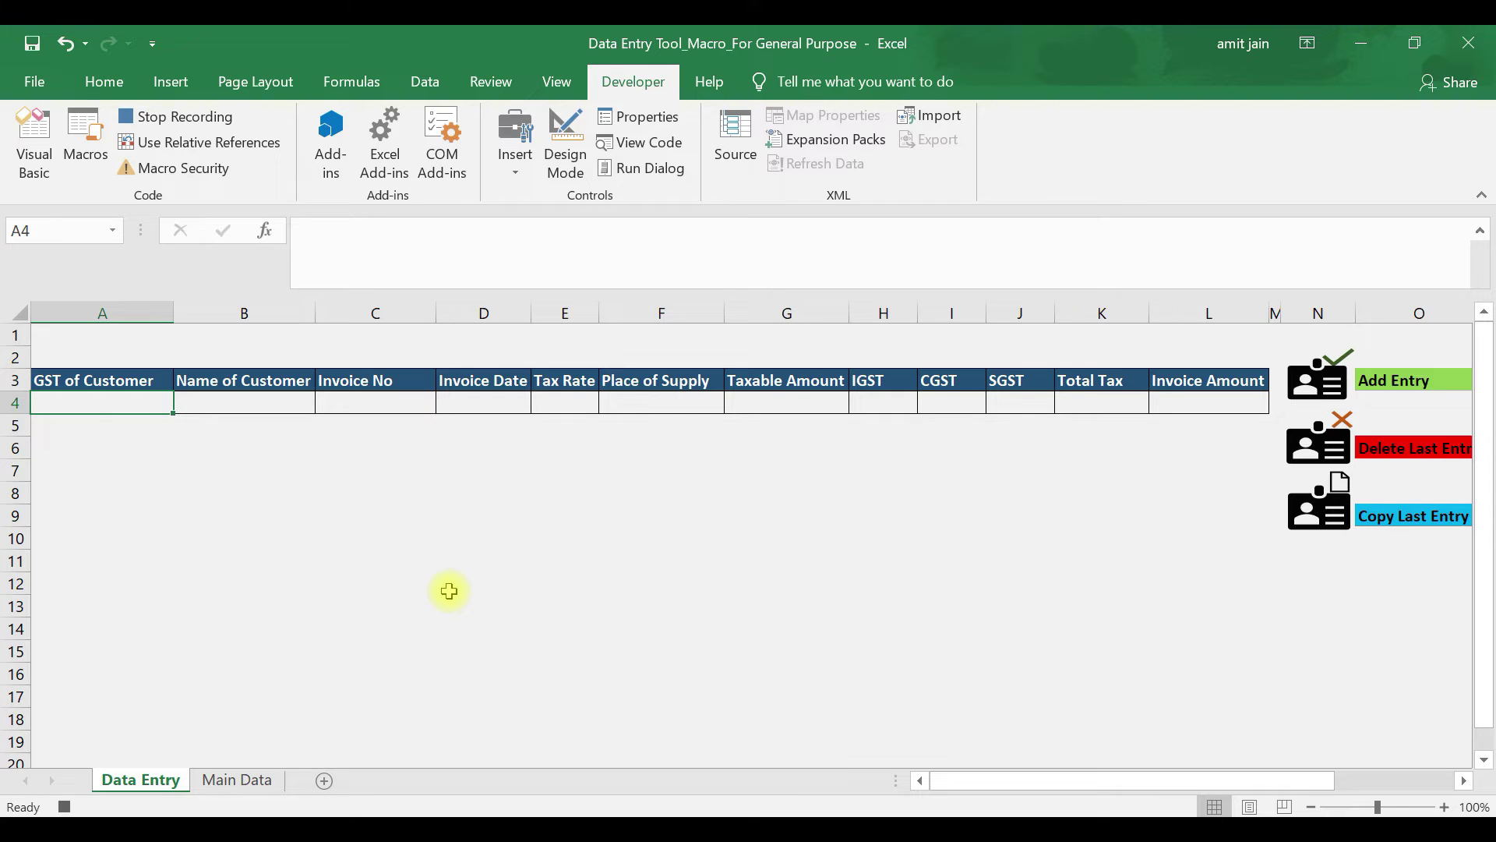
{"action": "left_click", "coordinate": [139, 117]}
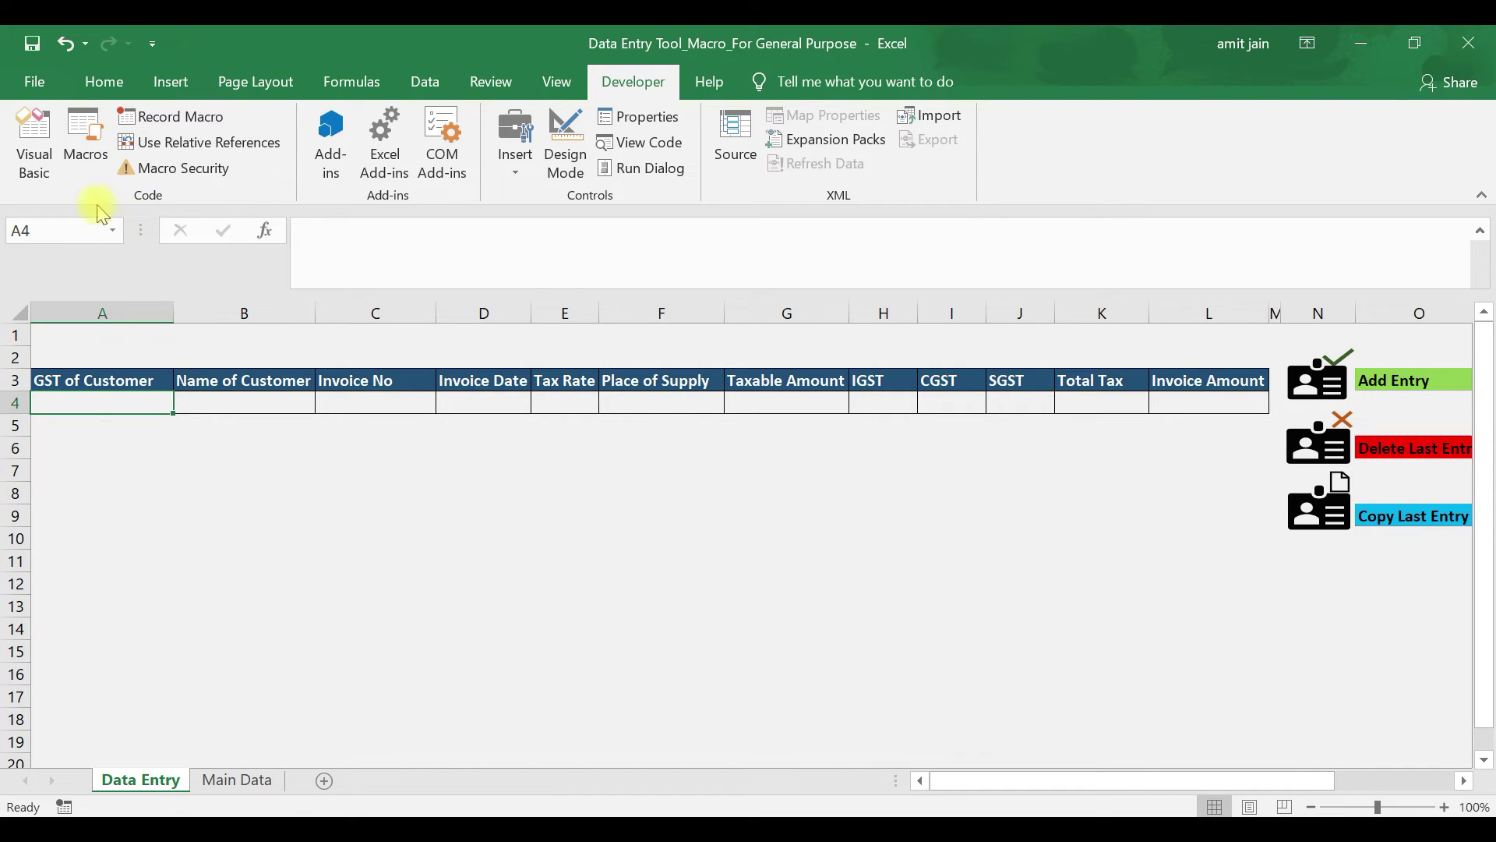
- Open the Delete_Entry macro's code, review its sheet selection, row deletion and range lines, and close the editor
{"action": "left_click", "coordinate": [84, 145]}
{"action": "left_click", "coordinate": [266, 431]}
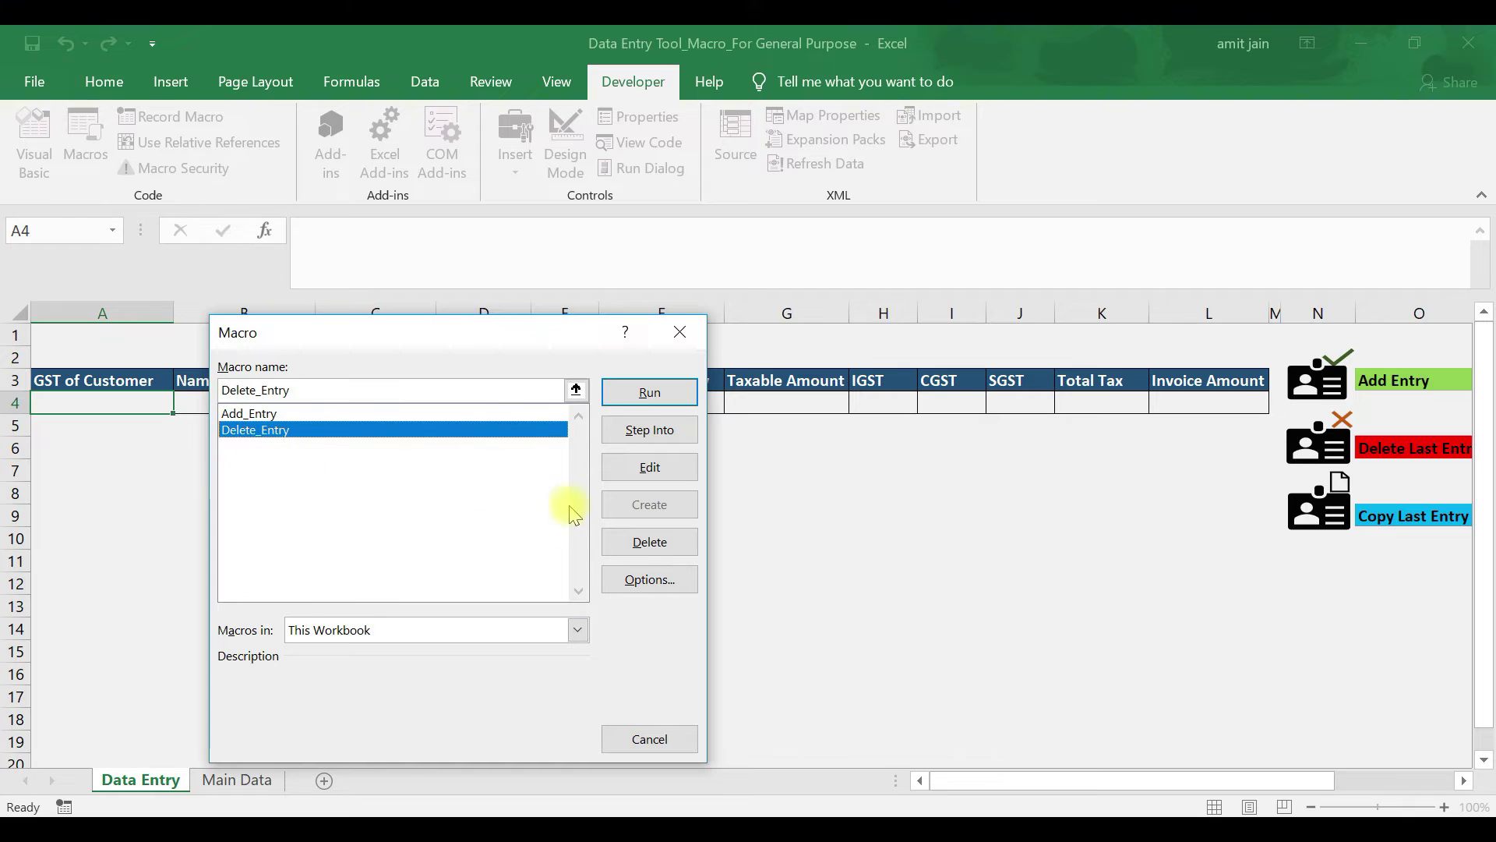
{"action": "left_click", "coordinate": [639, 467]}
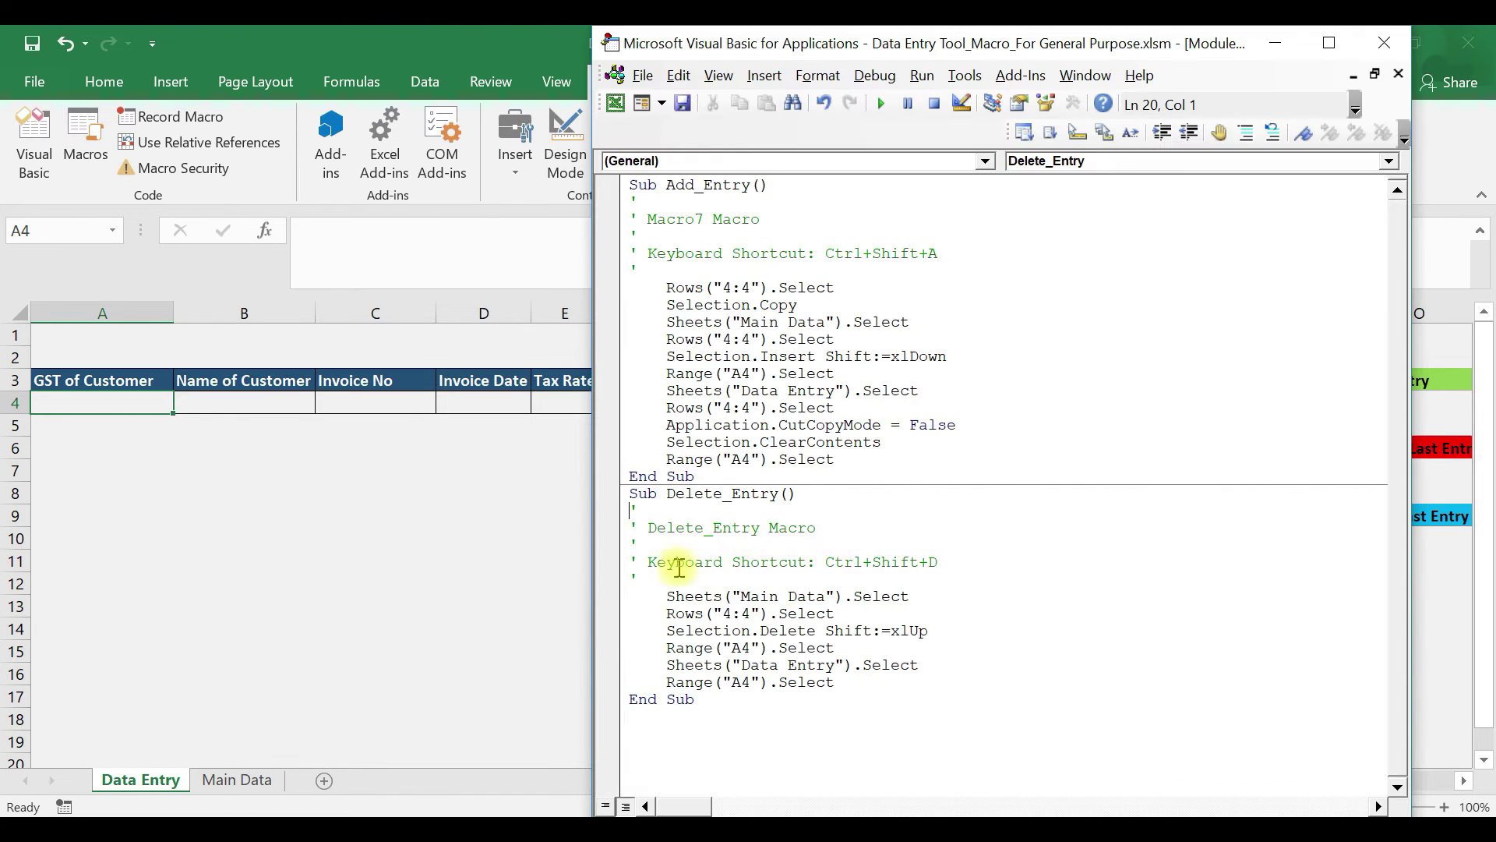
{"action": "left_click", "coordinate": [636, 492]}
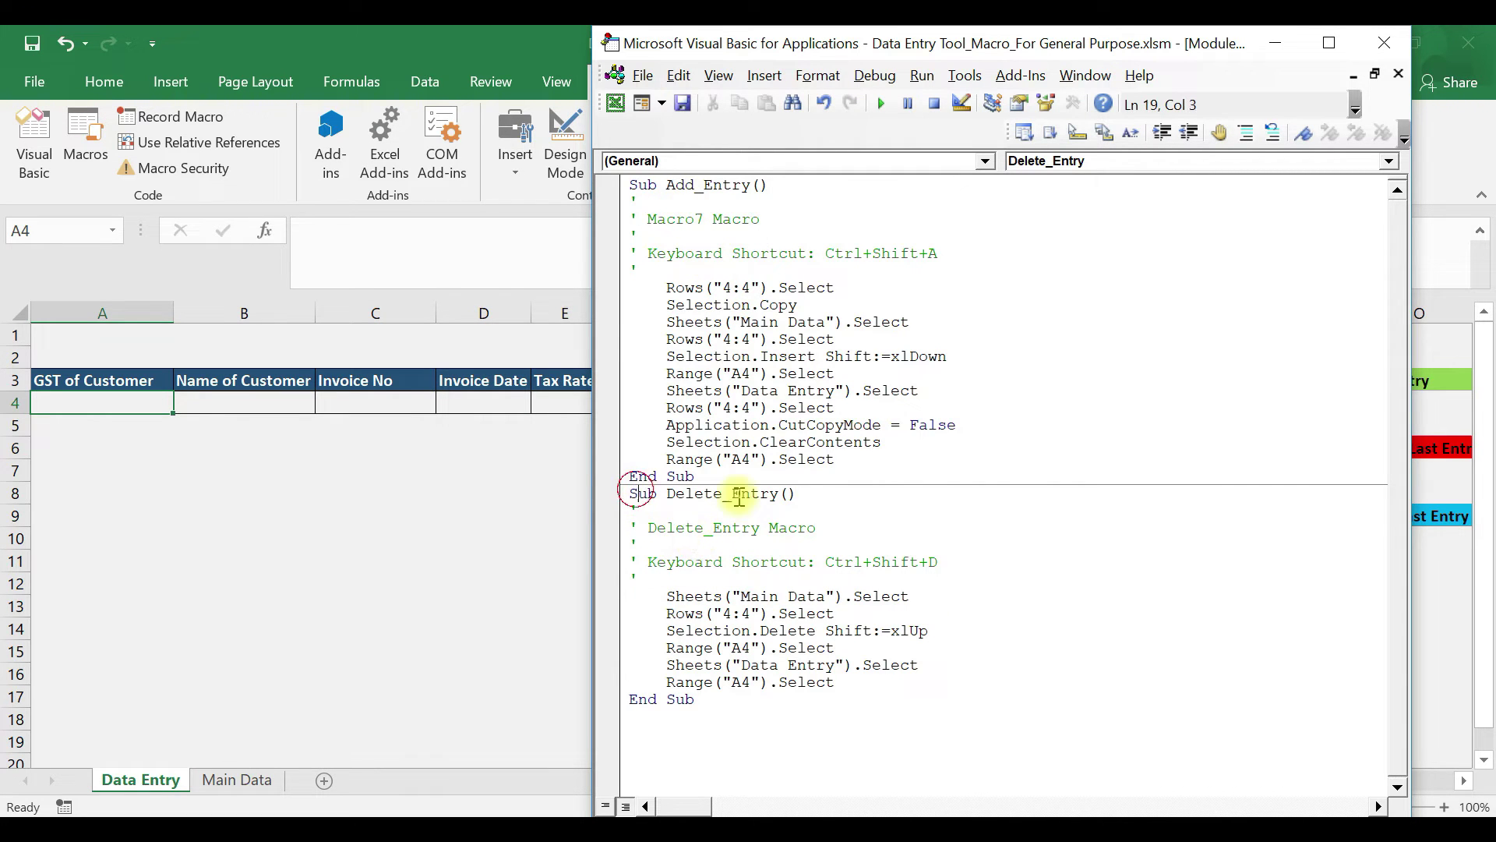
{"action": "key", "text": "shift+End"}
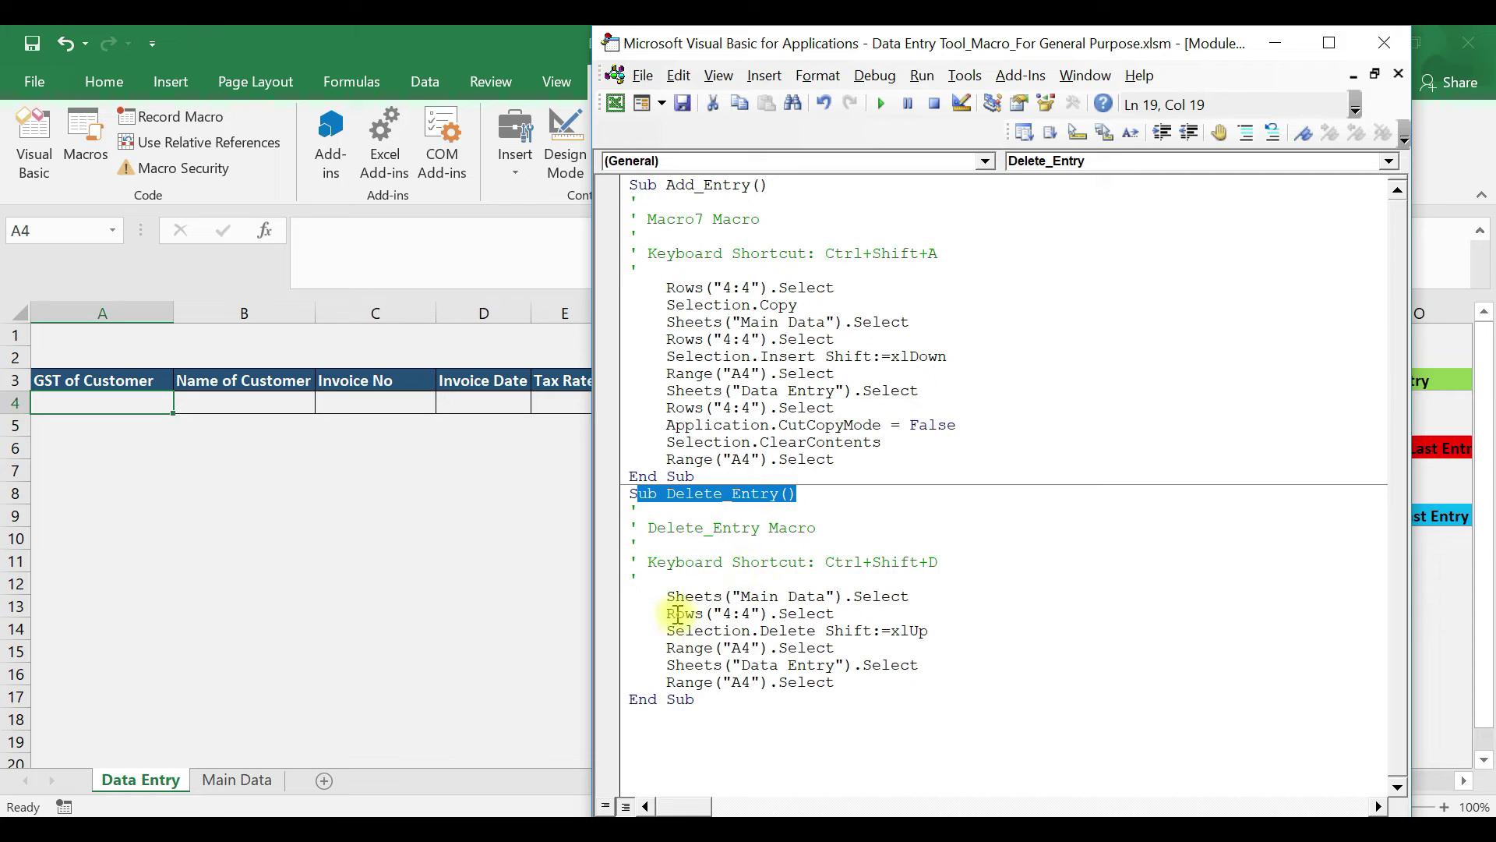
{"action": "left_click_drag", "start_coordinate": [739, 597], "coordinate": [834, 597]}
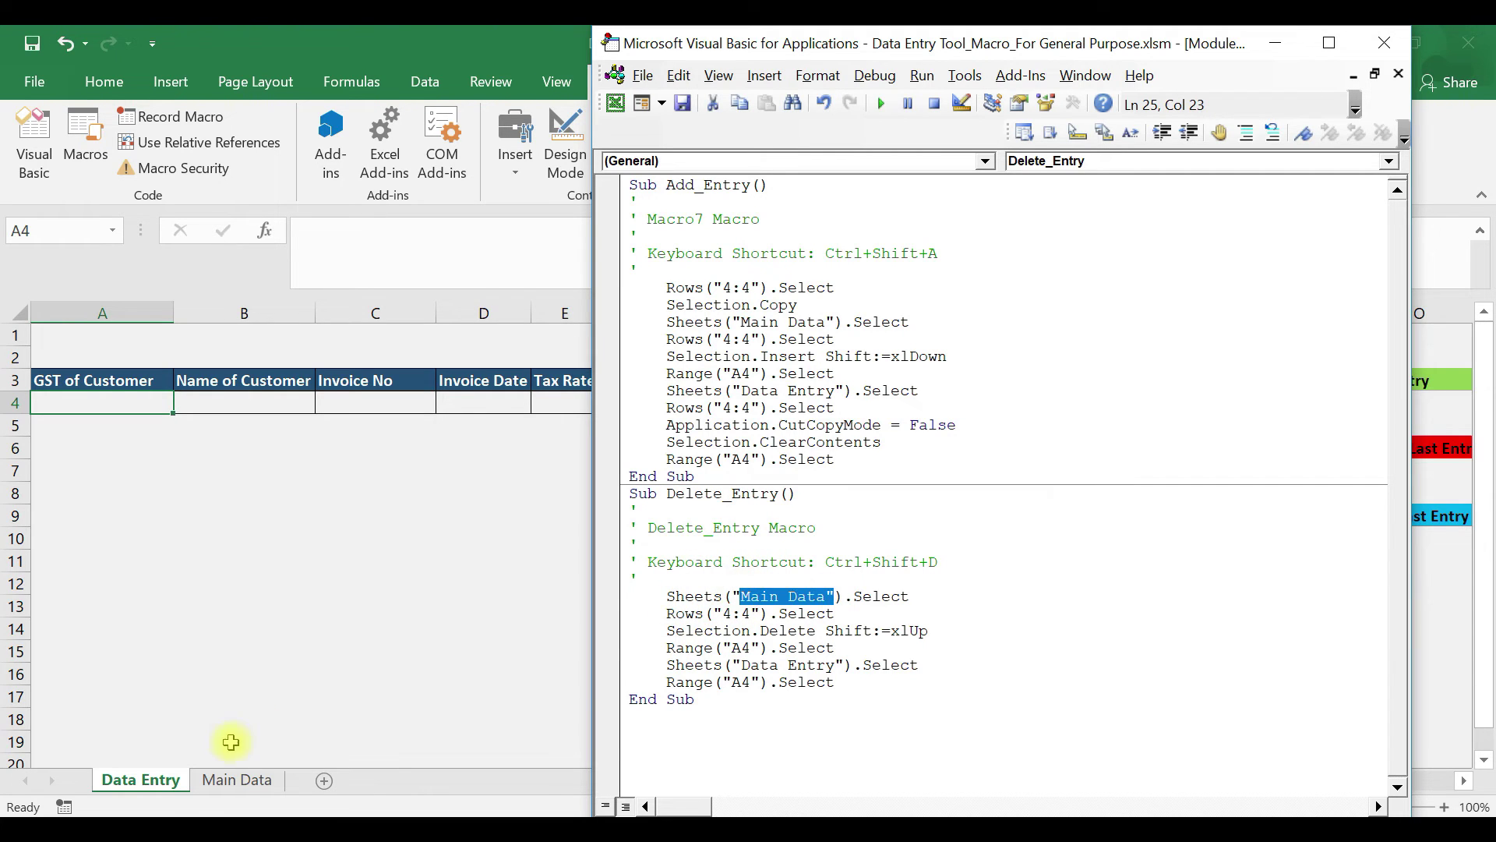
{"action": "left_click_drag", "start_coordinate": [666, 614], "coordinate": [807, 613]}
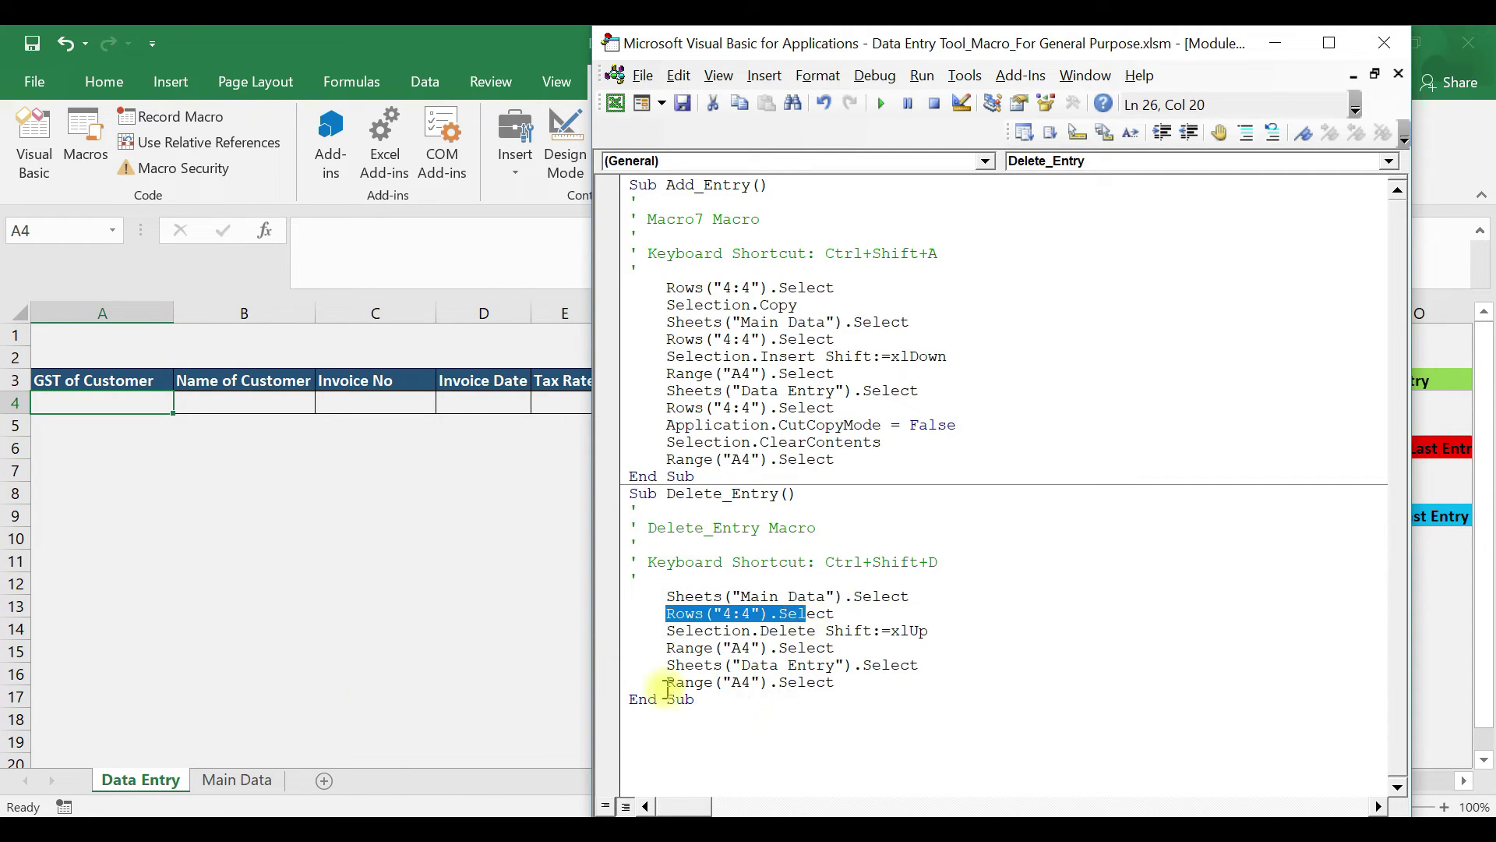
{"action": "left_click_drag", "start_coordinate": [675, 631], "coordinate": [909, 634]}
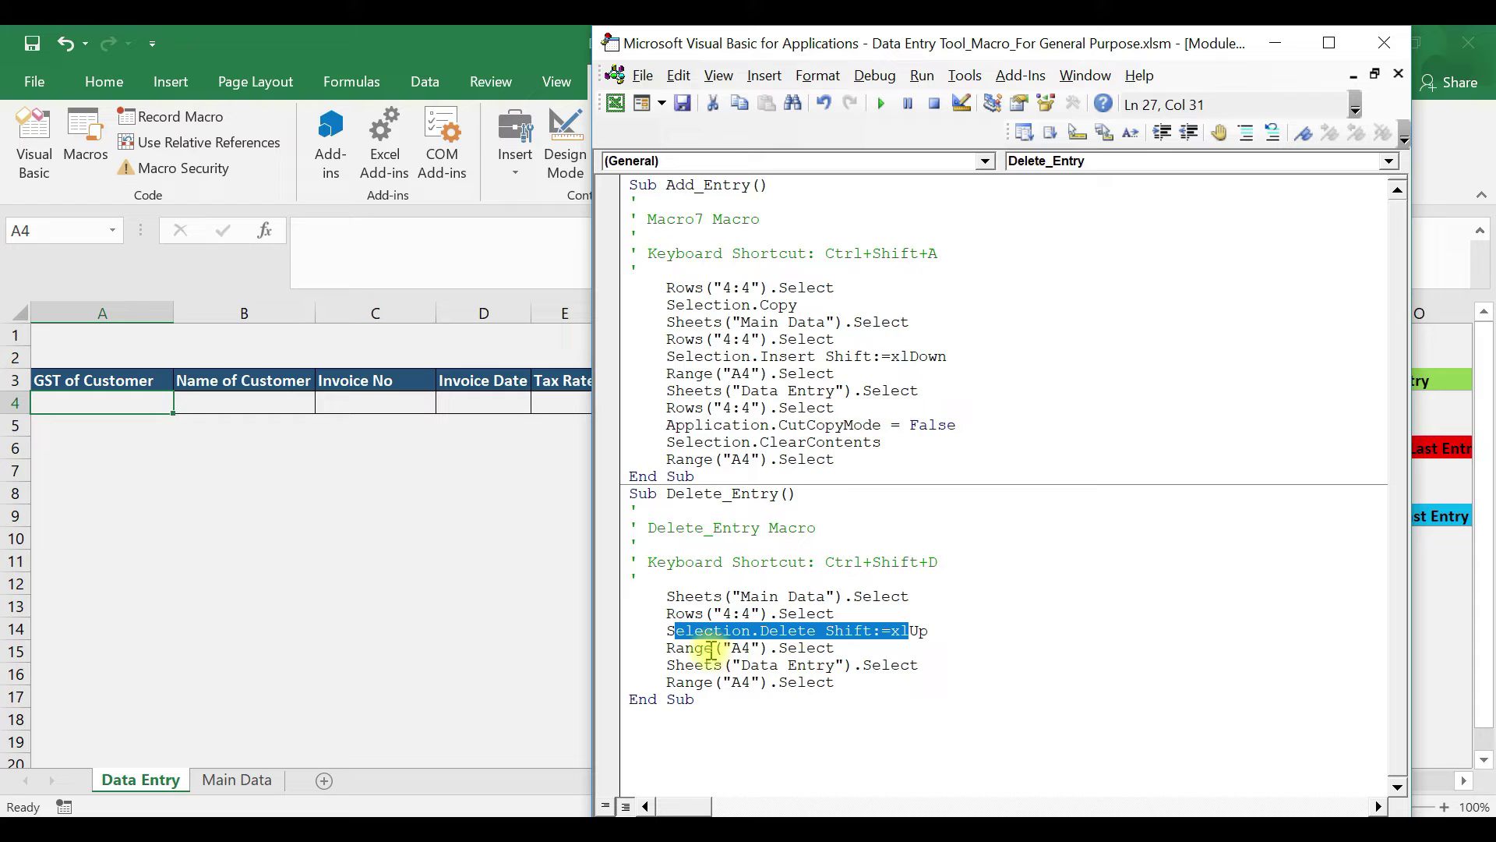
{"action": "left_click_drag", "start_coordinate": [674, 648], "coordinate": [798, 653]}
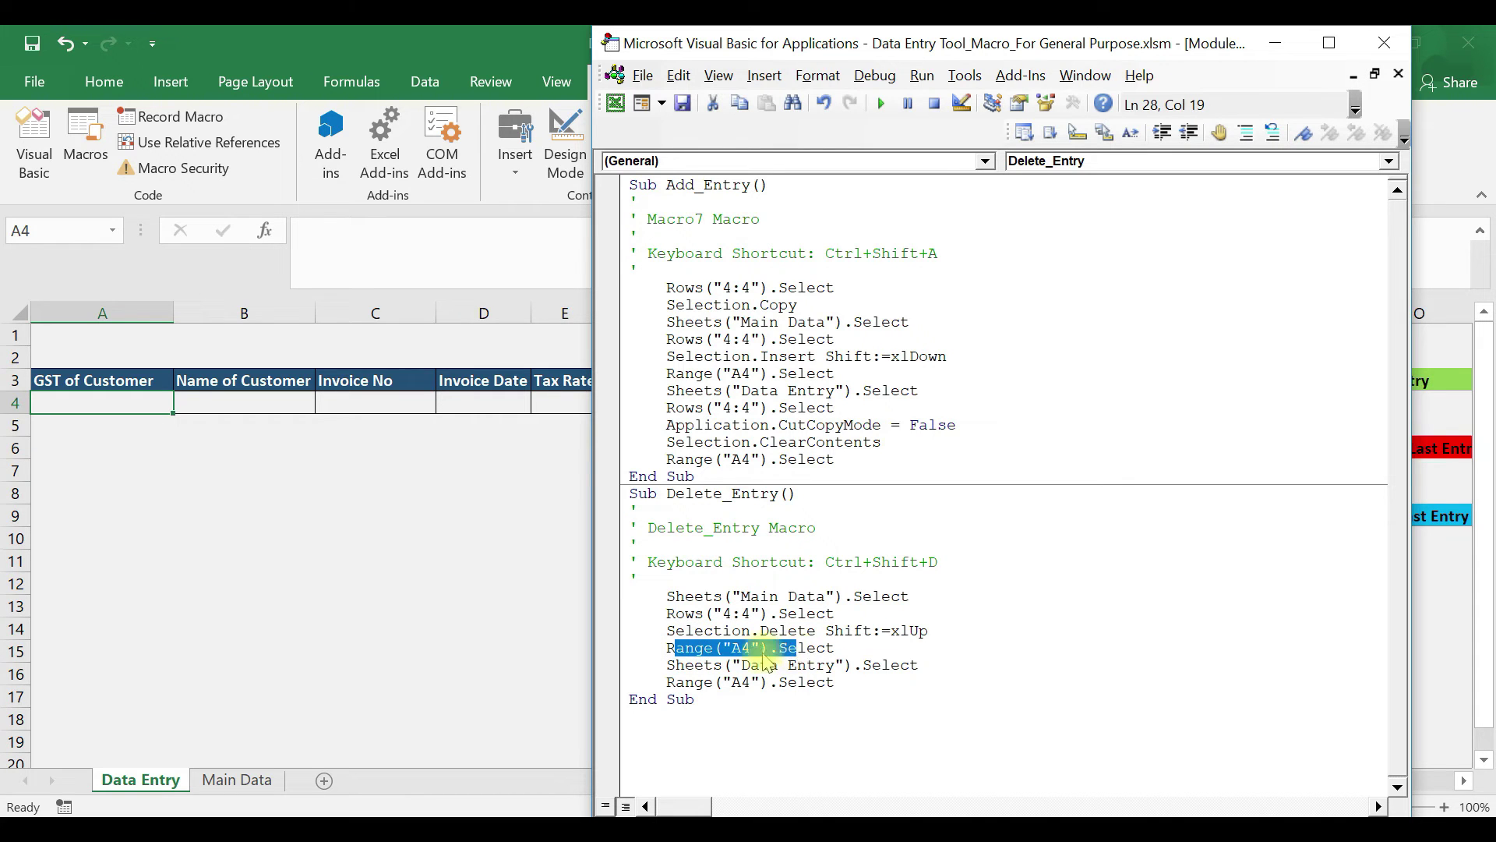
{"action": "left_click", "coordinate": [718, 667]}
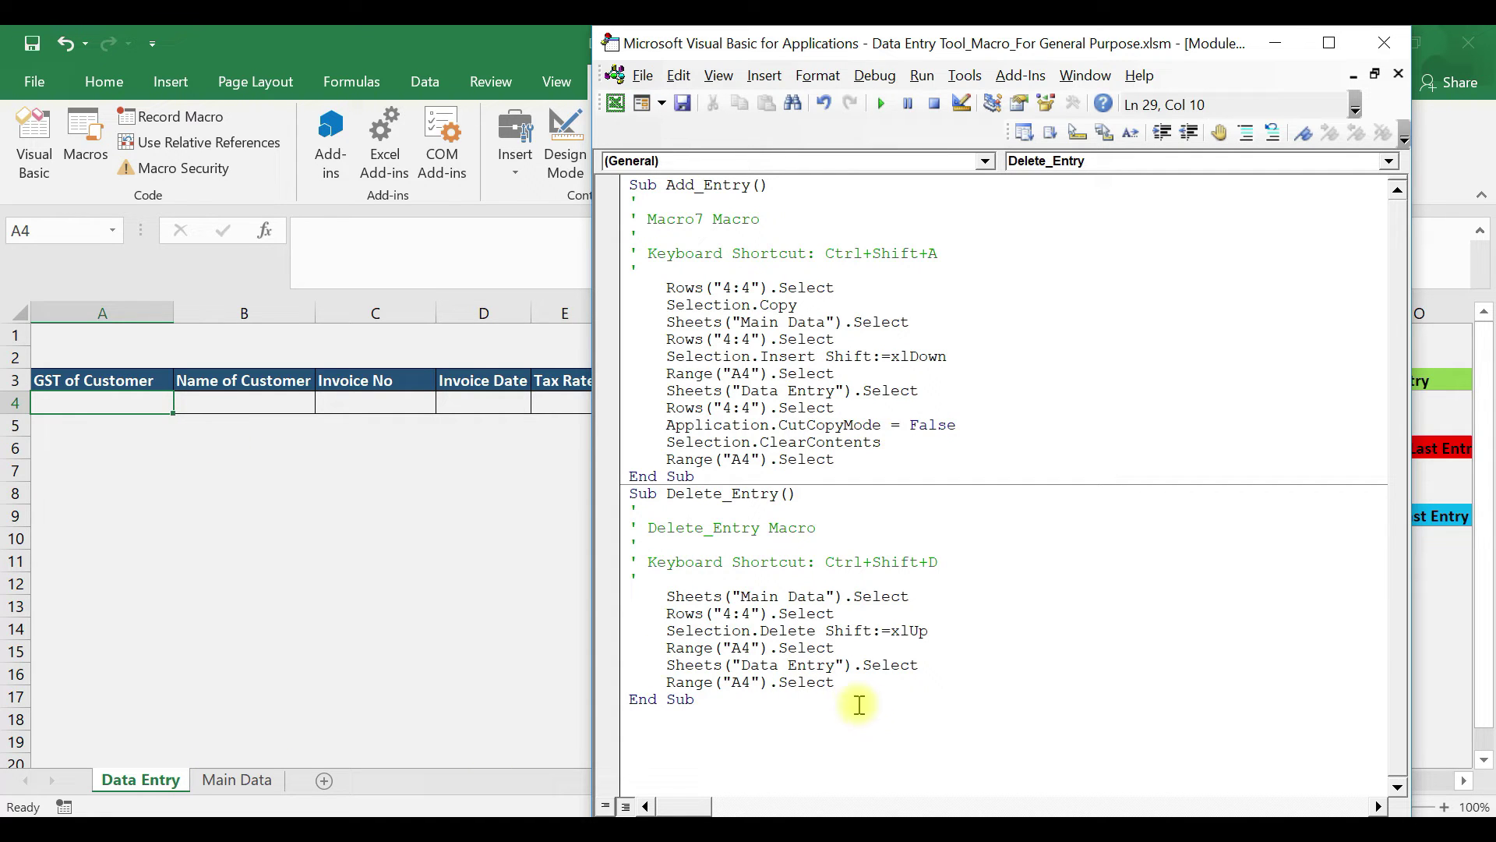
{"action": "left_click", "coordinate": [1384, 43]}
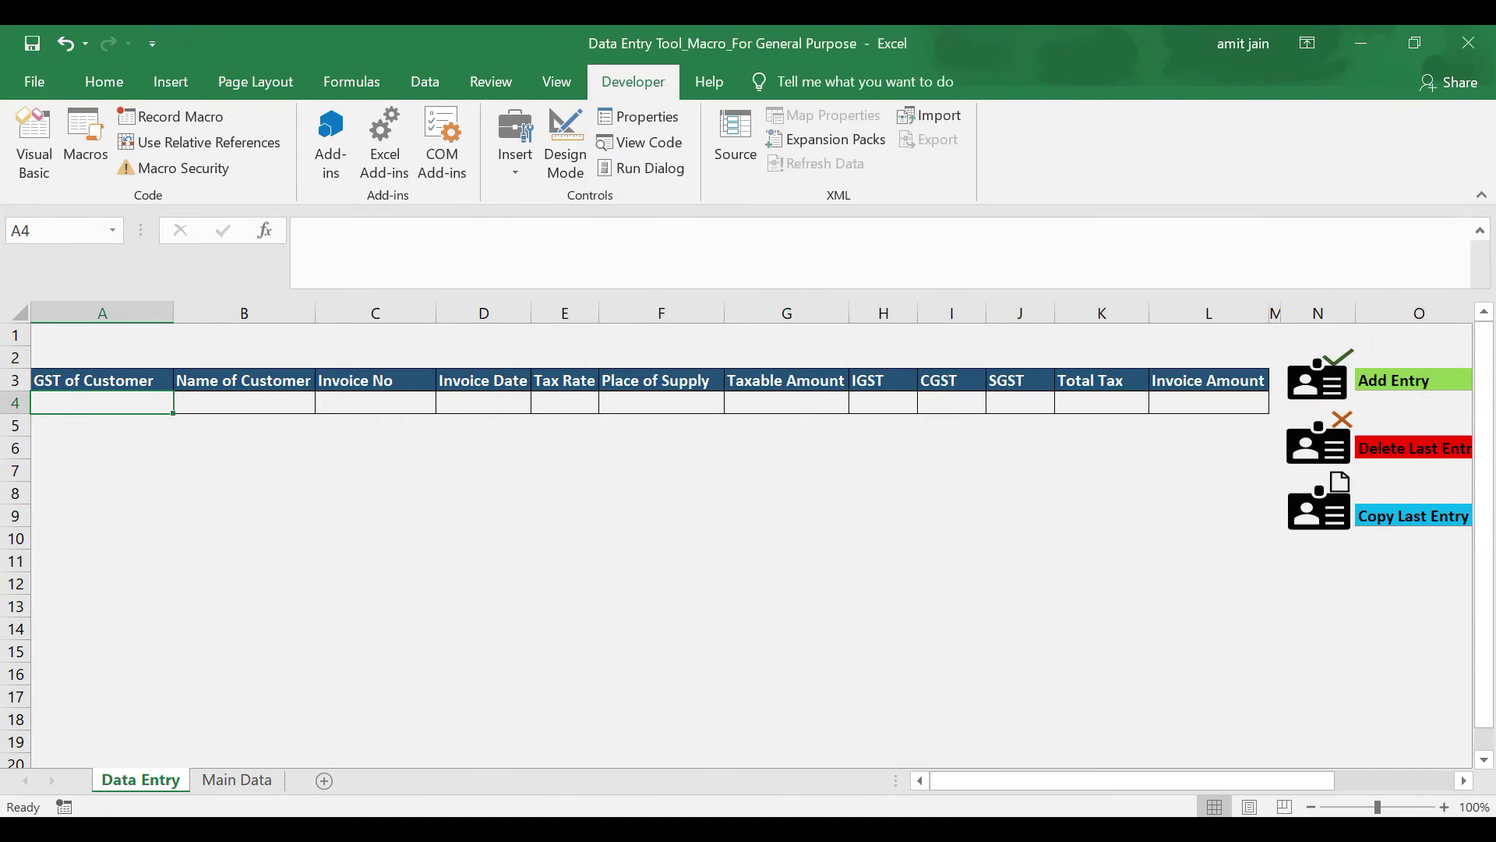
- Review the entries in Main Data, run the Delete Last Entry icon's macro from Data Entry, and check Main Data again before returning
{"action": "left_click", "coordinate": [236, 782]}
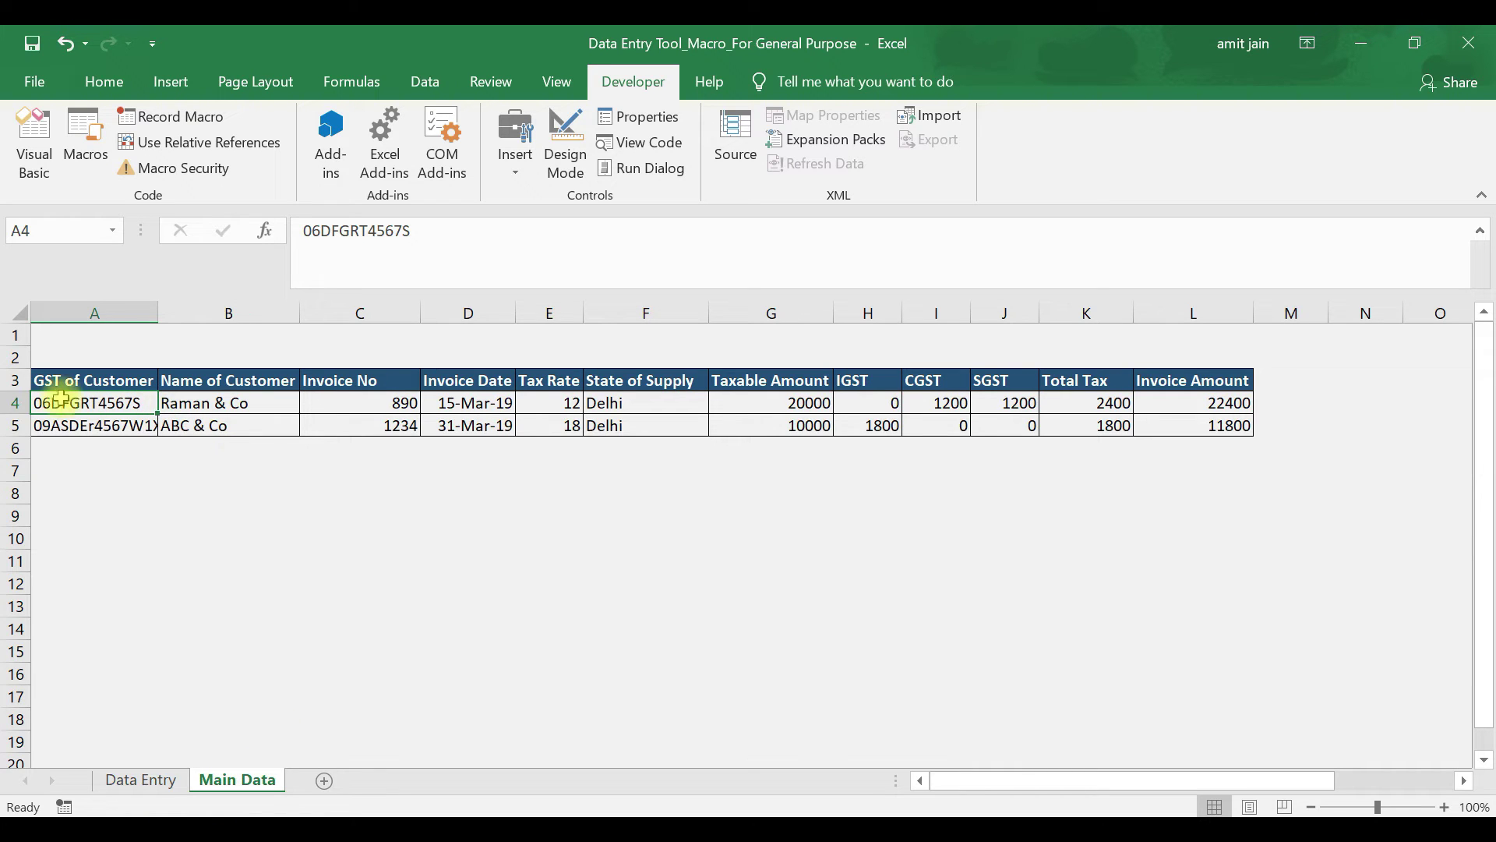
{"action": "left_click_drag", "start_coordinate": [119, 413], "coordinate": [1182, 405]}
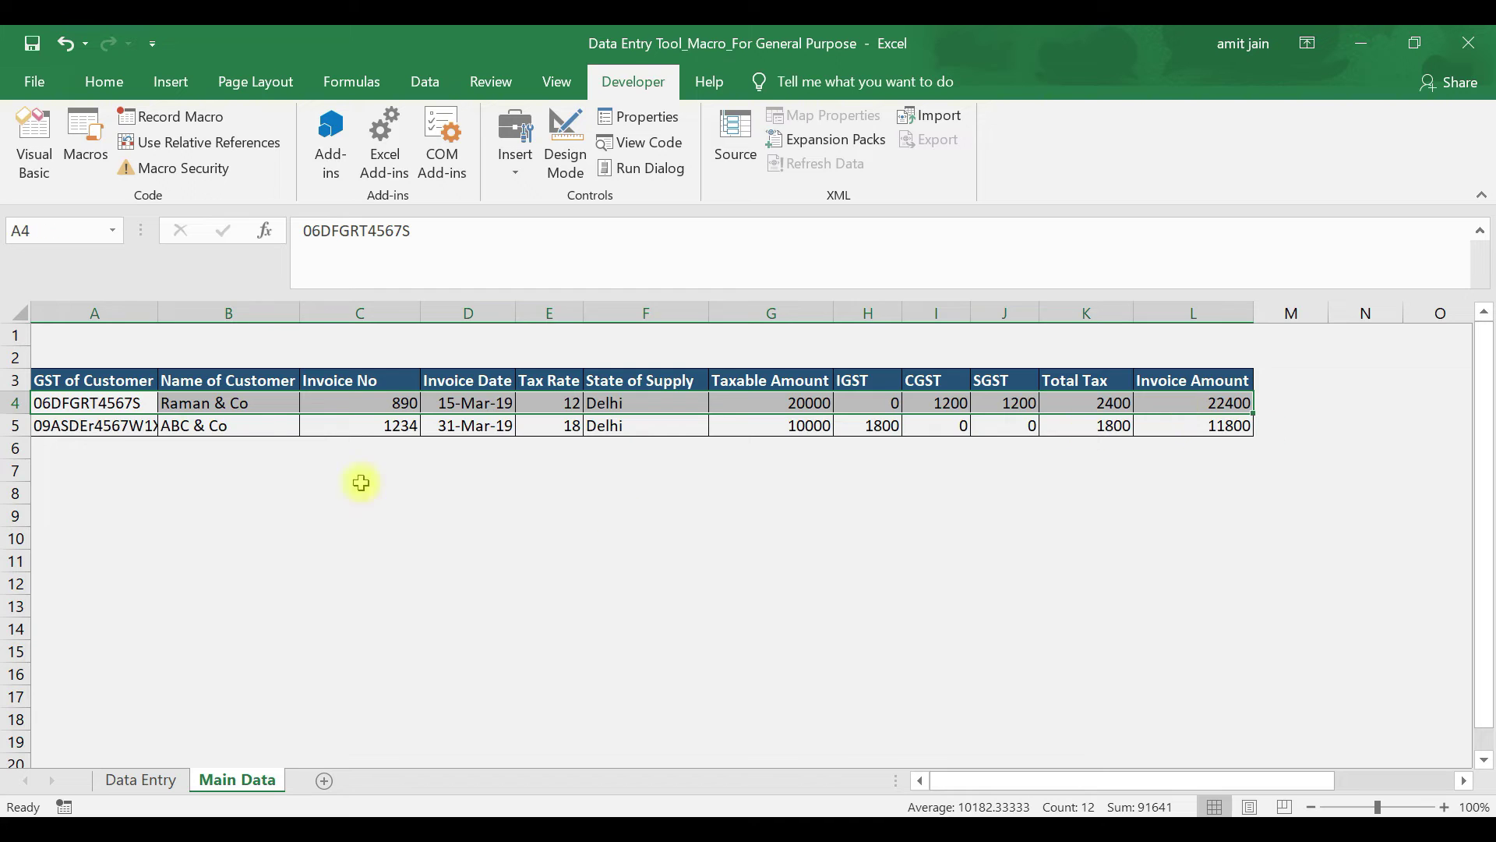
{"action": "left_click", "coordinate": [129, 400]}
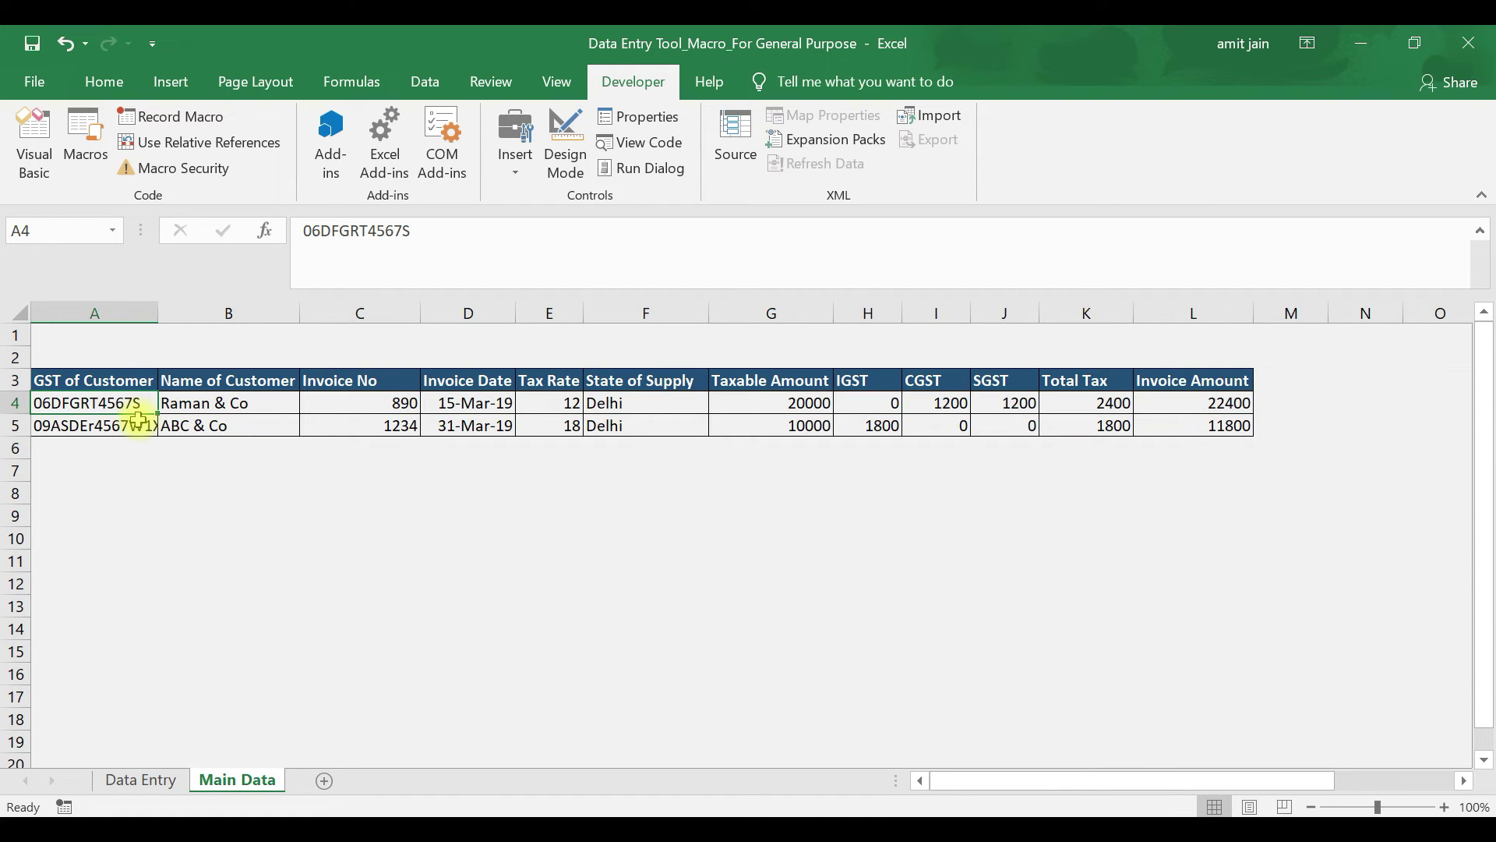
{"action": "left_click", "coordinate": [148, 781]}
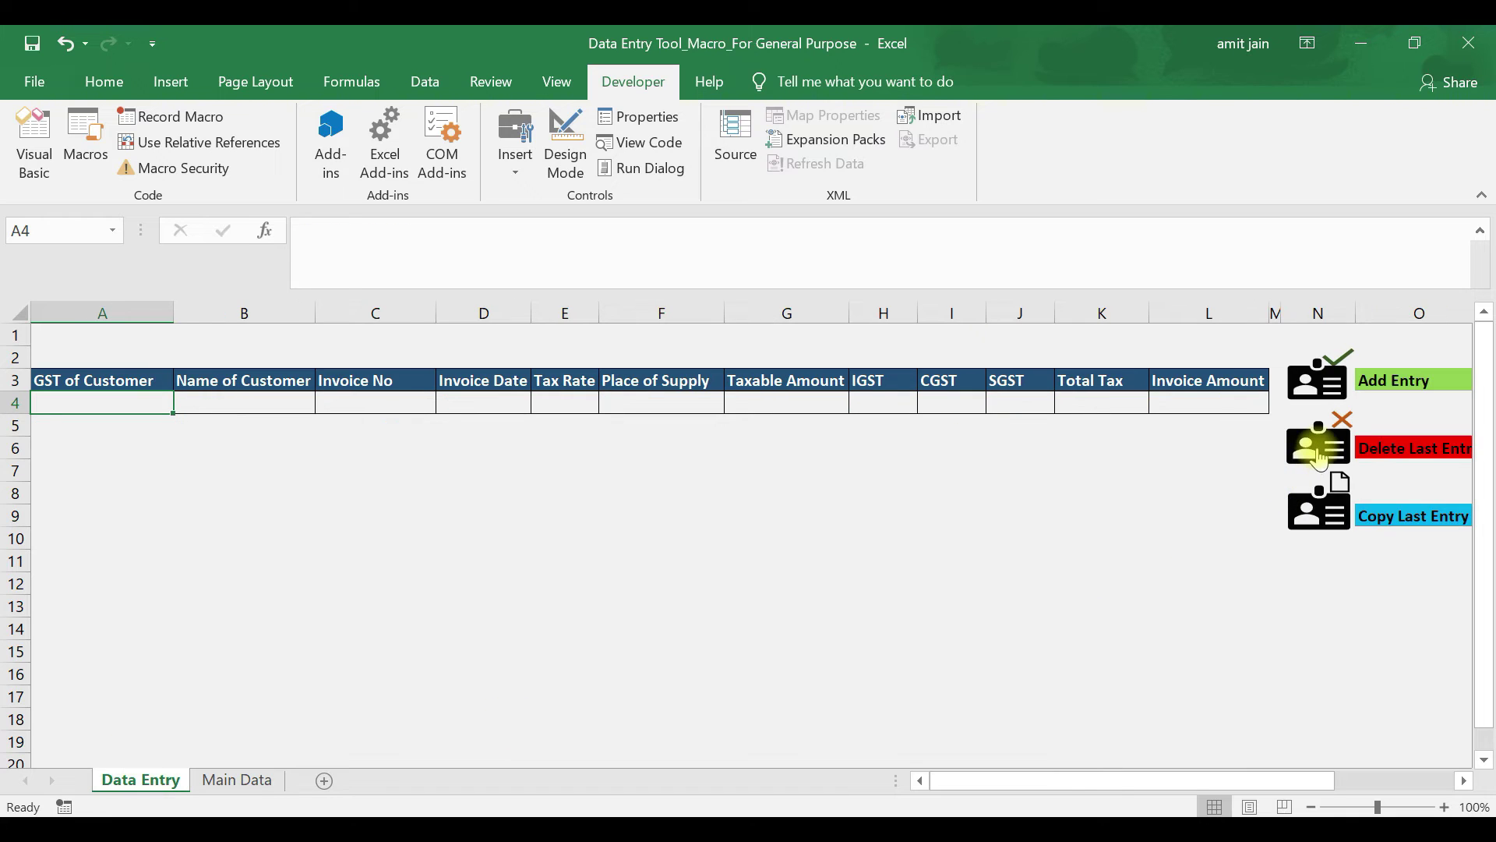
{"action": "left_click", "coordinate": [1319, 458]}
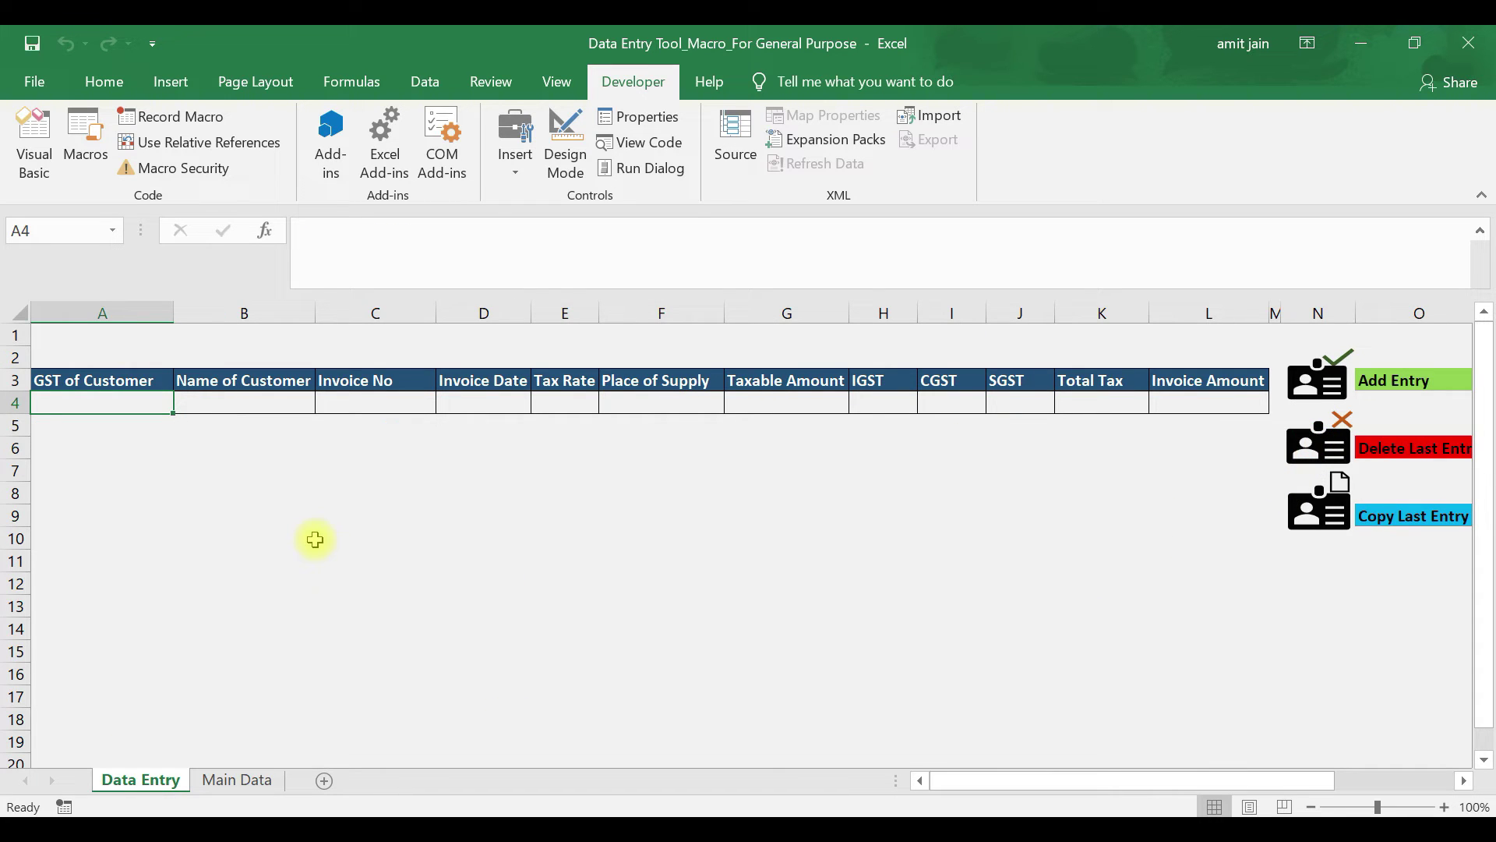
{"action": "left_click", "coordinate": [239, 779]}
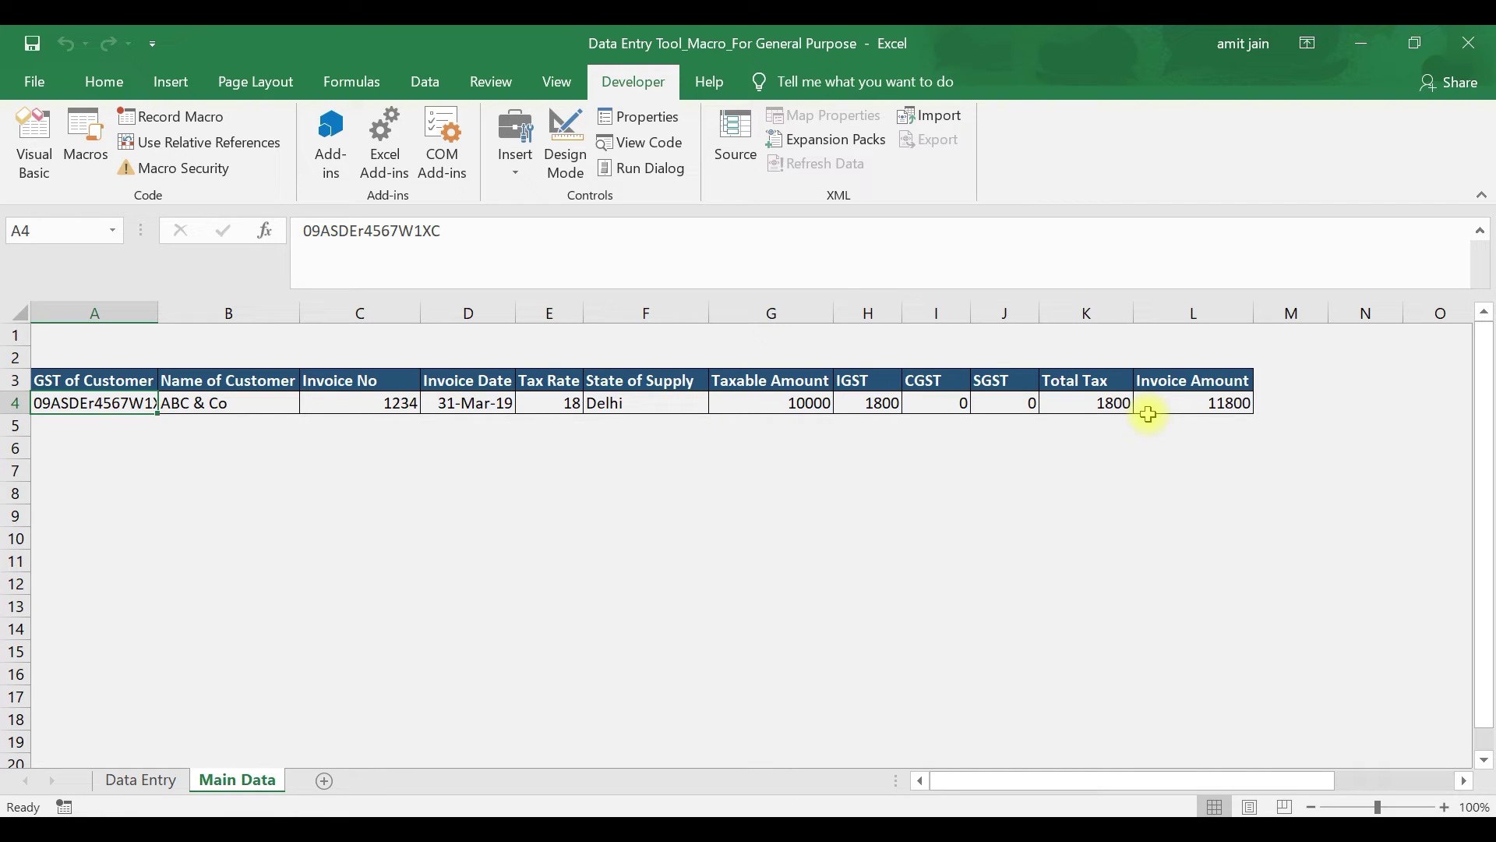
{"action": "left_click", "coordinate": [125, 780]}
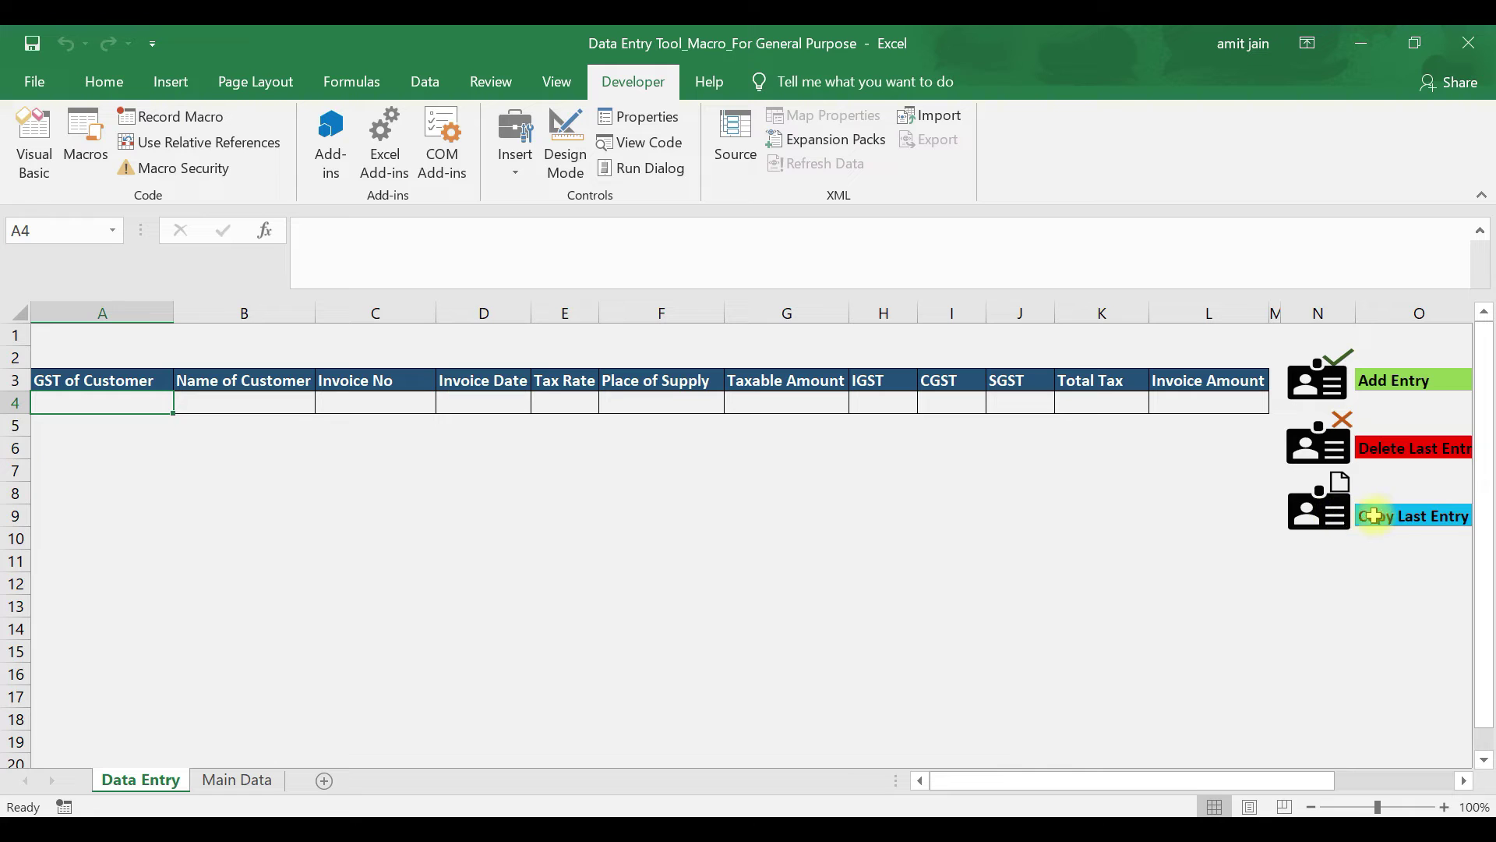
- Examine the last entry in Main Data, including its invoice number, and compare it with the Data Entry row
{"action": "left_click", "coordinate": [222, 779]}
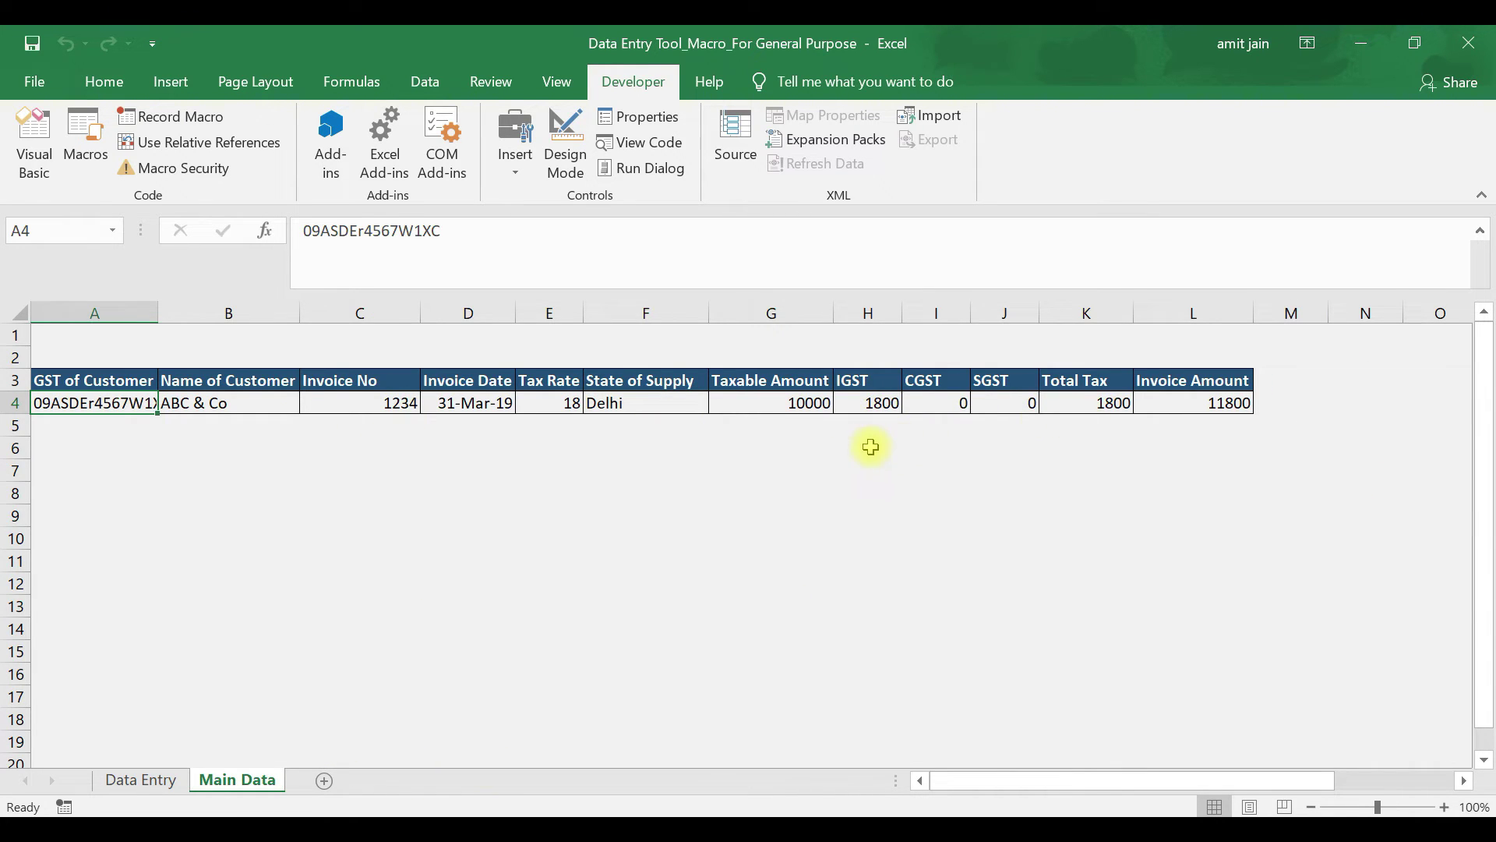
{"action": "left_click", "coordinate": [405, 411]}
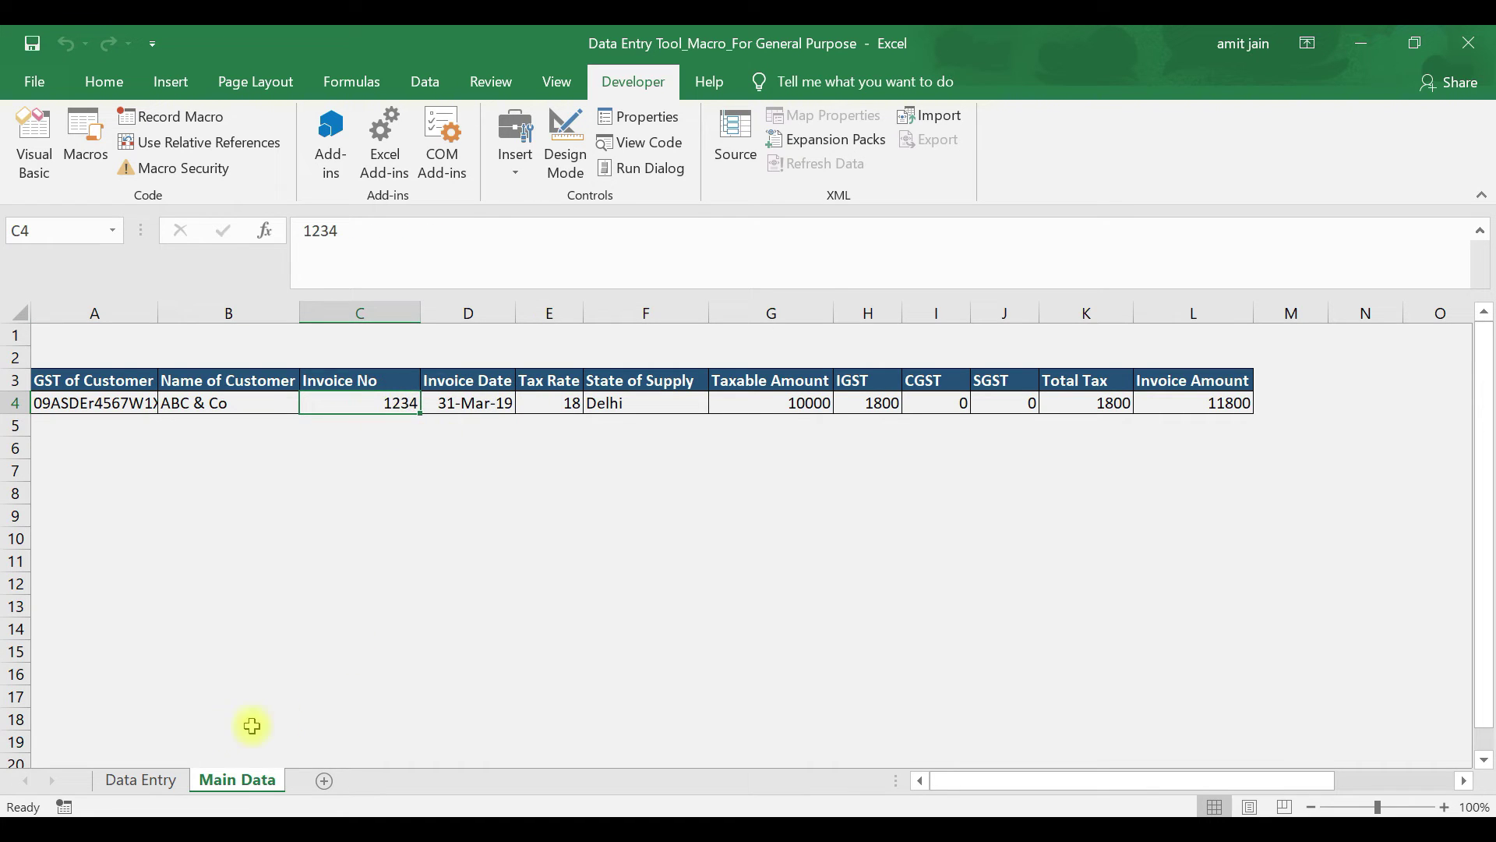
{"action": "left_click", "coordinate": [170, 780]}
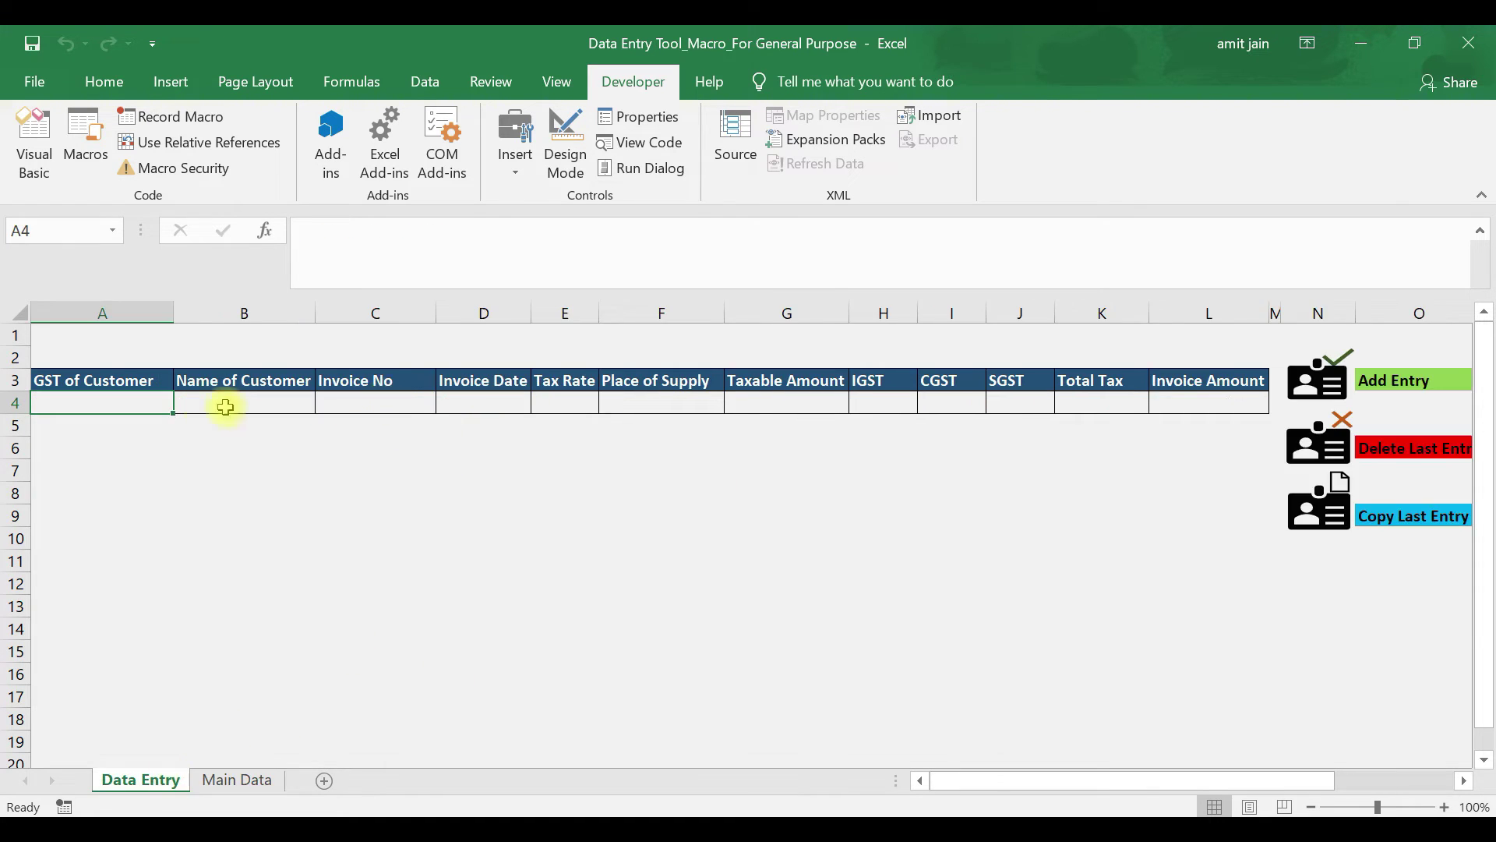
{"action": "left_click", "coordinate": [374, 407]}
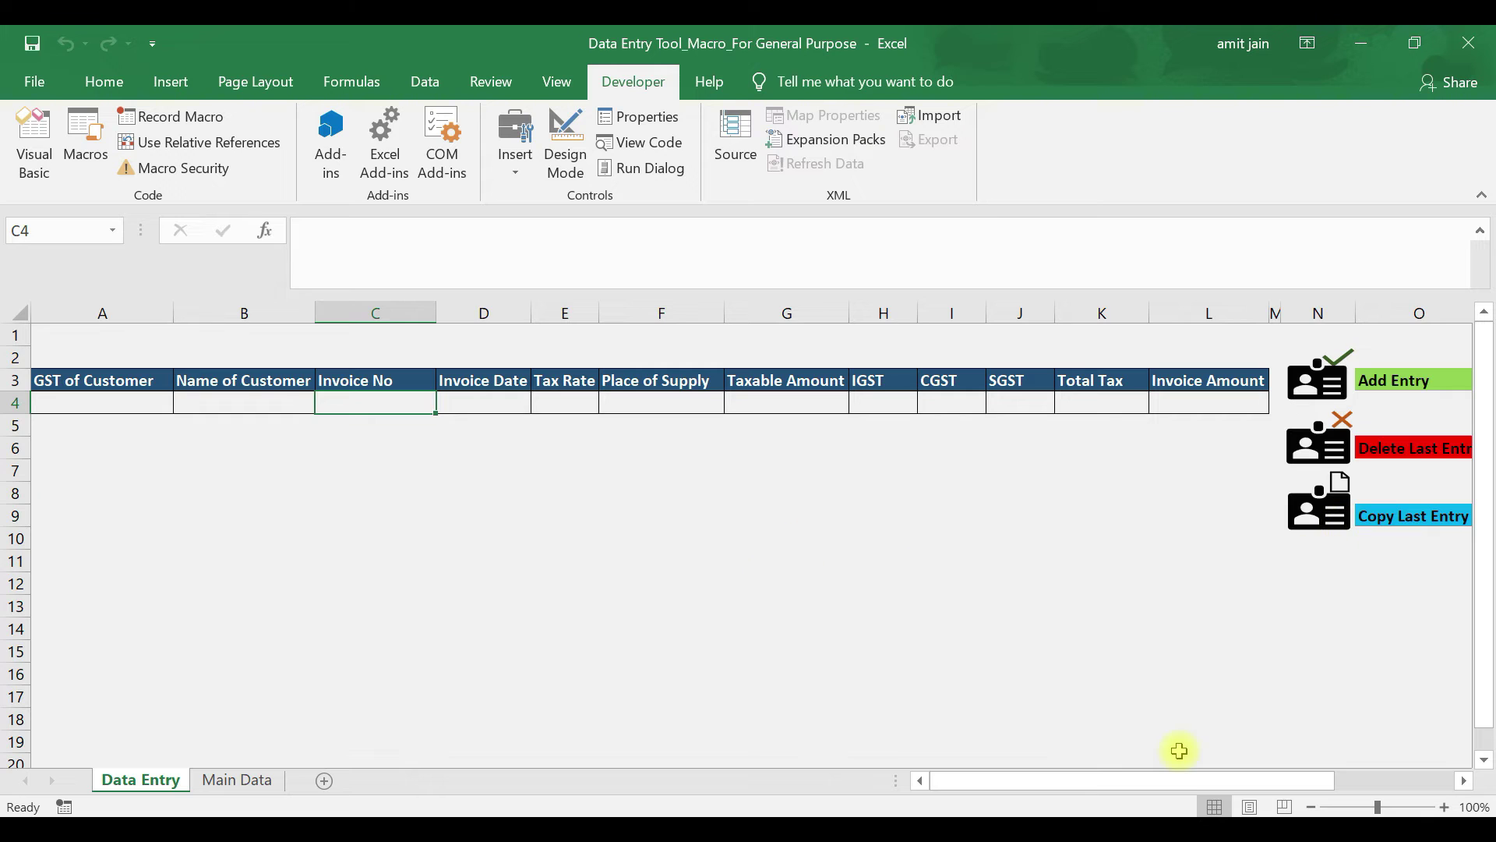
- From cell A4 of Data Entry, start recording a macro named Copy_Last_Entry in This Workbook with the shortcut Ctrl+Shift+C
{"action": "left_click", "coordinate": [106, 400]}
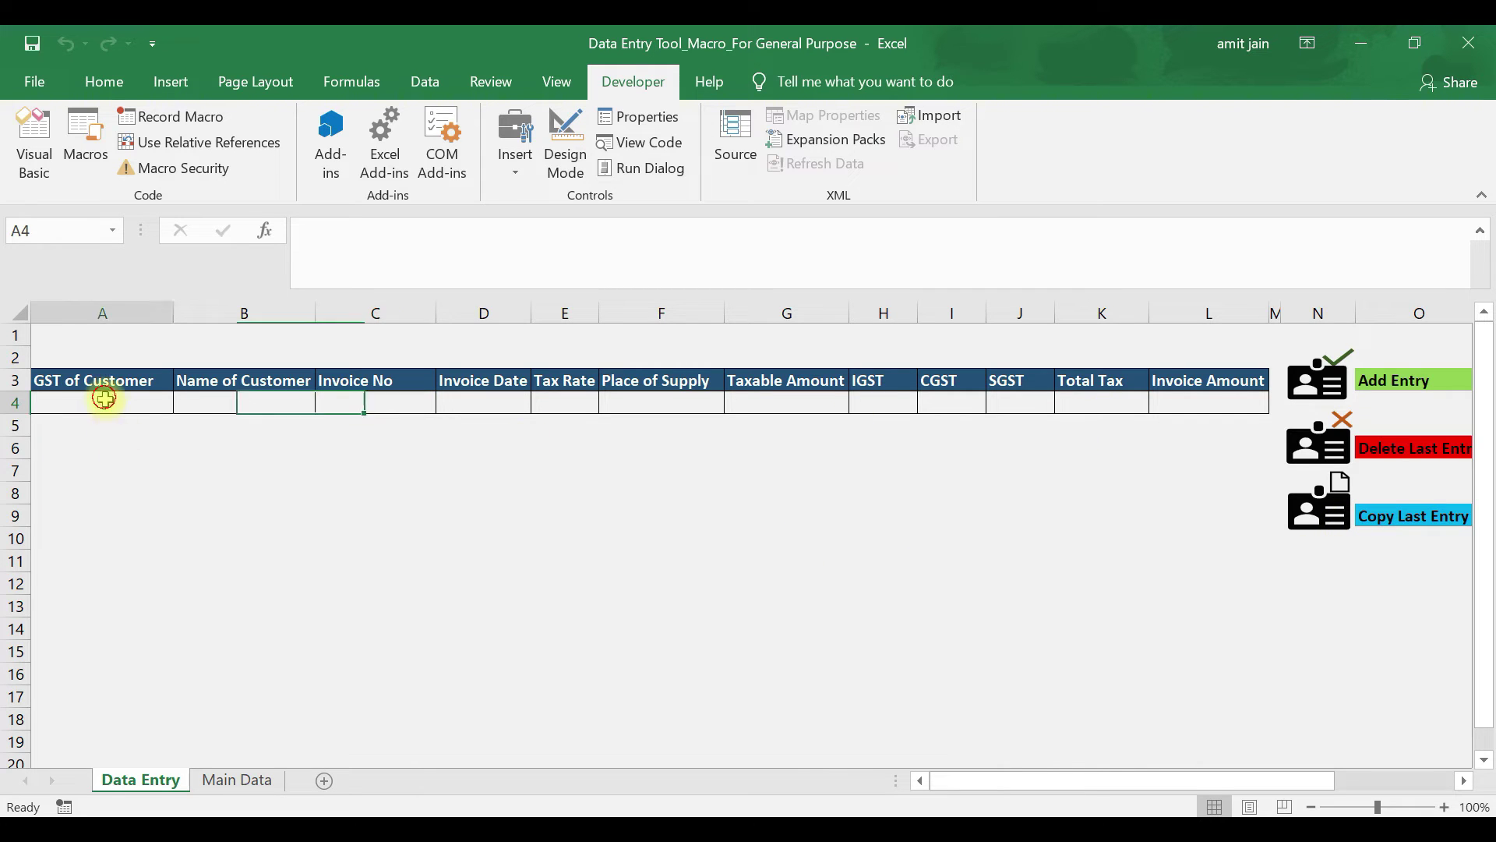
{"action": "left_click", "coordinate": [173, 116]}
{"action": "type", "text": "Copy_Last_Ent"}
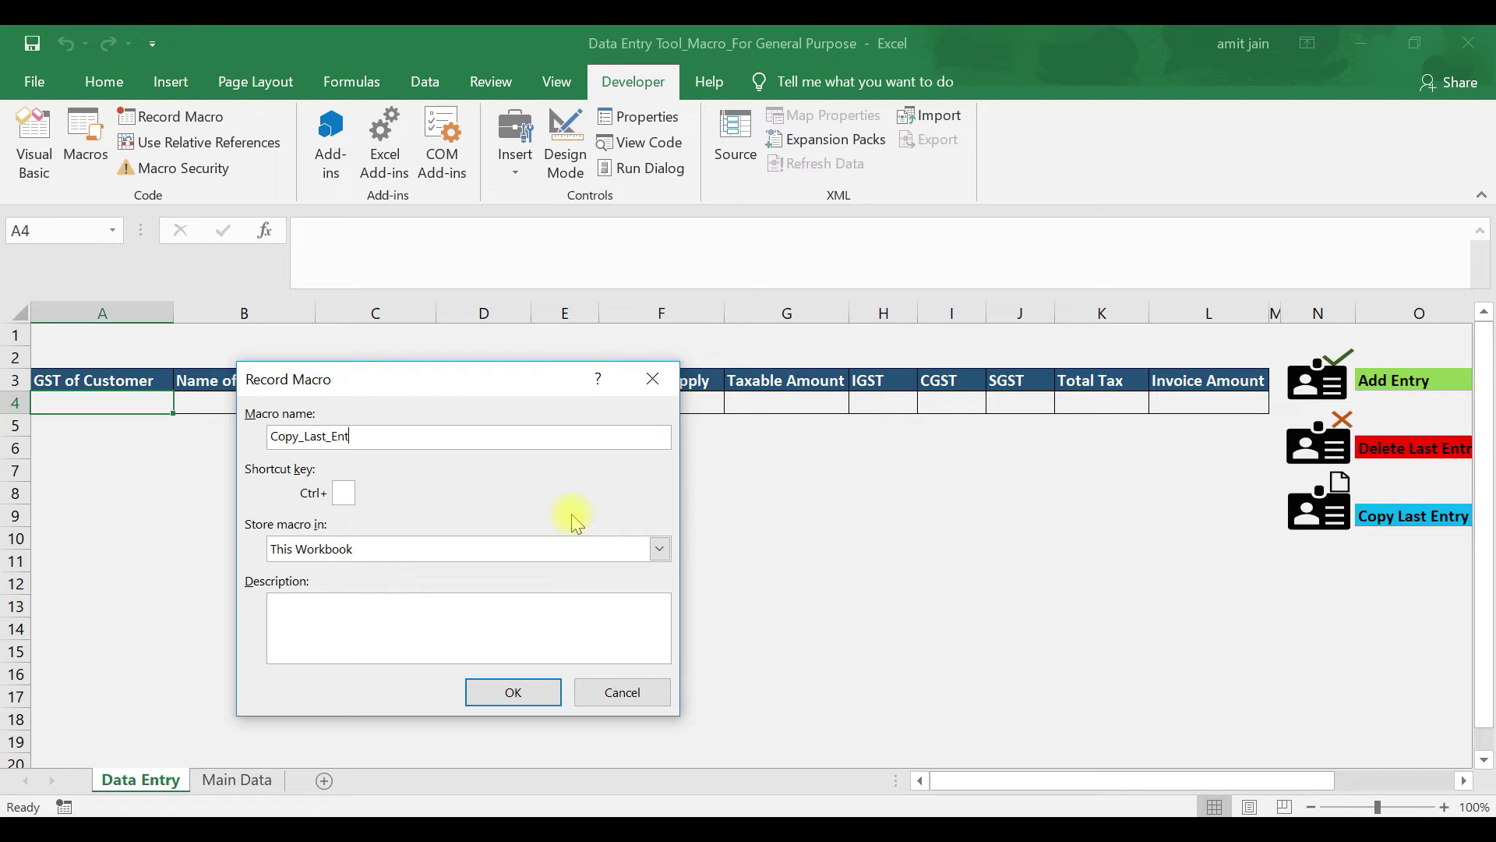
{"action": "left_click", "coordinate": [343, 492]}
{"action": "type", "text": "C"}
{"action": "left_click", "coordinate": [485, 693]}
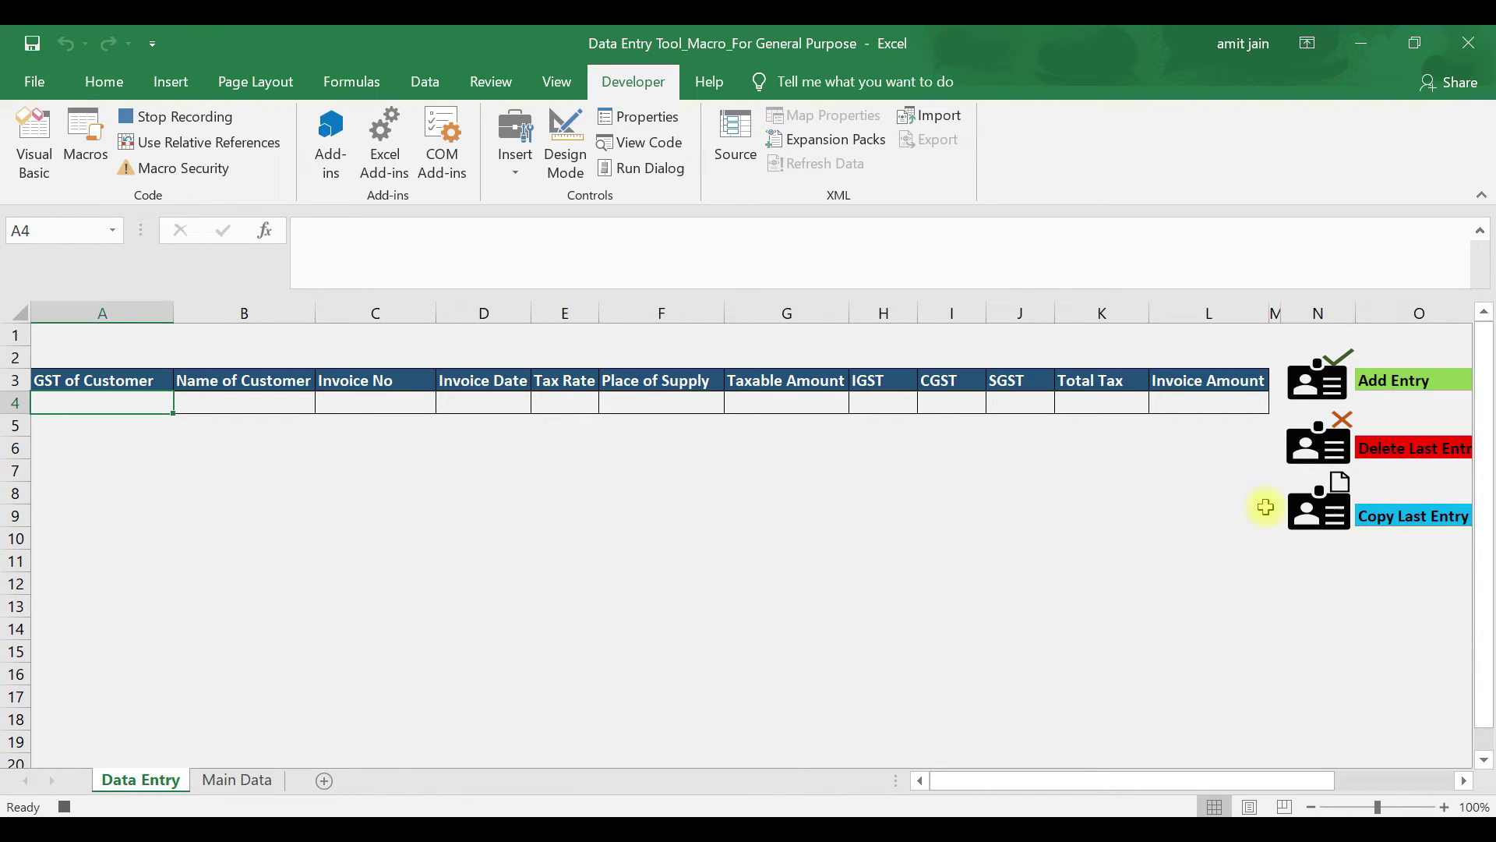
- Record copying row 4 of Main Data into row 4 of Data Entry, selecting A4 on each sheet, and stop the recording
{"action": "left_click", "coordinate": [222, 782]}
{"action": "left_click", "coordinate": [10, 403]}
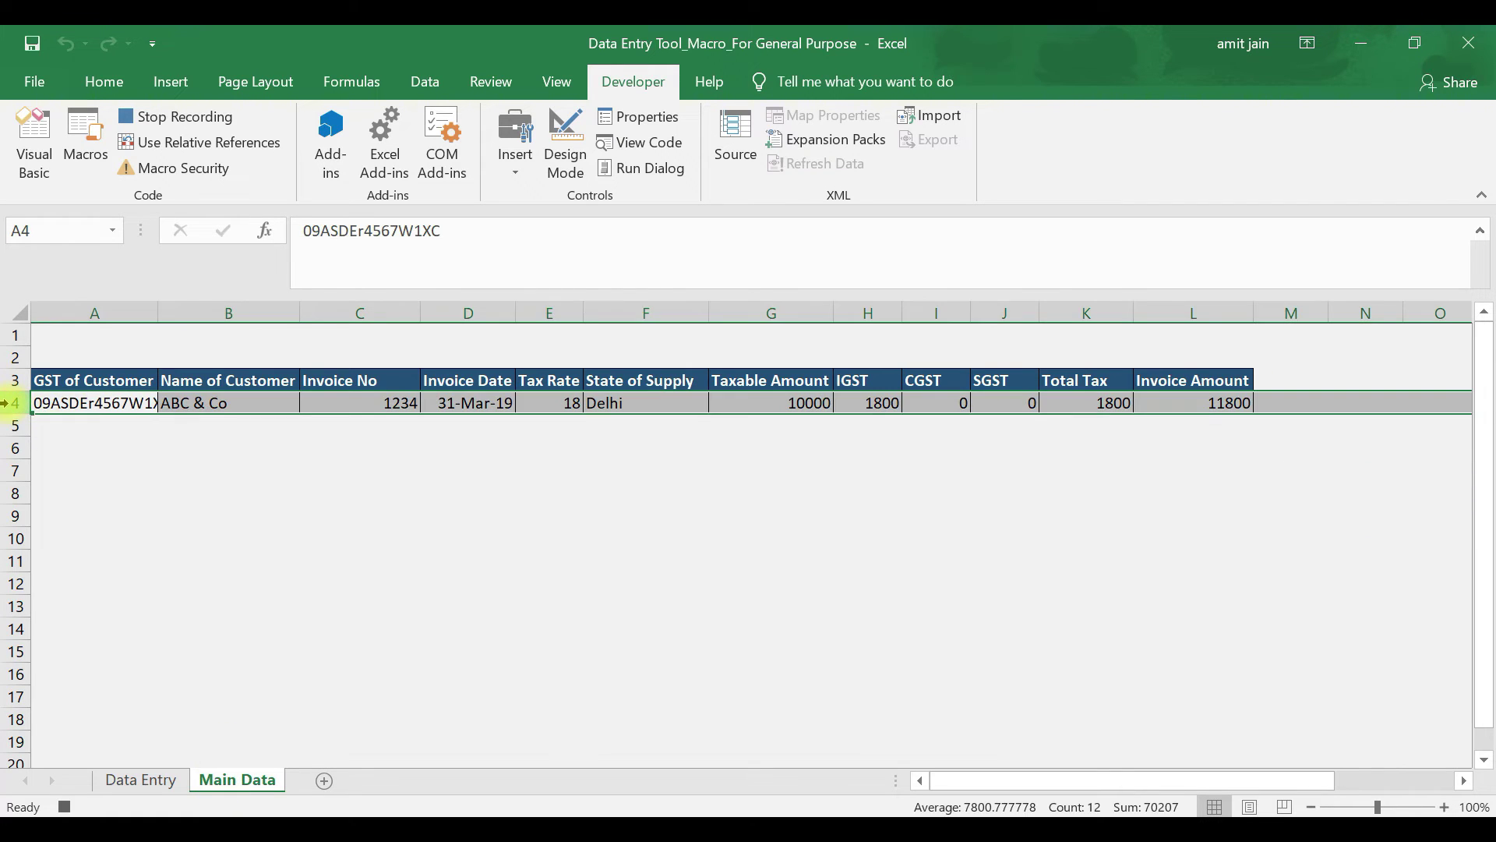
{"action": "key", "text": "ctrl+c"}
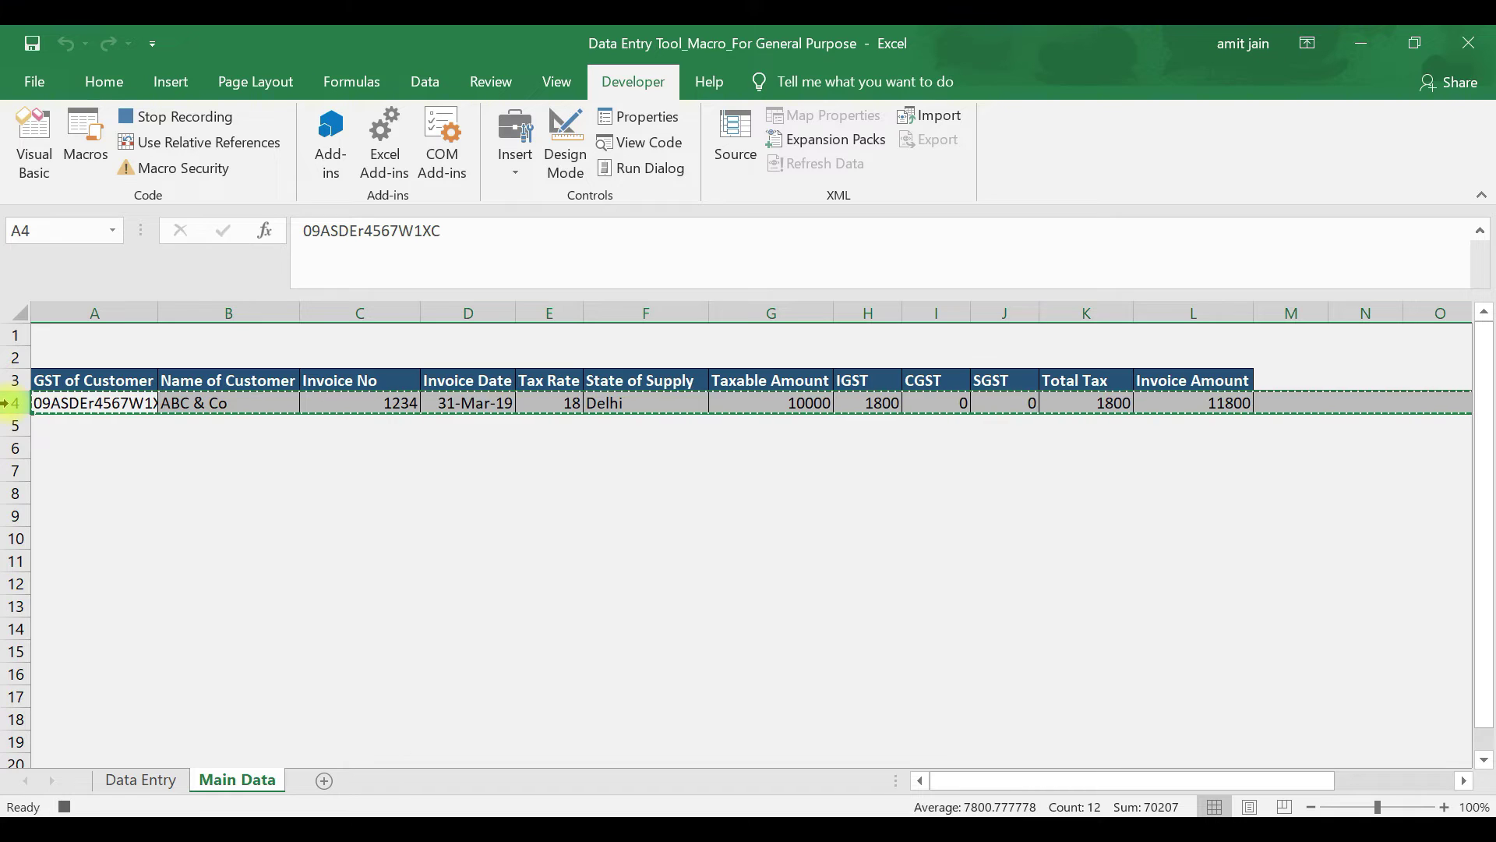
{"action": "left_click", "coordinate": [49, 402]}
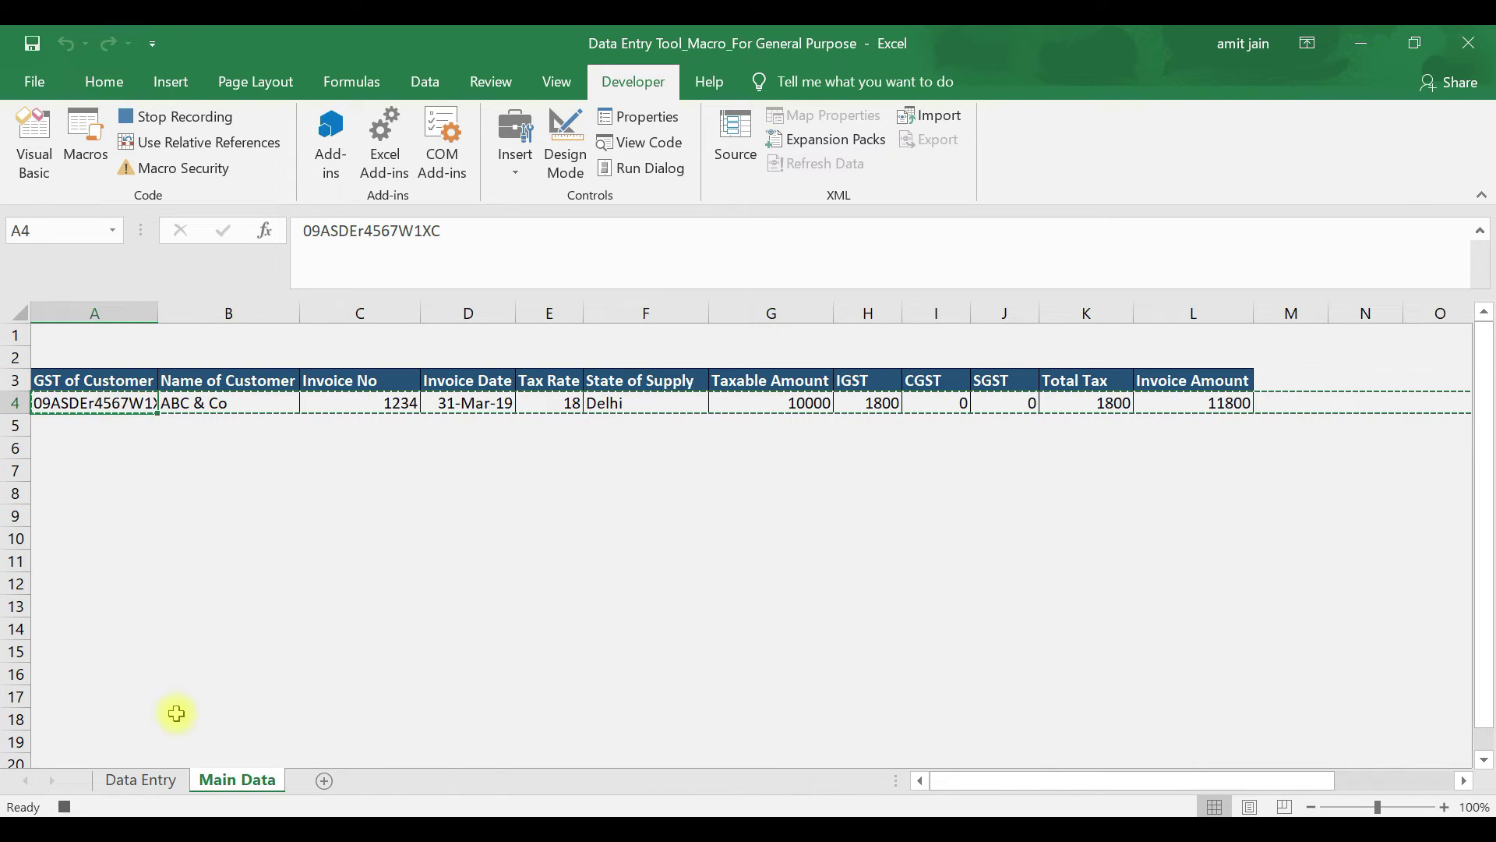
{"action": "left_click", "coordinate": [136, 779]}
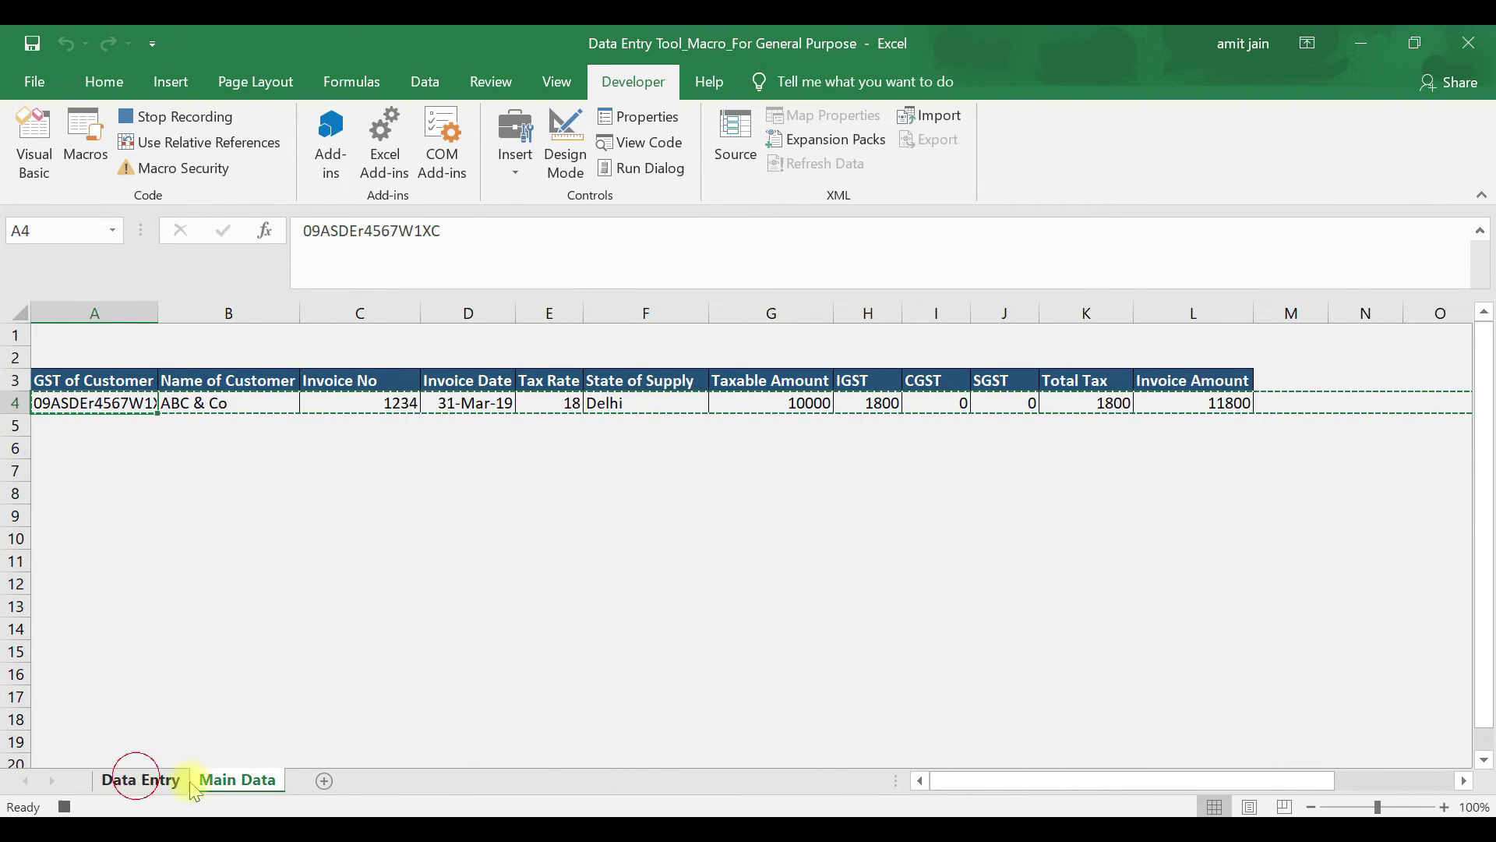
{"action": "left_click", "coordinate": [15, 402]}
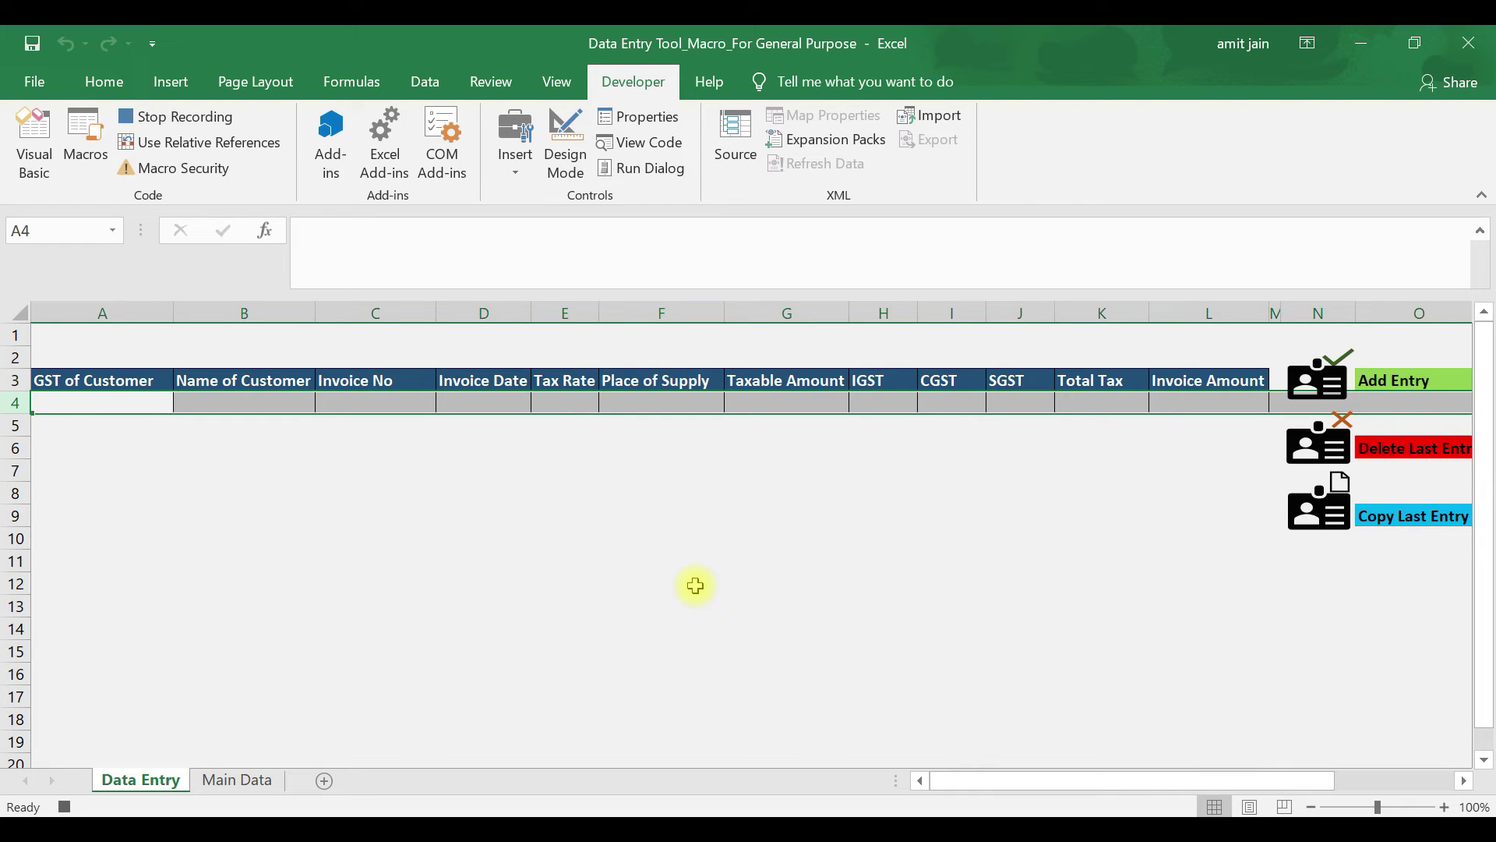
{"action": "key", "text": "ctrl+v"}
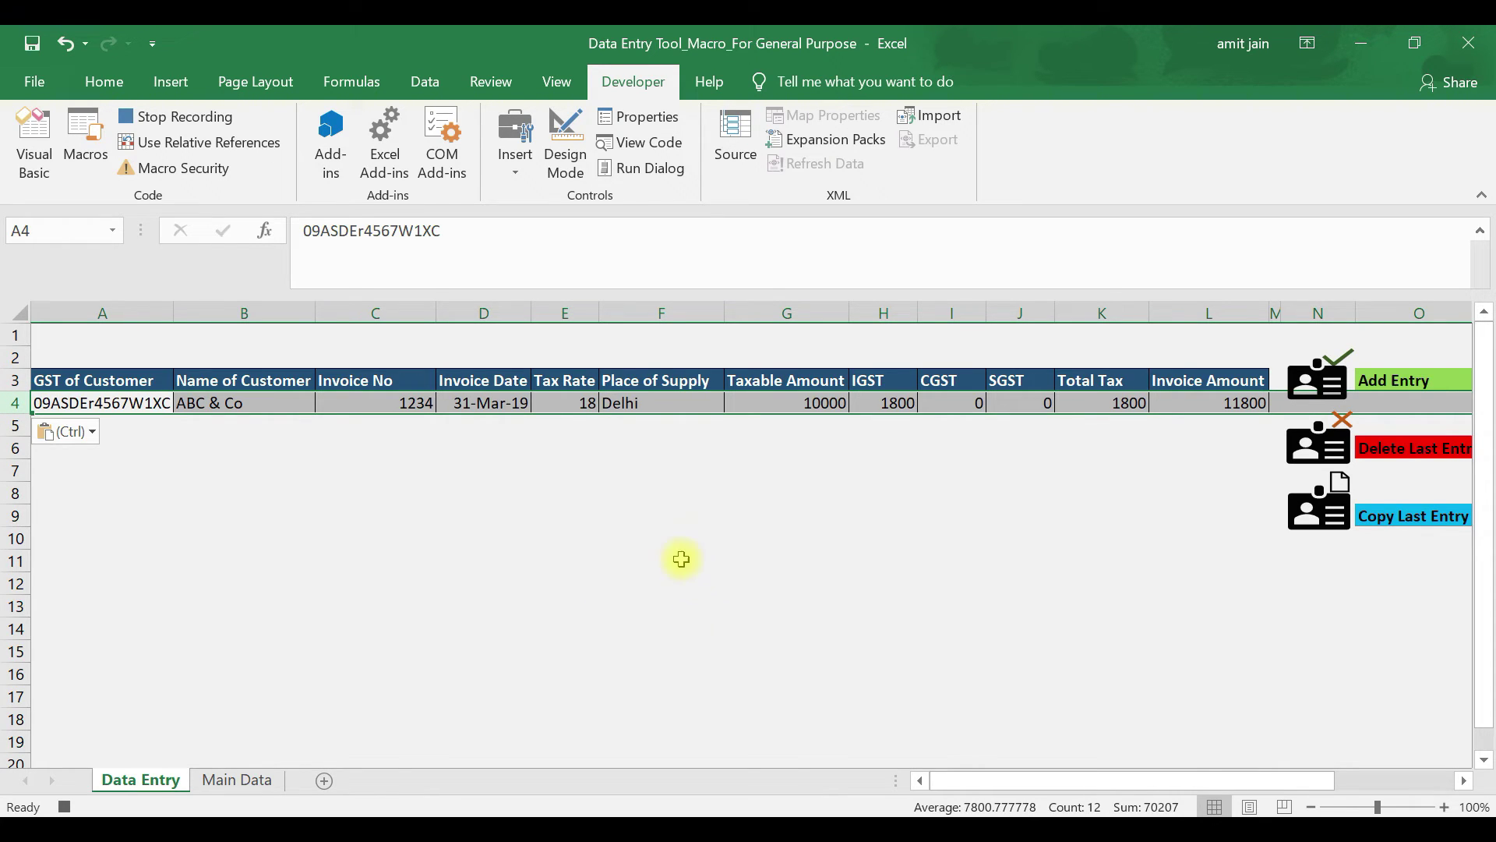
{"action": "left_click", "coordinate": [132, 401]}
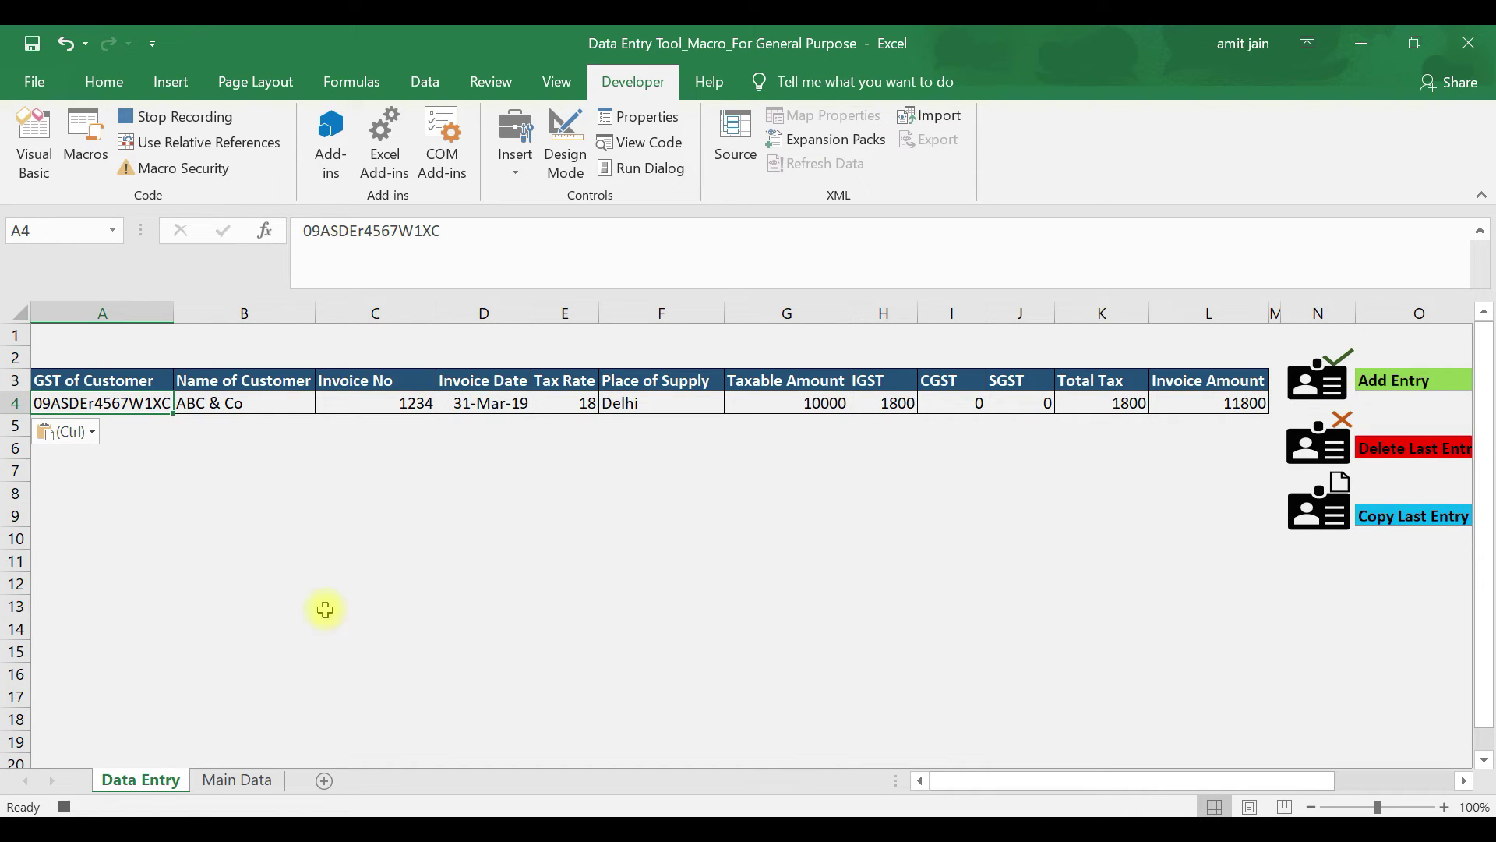
{"action": "left_click", "coordinate": [167, 118]}
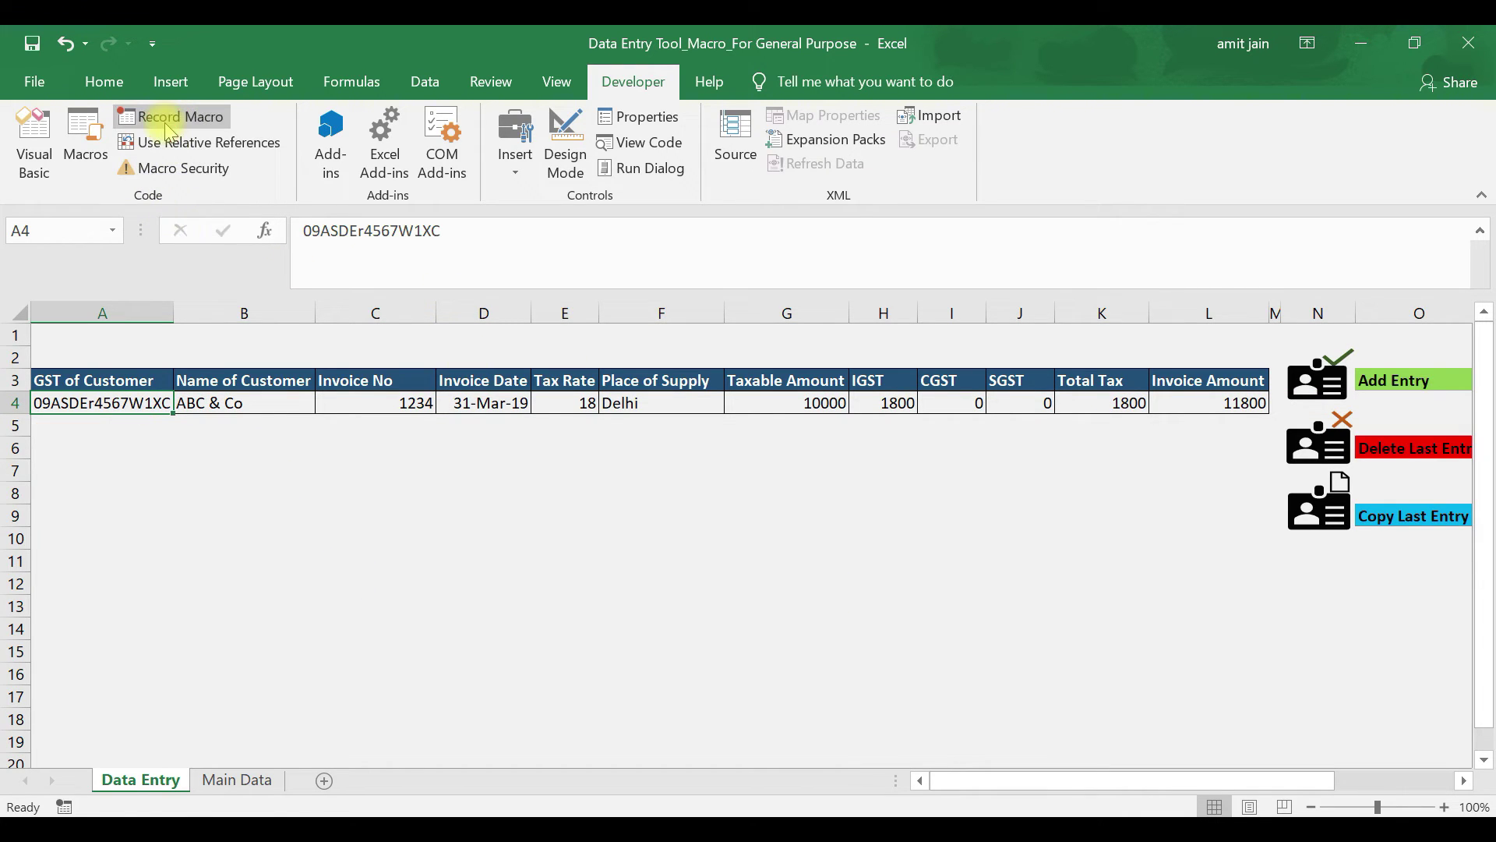
- Assign the Copy_Last_Entry macro to the icon beside the Copy Last Entry label
{"action": "right_click", "coordinate": [1298, 514]}
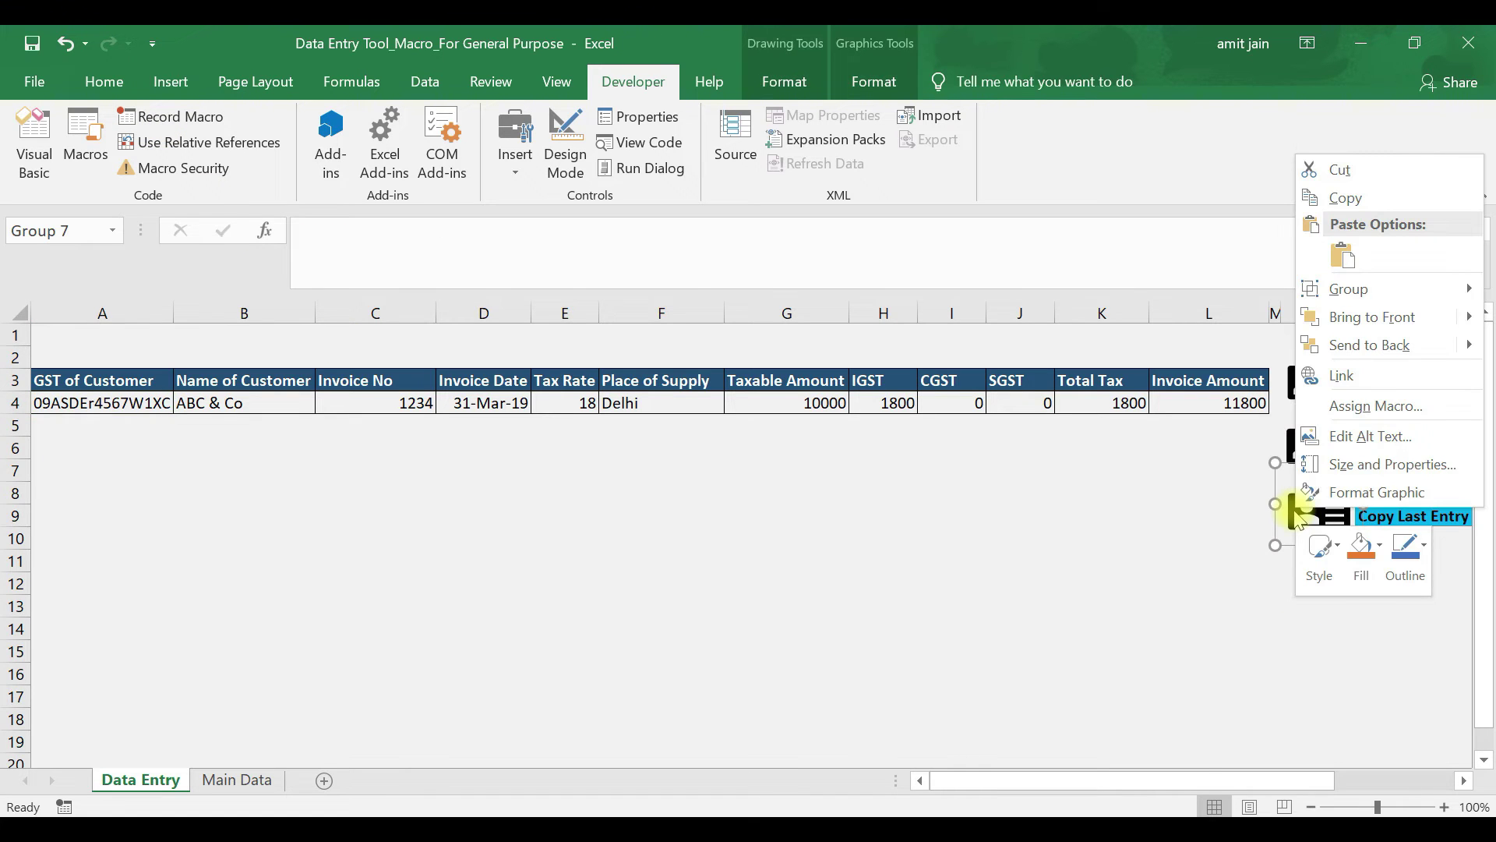
{"action": "left_click", "coordinate": [1375, 405]}
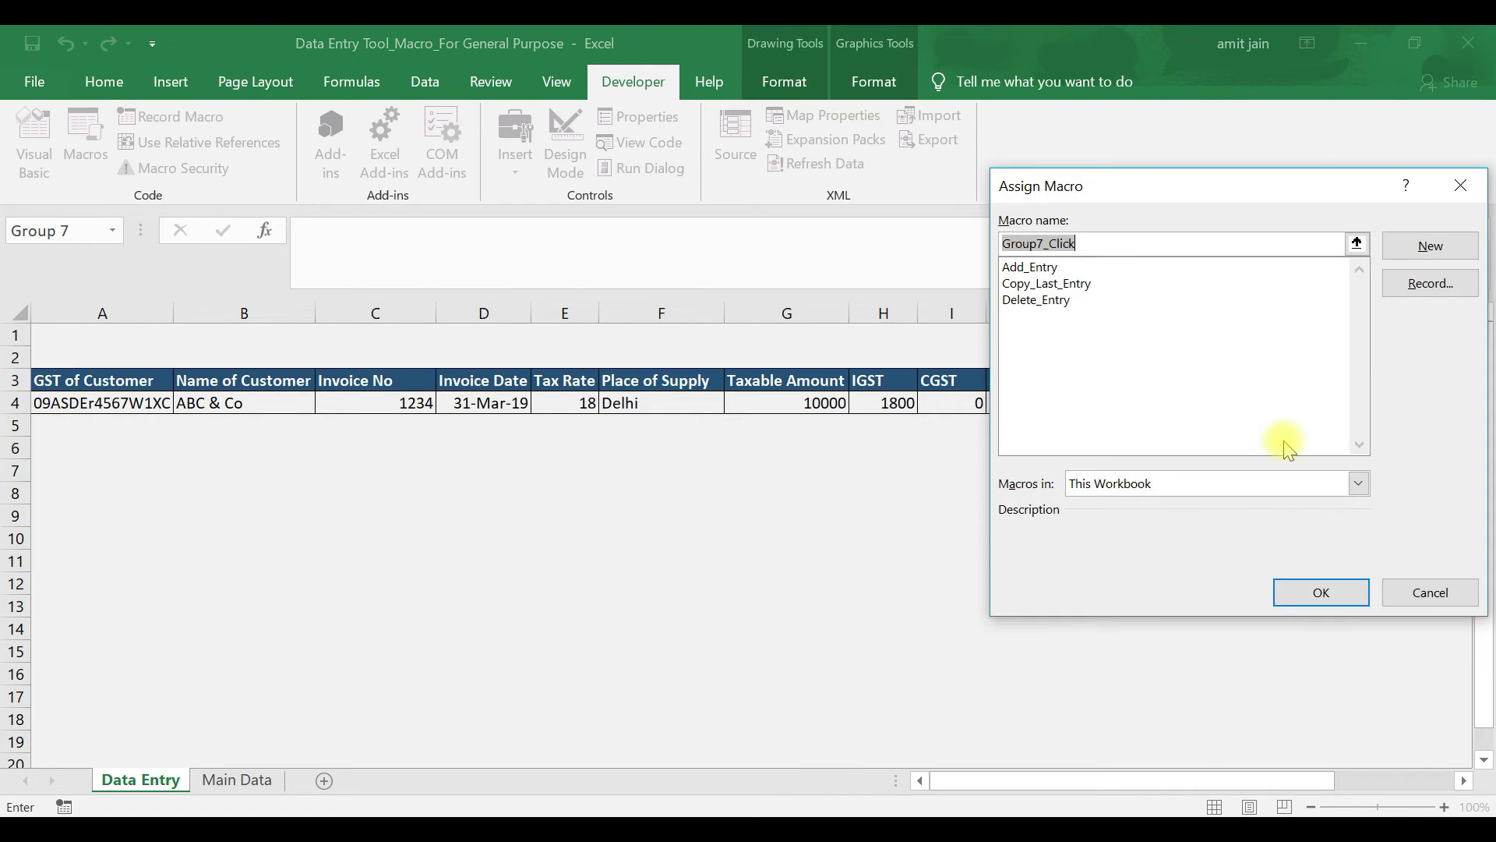
{"action": "left_click", "coordinate": [1045, 283]}
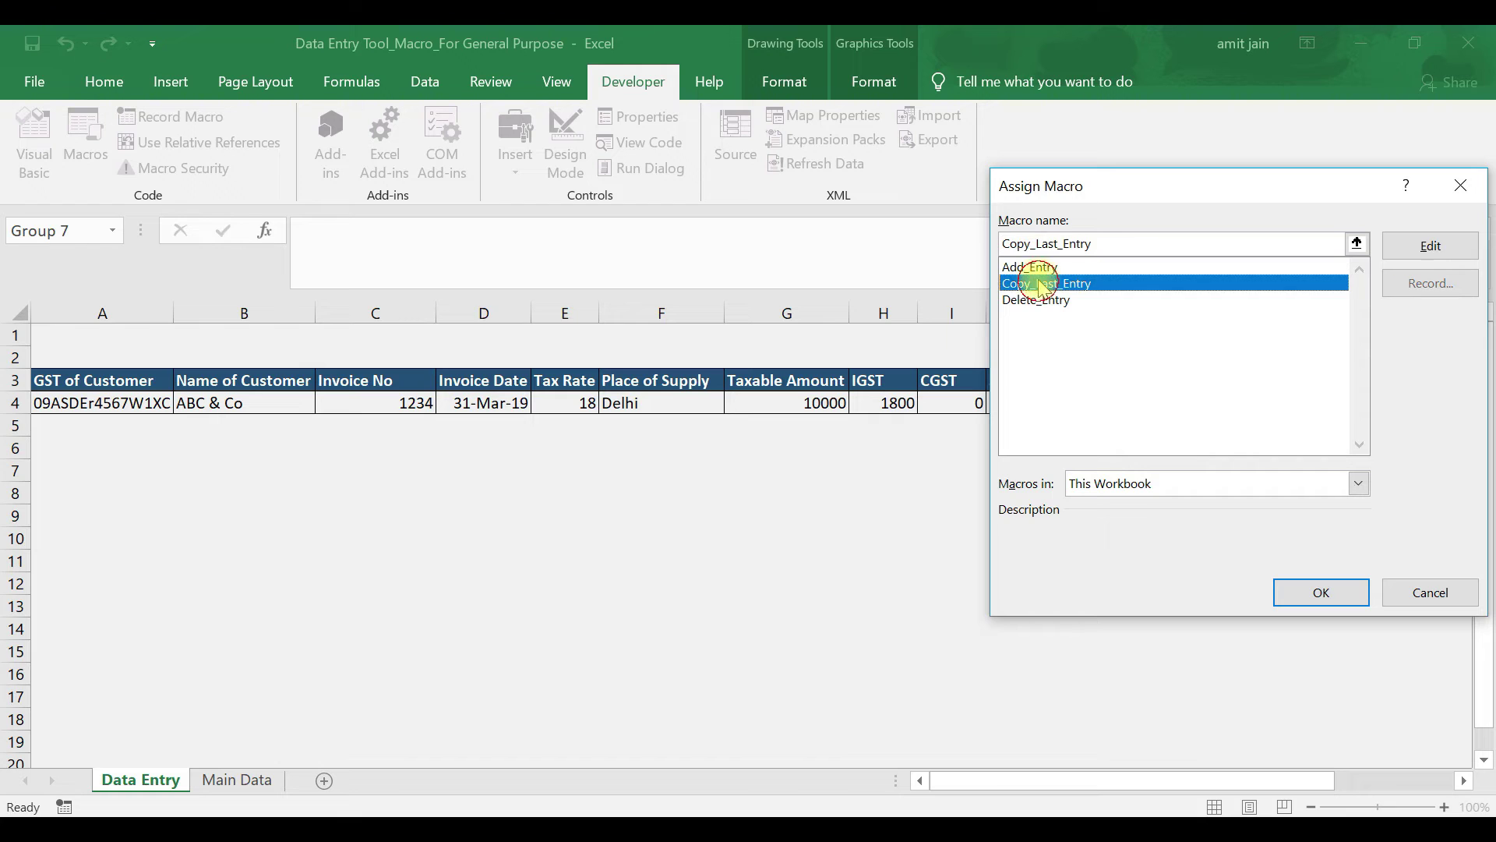
{"action": "left_click", "coordinate": [1323, 592]}
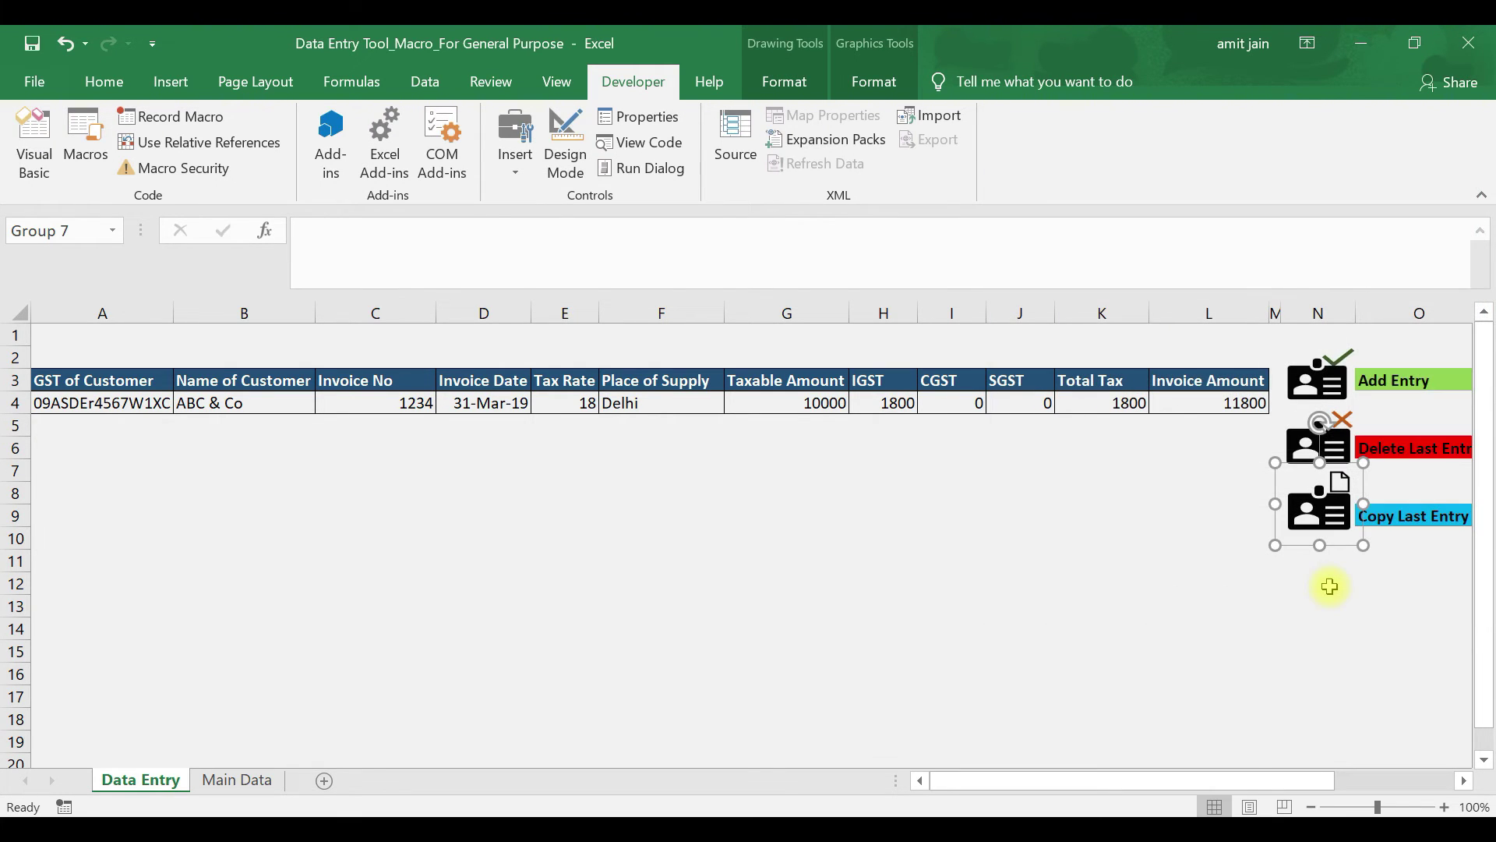
- Assign the Delete_Entry macro to the icon beside the Delete Last Entry label and deselect the icon
{"action": "right_click", "coordinate": [1306, 439]}
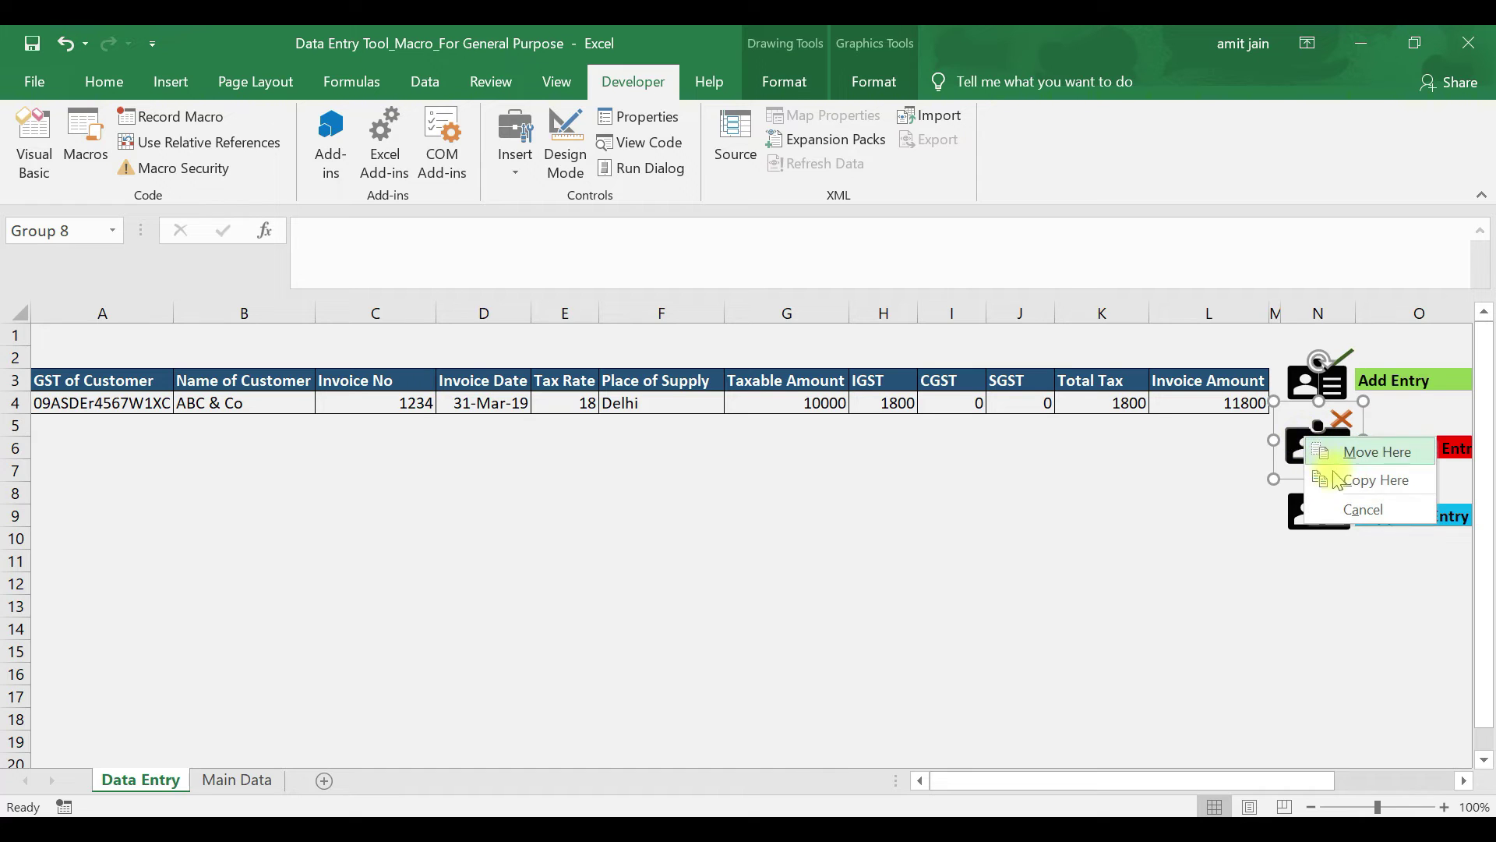
{"action": "right_click", "coordinate": [1207, 473]}
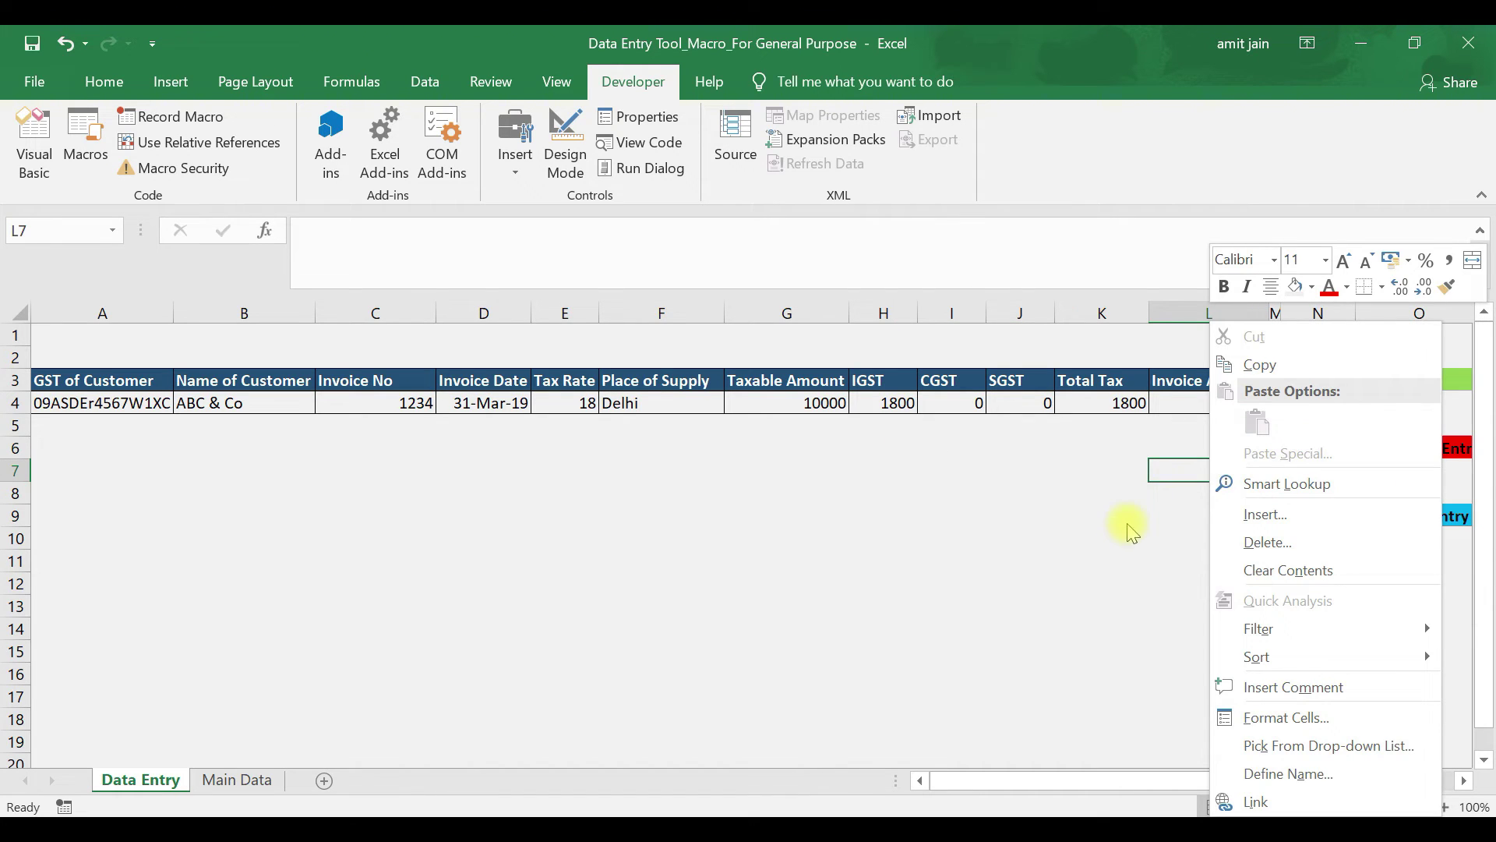
{"action": "key", "text": "Escape"}
{"action": "right_click", "coordinate": [1309, 449]}
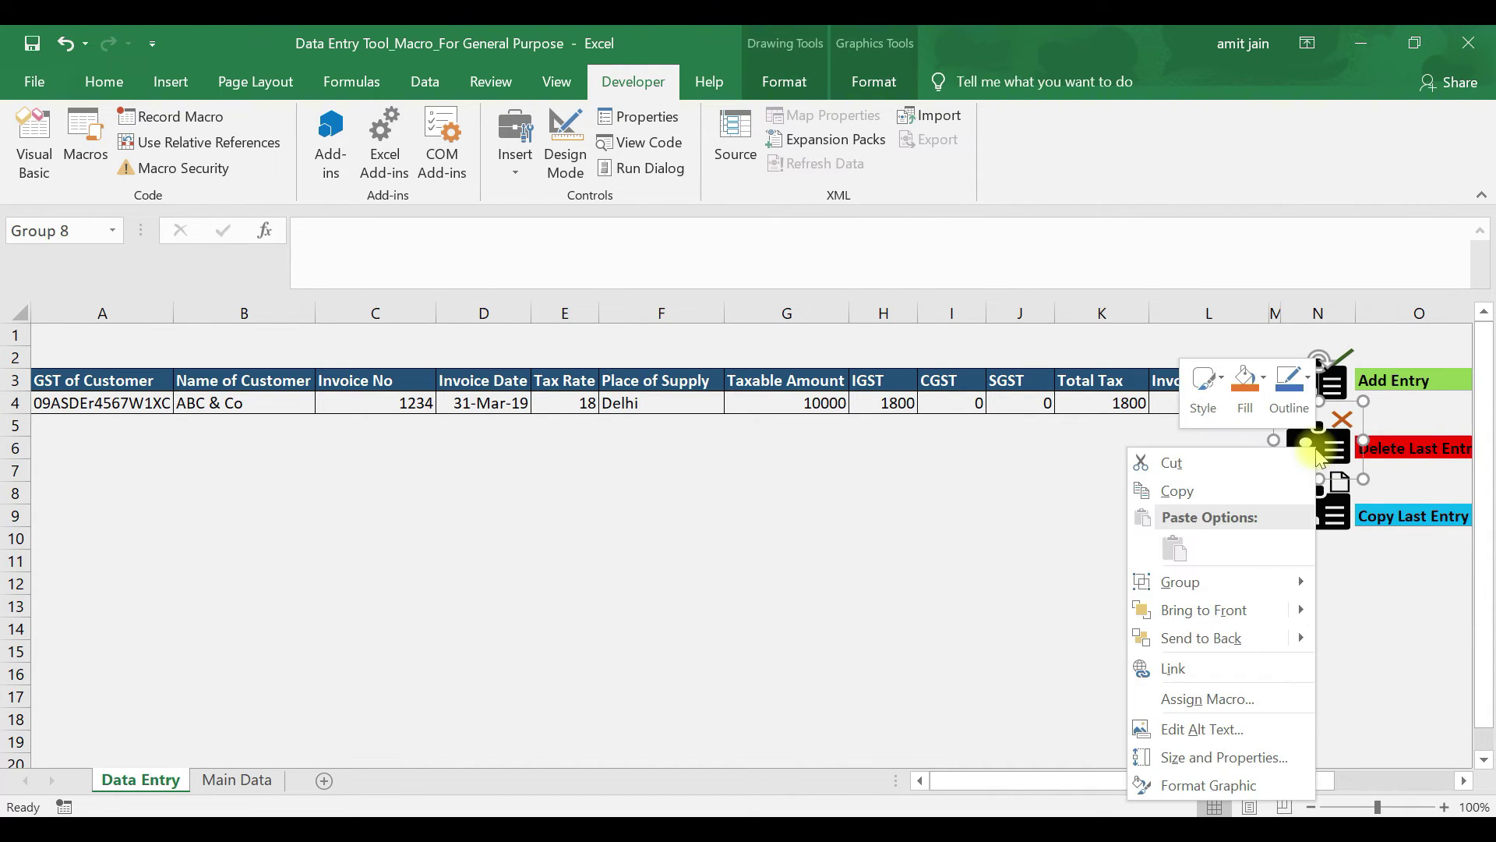
{"action": "left_click", "coordinate": [1230, 700]}
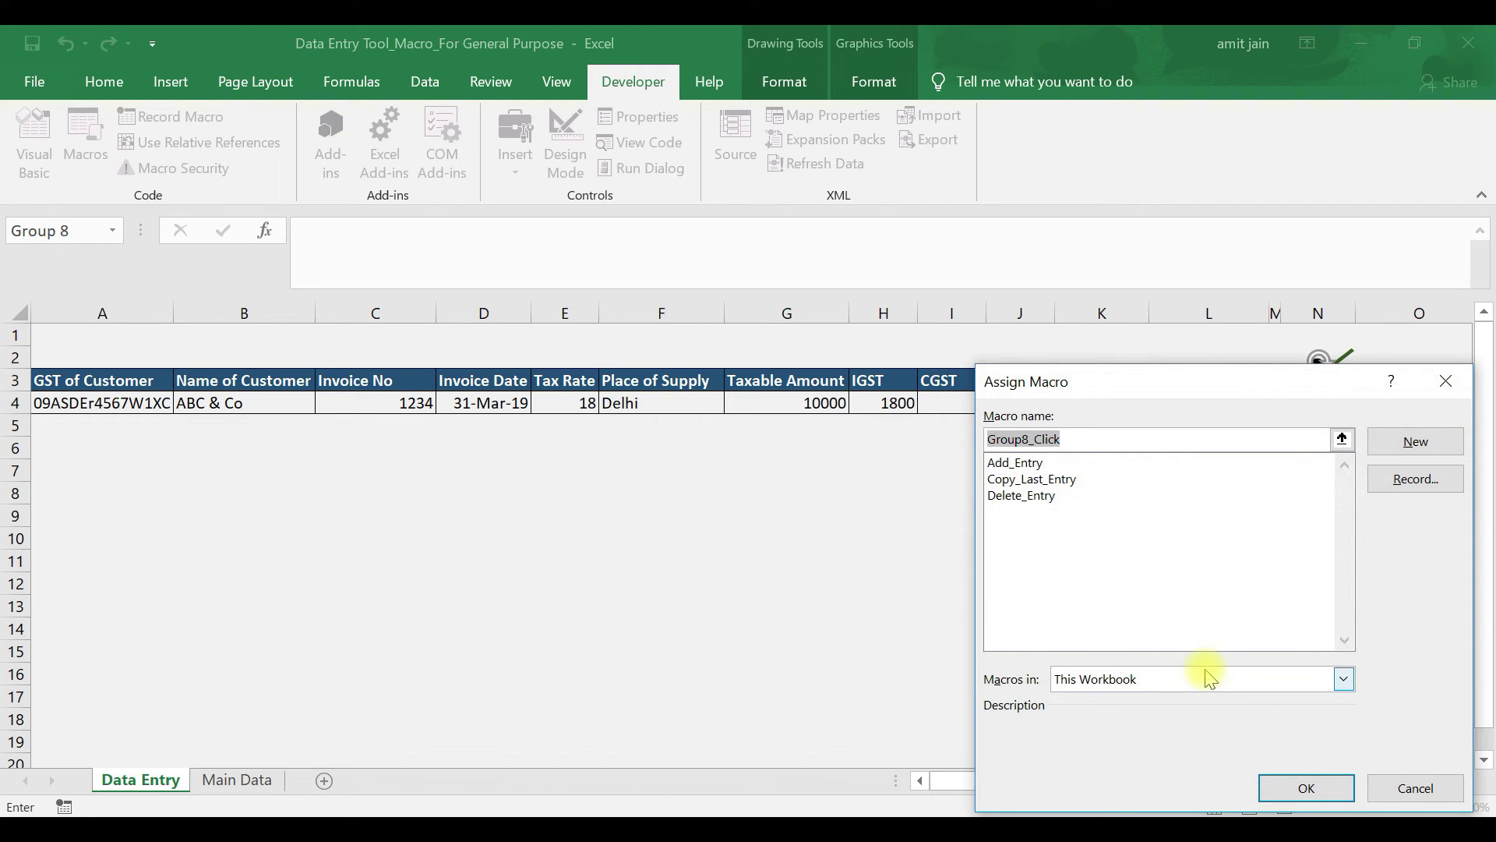
{"action": "left_click", "coordinate": [1031, 498]}
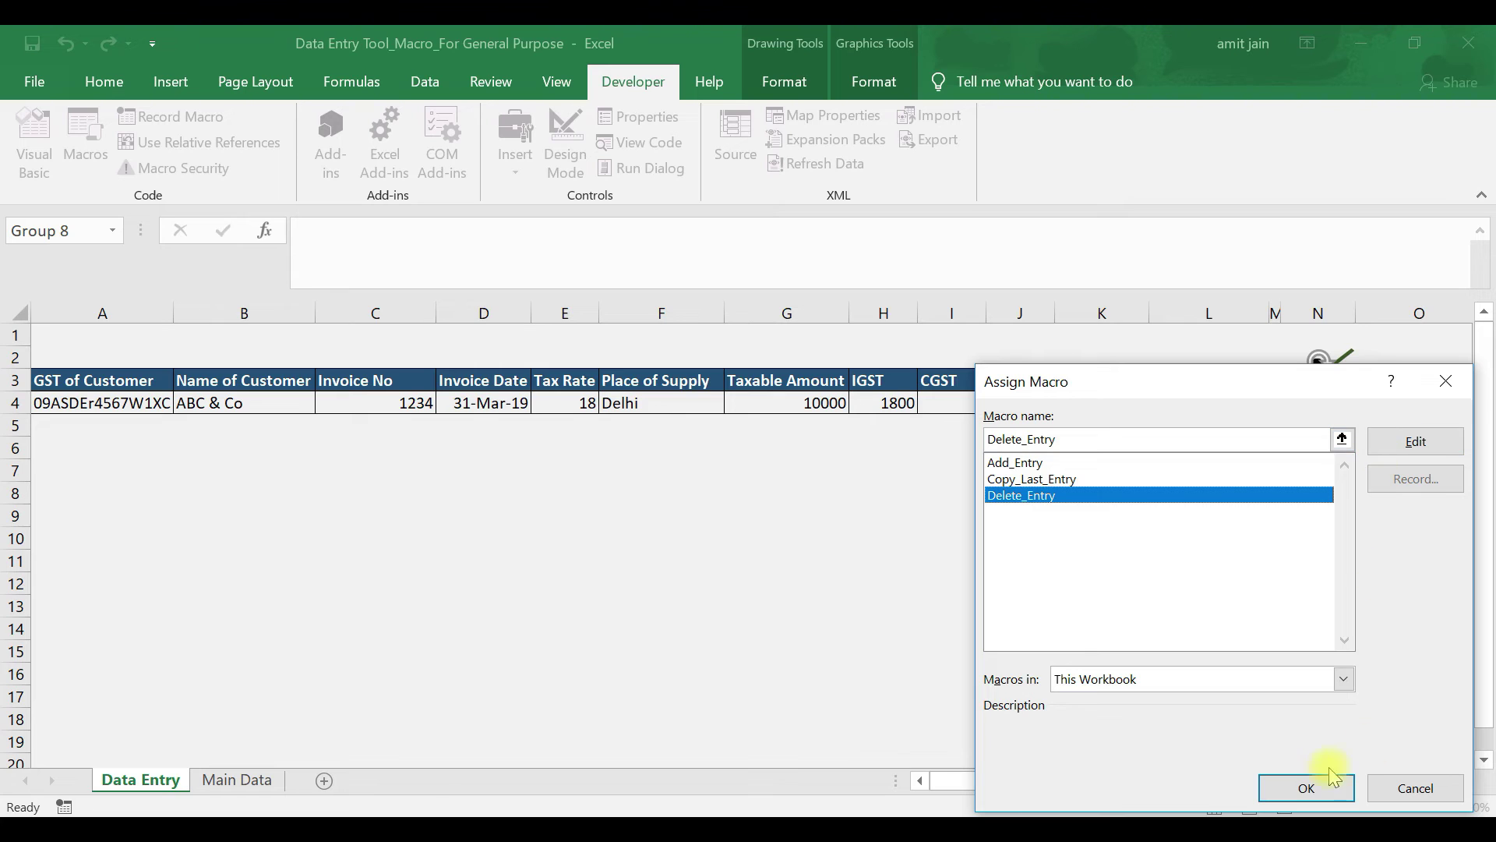
{"action": "left_click", "coordinate": [1322, 791]}
{"action": "left_click", "coordinate": [1205, 588]}
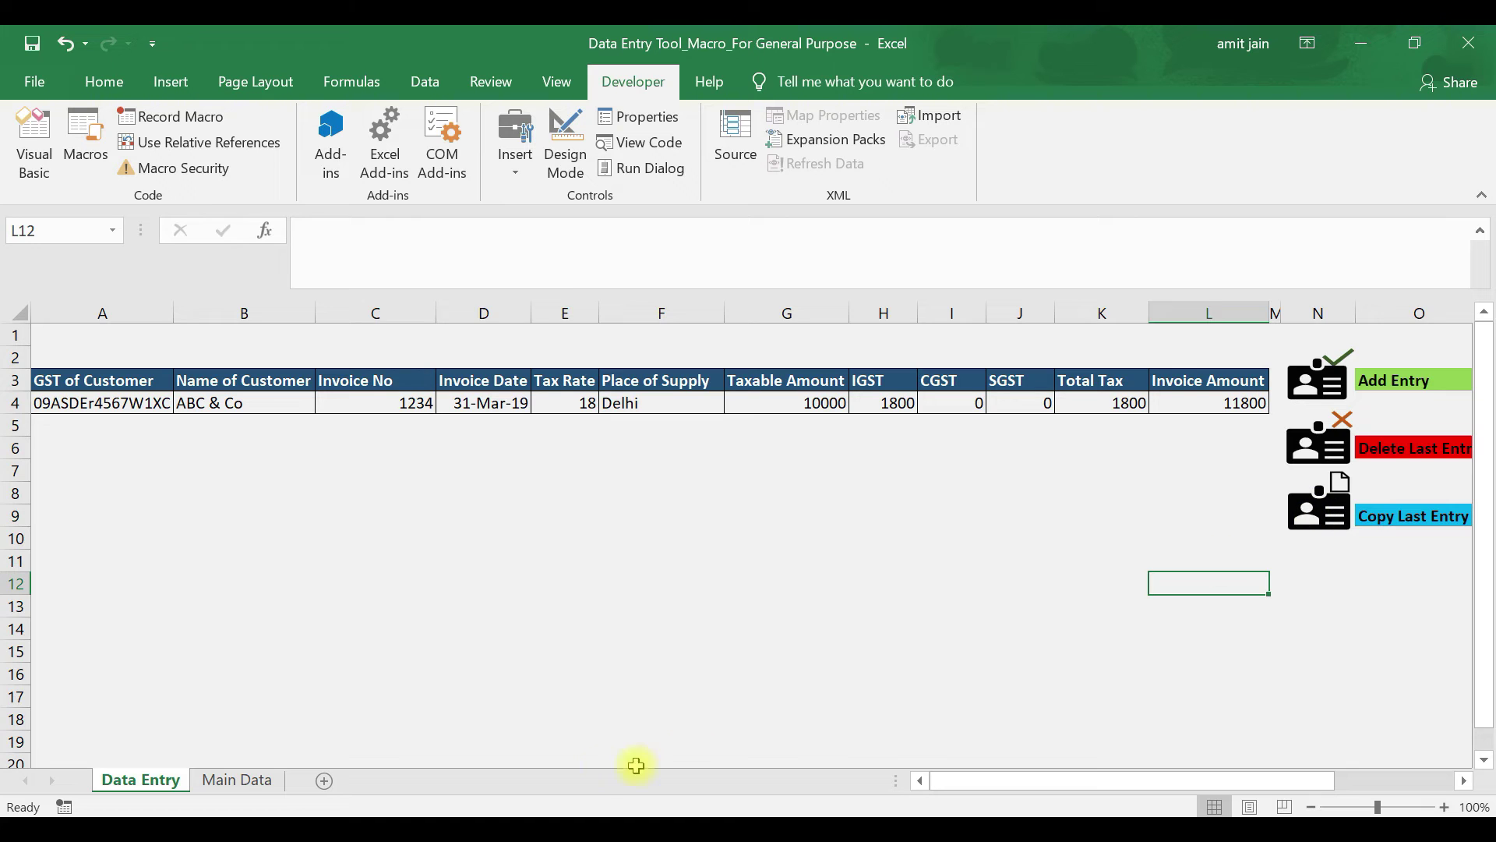
- Check the existing row in Main Data, and run the Add Entry icon's macro on the copied Data Entry row
{"action": "left_click", "coordinate": [238, 779]}
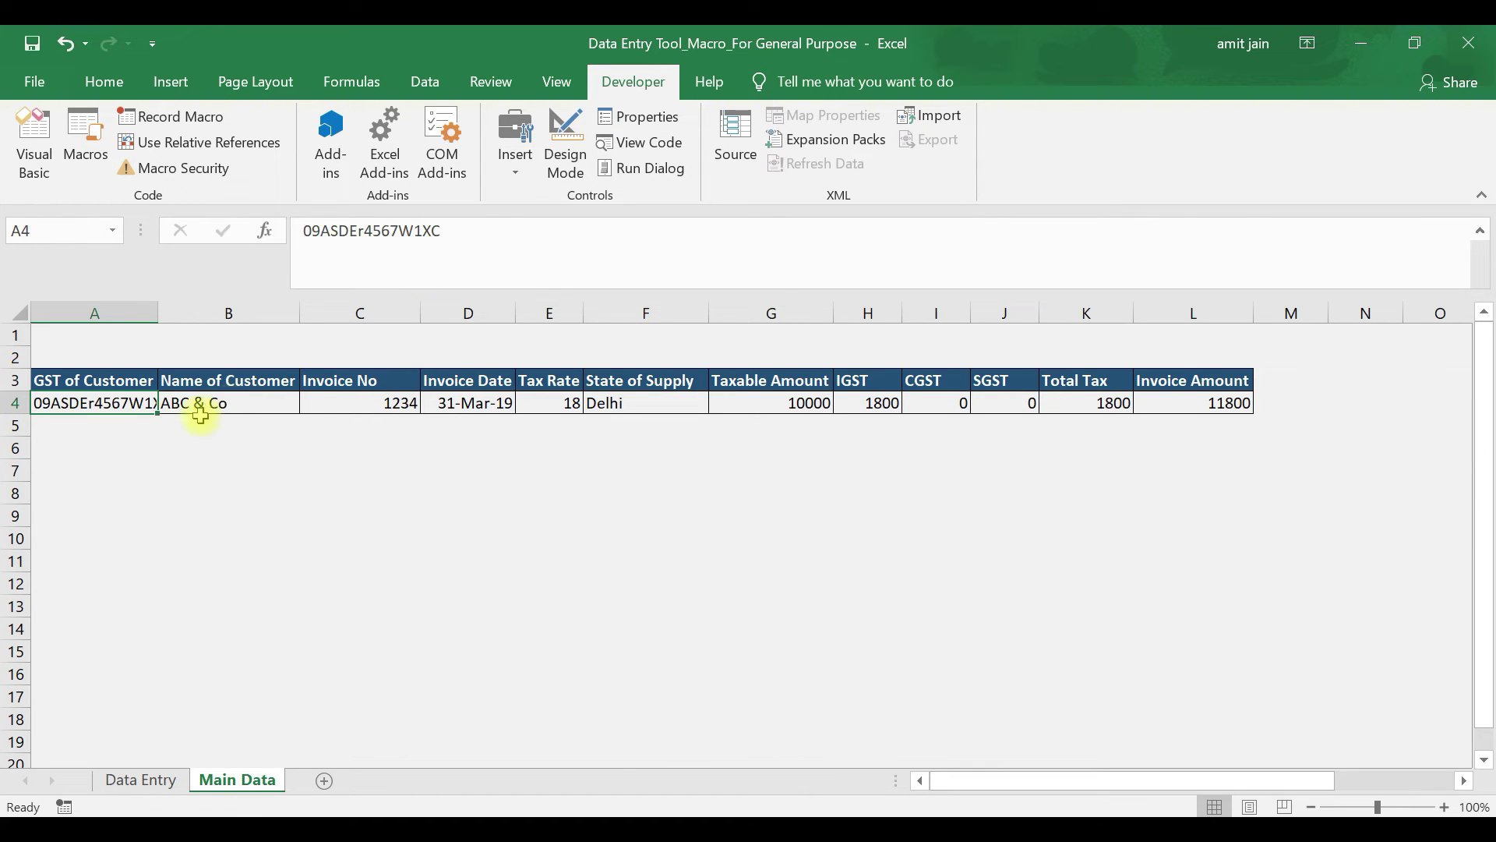
{"action": "left_click", "coordinate": [142, 780]}
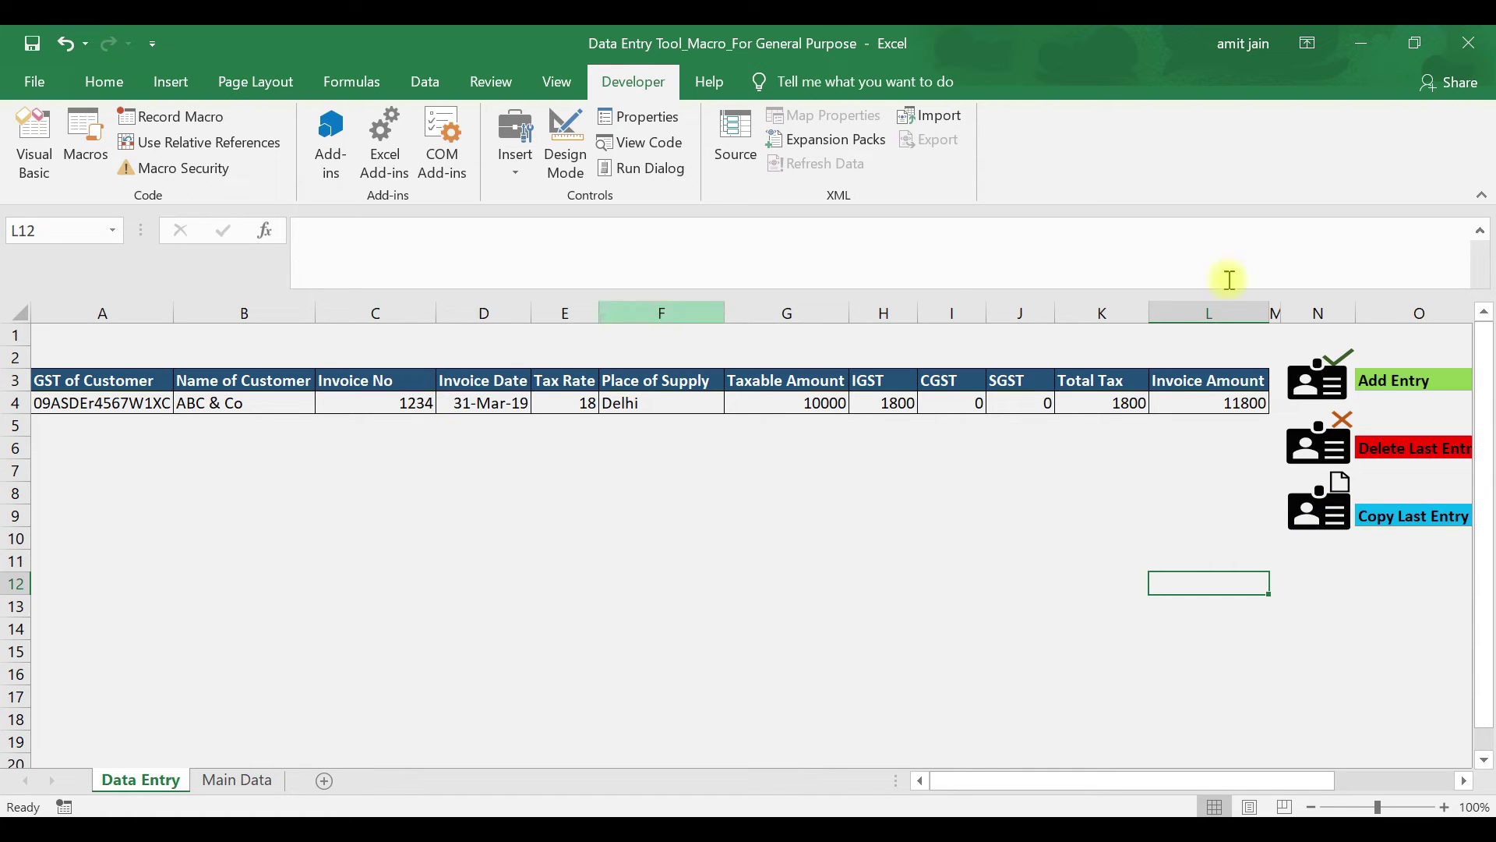
{"action": "left_click", "coordinate": [1335, 384]}
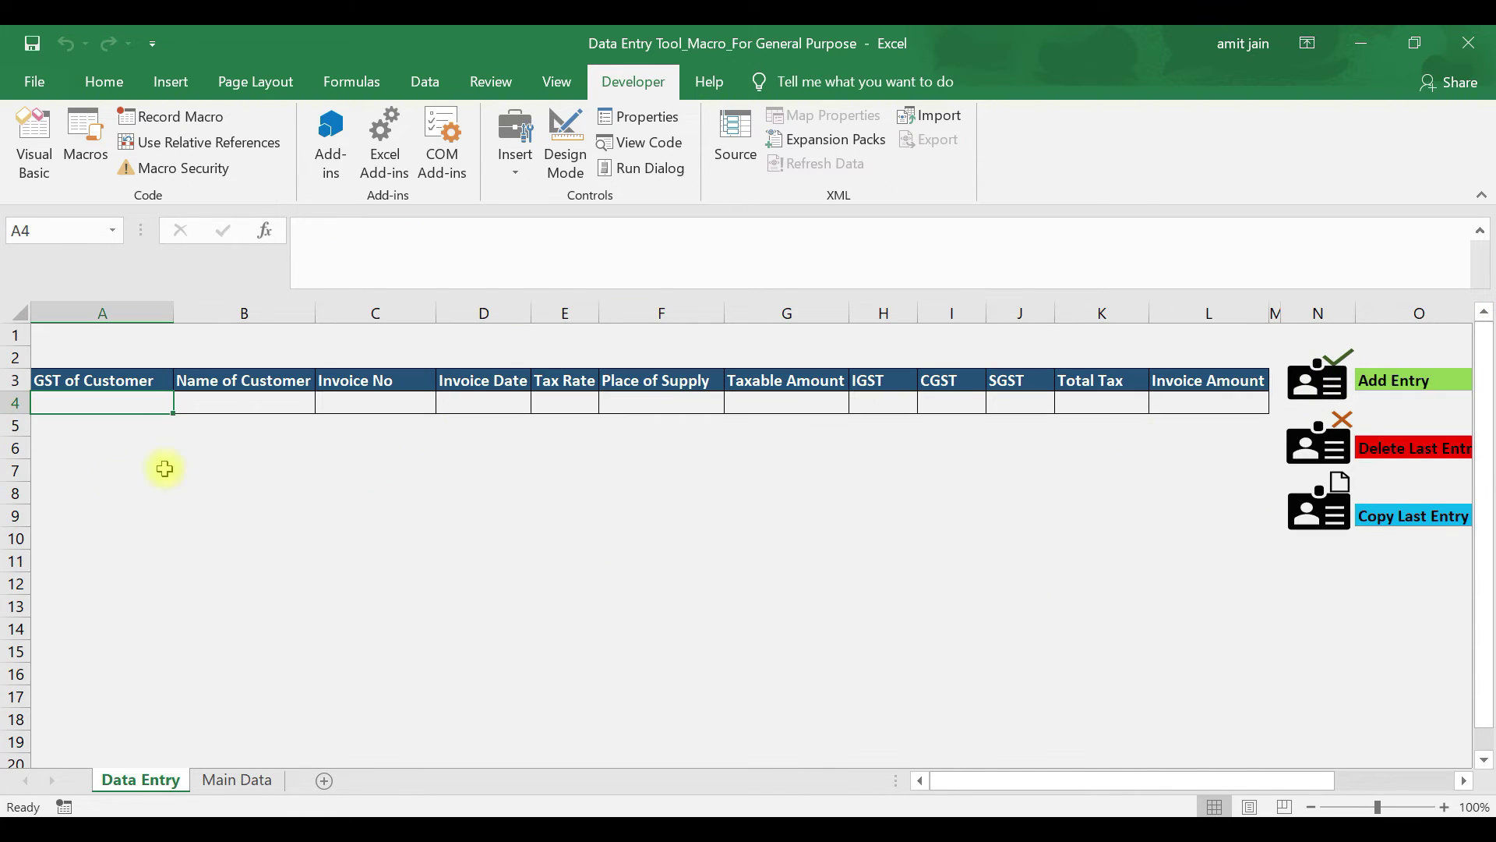
- Change the invoice number in cell C5 of Main Data to 1235
{"action": "left_click", "coordinate": [238, 779]}
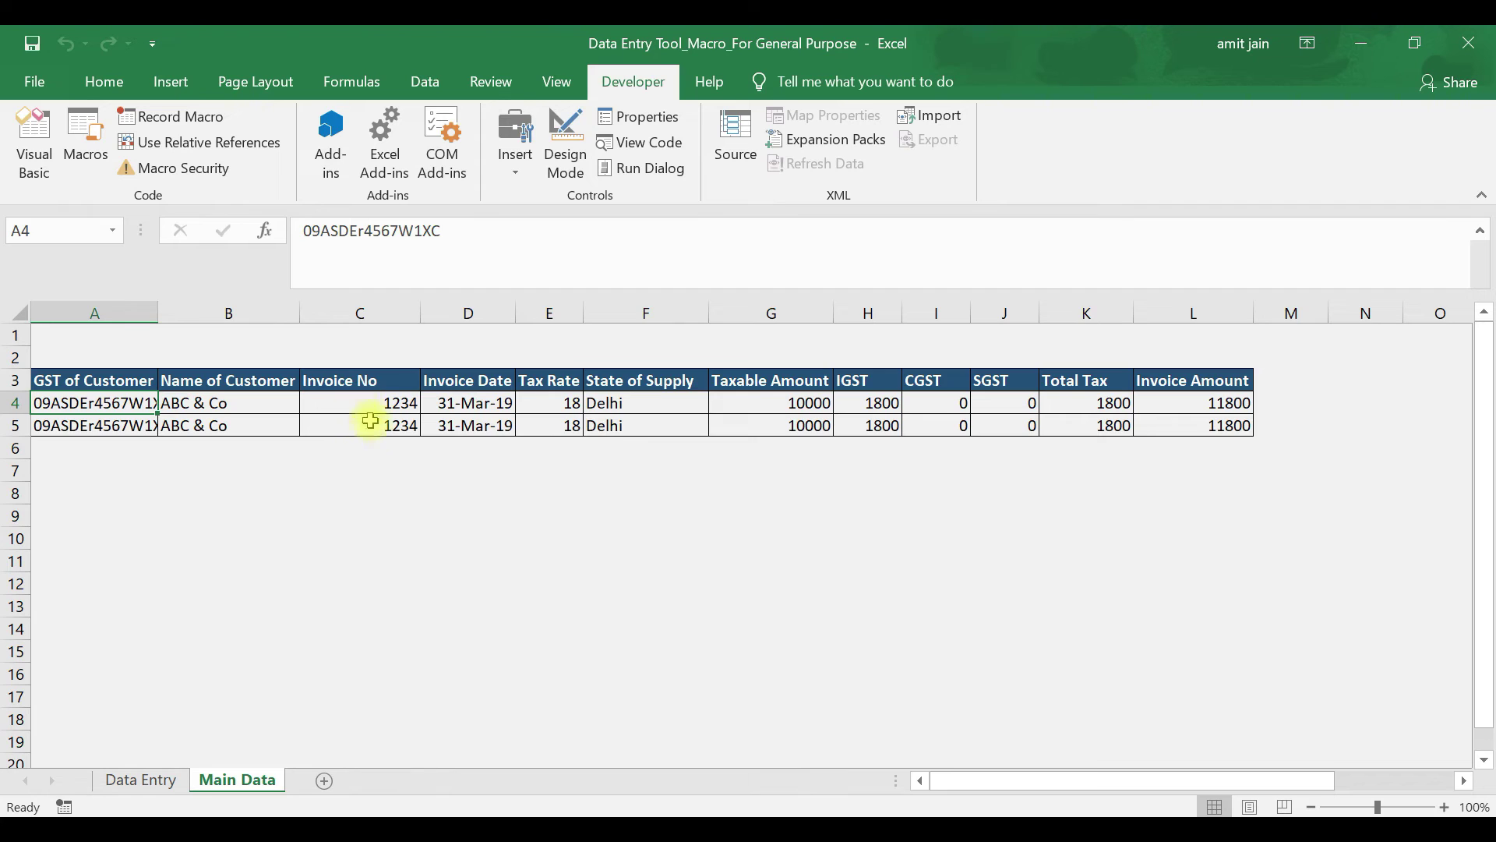
{"action": "left_click", "coordinate": [373, 430]}
{"action": "left_click", "coordinate": [378, 244]}
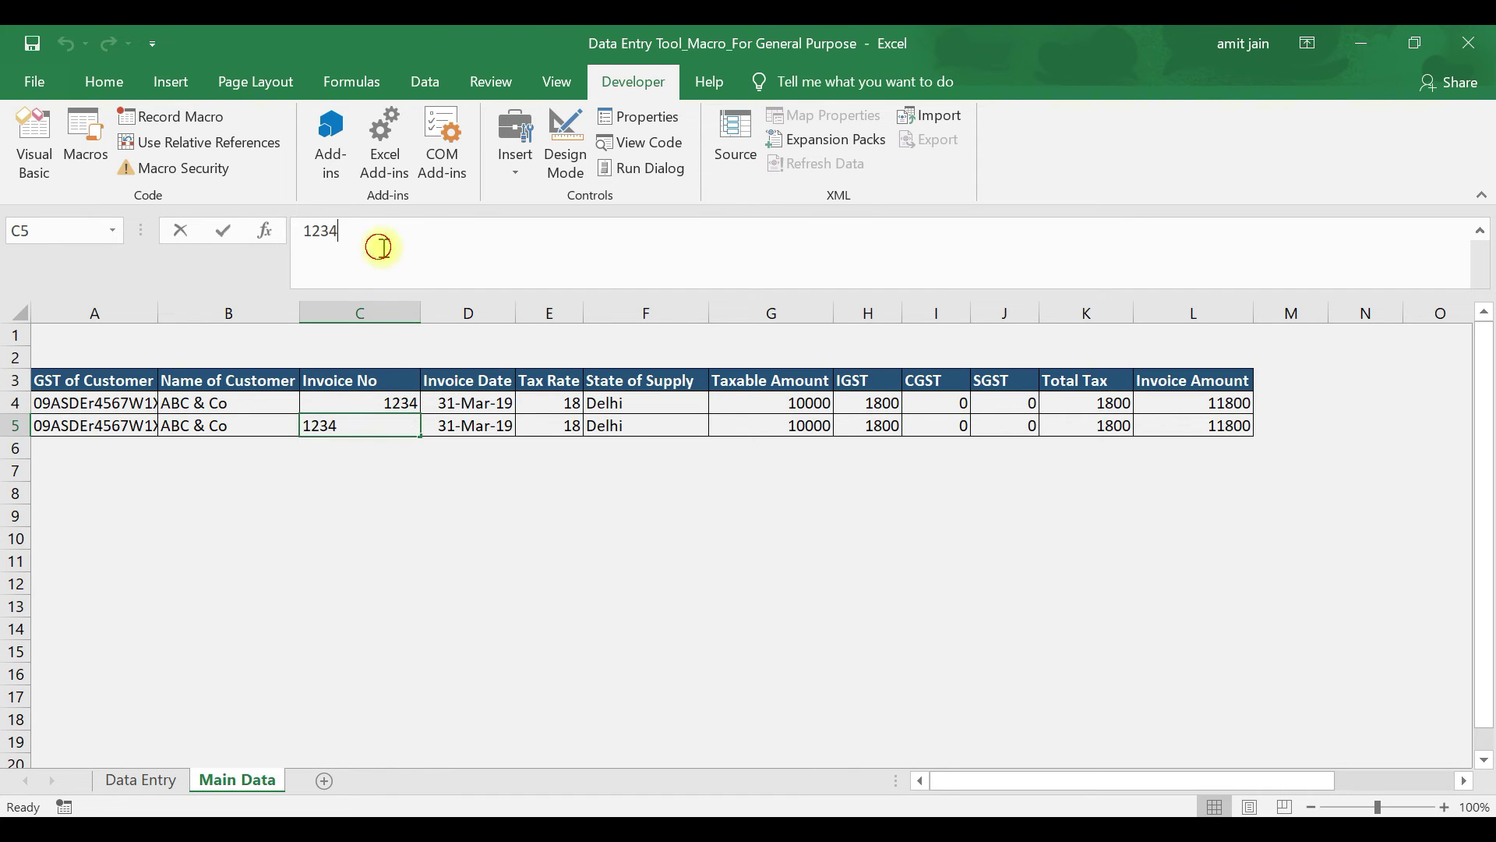
{"action": "key", "text": "BackSpace"}
{"action": "key", "text": "Return"}
{"action": "key", "text": "Up"}
{"action": "key", "text": "Up"}
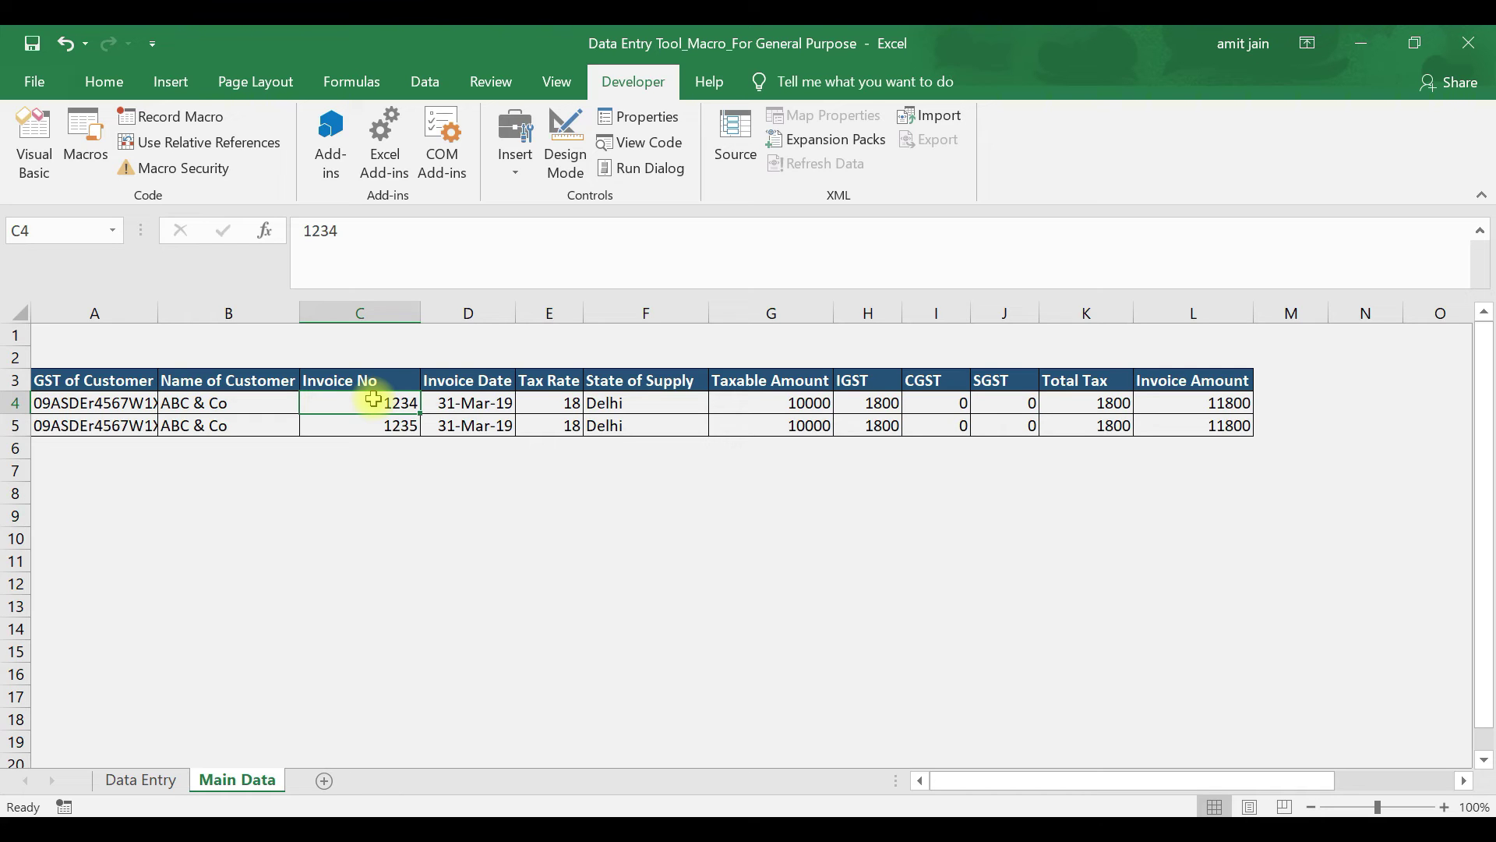
- Run the Copy Last Entry icon's macro on Data Entry and compare the copied invoice number with row 4 of Main Data
{"action": "left_click", "coordinate": [121, 784]}
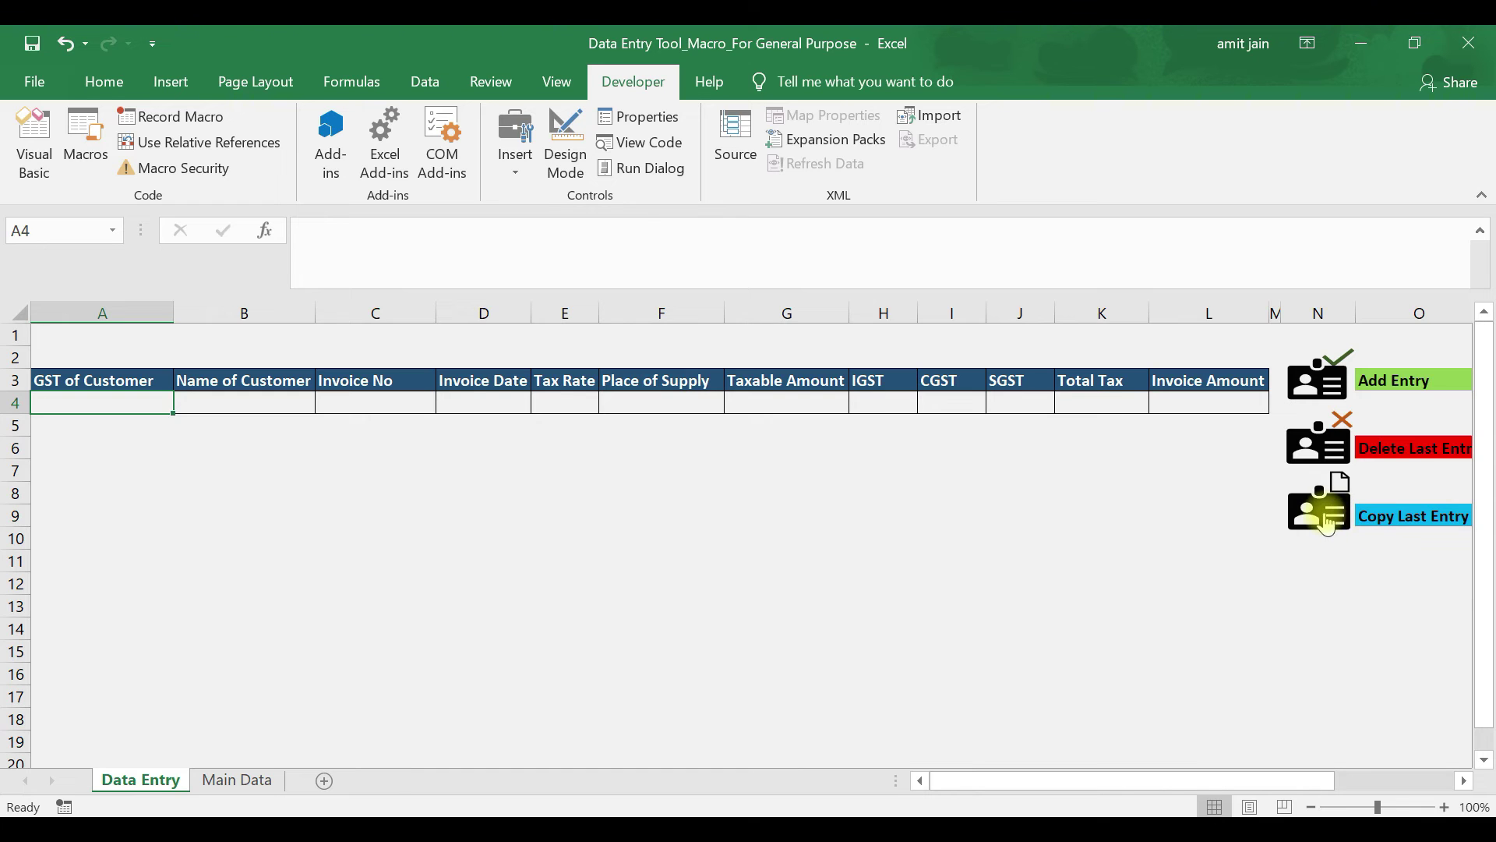
{"action": "left_click", "coordinate": [1327, 527]}
{"action": "left_click", "coordinate": [364, 401]}
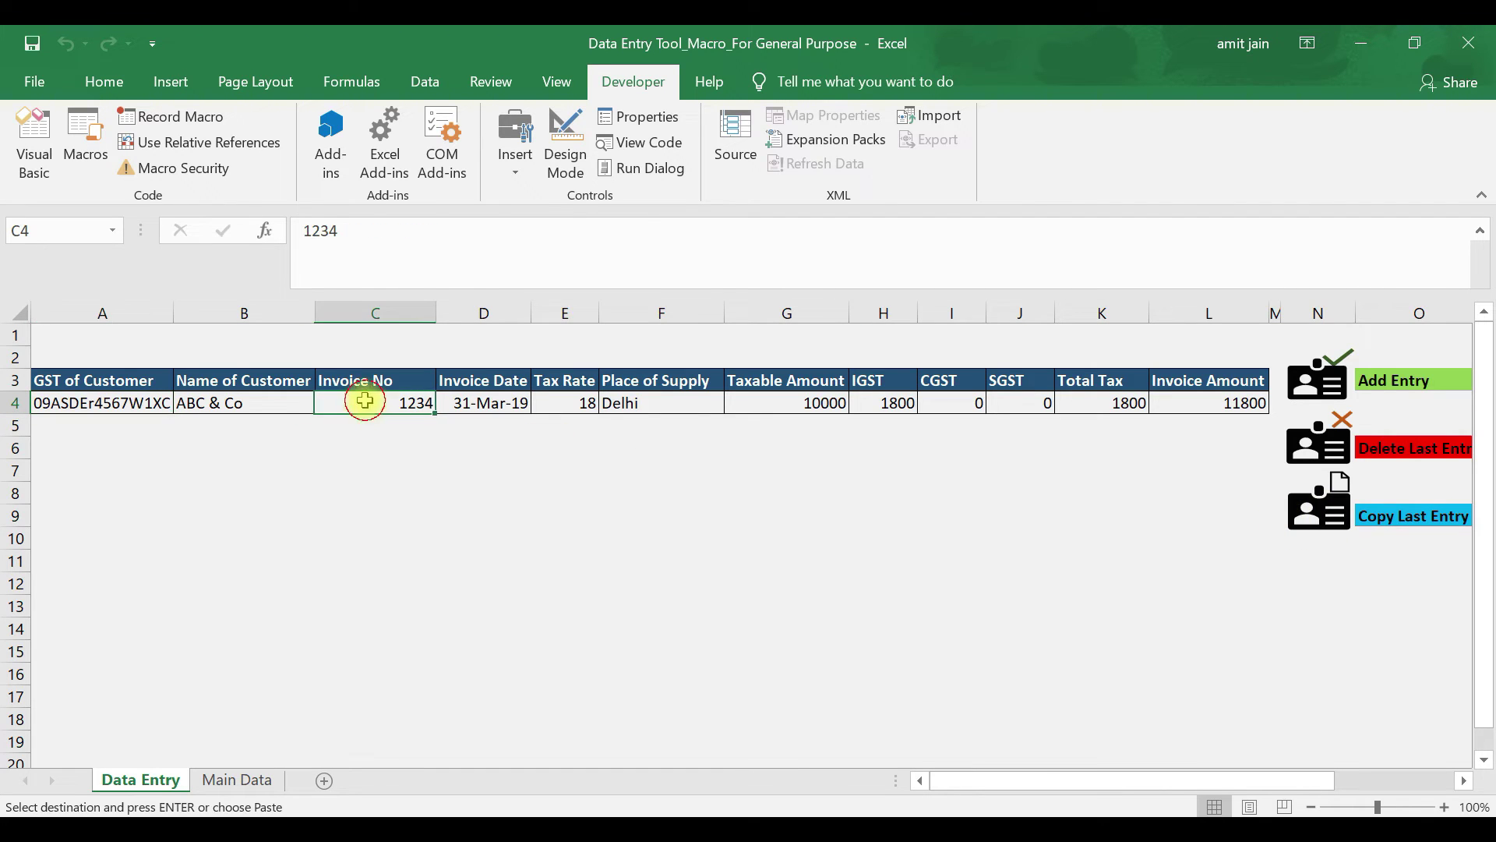
{"action": "left_click", "coordinate": [230, 780]}
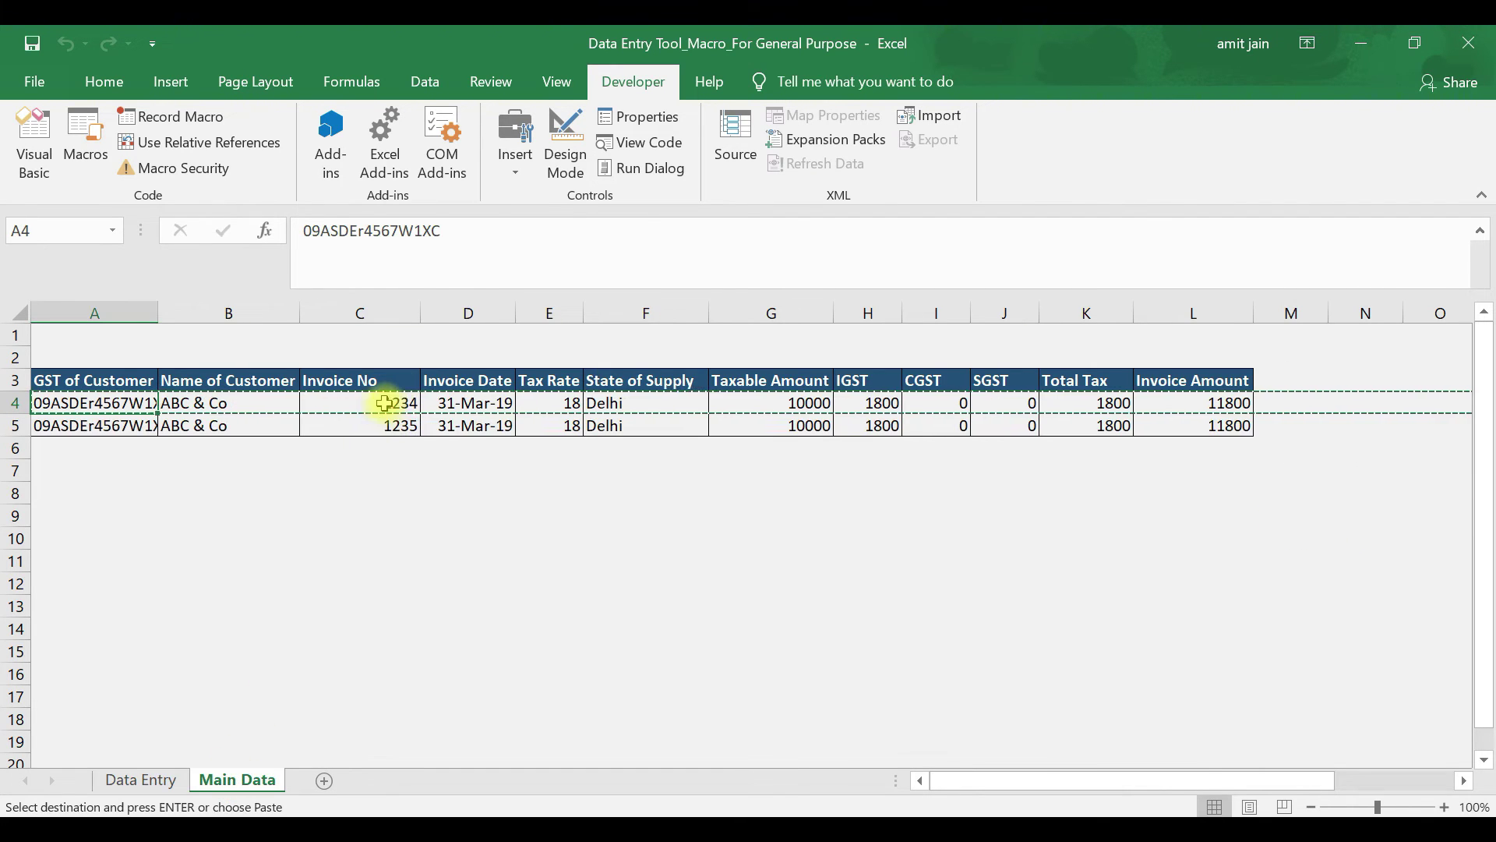
{"action": "left_click", "coordinate": [158, 779]}
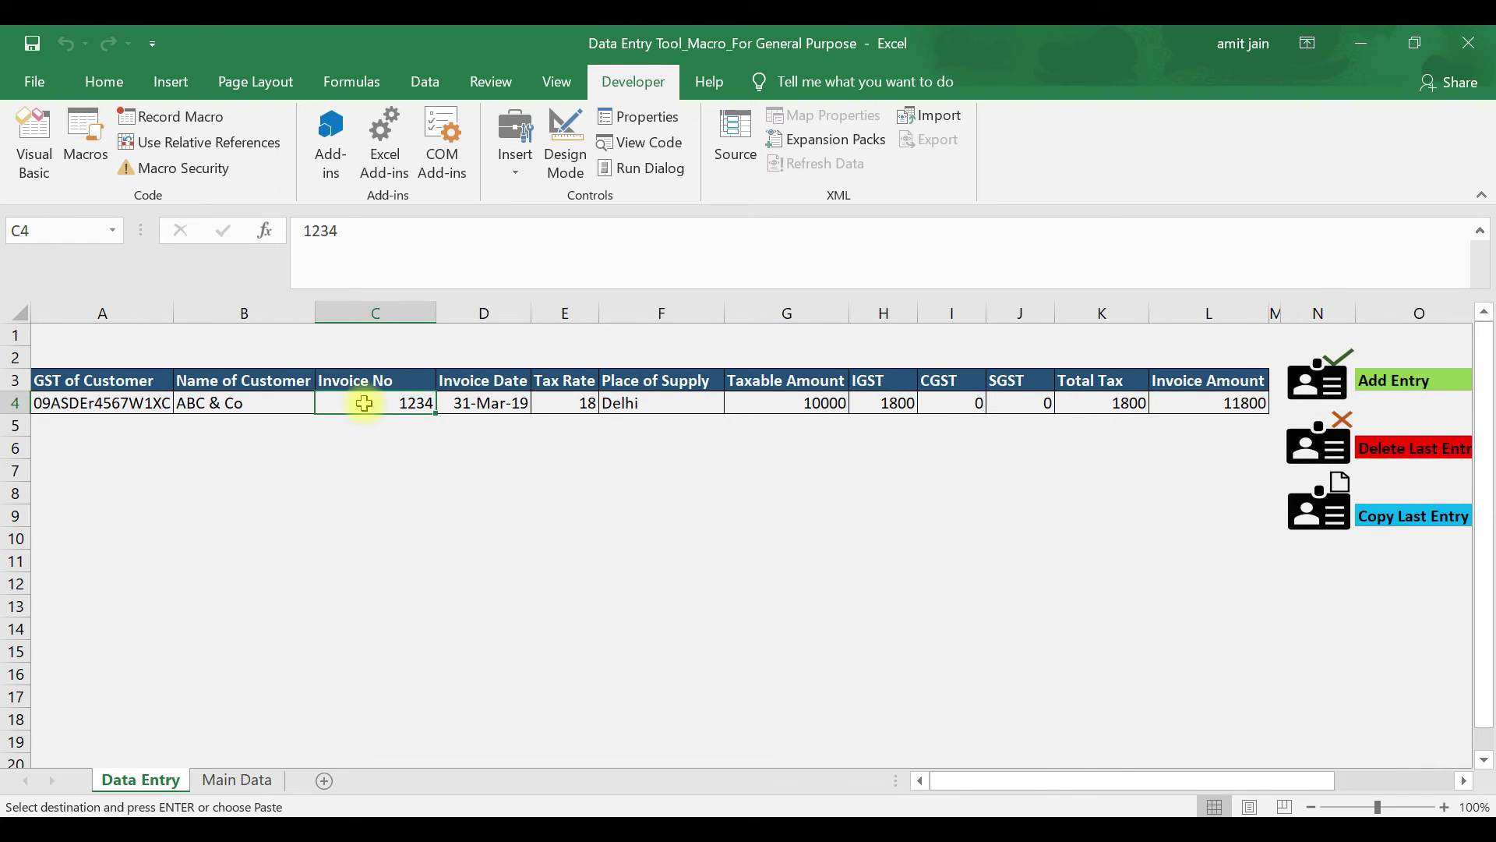
{"action": "left_click", "coordinate": [230, 780]}
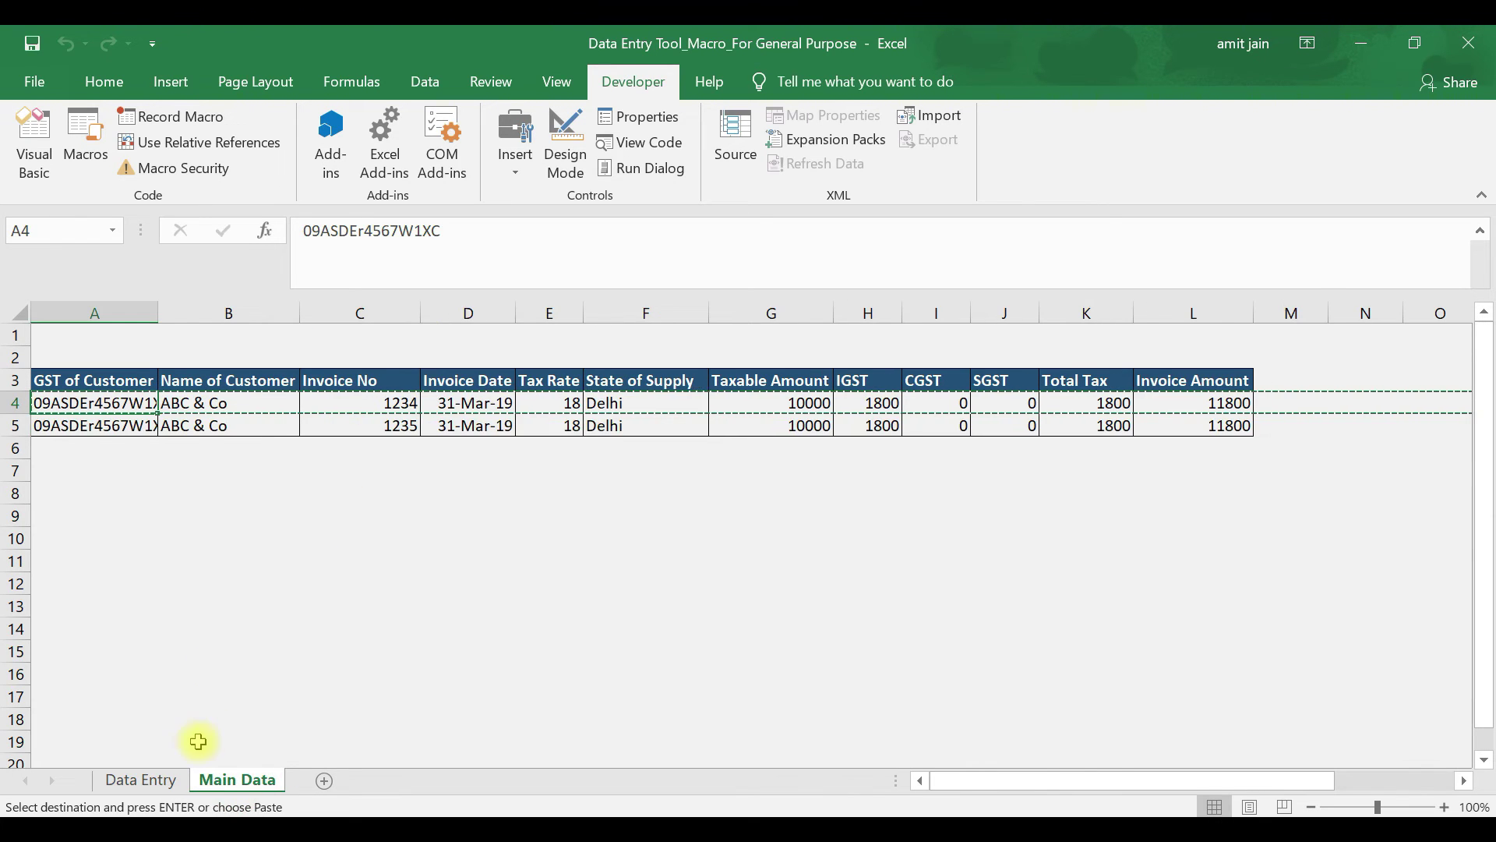
{"action": "left_click", "coordinate": [159, 780]}
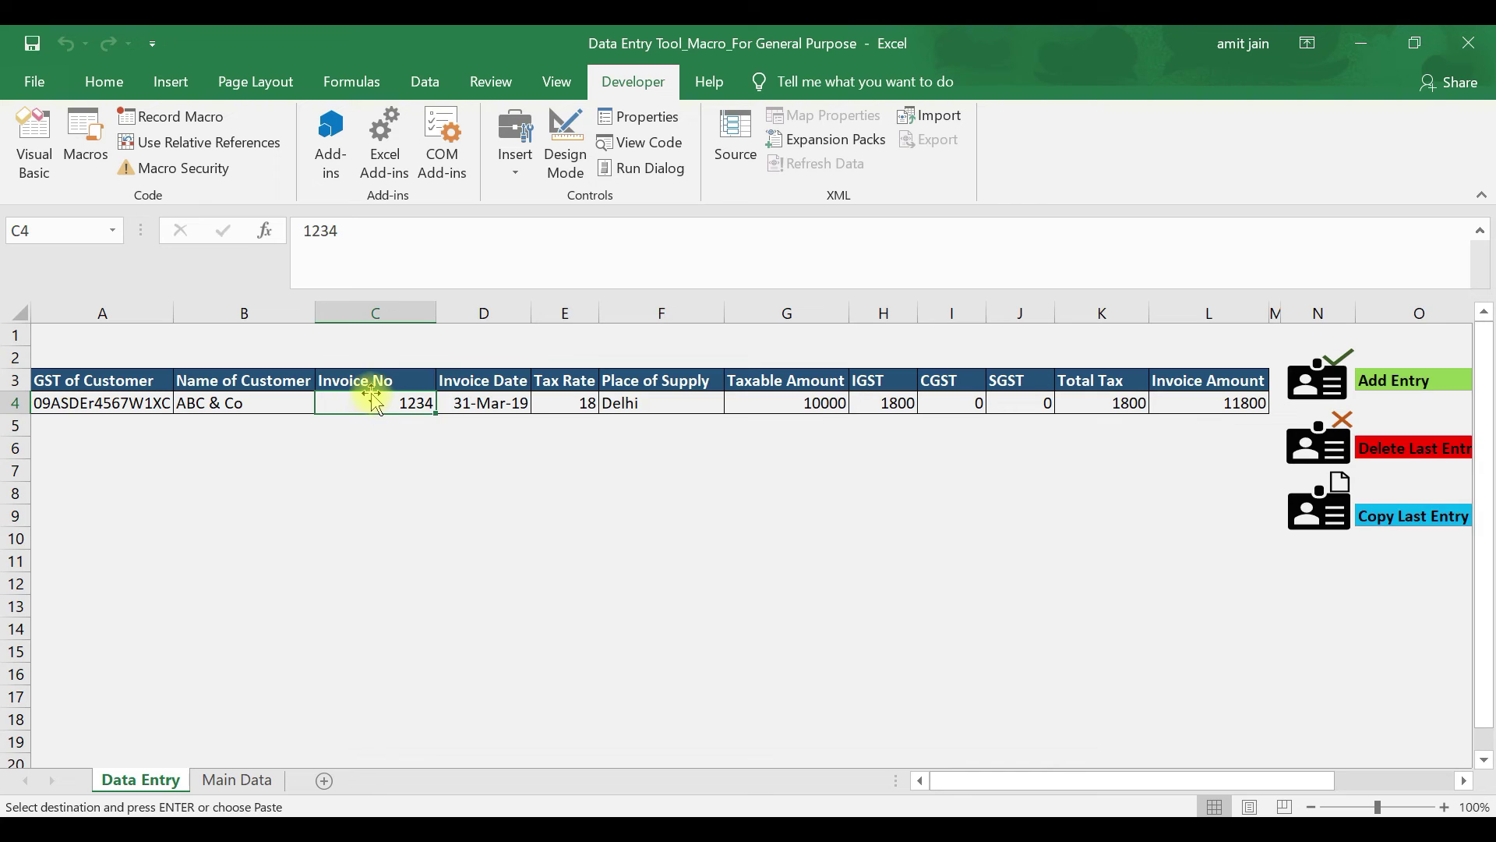
- Set the copied row's invoice number in cell C4 of Data Entry to 1244
{"action": "left_click", "coordinate": [384, 230]}
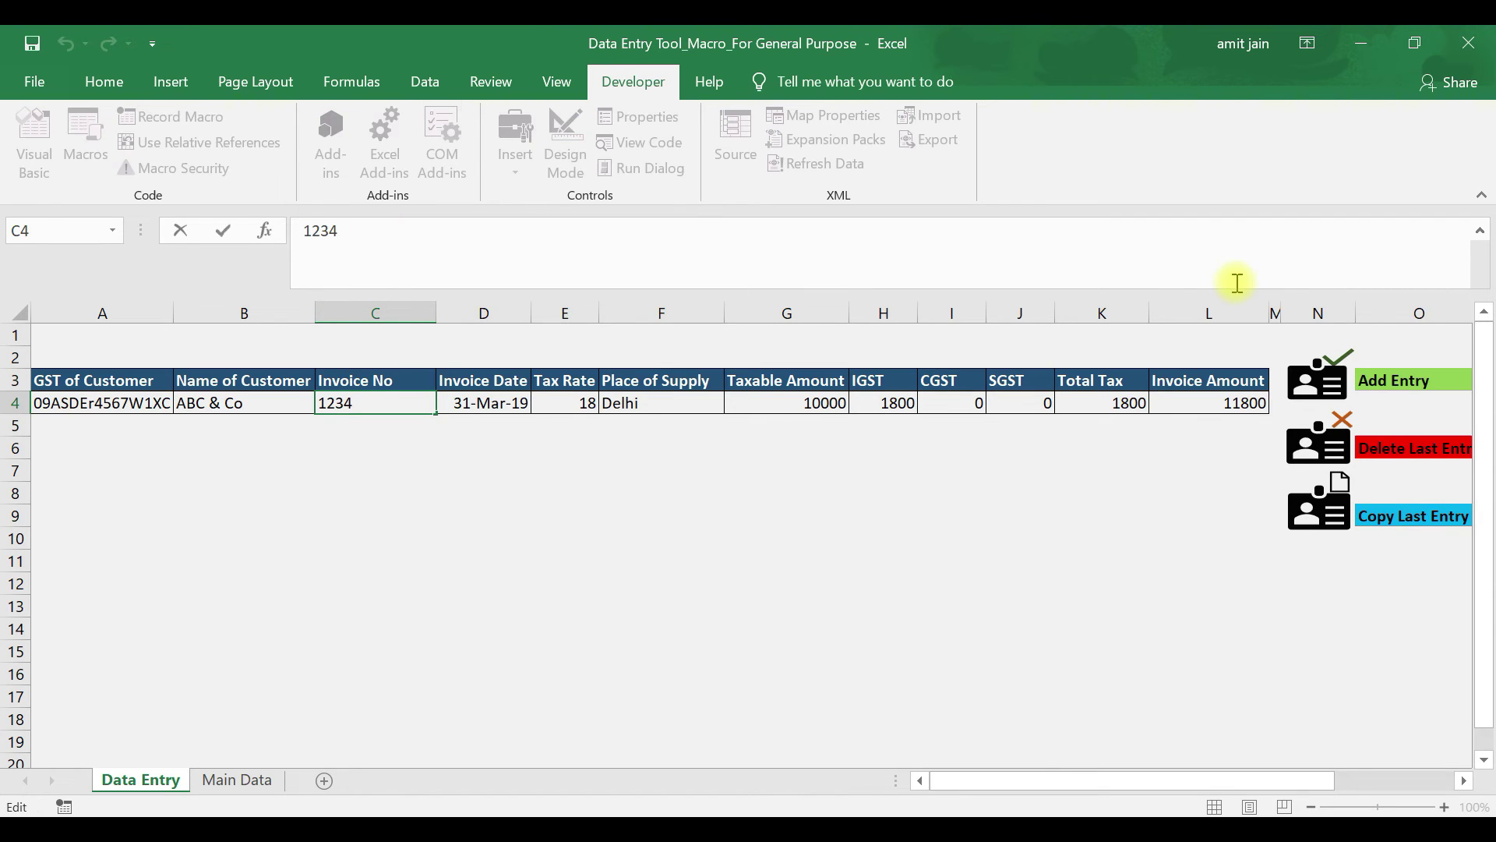
{"action": "key", "text": "BackSpace"}
{"action": "key", "text": "BackSpace"}
{"action": "type", "text": "44"}
{"action": "key", "text": "Return"}
{"action": "key", "text": "Up"}
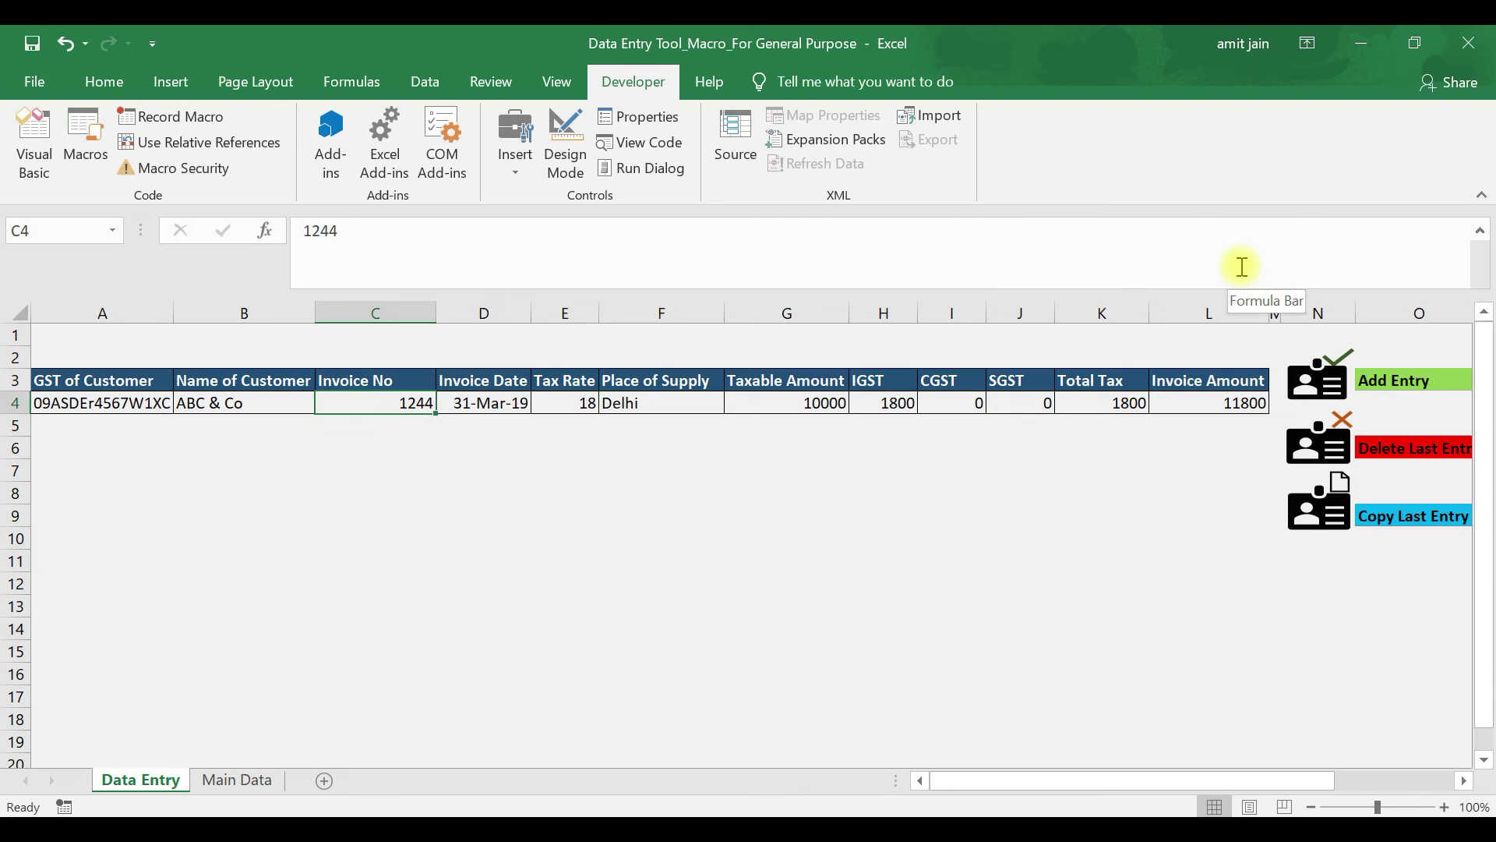
- Run the Add Entry icon's macro on the edited row and check the invoice numbers in Main Data
{"action": "left_click", "coordinate": [1298, 396]}
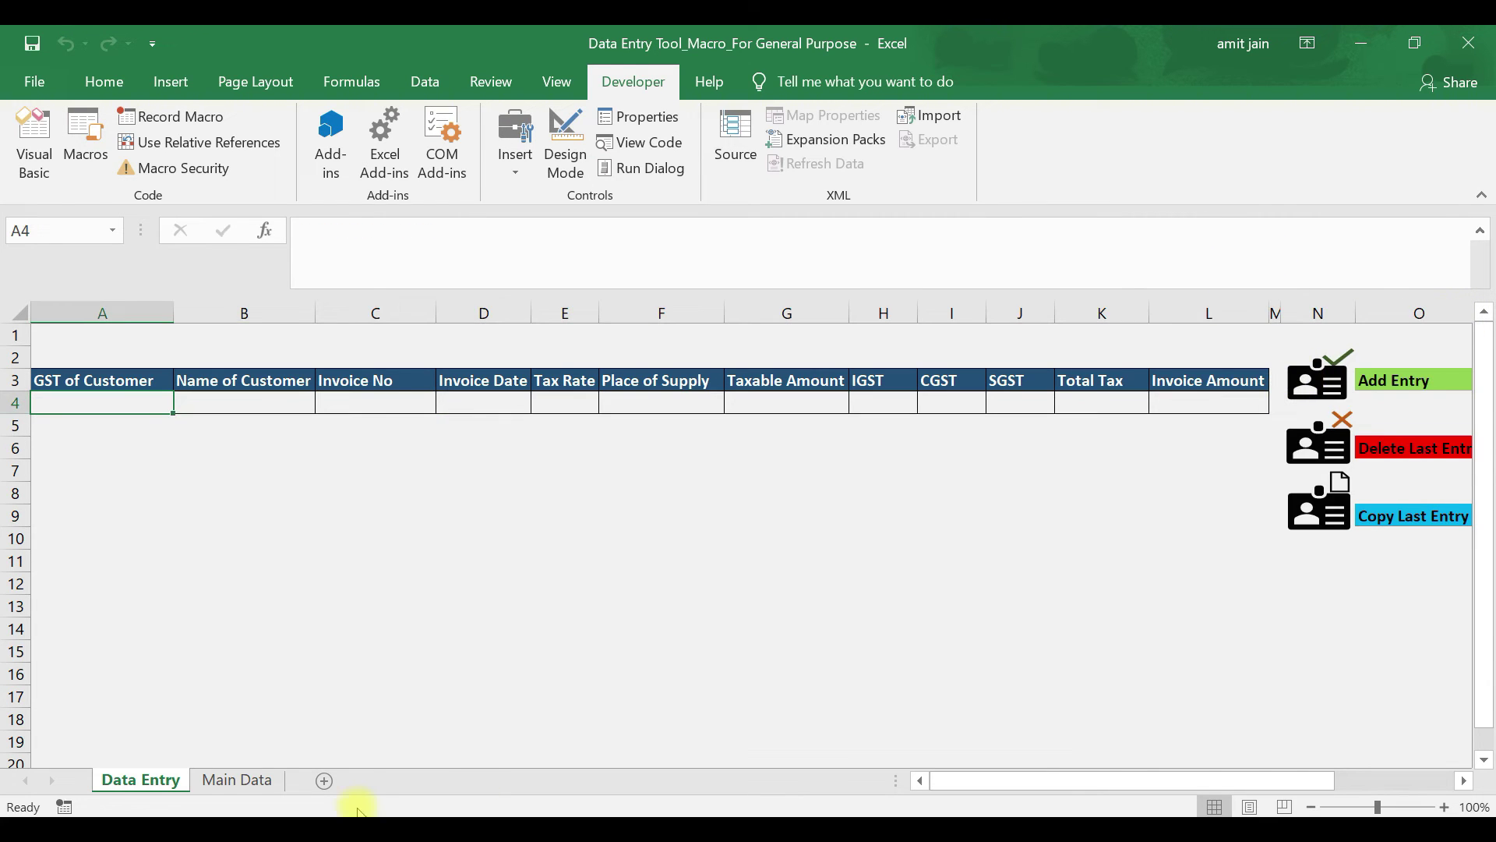
{"action": "left_click", "coordinate": [226, 779]}
{"action": "left_click", "coordinate": [390, 425]}
{"action": "left_click", "coordinate": [405, 403]}
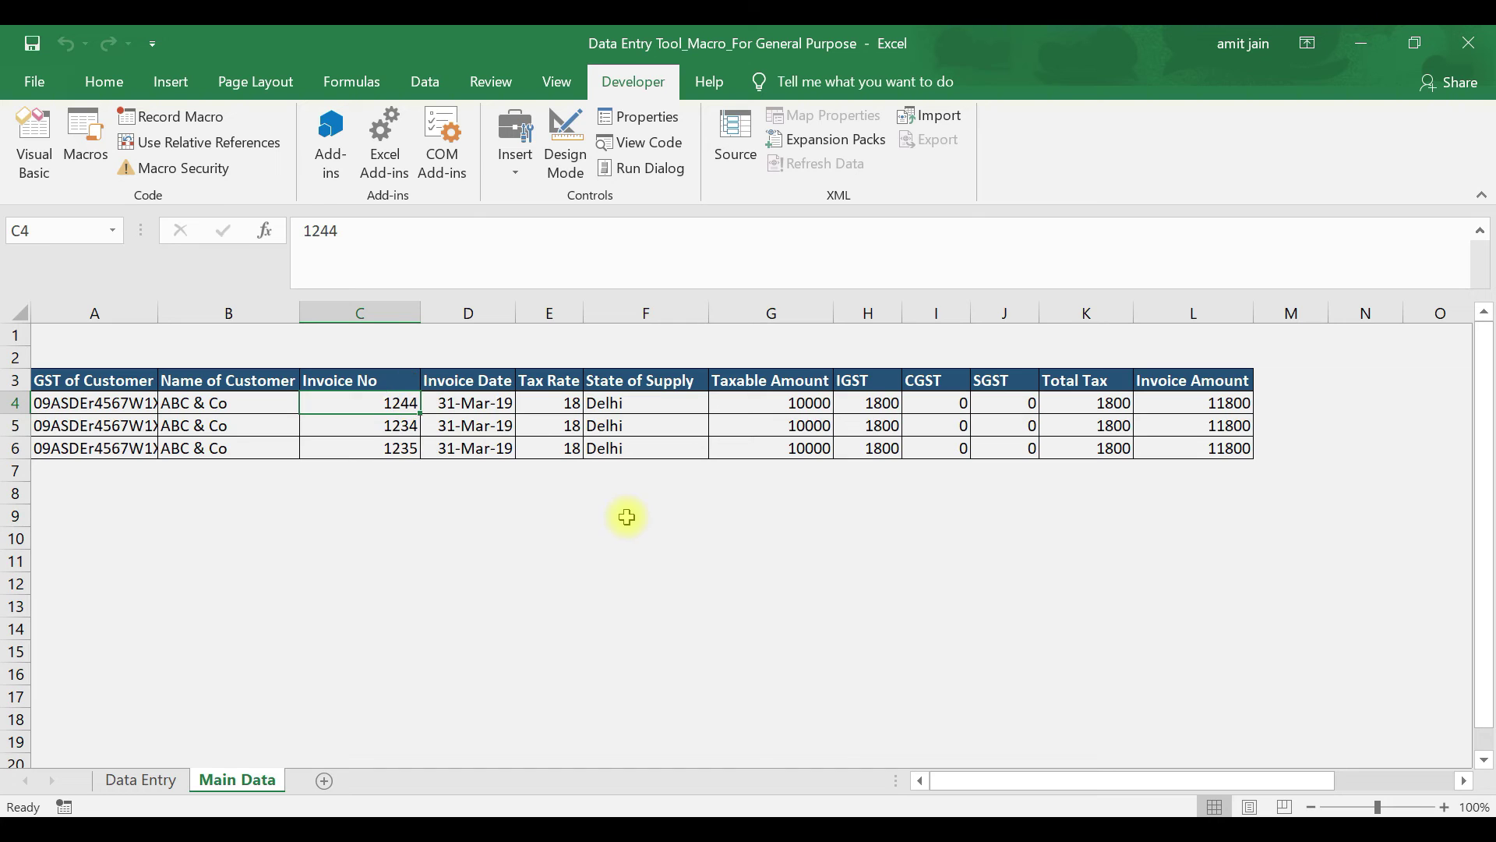
- Run the Delete Last Entry icon's macro from Data Entry and check the remaining rows in Main Data
{"action": "left_click", "coordinate": [145, 779]}
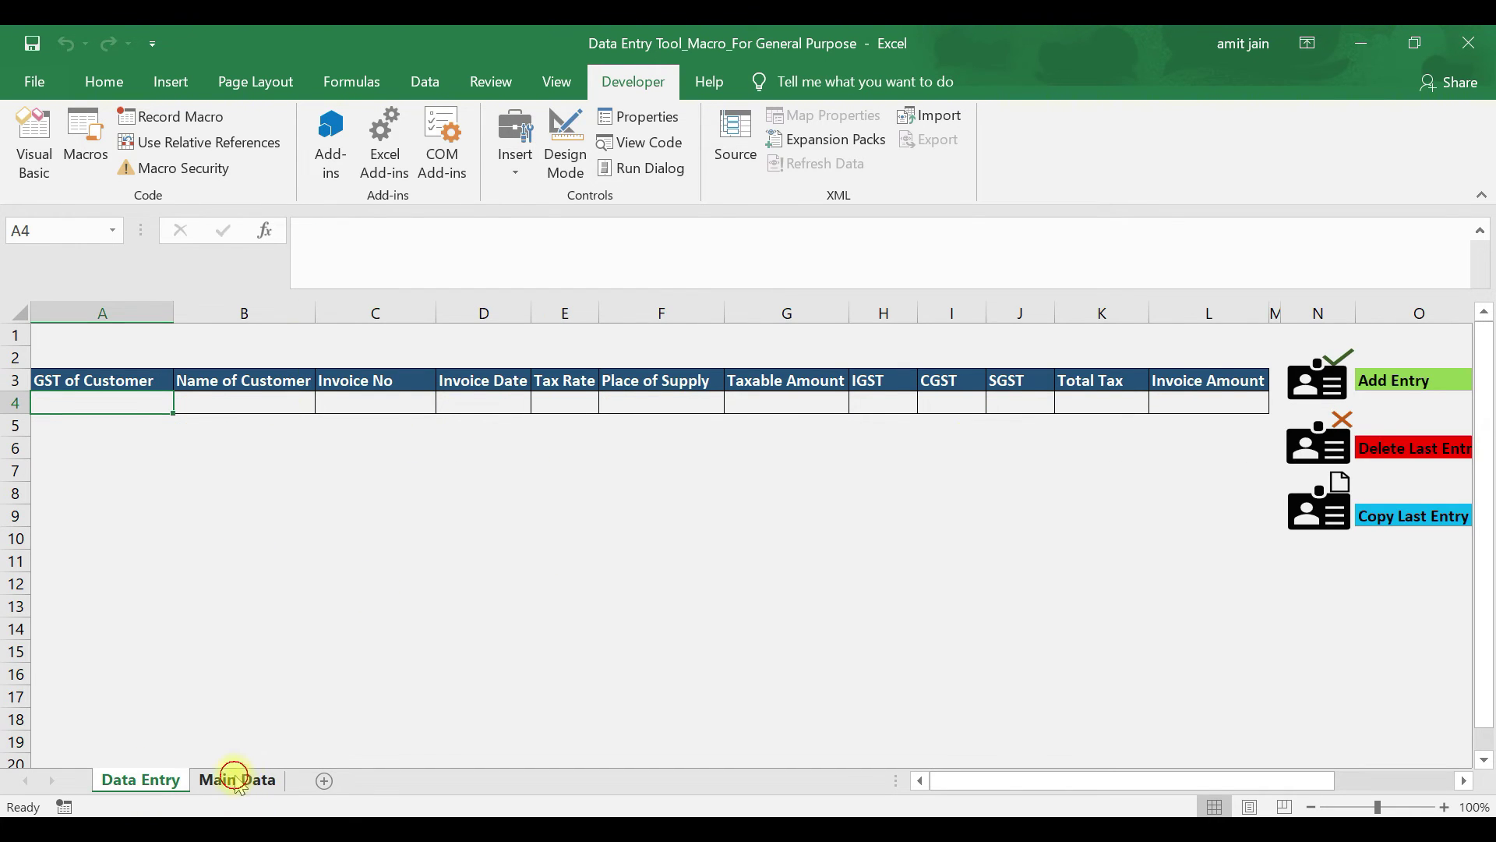
{"action": "left_click", "coordinate": [232, 779]}
{"action": "left_click", "coordinate": [148, 761]}
{"action": "left_click", "coordinate": [152, 785]}
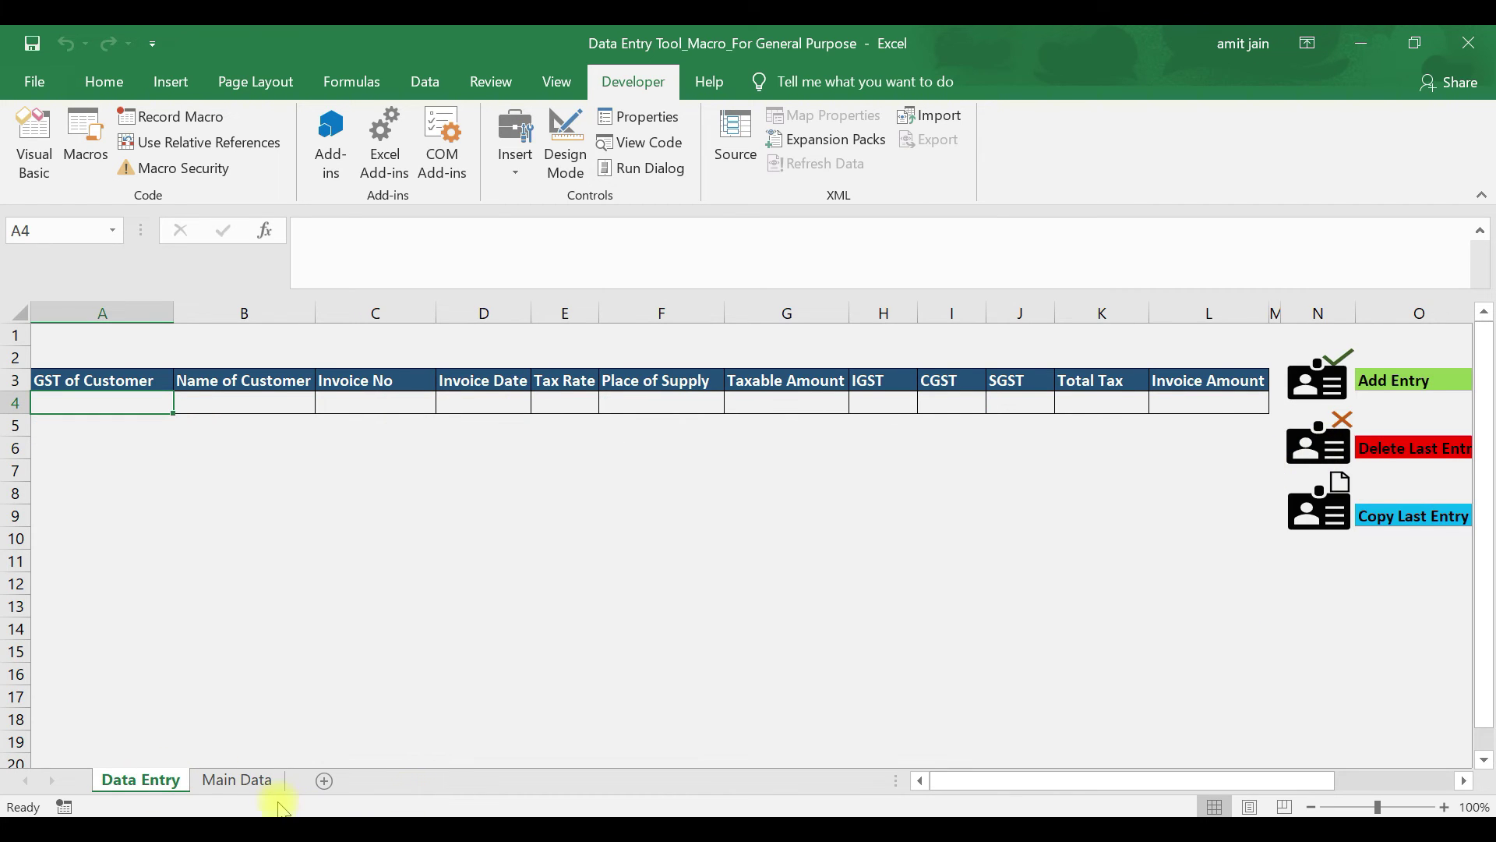
{"action": "left_click", "coordinate": [253, 781]}
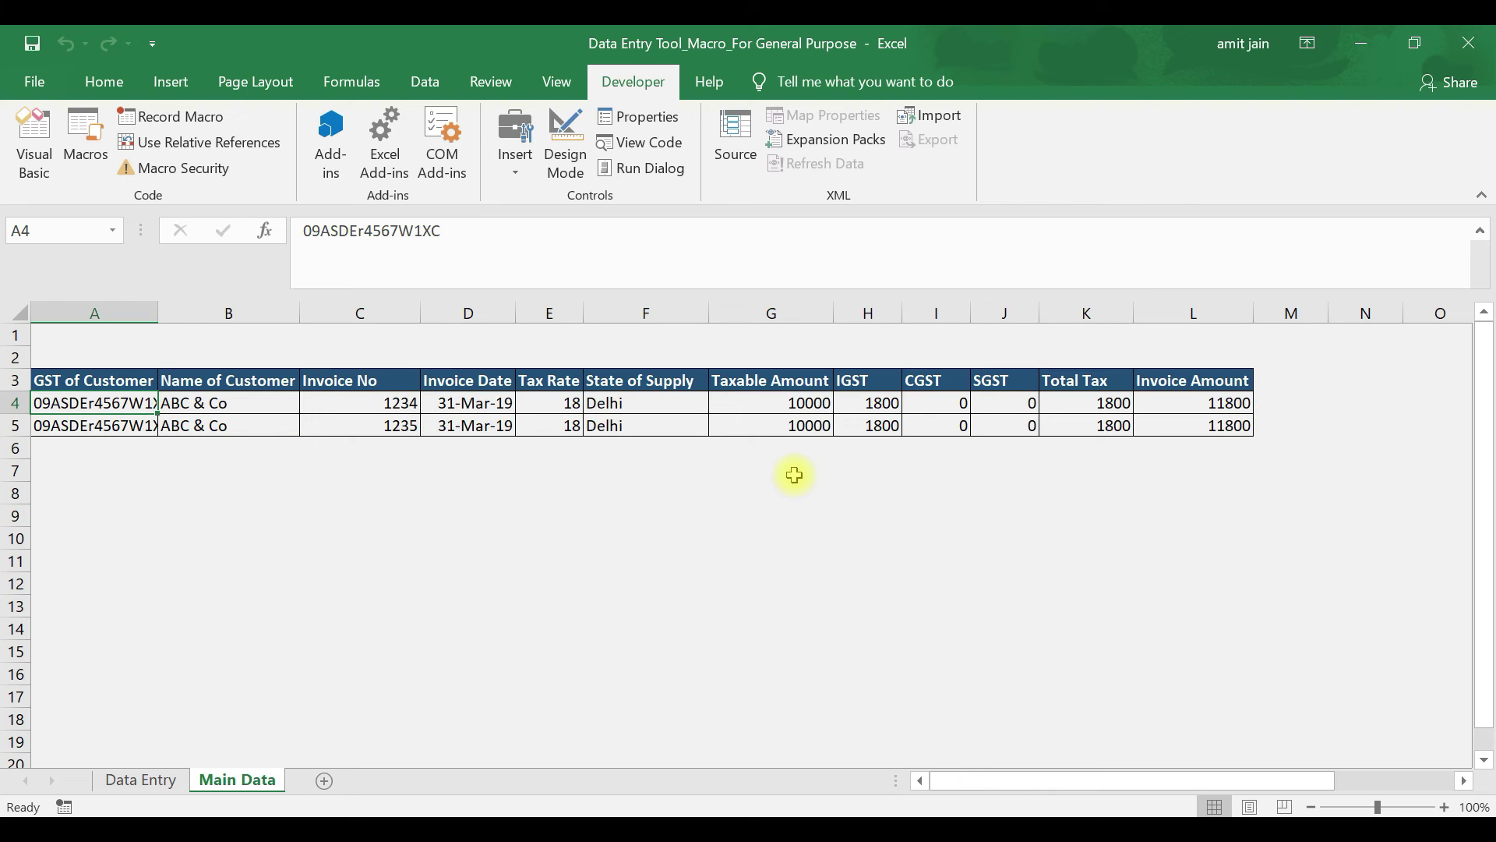
- Fill cell C5 of Main Data with the invoice number from the cell above
{"action": "left_click", "coordinate": [246, 448]}
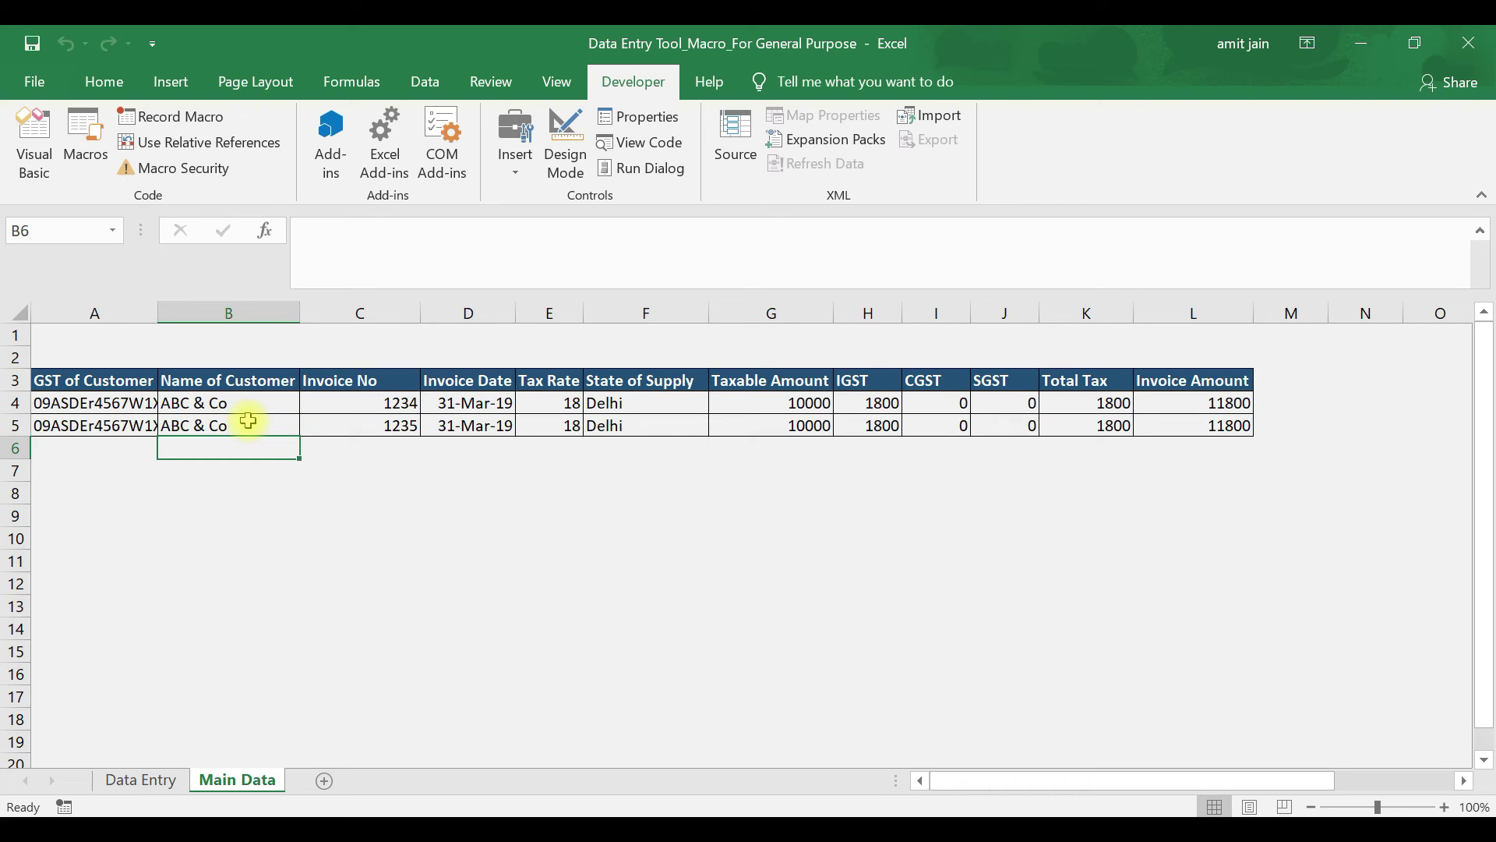
{"action": "left_click", "coordinate": [248, 421]}
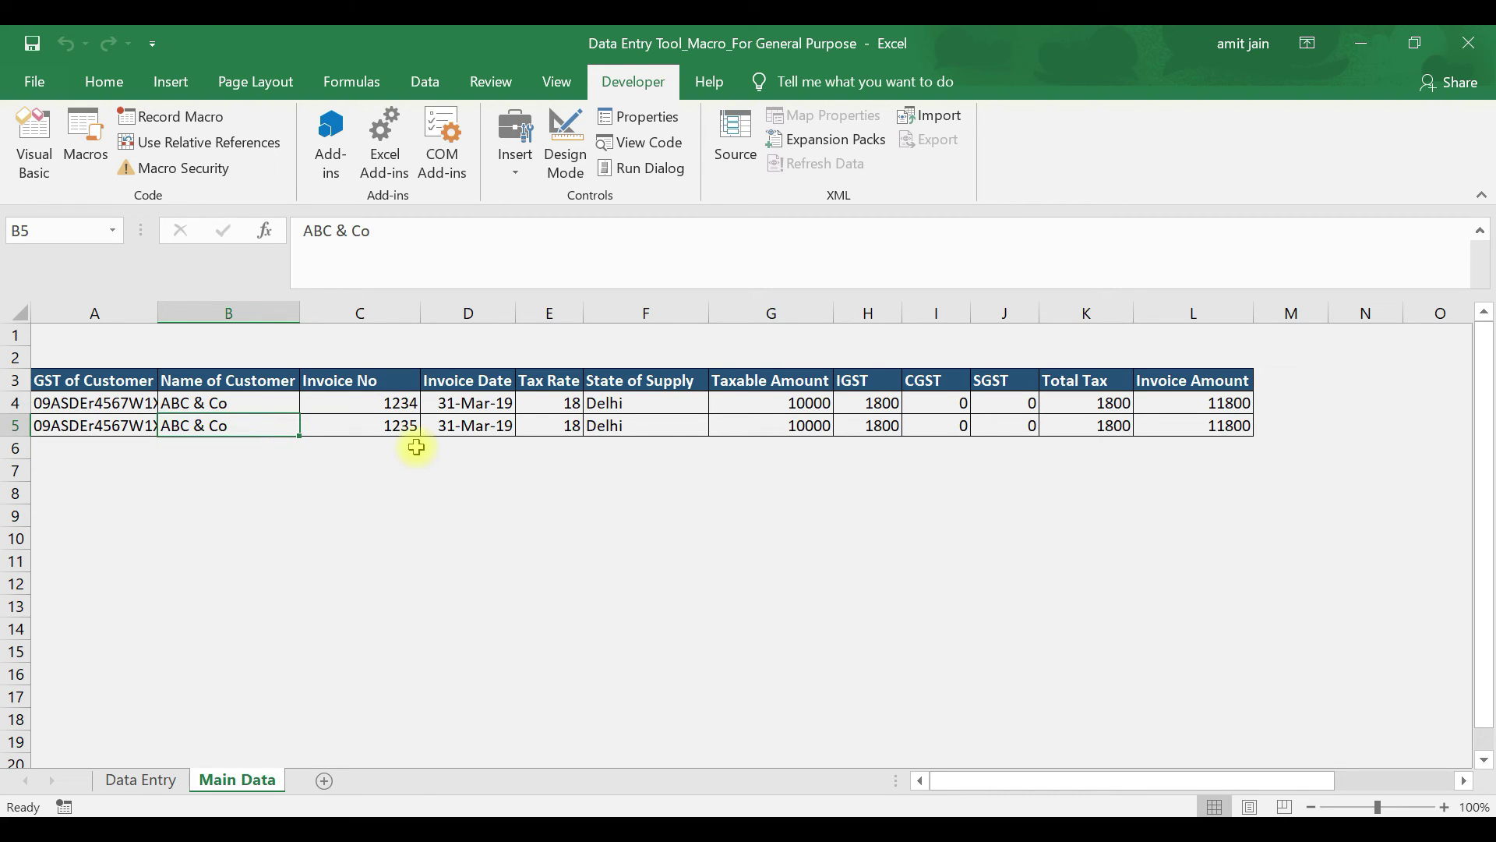
{"action": "left_click", "coordinate": [397, 424]}
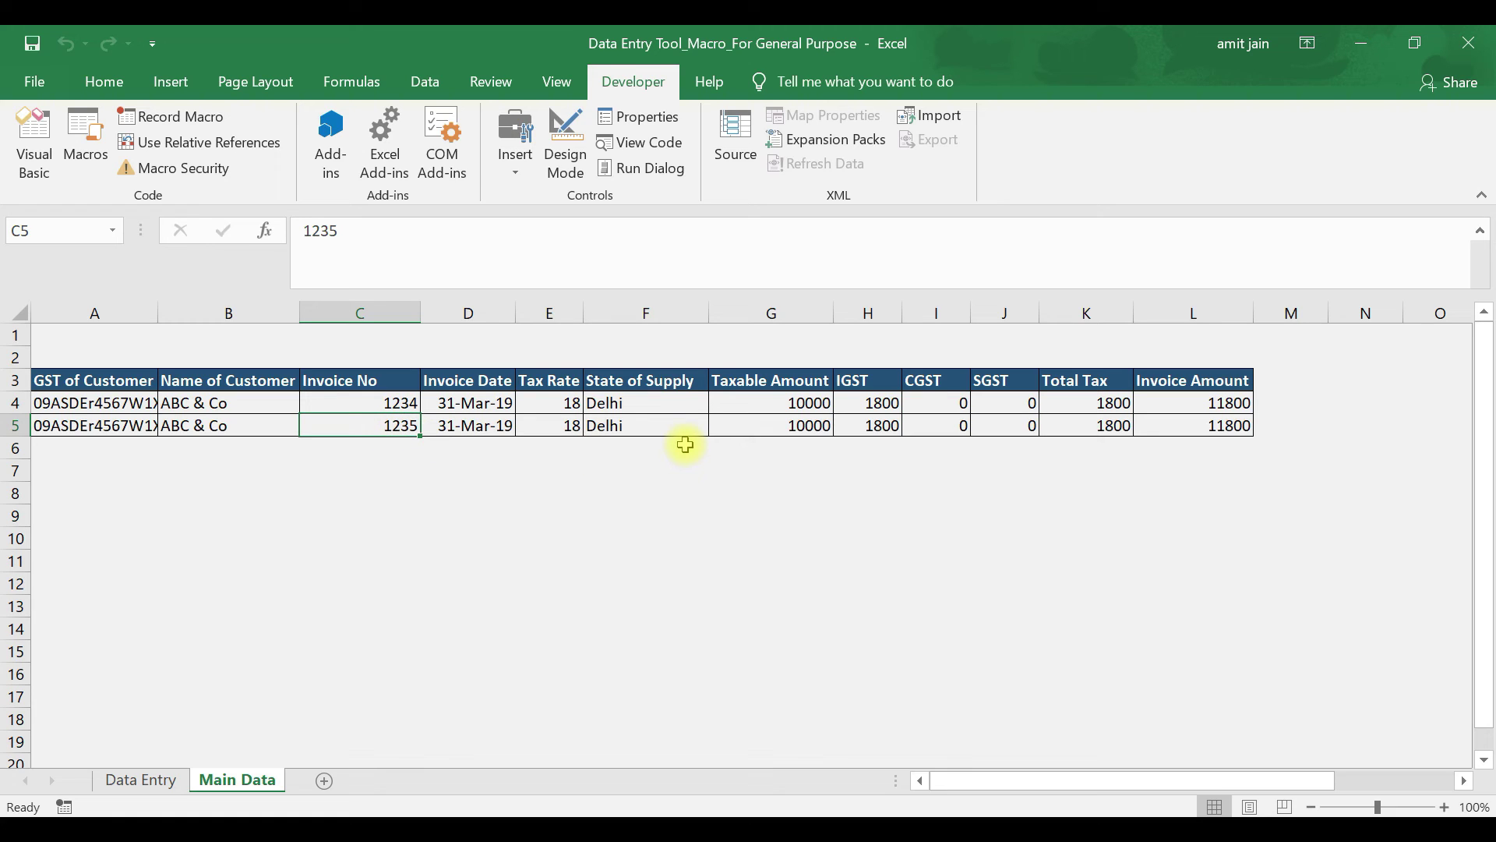
{"action": "key", "text": "ctrl+d"}
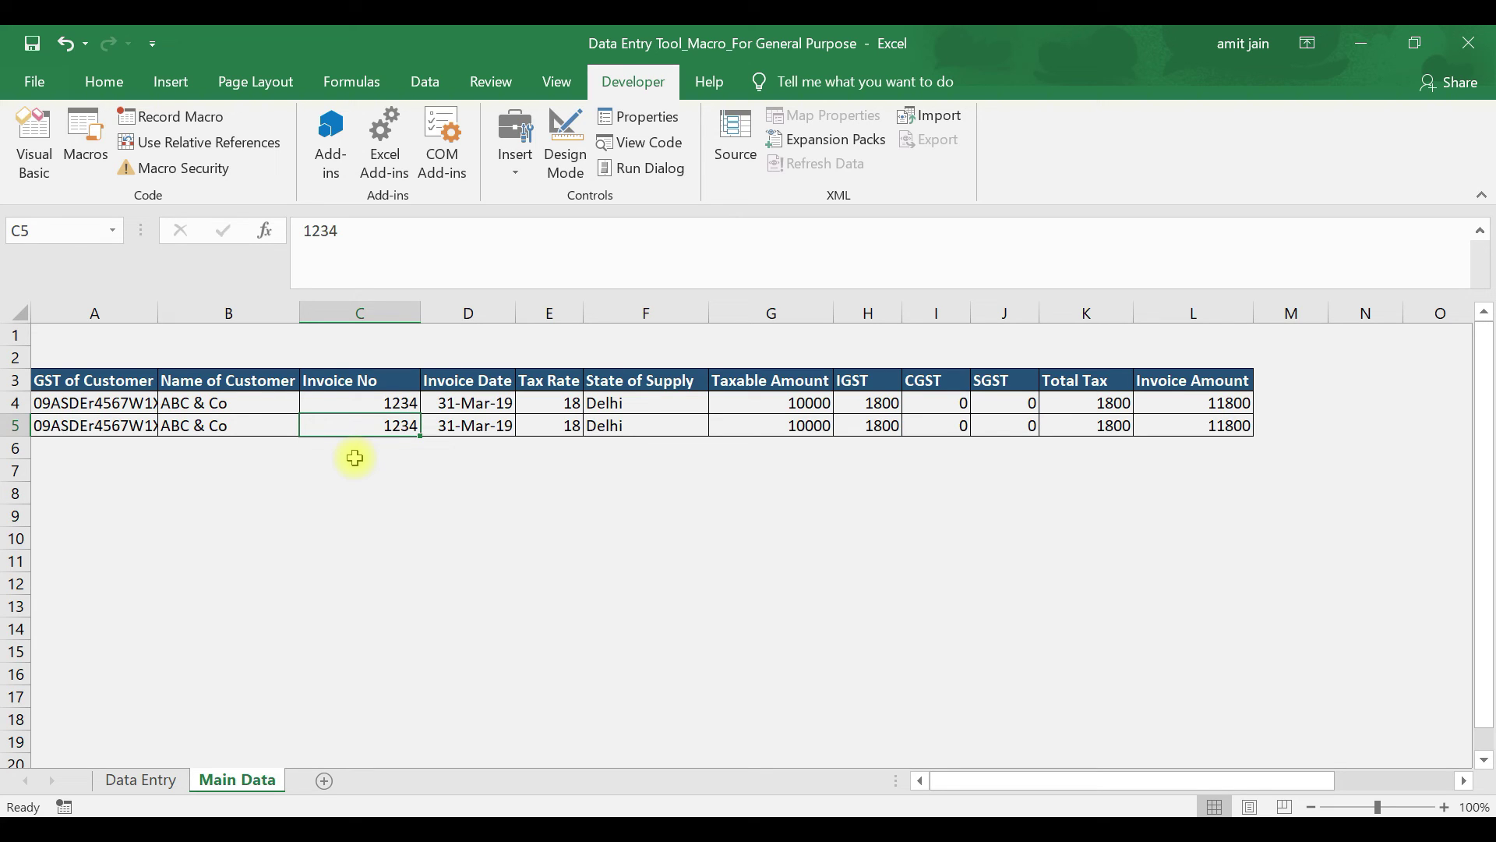
{"action": "left_click", "coordinate": [142, 779]}
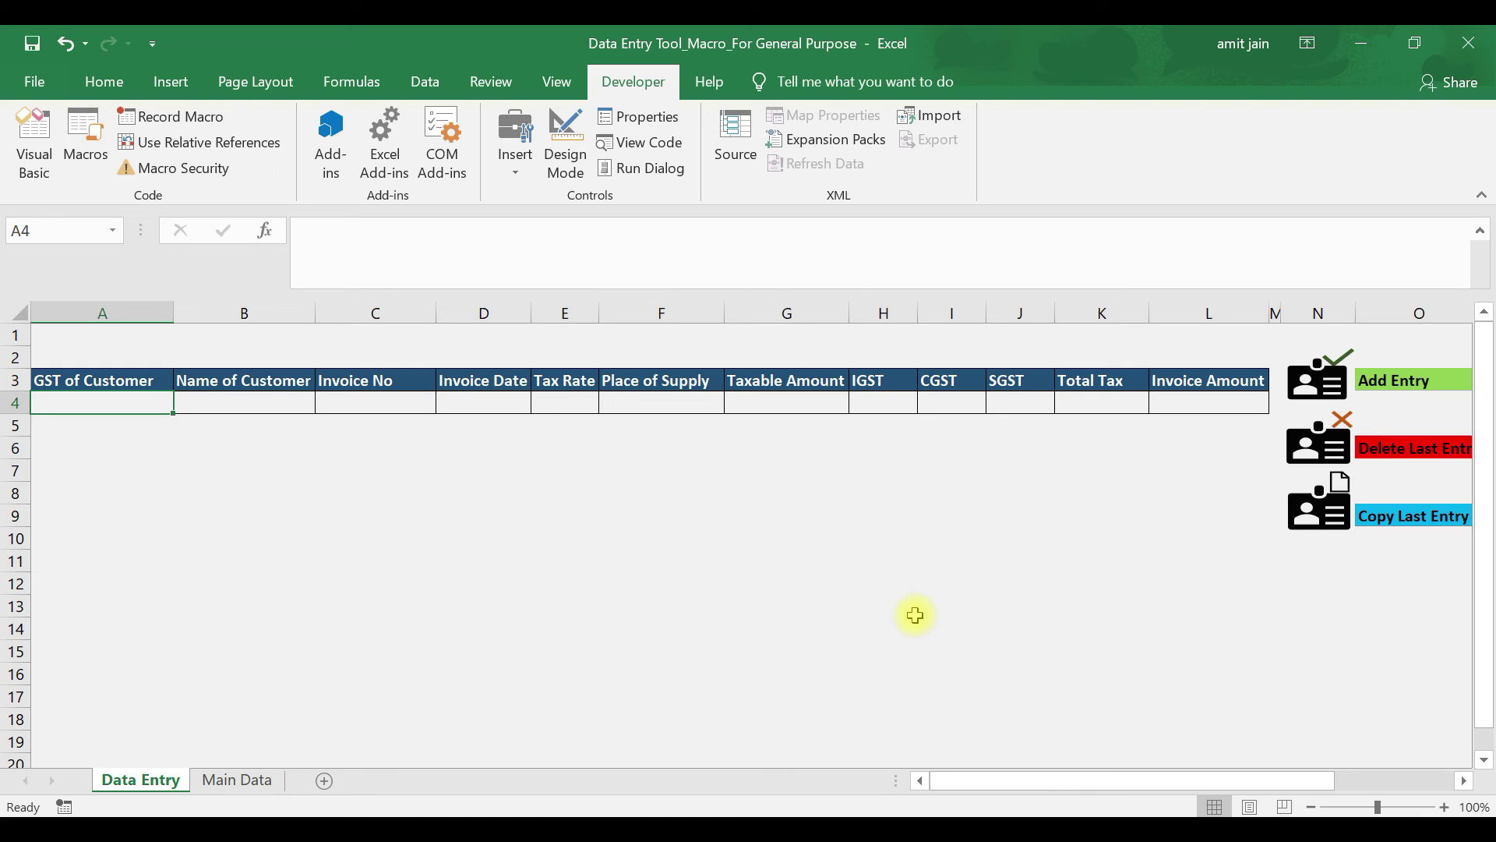
{"action": "left_click", "coordinate": [261, 779]}
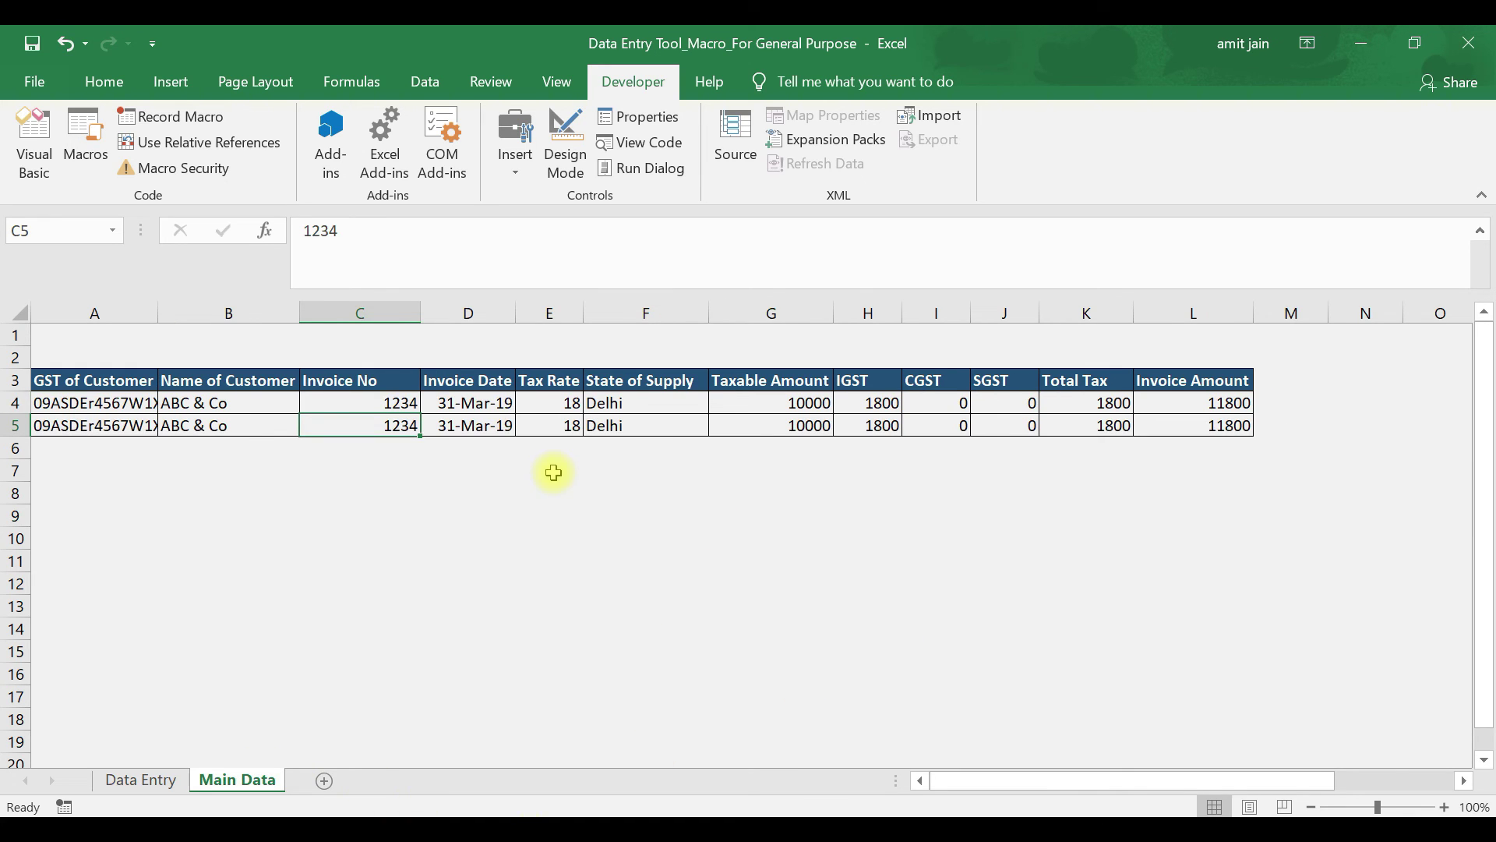
{"action": "left_click", "coordinate": [168, 779]}
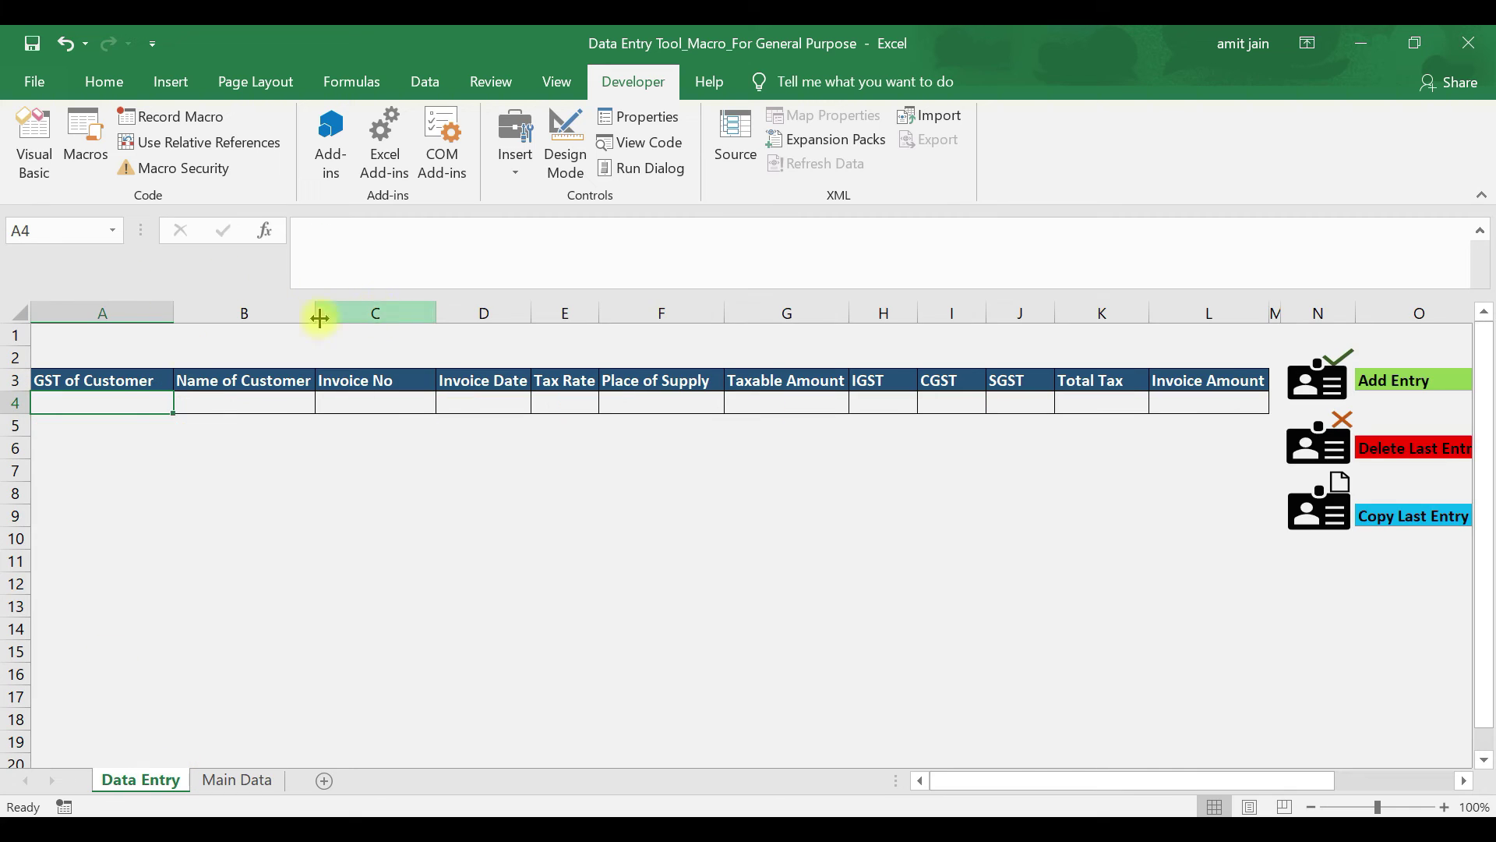
{"action": "left_click", "coordinate": [261, 779]}
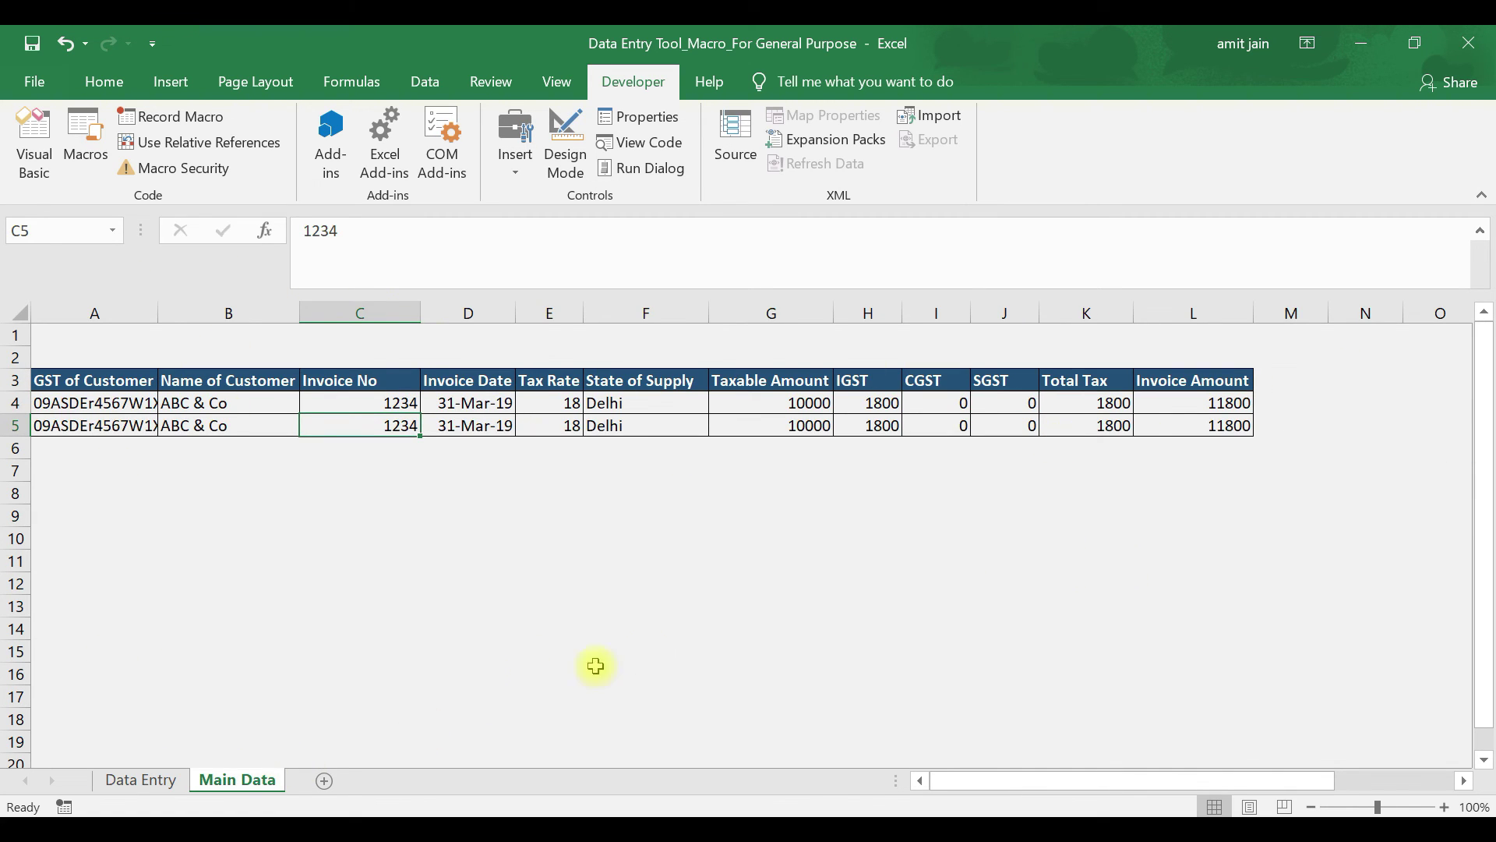
{"action": "left_click", "coordinate": [164, 783]}
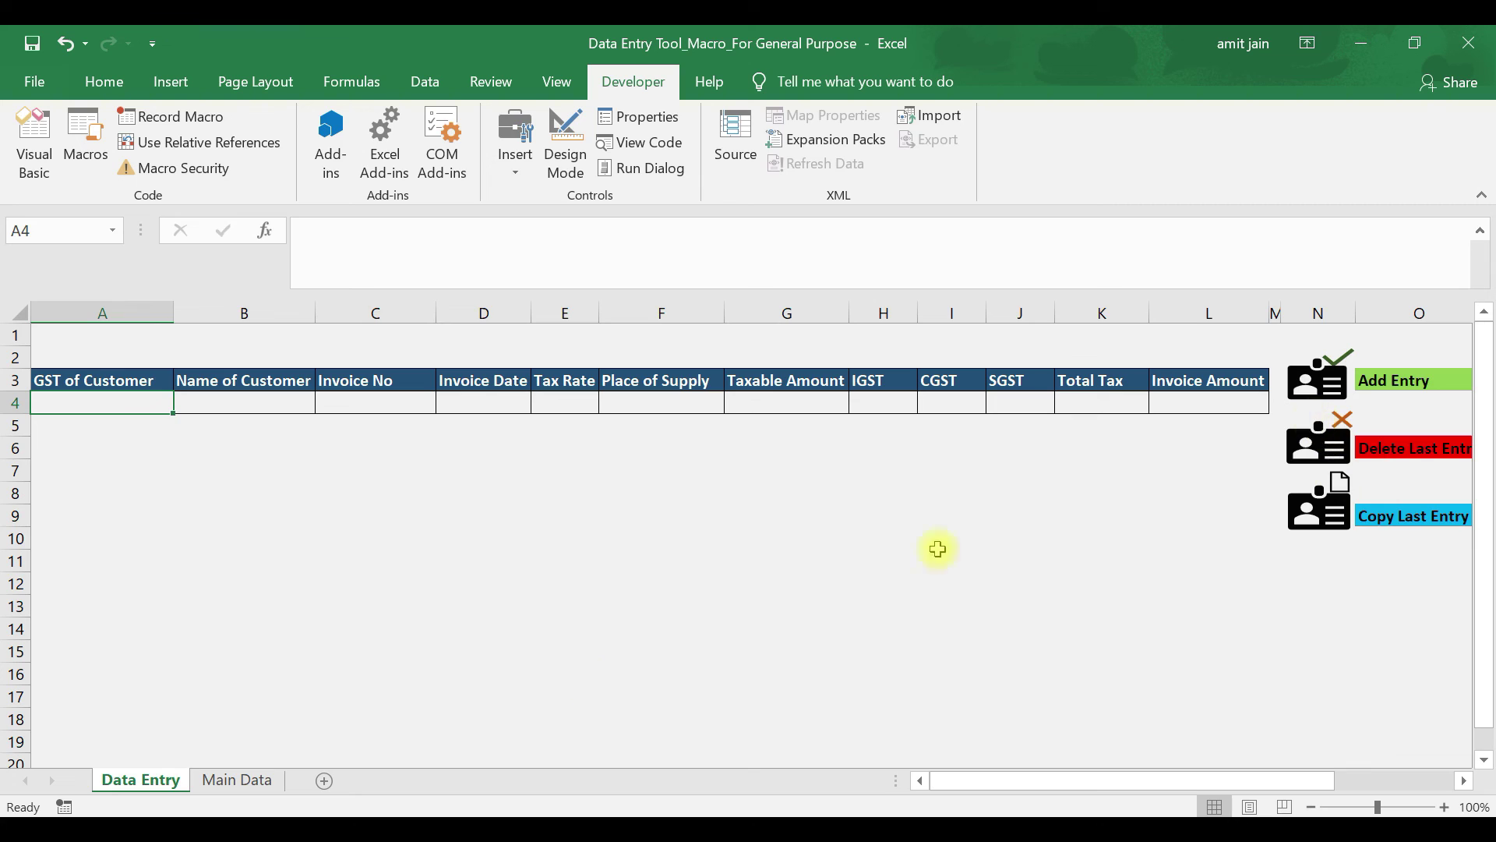
{"action": "left_click", "coordinate": [269, 781]}
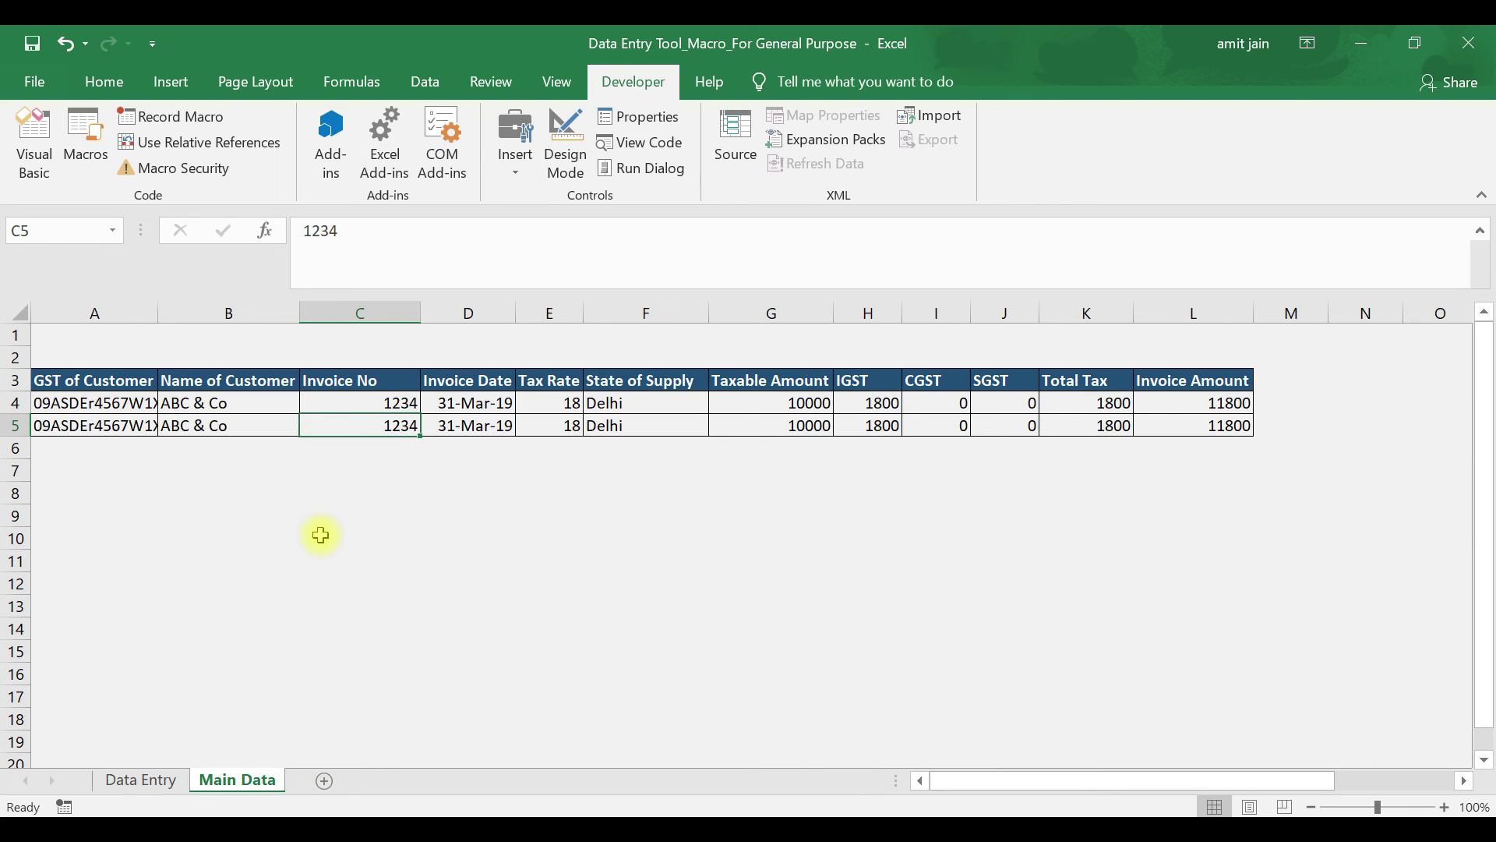
{"action": "left_click", "coordinate": [128, 780]}
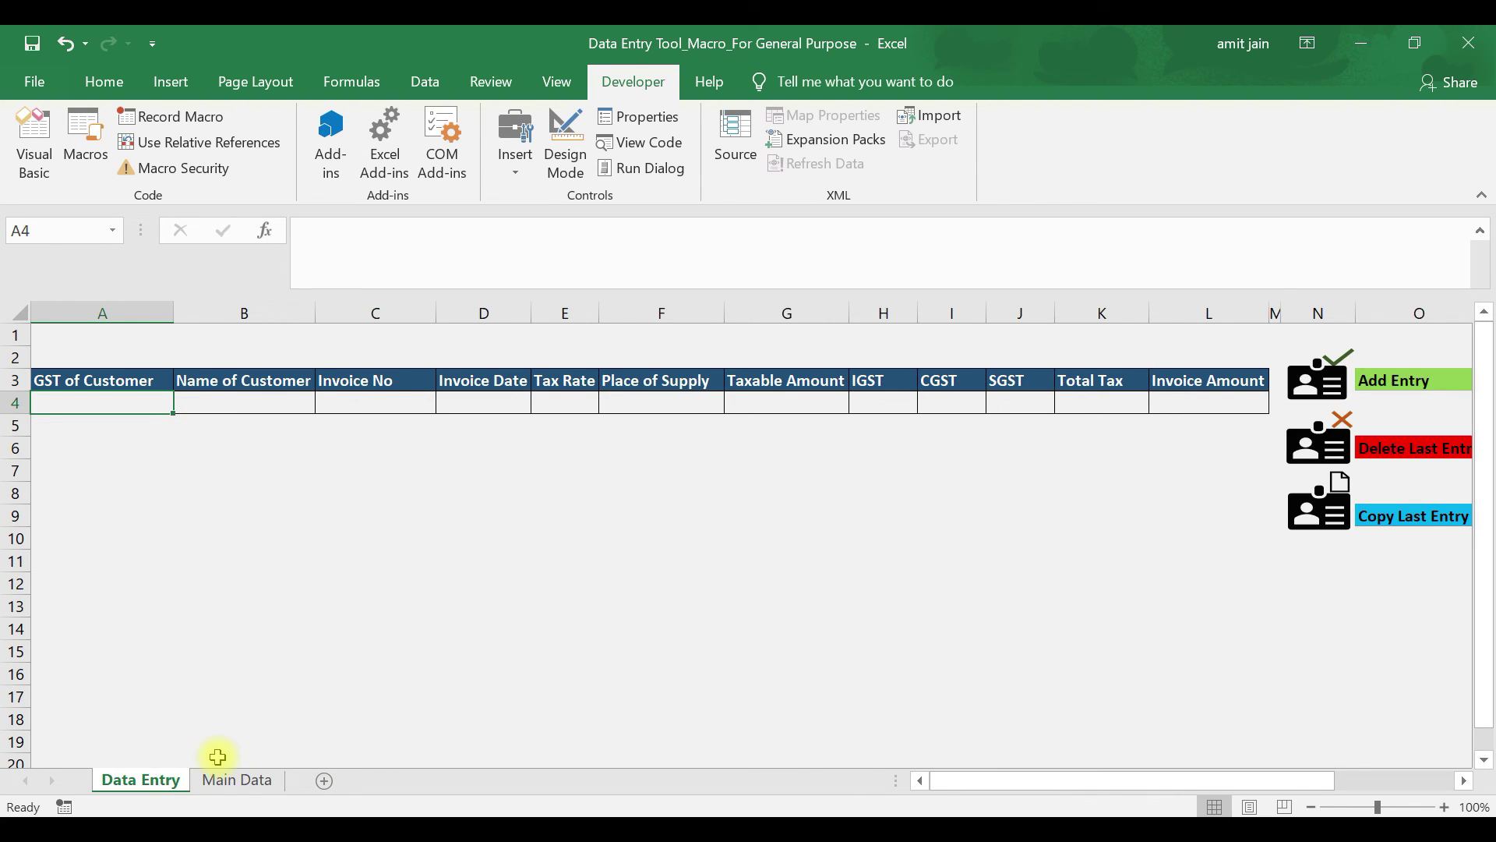